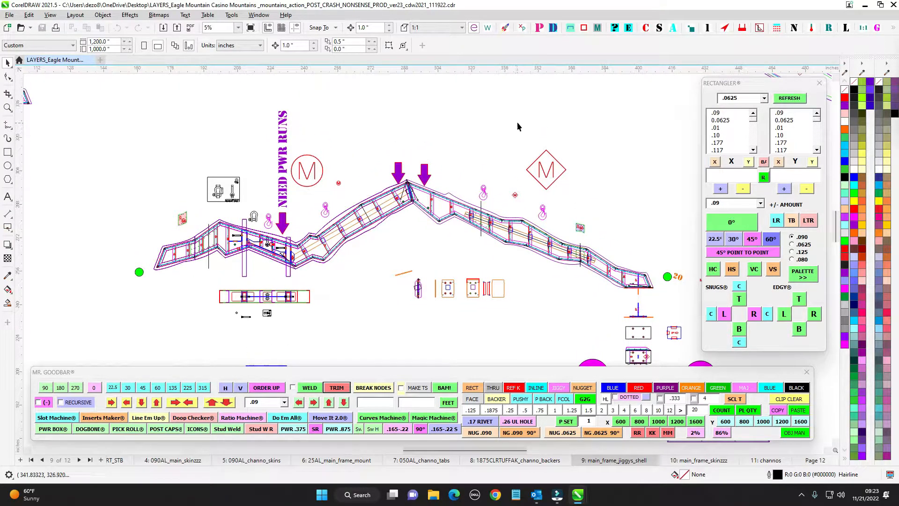
Examine the mountain frame assembly and the loose parts around it on the main_frame_jiggys_shell page
scroll(469, 161, "up", 1)
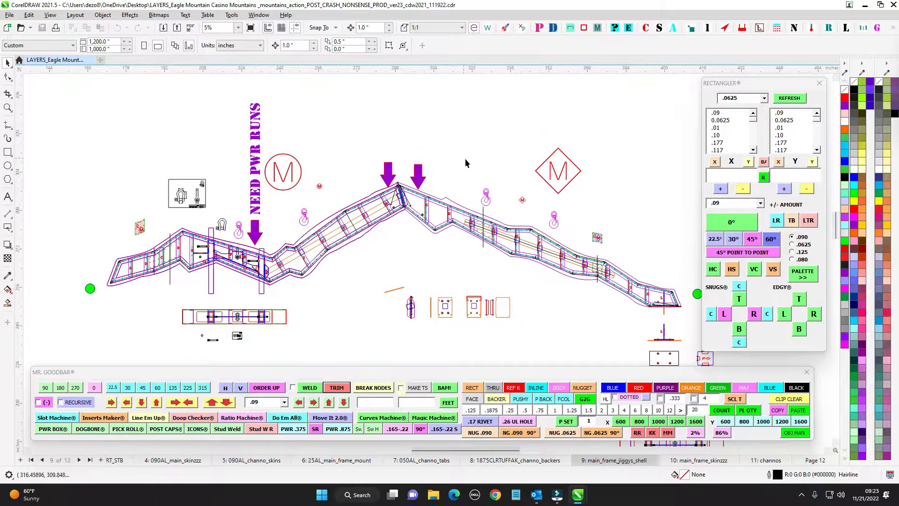
scroll(465, 163, "down", 2)
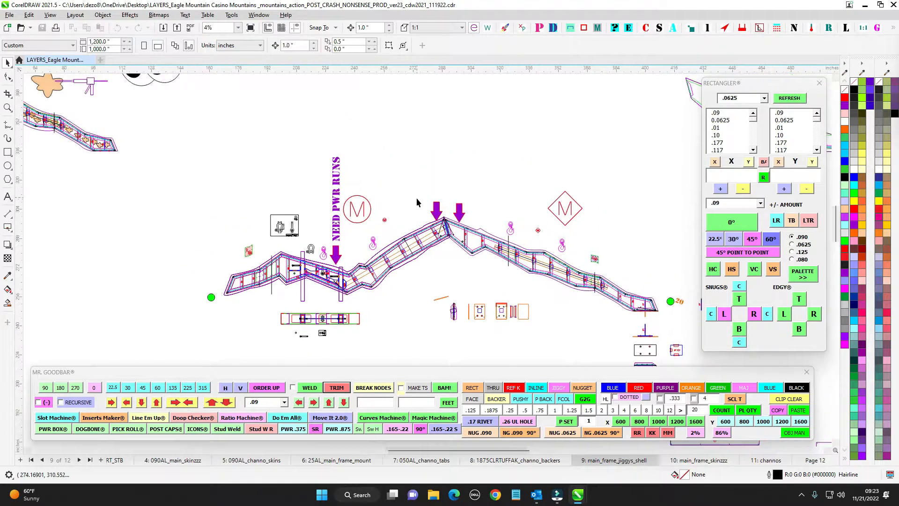
scroll(419, 192, "up", 1)
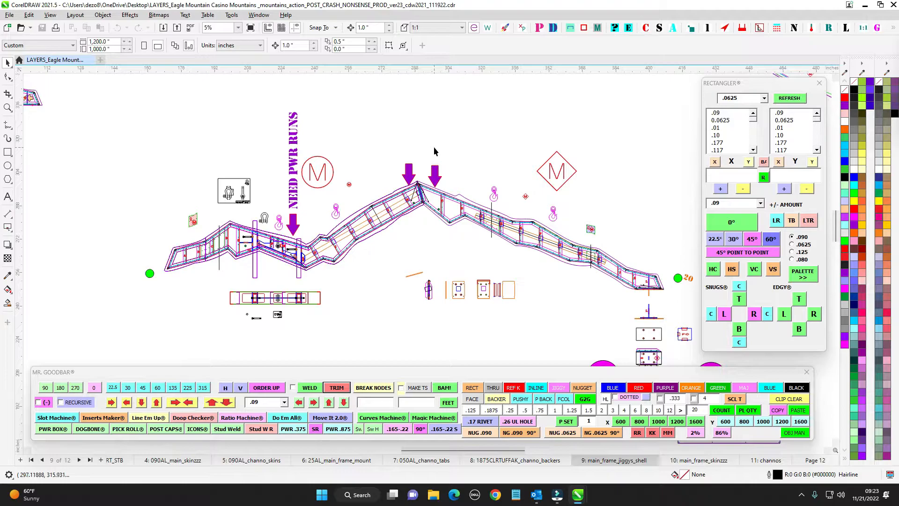
scroll(435, 151, "up", 3)
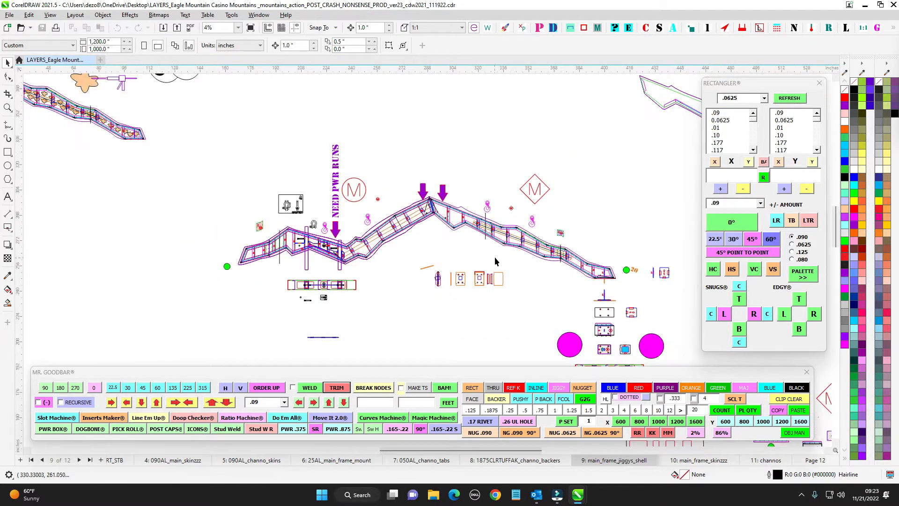
scroll(515, 233, "down", 1)
left_click_drag(538, 287, 484, 231)
scroll(486, 230, "down", 2)
left_click_drag(429, 313, 475, 298)
scroll(352, 223, "up", 1)
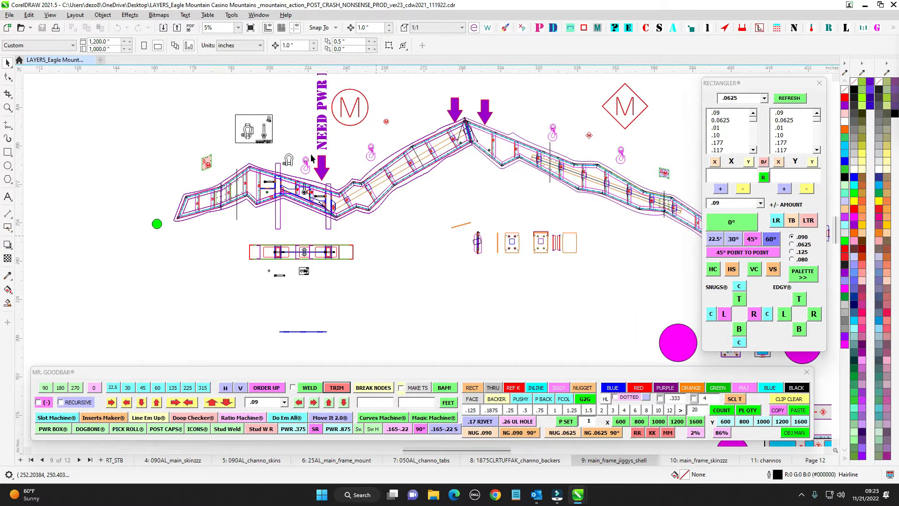
scroll(306, 185, "up", 2)
scroll(364, 231, "down", 5)
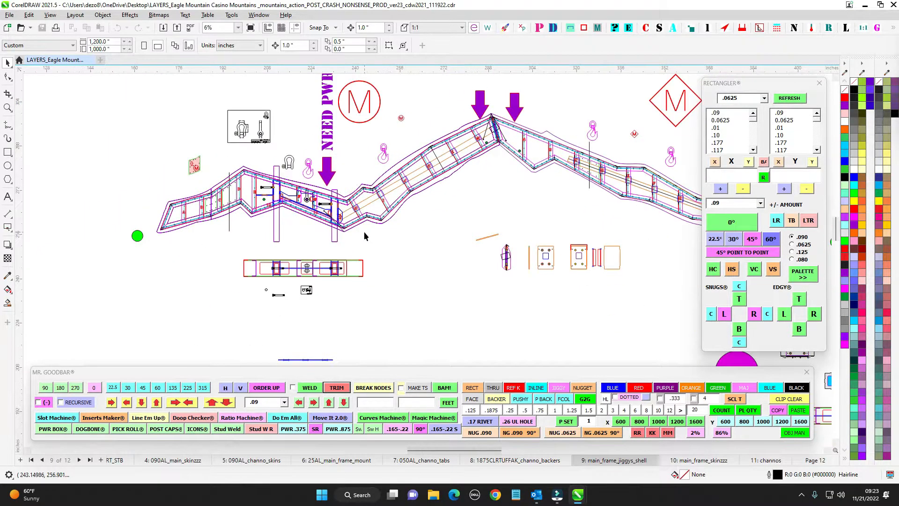
left_click_drag(377, 296, 481, 168)
Replace the Rectangler palette with Page Turner, refresh its page list and go to page 1, 090AL_main_frame_jiggys
left_click_drag(776, 85, 898, 165)
left_click_drag(898, 60, 774, 92)
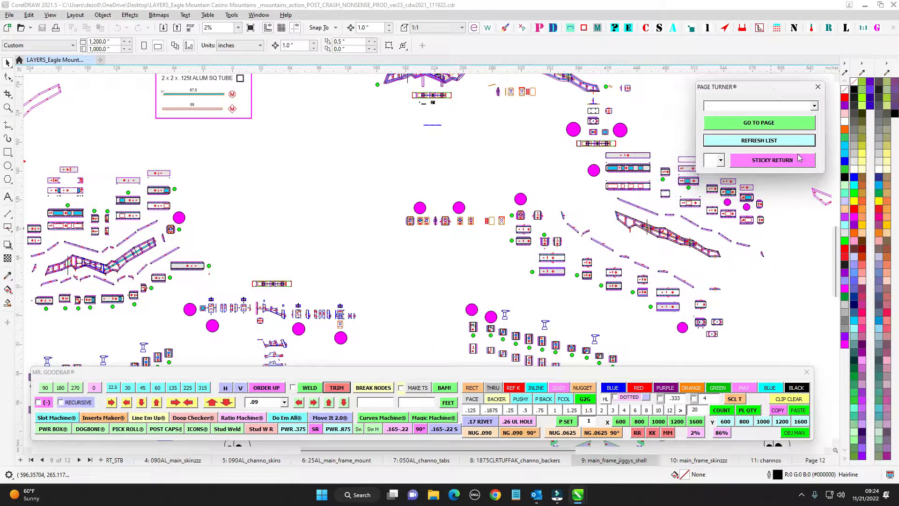
left_click(760, 140)
left_click(815, 106)
left_click(743, 115)
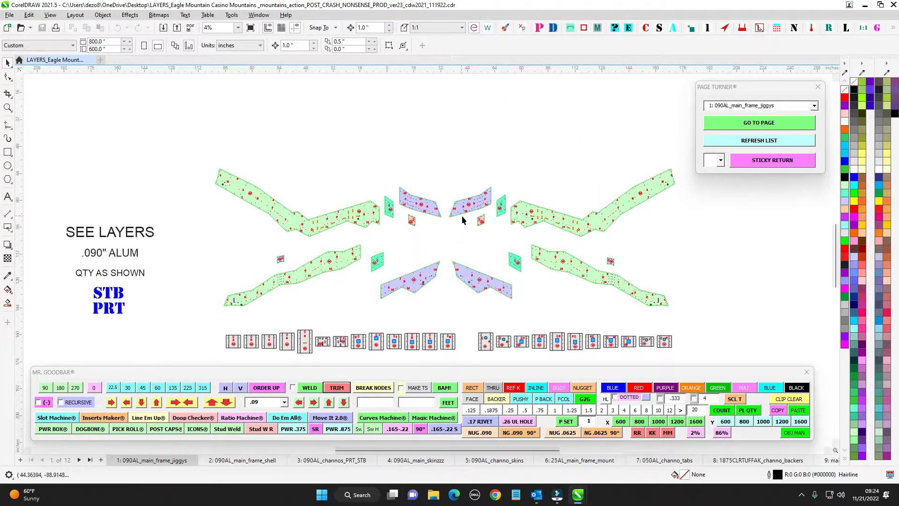
Select the whole row of small parts below the green and purple frame pieces on the 090AL_main_frame_jiggys page
scroll(462, 215, "up", 1)
scroll(469, 161, "down", 1)
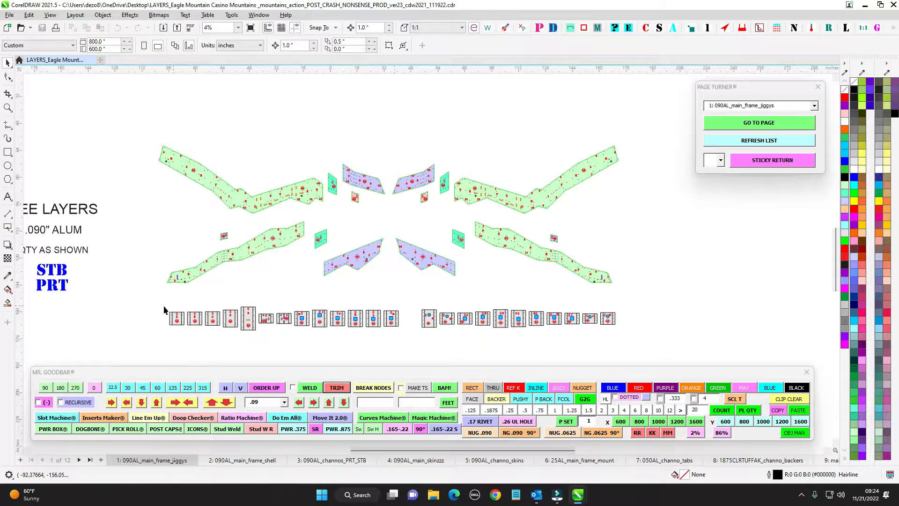
left_click_drag(145, 300, 452, 347)
left_click_drag(647, 347, 647, 347)
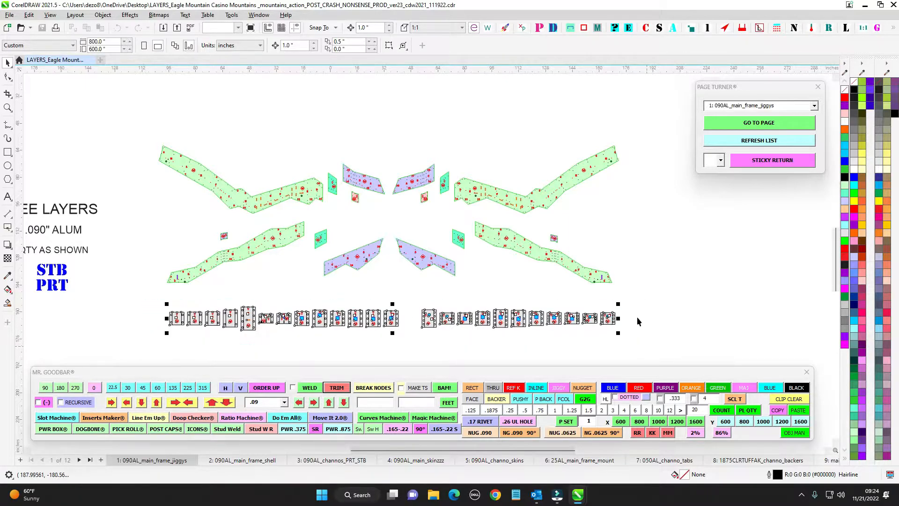
Review pages 2 through 5 in order, from 090AL_main_frame_shell to 090AL_channo_skins
left_click(224, 462)
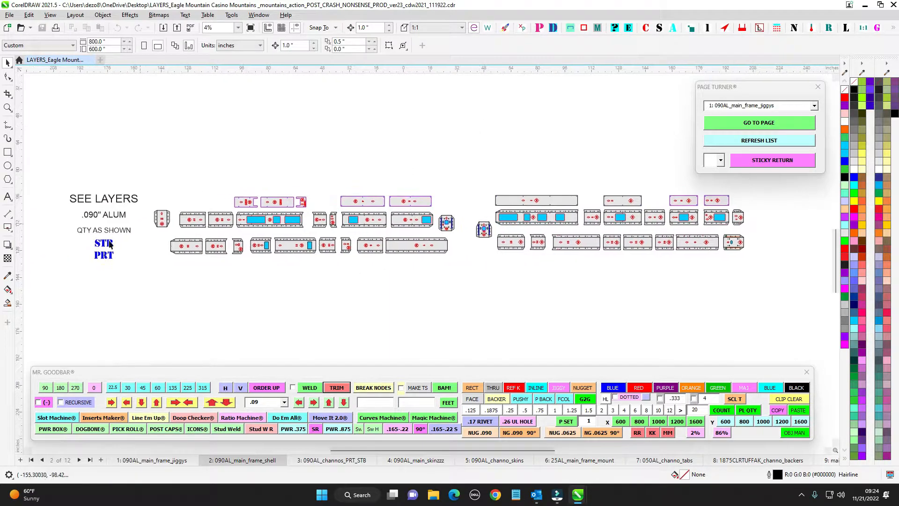
left_click(328, 461)
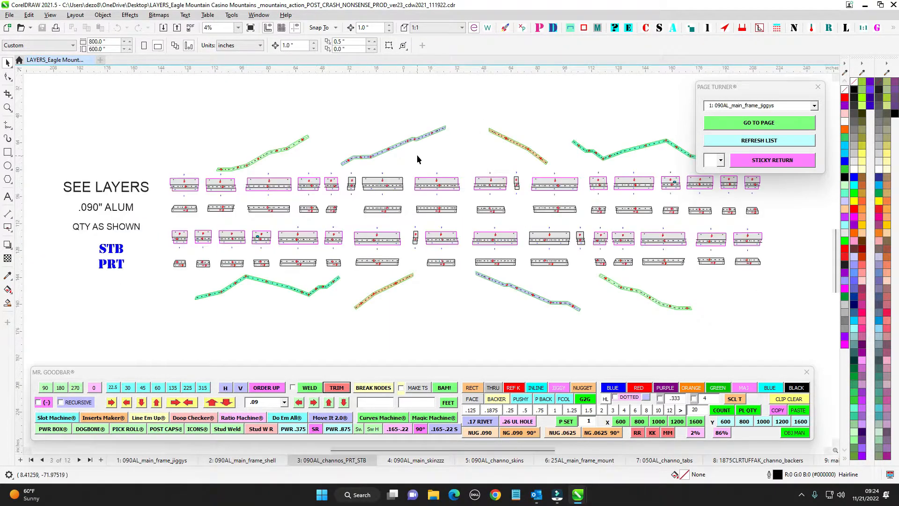
left_click_drag(423, 142, 363, 156)
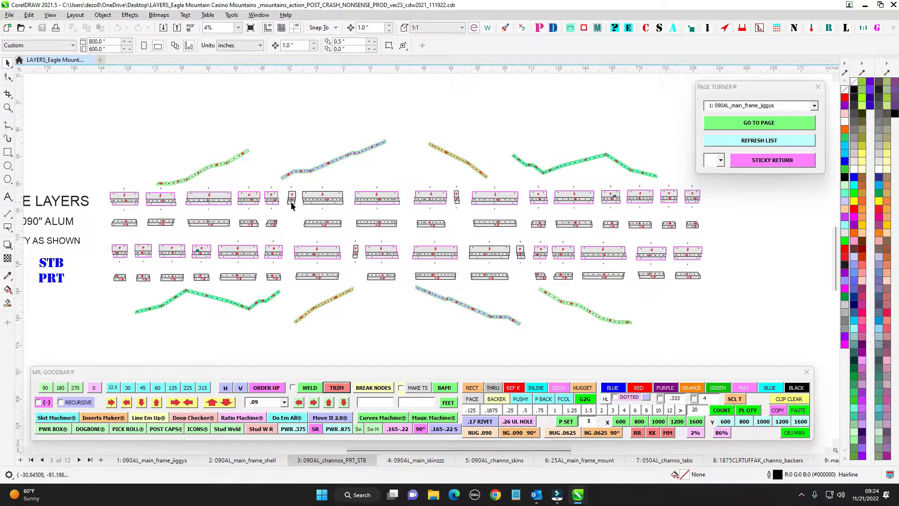
left_click(423, 461)
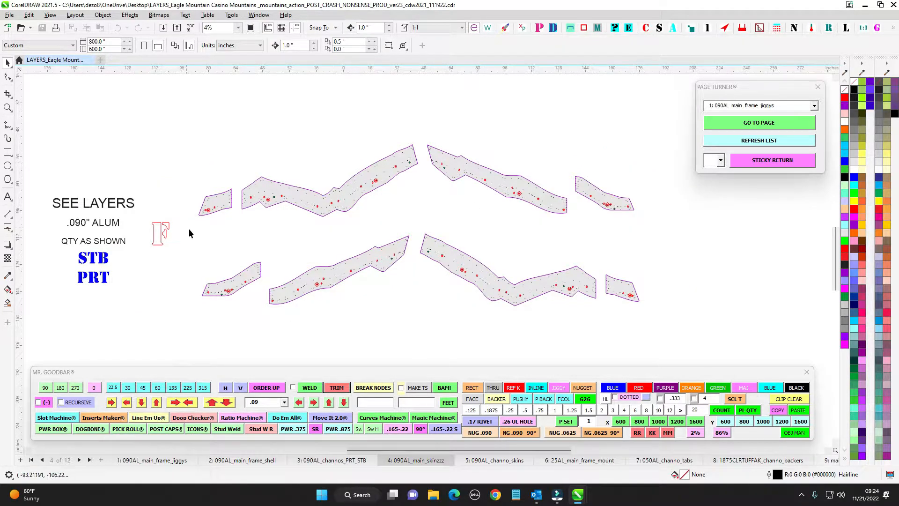
left_click(484, 462)
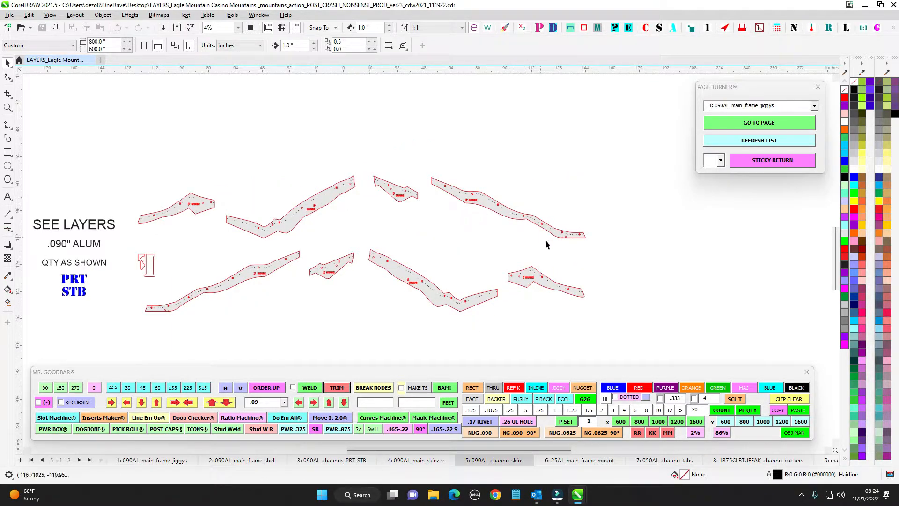
Review the parts on the 25AL_main_frame_mount and 050AL_channo_tabs pages up close
left_click(566, 463)
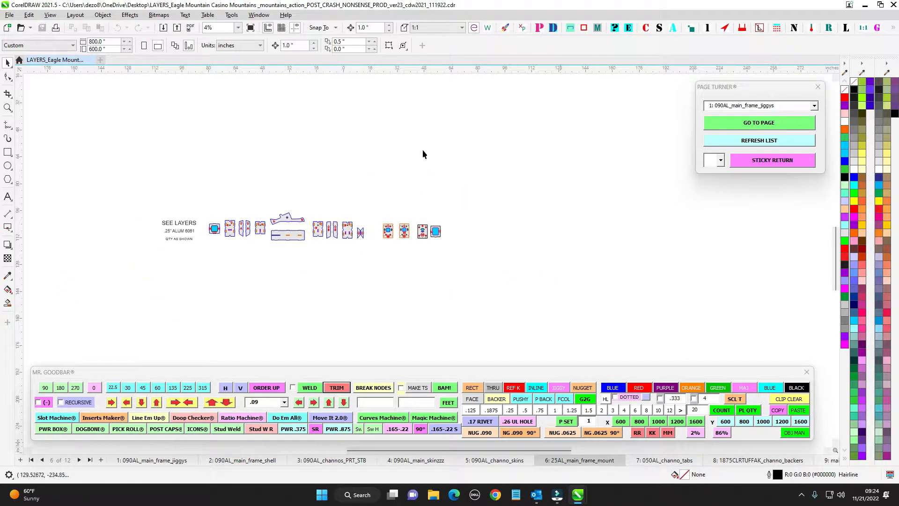
scroll(390, 189, "up", 2)
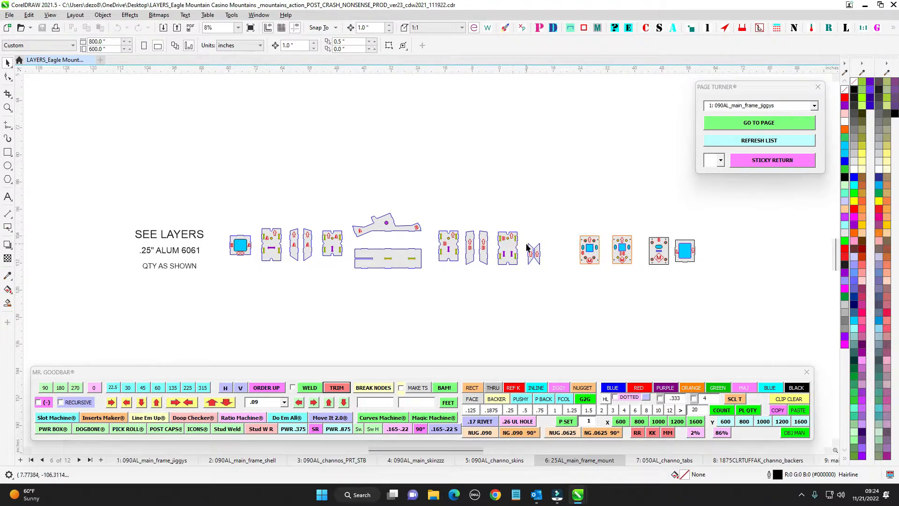
left_click(657, 463)
scroll(457, 164, "up", 5)
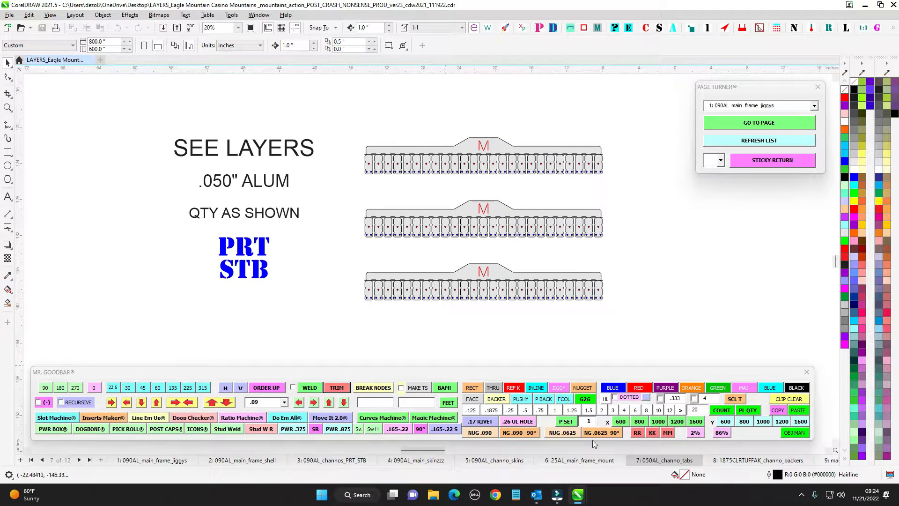
Examine the material note and all the clear Tuffak backers on the 1875CLRTUFFAK_channo_backers page
left_click(756, 460)
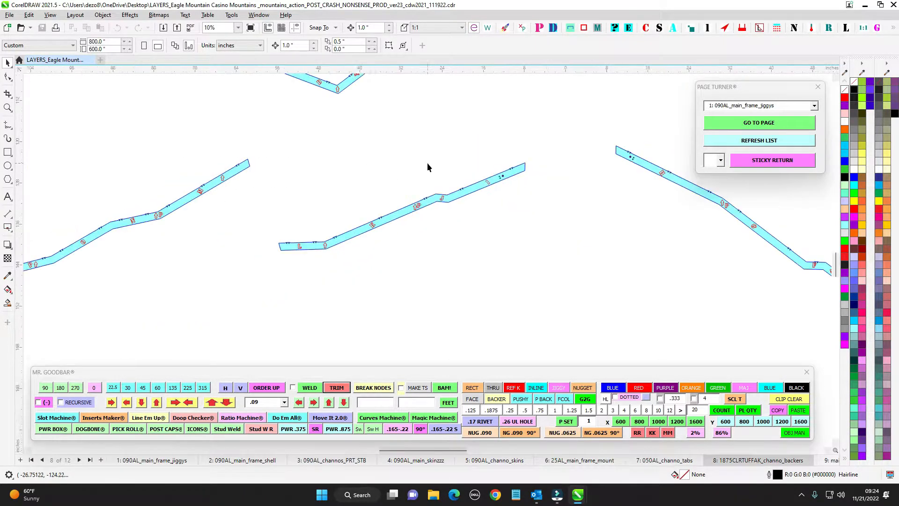
left_click_drag(303, 167, 521, 210)
scroll(451, 182, "down", 1)
left_click_drag(271, 202, 232, 230)
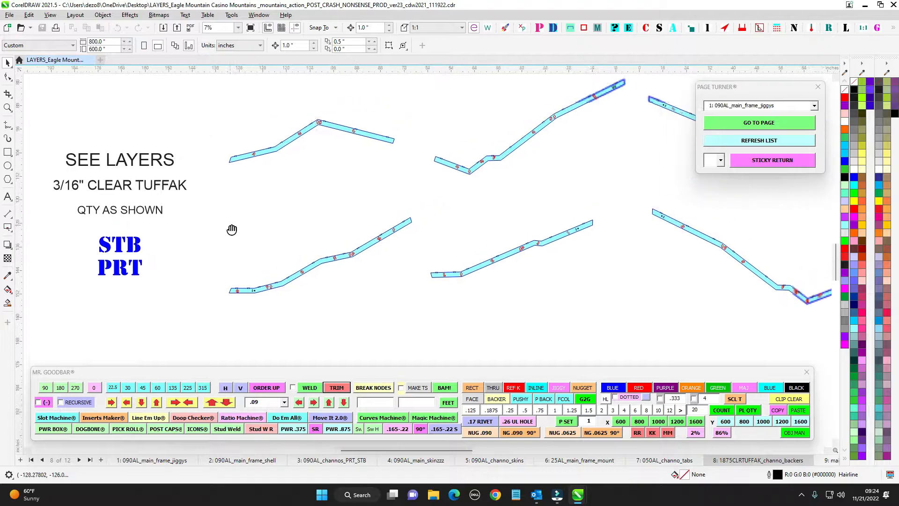
left_click_drag(466, 193, 324, 213)
left_click_drag(526, 202, 344, 141)
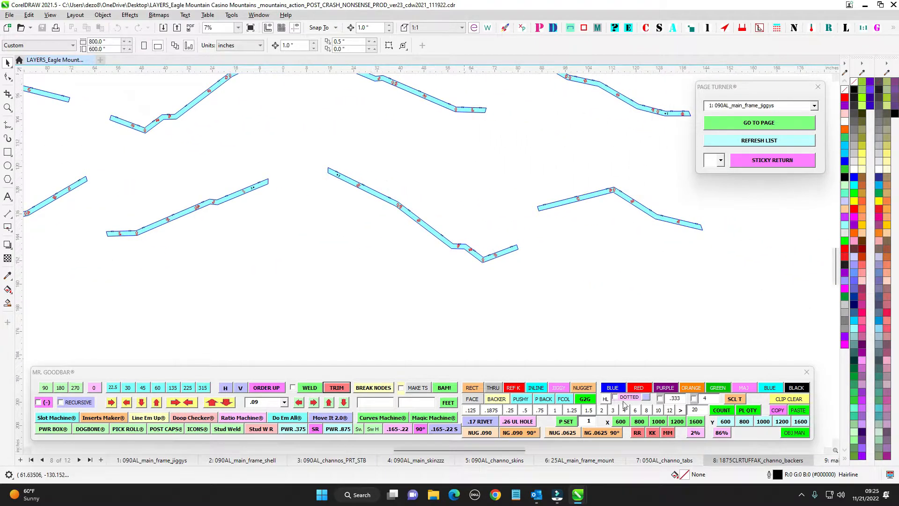
Return to the main_frame_jiggys_shell page and find the group of mount parts labelled A and B
left_click(830, 460)
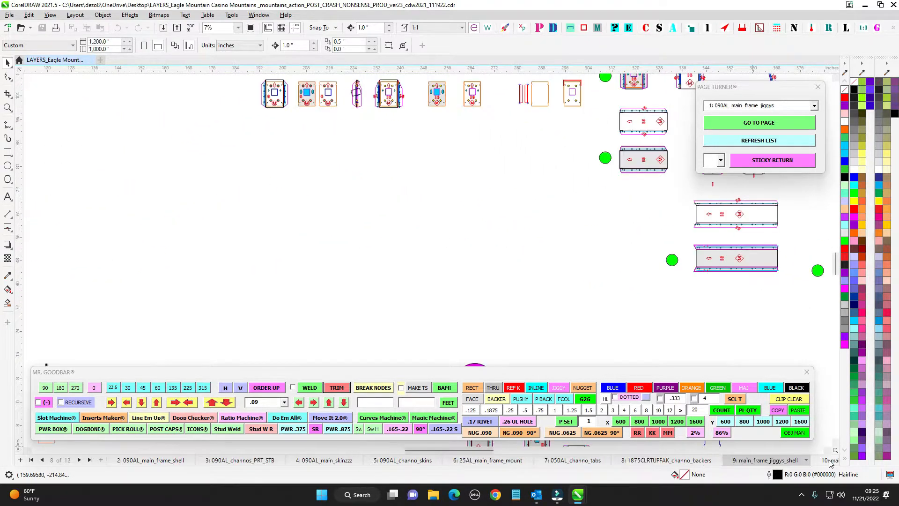
scroll(448, 172, "down", 2)
left_click_drag(366, 88, 413, 148)
left_click_drag(411, 194, 473, 149)
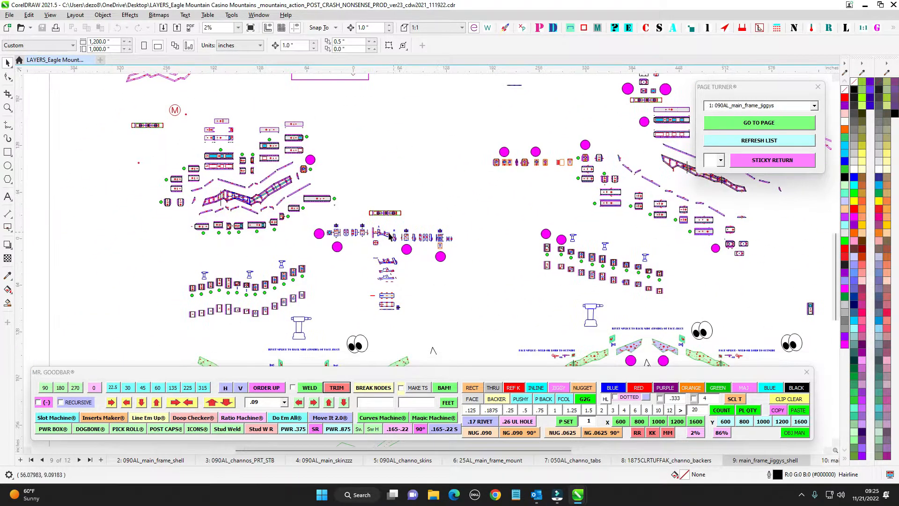
scroll(390, 235, "up", 3)
scroll(236, 208, "up", 2)
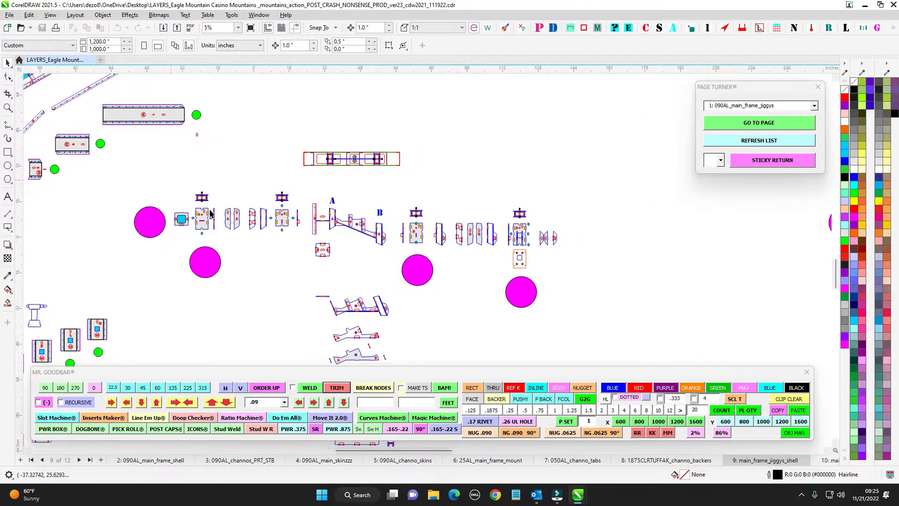
Examine the mount assembly linking parts E, A, F, G and B, including its slots and tabs
scroll(398, 232, "up", 2)
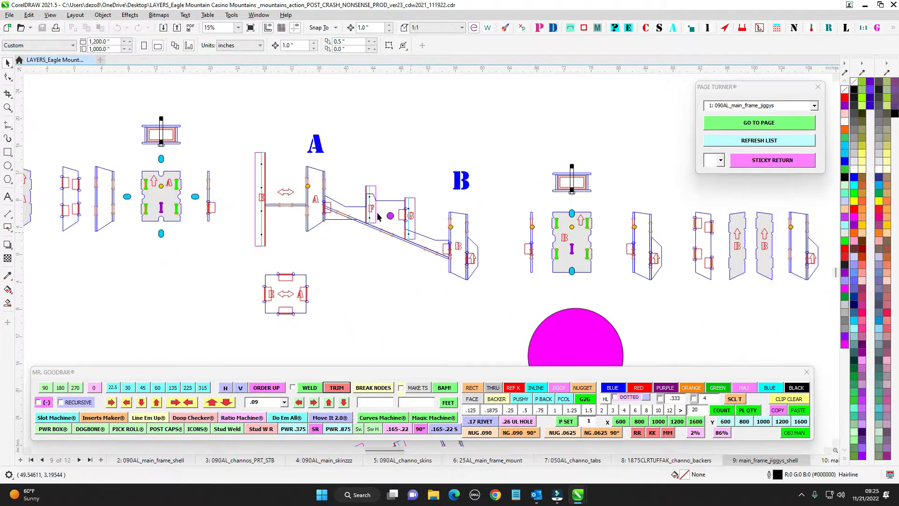
scroll(311, 199, "up", 1)
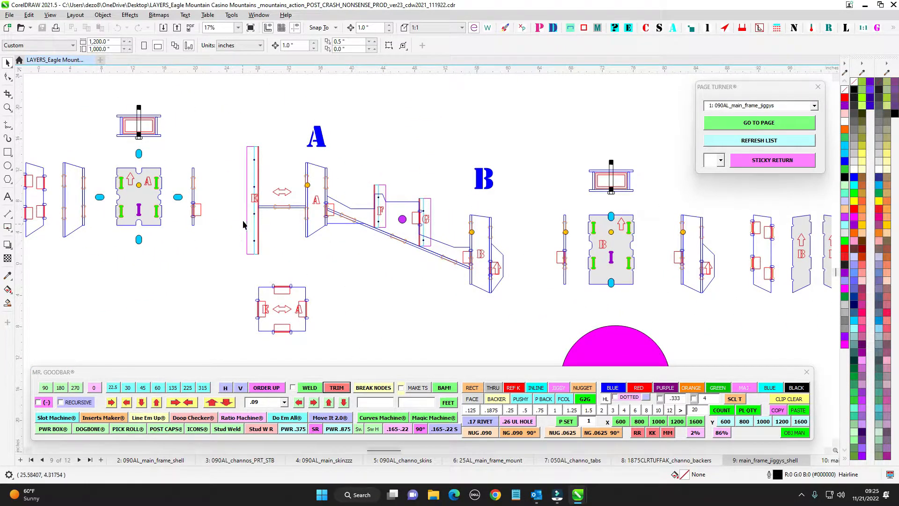
scroll(243, 225, "up", 2)
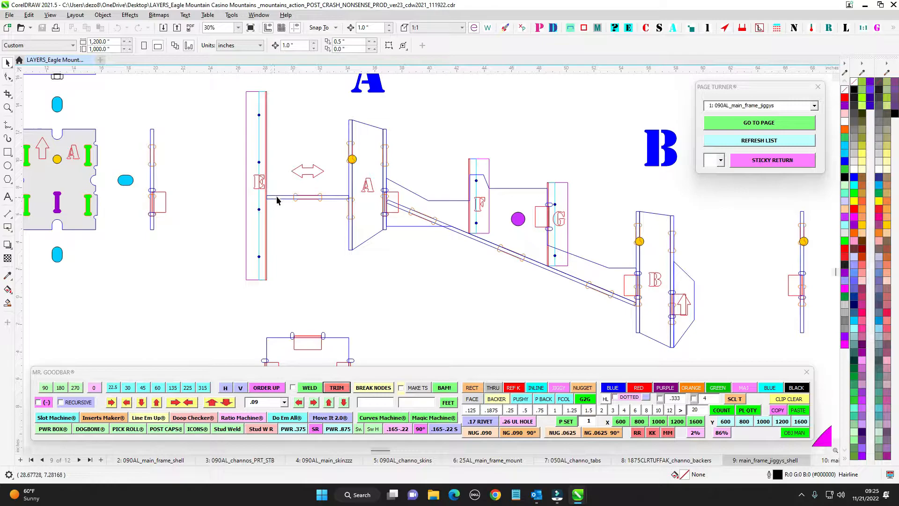
left_click_drag(549, 247, 354, 171)
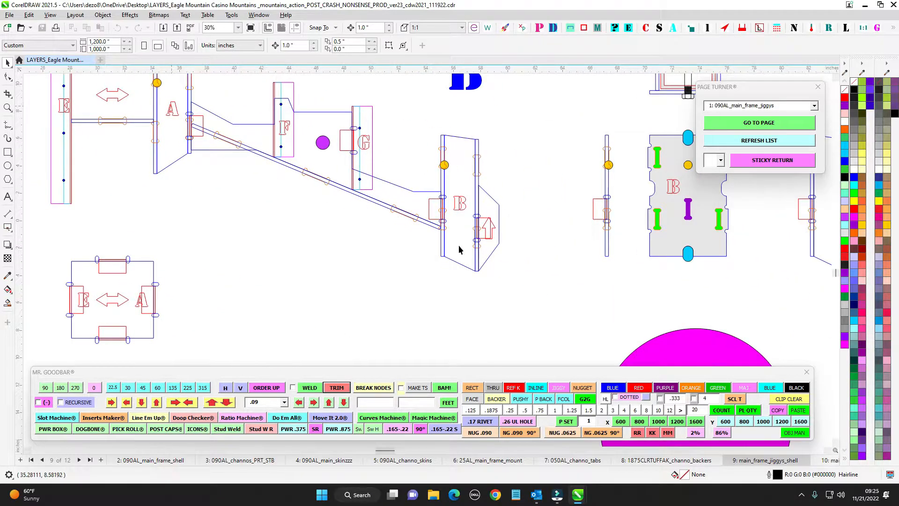
scroll(491, 262, "down", 2)
scroll(384, 181, "up", 3)
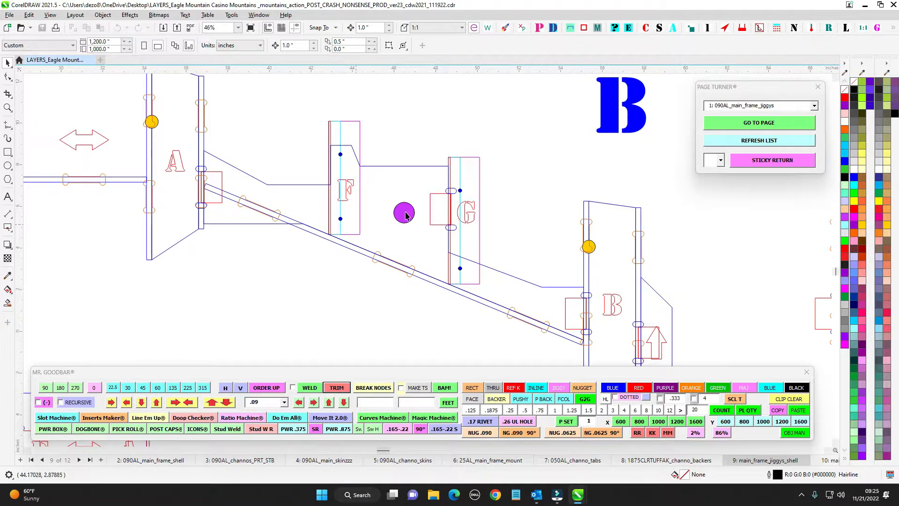
scroll(405, 212, "down", 4)
scroll(407, 215, "up", 2)
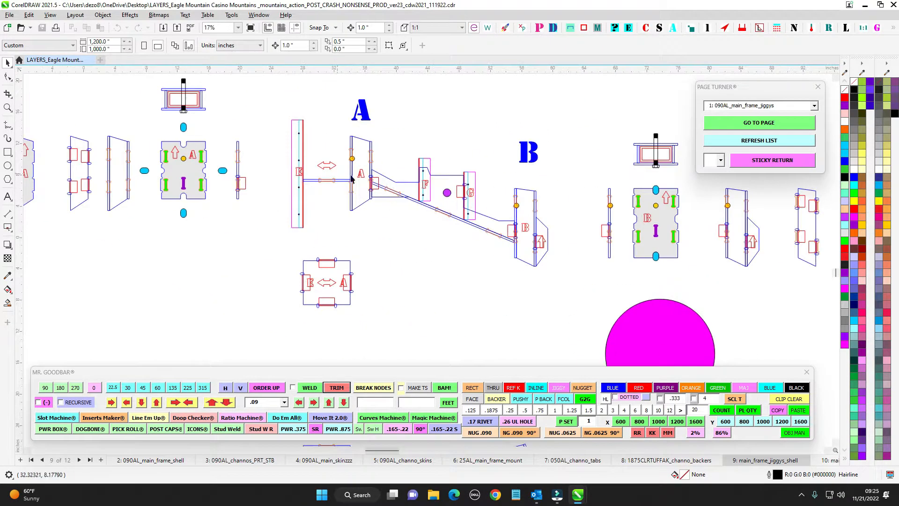
scroll(352, 178, "up", 2)
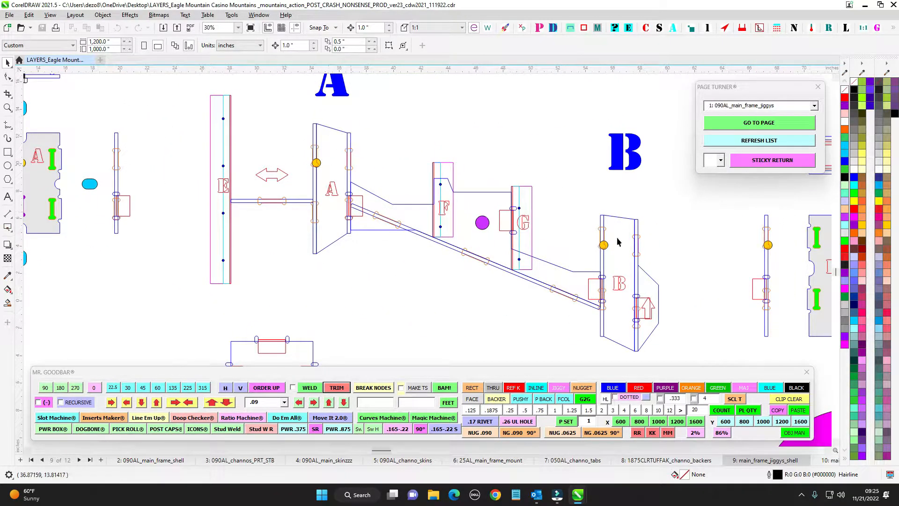
Examine the exploded parts of mount B, including its slotted plate, side pieces and bolt view
scroll(612, 310, "down", 2)
left_click_drag(486, 268, 164, 219)
scroll(560, 228, "up", 1)
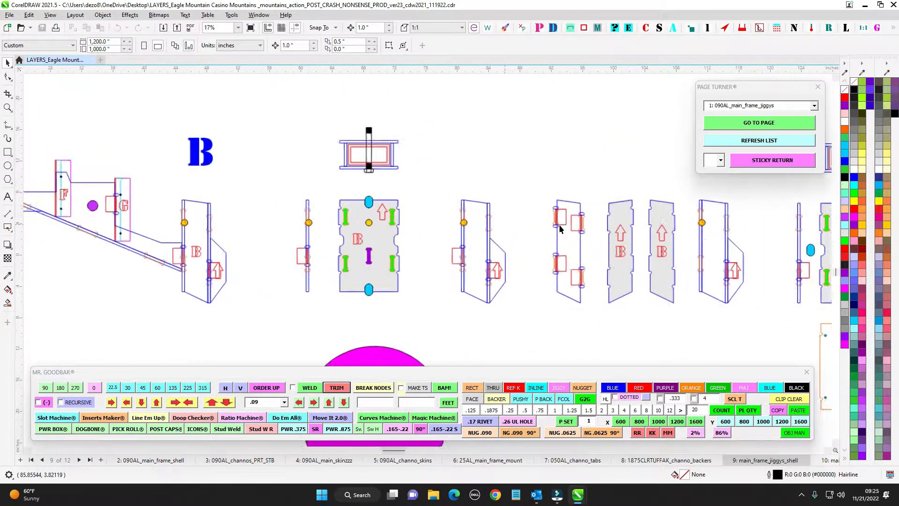
left_click_drag(632, 216, 532, 213)
scroll(520, 192, "up", 1)
scroll(271, 218, "down", 2)
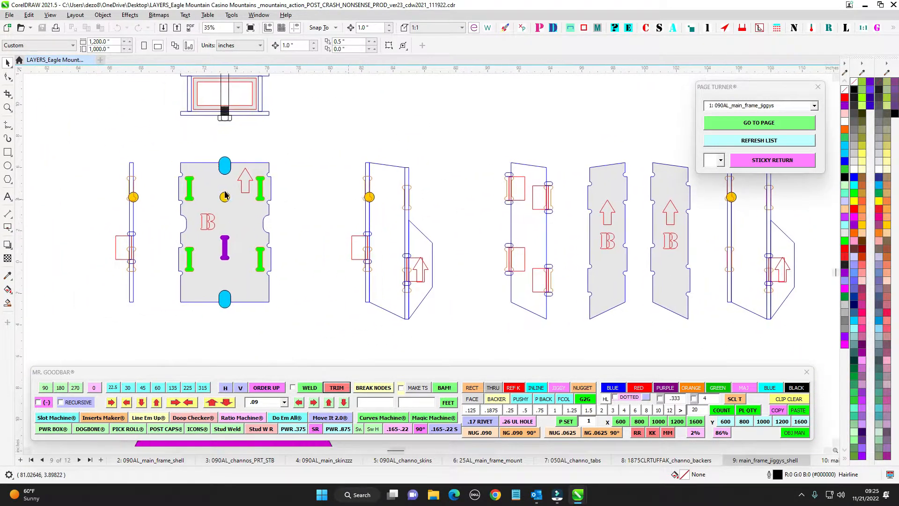
scroll(302, 279, "up", 1)
scroll(302, 280, "up", 1)
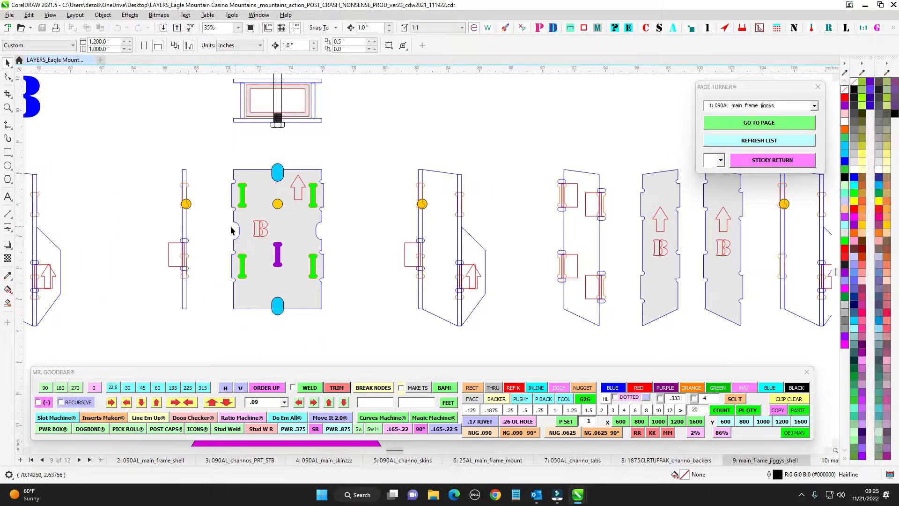
scroll(346, 219, "down", 3)
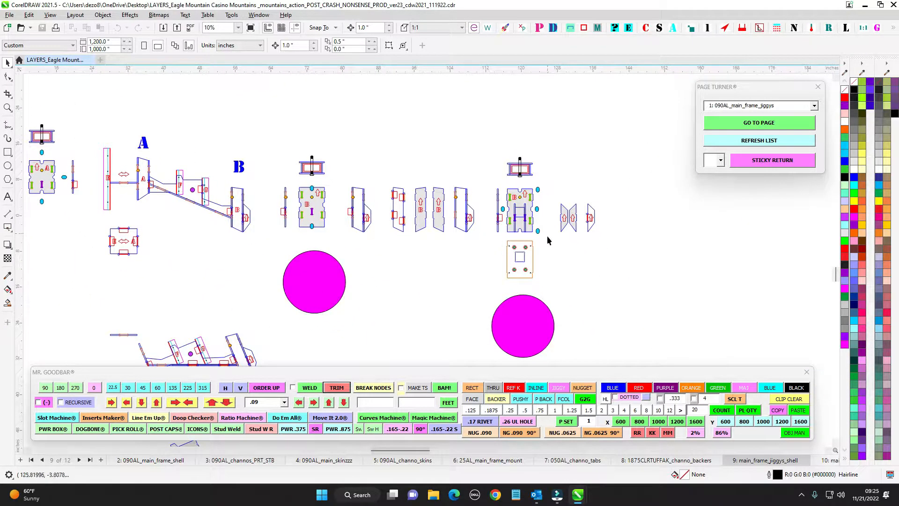
Examine the row of mount B views and side pieces, together with the angled assembly drawn below mounts A and B
left_click_drag(553, 264, 582, 249)
left_click_drag(514, 224, 570, 196)
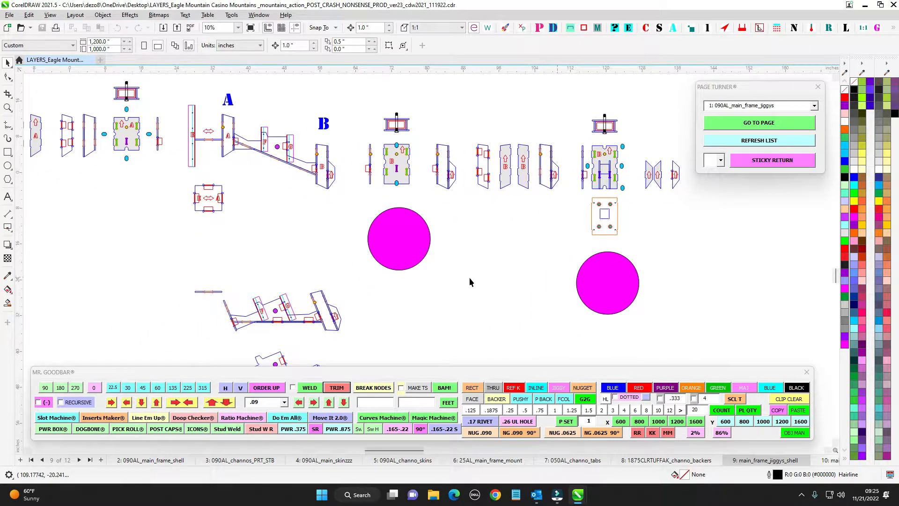
left_click_drag(469, 277, 526, 215)
left_click_drag(502, 252, 475, 317)
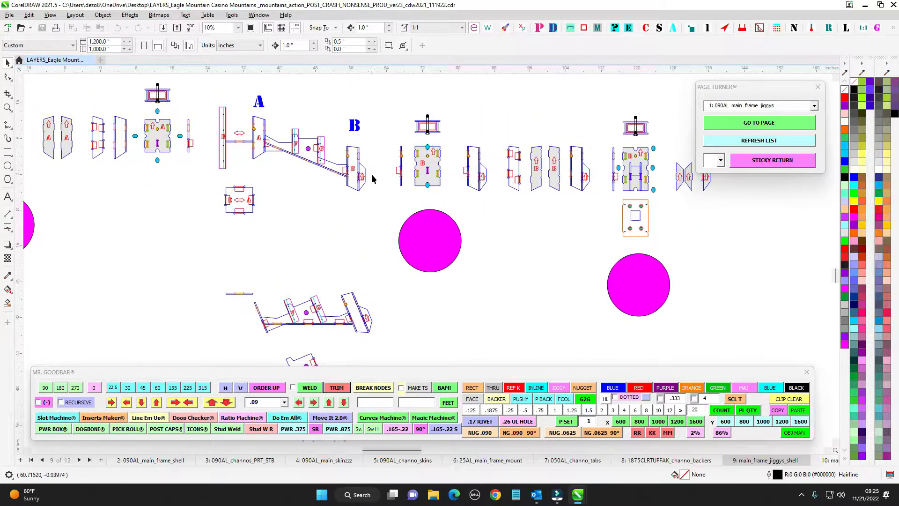
left_click_drag(445, 217, 500, 212)
scroll(534, 227, "down", 2)
left_click_drag(456, 275, 494, 267)
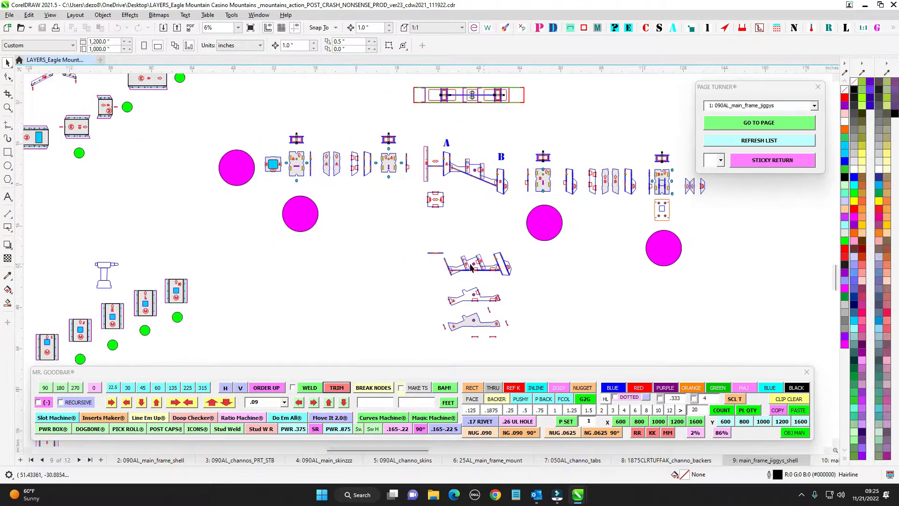
Examine the row of lettered frame plates A to M, focusing on slotted plates F and G
mouse_move(397, 270)
left_mouse_down()
mouse_move(453, 268)
mouse_move(462, 230)
left_mouse_up()
mouse_move(351, 290)
left_mouse_down()
mouse_move(518, 283)
mouse_move(537, 251)
left_mouse_up()
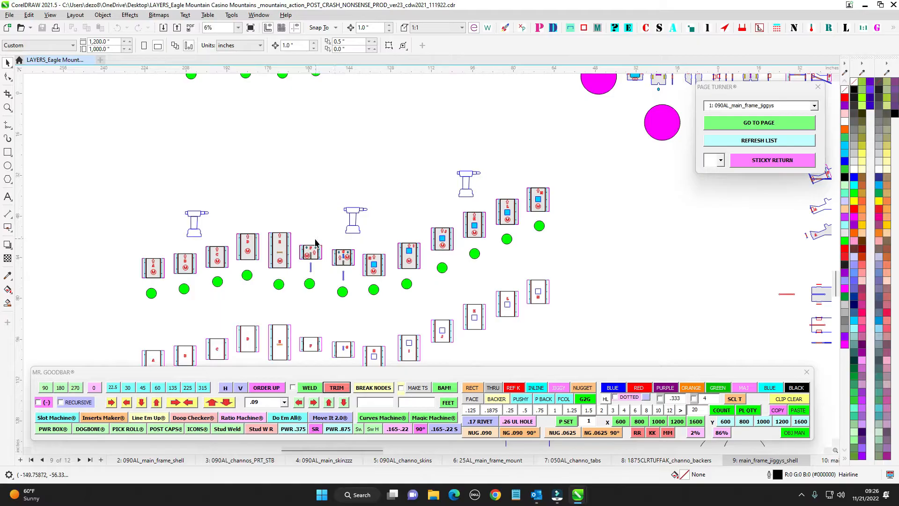
scroll(288, 253, "up", 4)
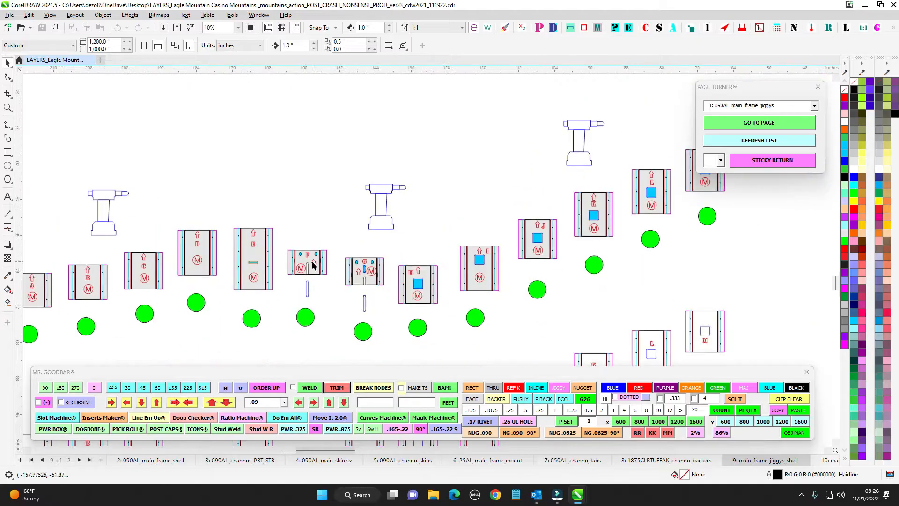
scroll(308, 253, "down", 6)
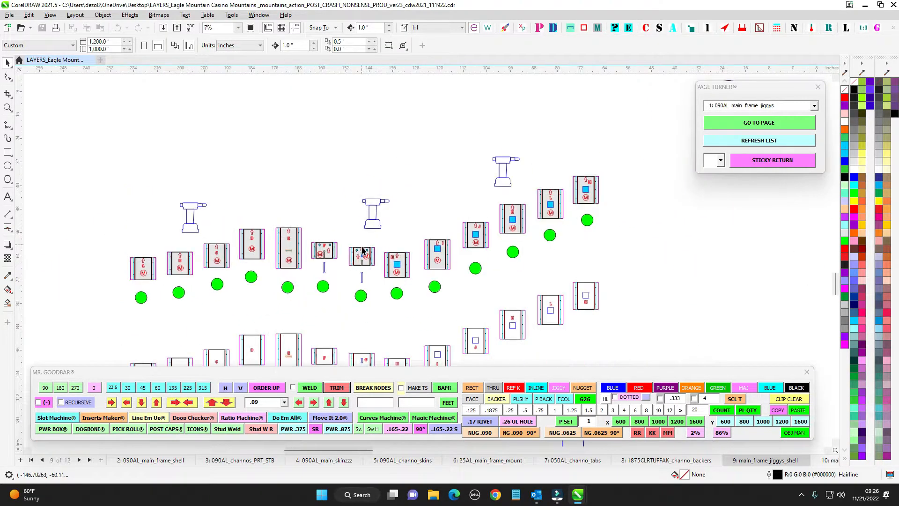
scroll(499, 246, "up", 3)
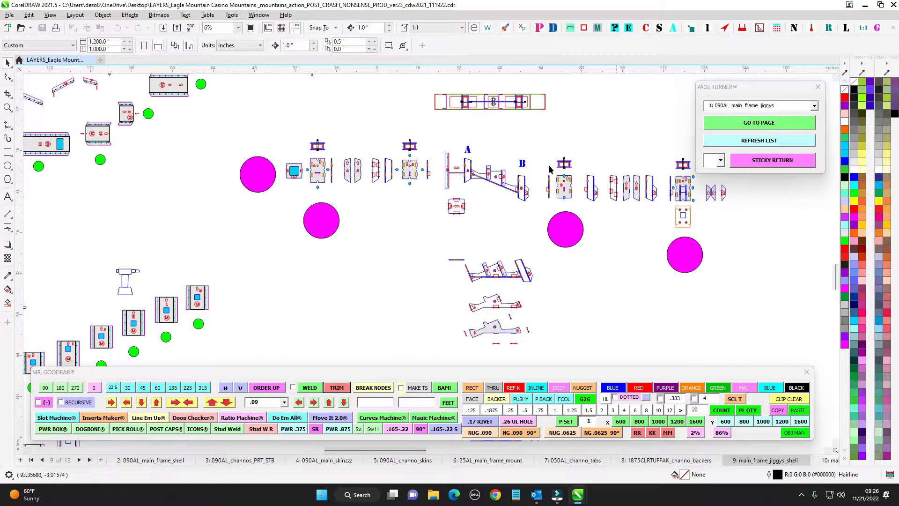
Compare the assembly joining mounts A and B with the separate angled bracket profiles drawn below it
left_click_drag(526, 231, 415, 212)
scroll(415, 212, "up", 1)
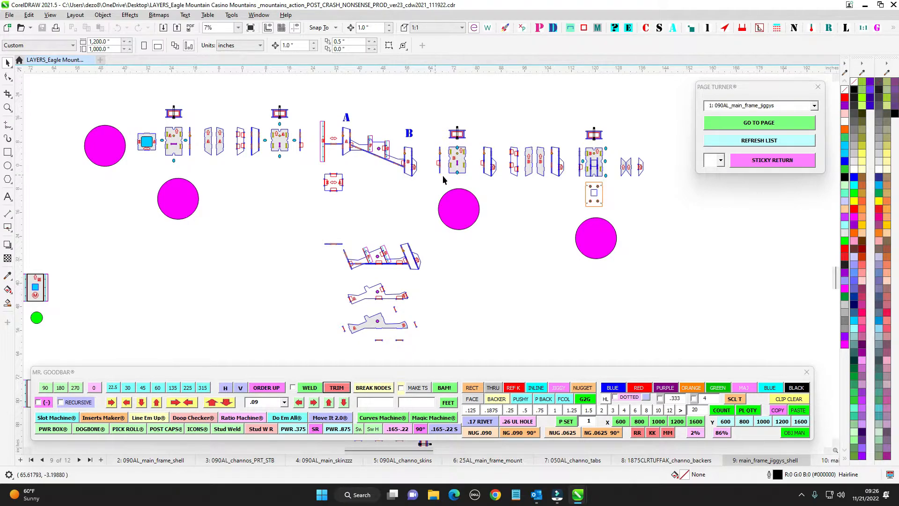
scroll(412, 150, "up", 2)
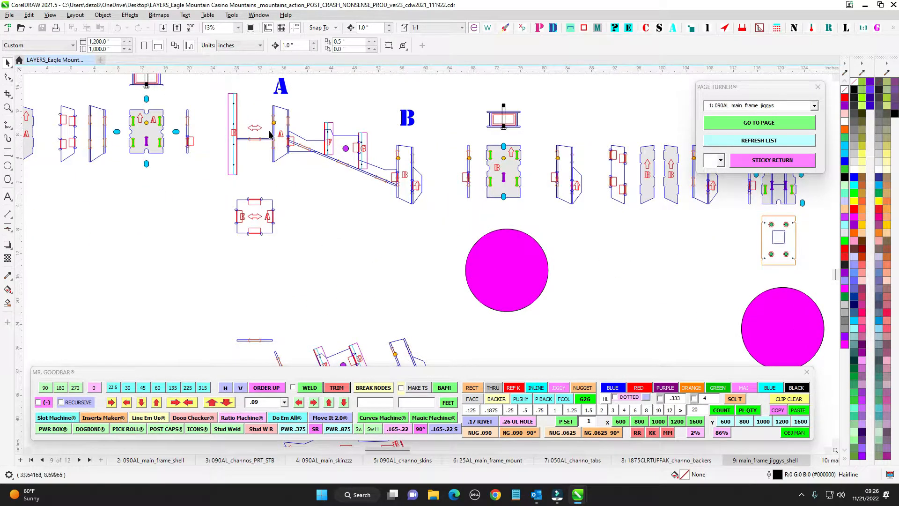
scroll(273, 137, "down", 3)
left_click_drag(331, 202, 349, 132)
scroll(350, 133, "down", 2)
left_click_drag(395, 222, 414, 170)
scroll(243, 226, "up", 4)
scroll(320, 139, "down", 3)
left_click_drag(396, 80, 391, 156)
left_click_drag(403, 114, 438, 171)
scroll(439, 174, "up", 3)
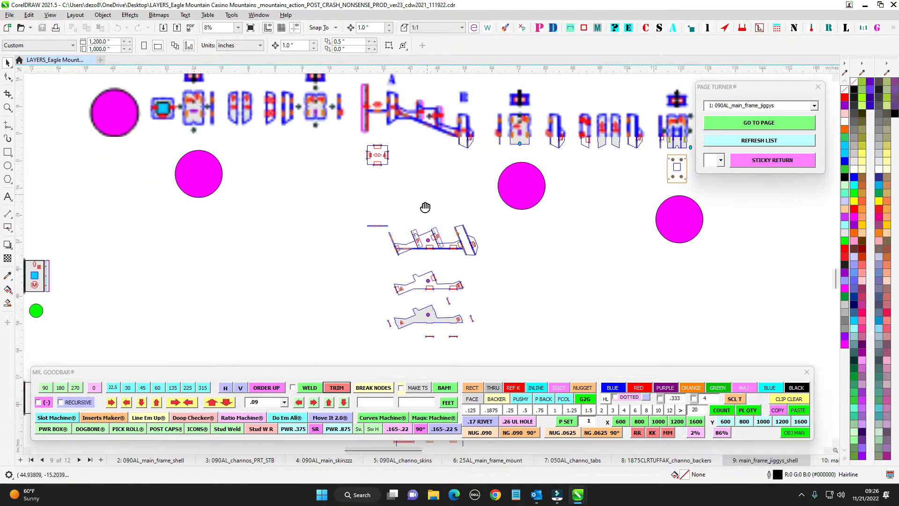
Look over the separate mount B views, the flat bracket parts and the green and lilac face jiggys
left_click_drag(449, 124, 387, 169)
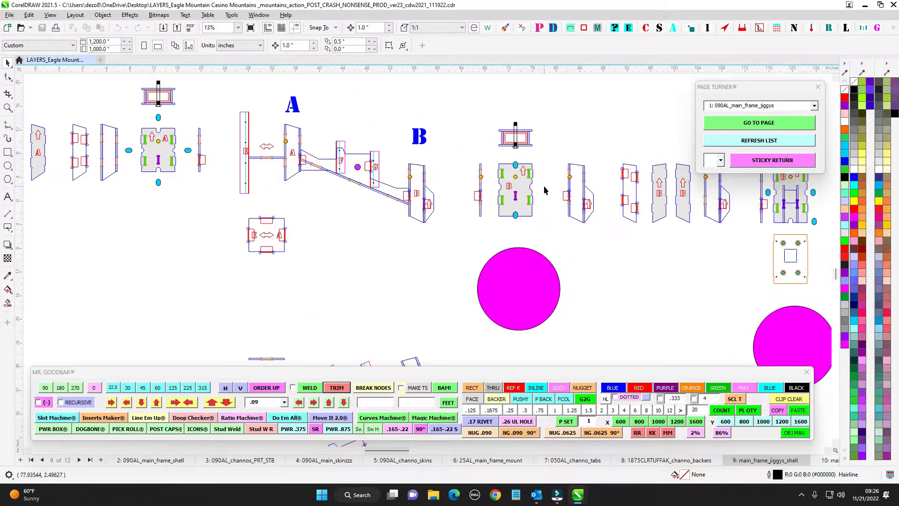
left_click_drag(545, 189, 357, 199)
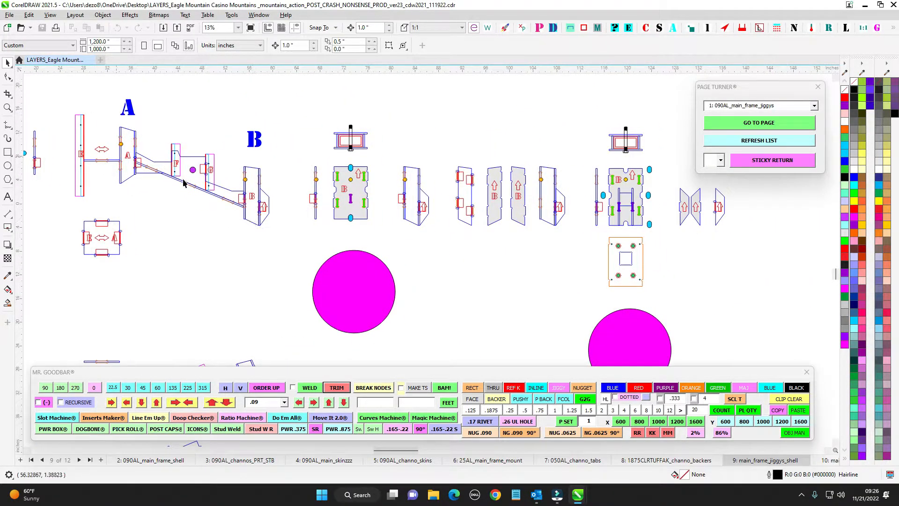
scroll(183, 182, "down", 4)
scroll(328, 133, "down", 2)
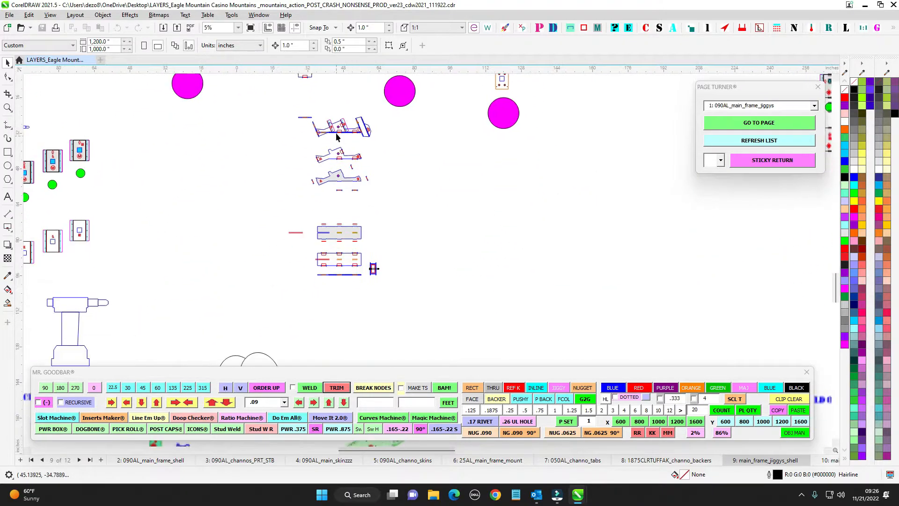
scroll(336, 136, "up", 4)
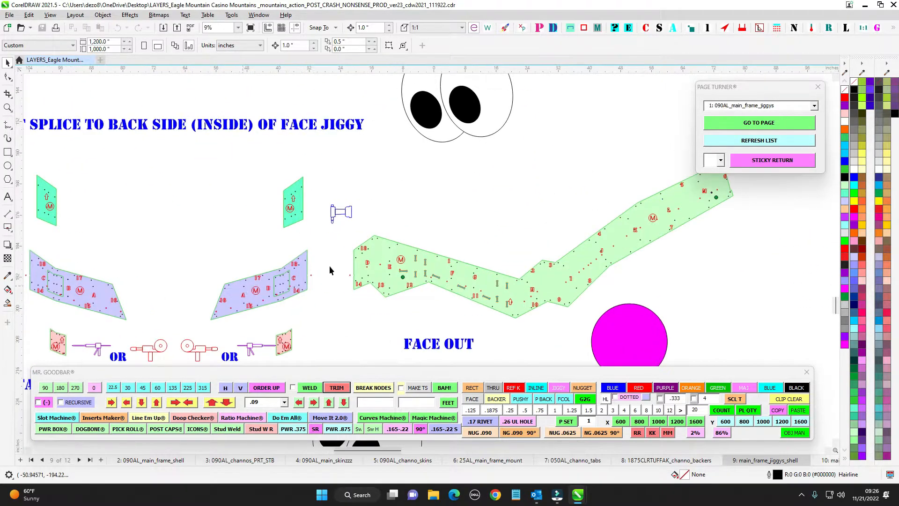
scroll(329, 270, "down", 4)
Examine the mount B plate's green and purple slots and its arrow-marked side pieces up close
scroll(442, 153, "up", 4)
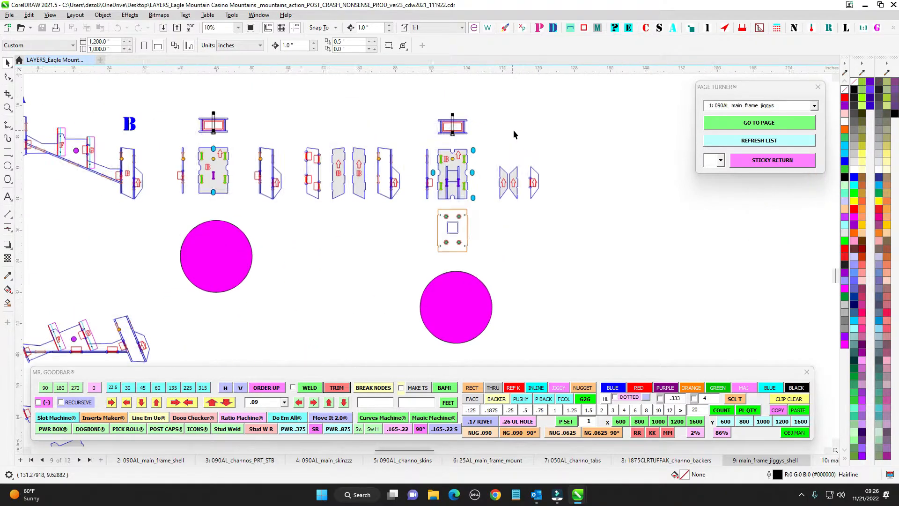
scroll(514, 131, "up", 8)
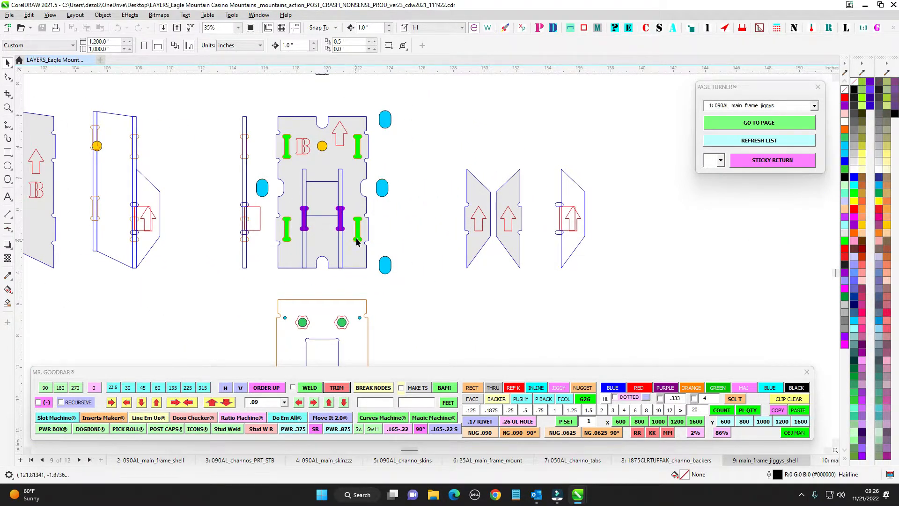
scroll(328, 206, "left", 5)
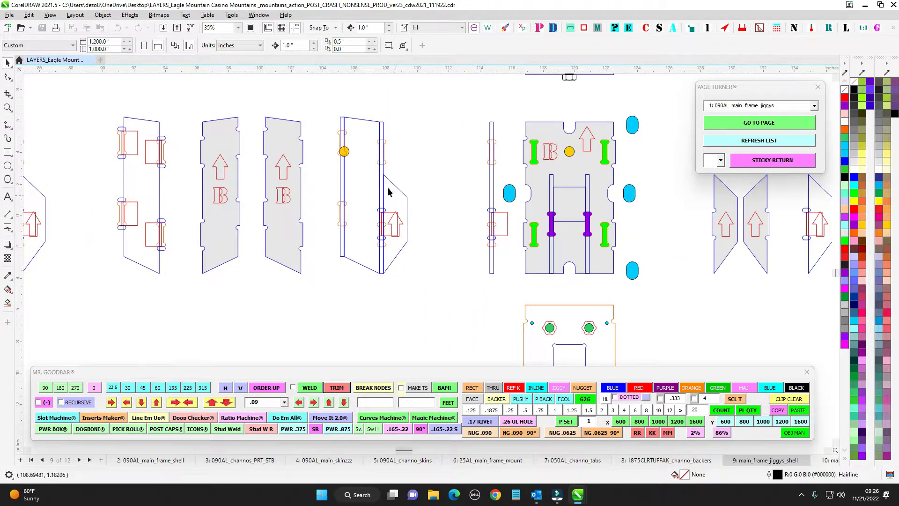
Examine where the blue beam meets mount B and passes through plates H, I and J in the assembled frame
scroll(388, 192, "down", 10)
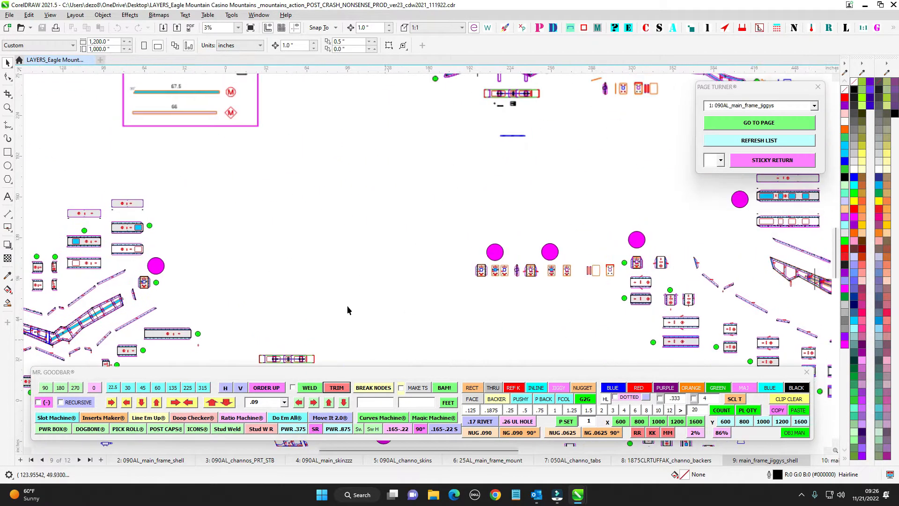
scroll(94, 319, "up", 6)
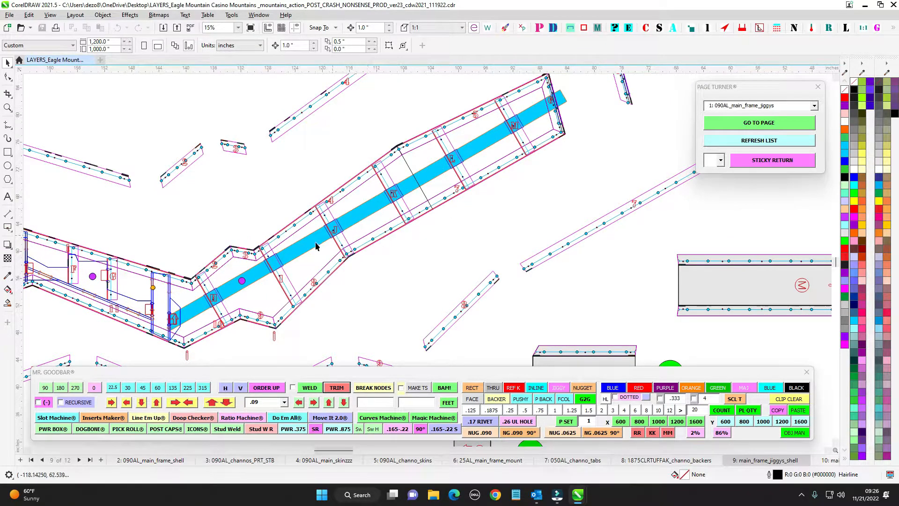
scroll(182, 322, "up", 3)
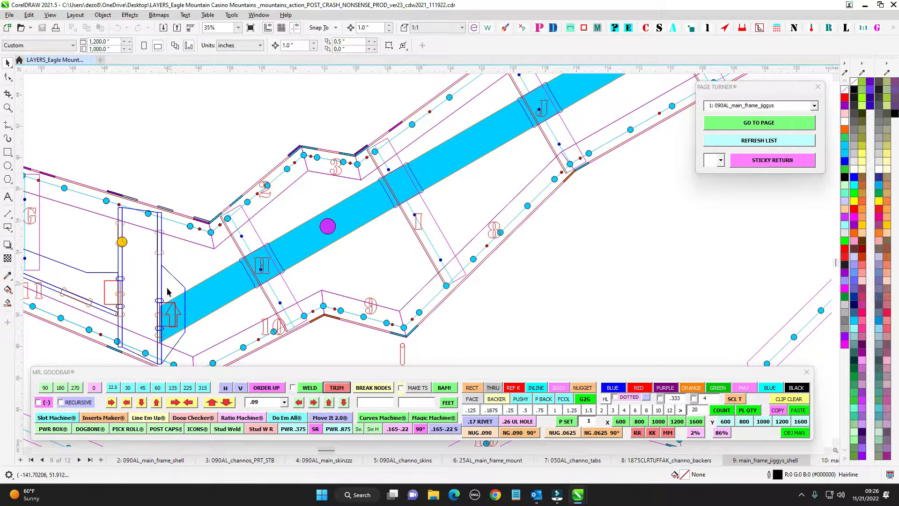
scroll(169, 334, "down", 3)
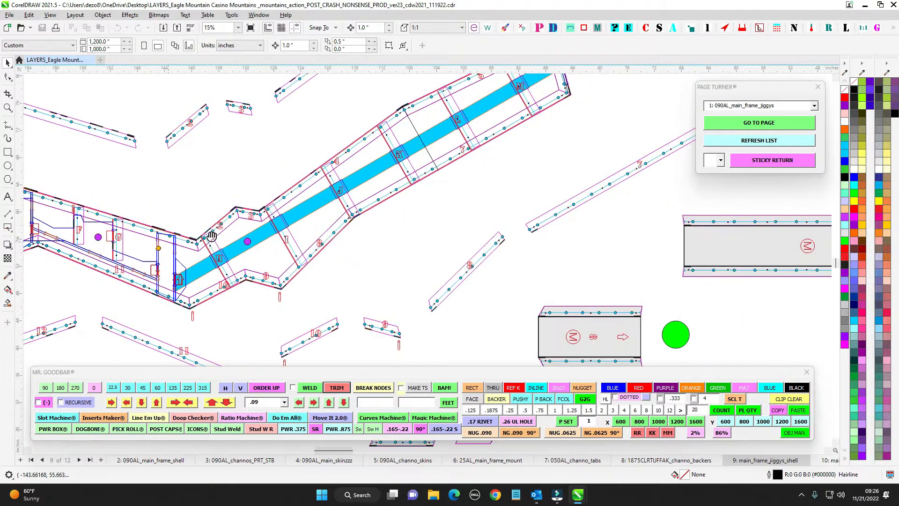
Return to the mount B details and inspect the slotted plate with its two inner uprights
scroll(588, 276, "down", 2)
left_click_drag(589, 276, 200, 104)
left_click_drag(764, 263, 423, 191)
left_click_drag(773, 228, 527, 217)
scroll(527, 217, "up", 5)
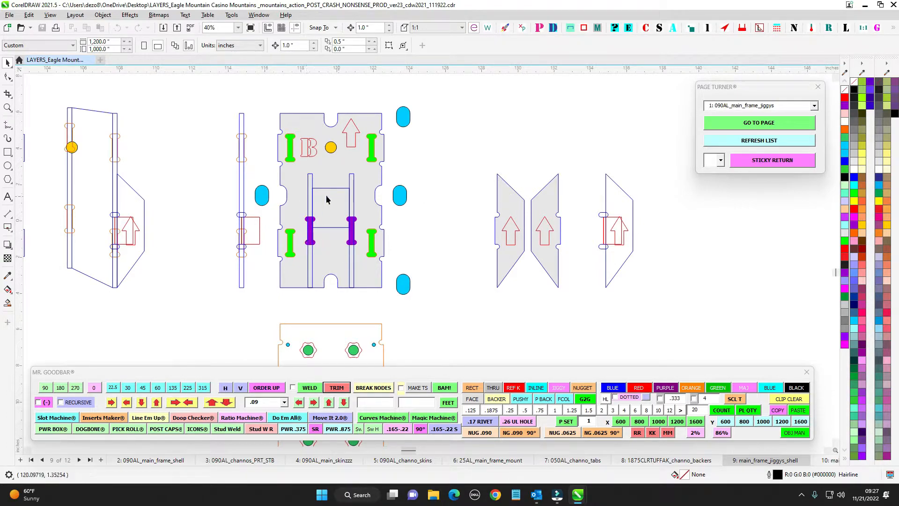
Trace the blue beam through the assembled frame again, from mount B's angled side piece along the lettered plates
scroll(351, 203, "down", 6)
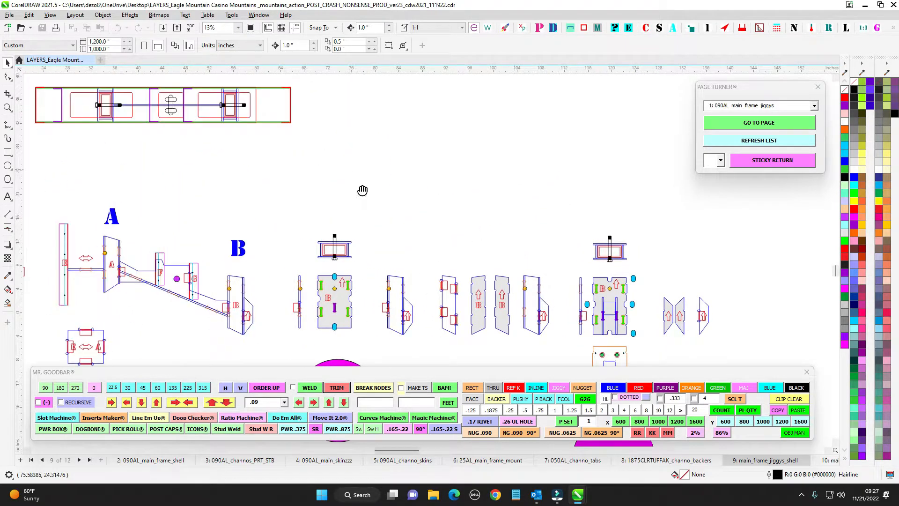
left_click_drag(262, 166, 551, 269)
scroll(274, 186, "up", 2)
left_click_drag(170, 281, 363, 217)
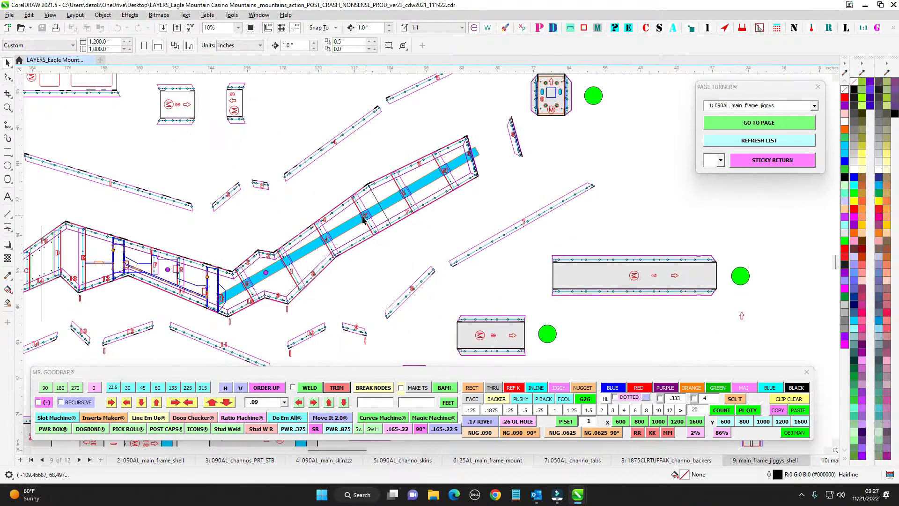
scroll(217, 297, "up", 2)
scroll(217, 299, "up", 1)
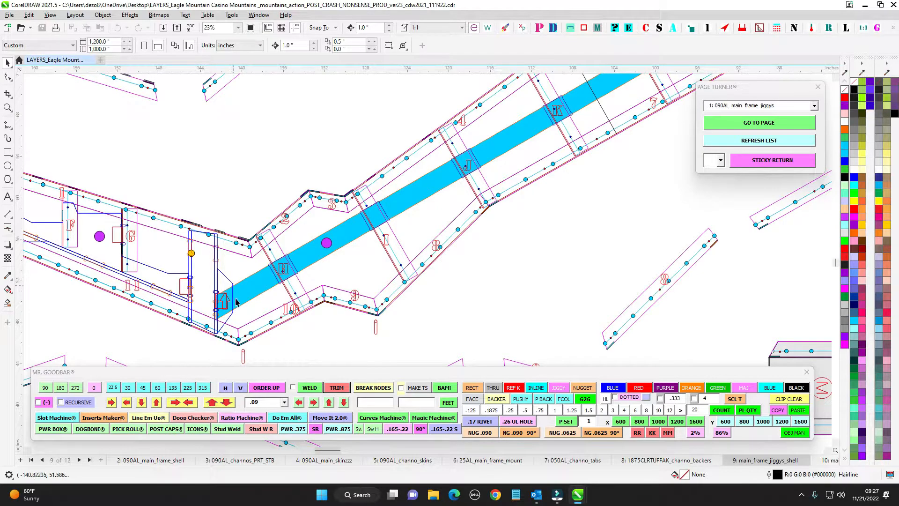
scroll(236, 303, "down", 2)
scroll(341, 256, "up", 2)
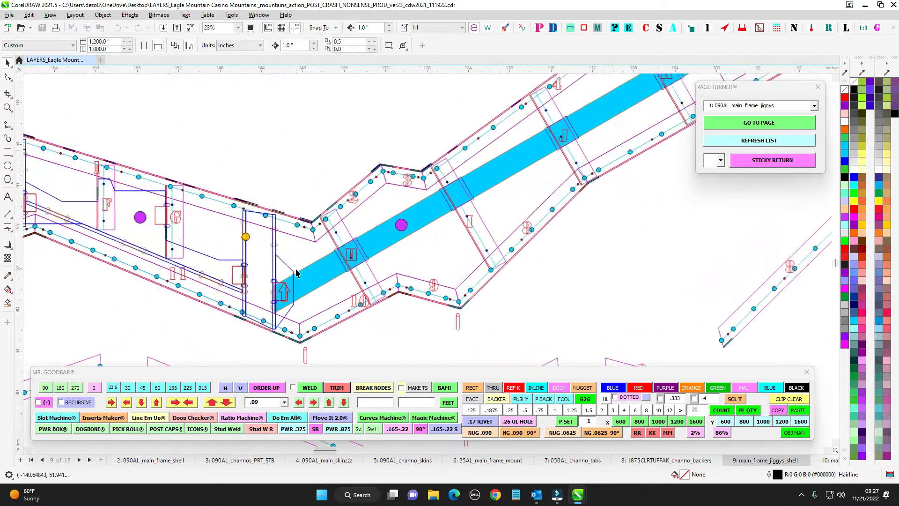
scroll(286, 244, "down", 5)
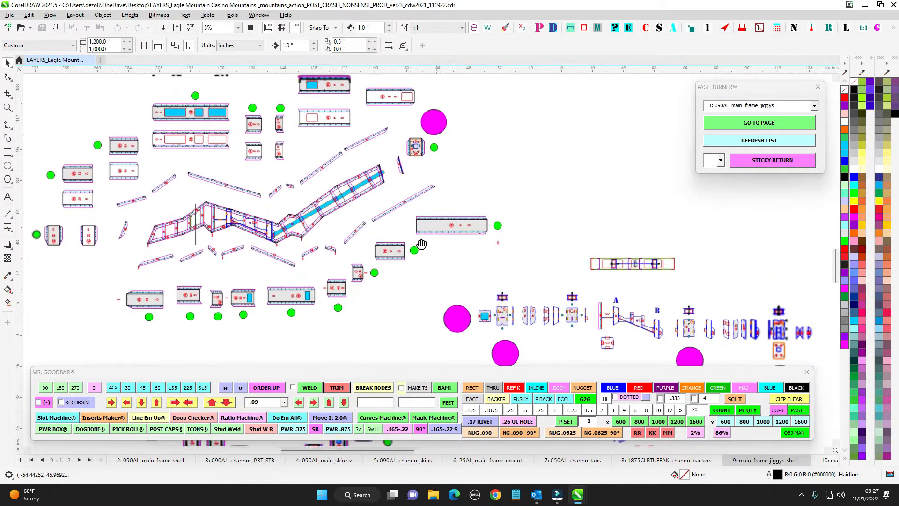
scroll(294, 198, "up", 2)
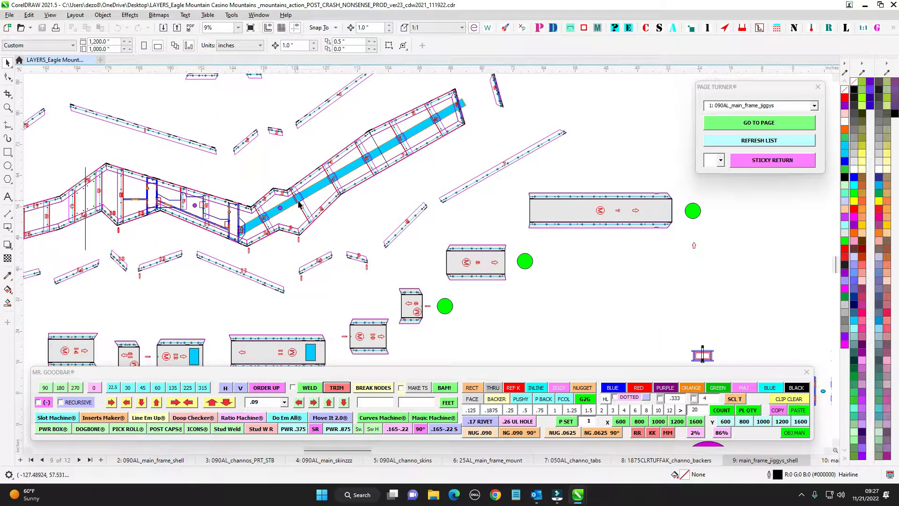
Examine the frame plates H to M with their blue square openings for the beam
scroll(531, 255, "down", 3)
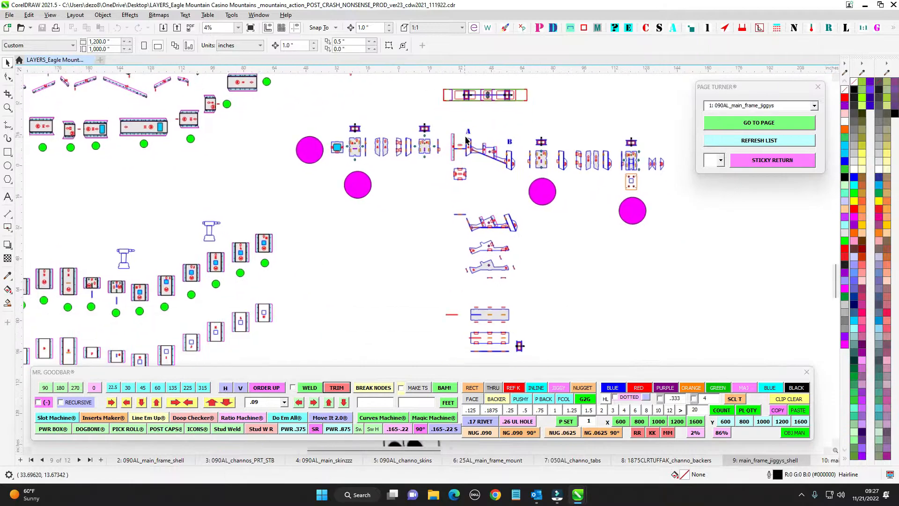
scroll(462, 189, "up", 1)
scroll(463, 189, "up", 4)
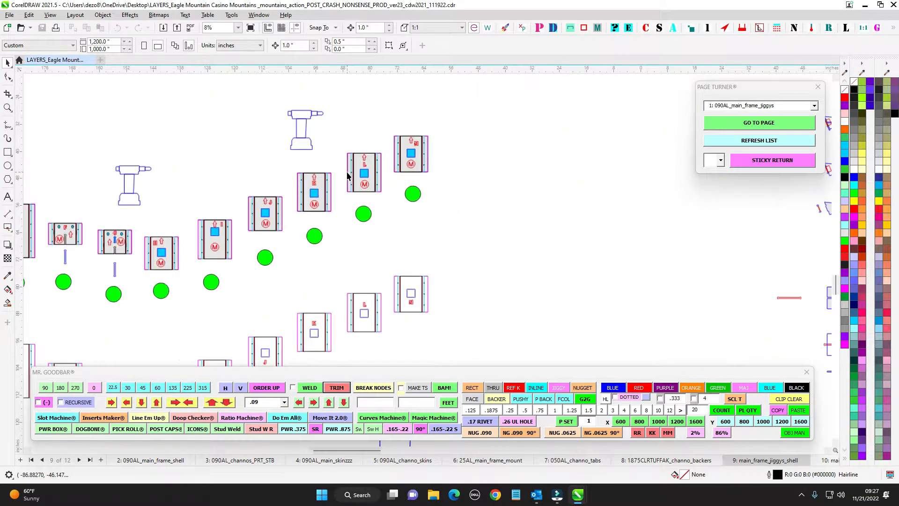
Examine the face jiggys, their splice pieces and the note on riveting the splice to the back side
scroll(210, 272, "down", 3)
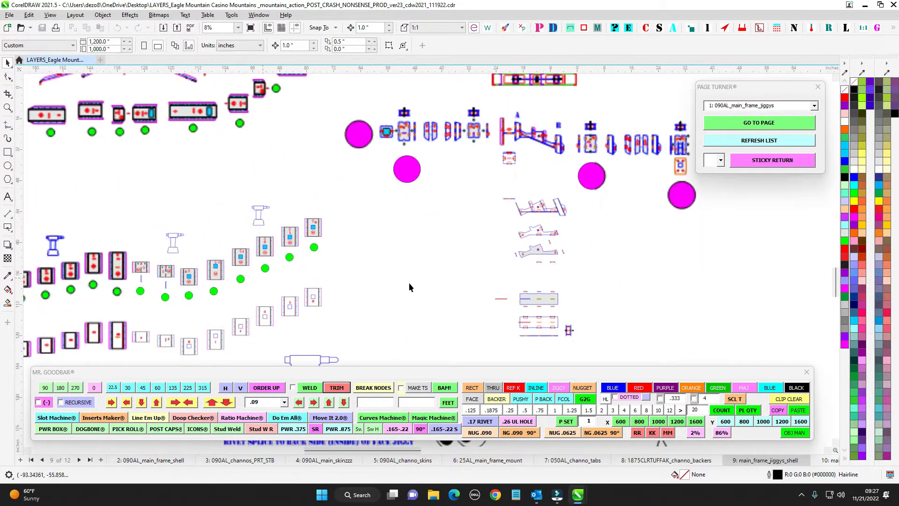
scroll(409, 282, "up", 4)
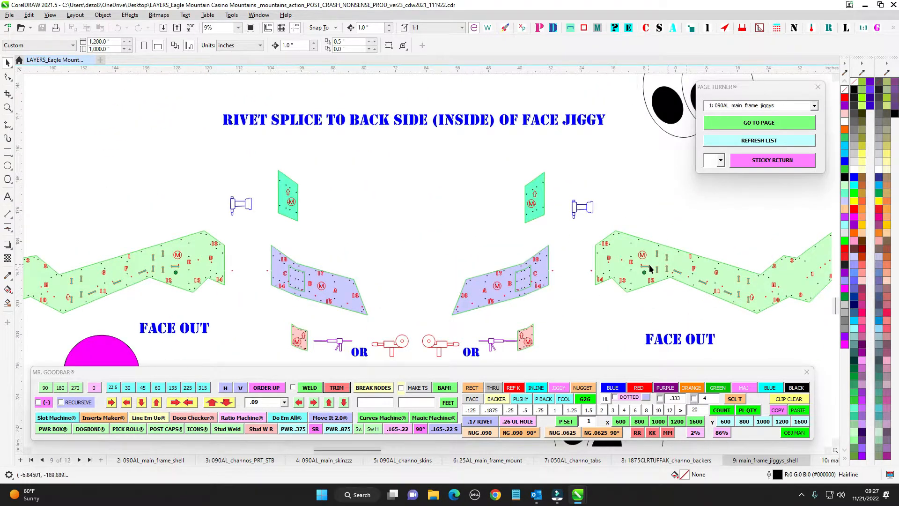
scroll(684, 275, "up", 1)
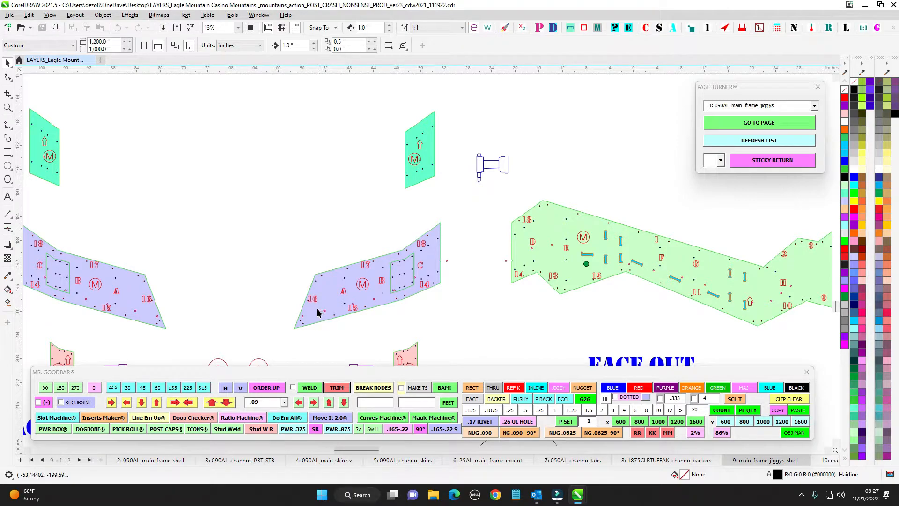
scroll(447, 252, "down", 3)
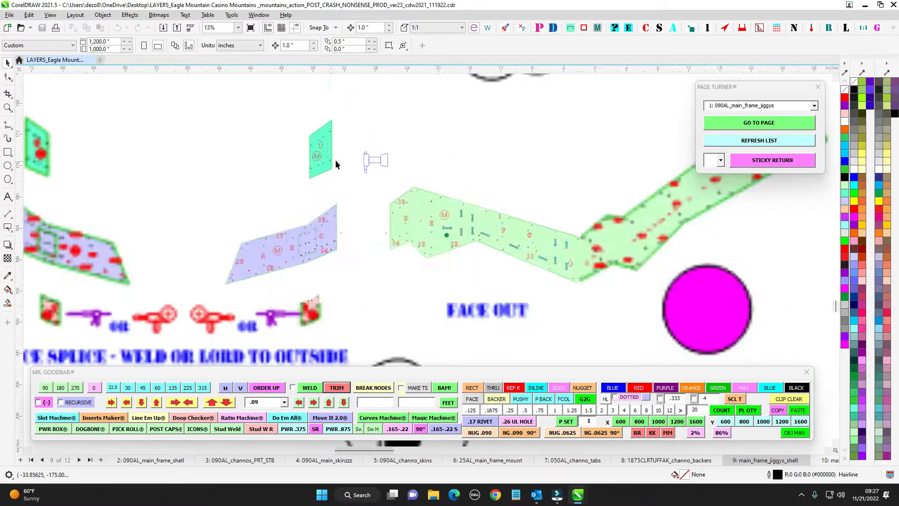
scroll(246, 177, "up", 2)
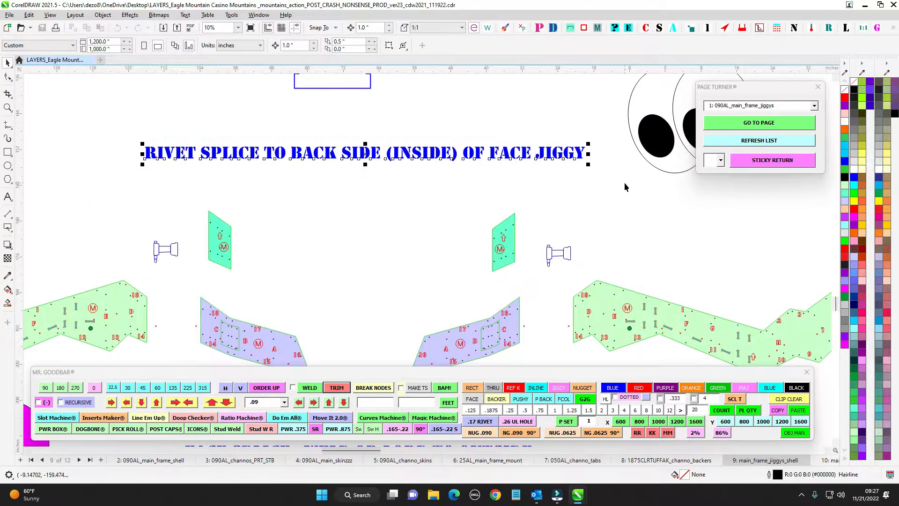
Inspect the teal splice plate beside the rivet gun symbol, under the note on riveting to the inside of the face jiggy
left_click_drag(563, 210, 368, 144)
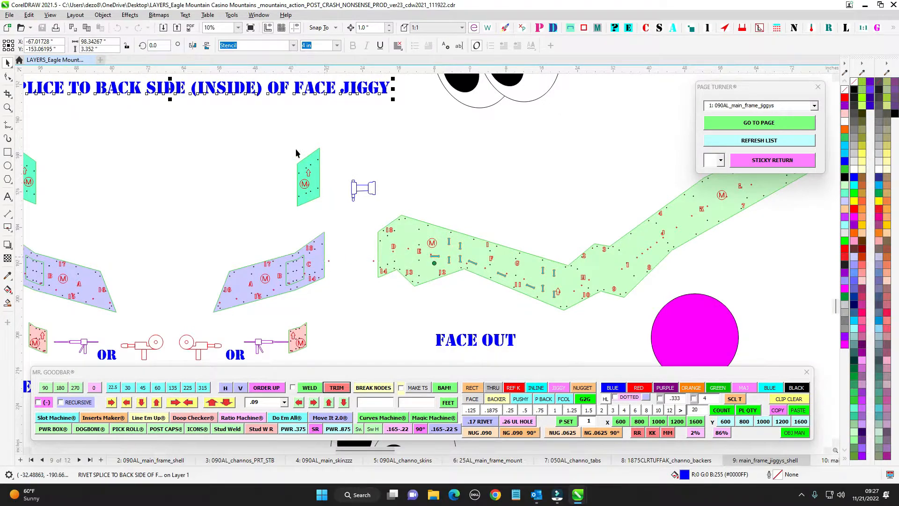
scroll(296, 153, "up", 2)
left_click_drag(289, 141, 345, 203)
scroll(345, 202, "up", 1)
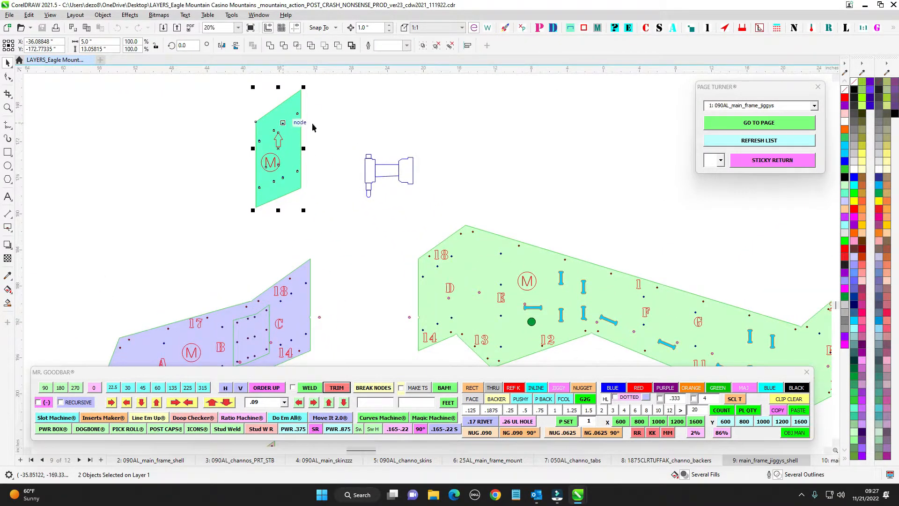
scroll(363, 294, "down", 3)
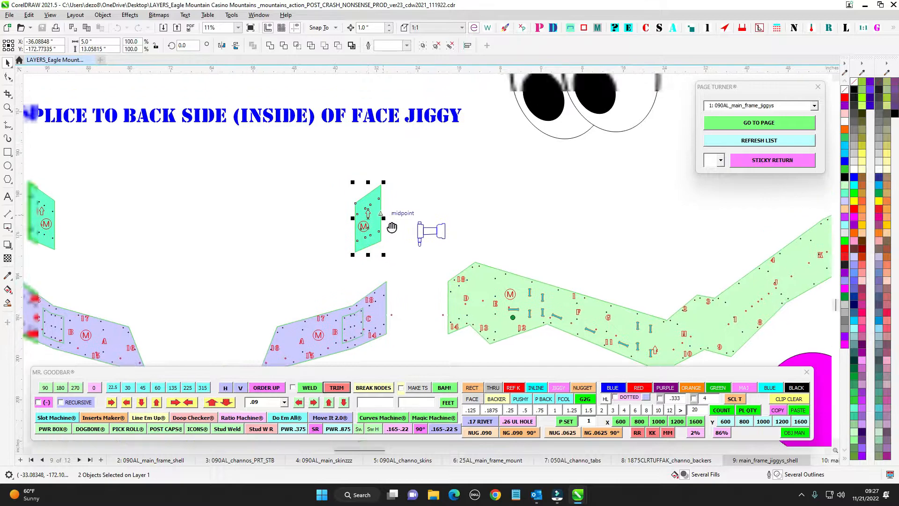
Compare the mirrored face jiggy pieces and select the pink face splice beside the weld or Lord symbols
left_click_drag(319, 277, 499, 200)
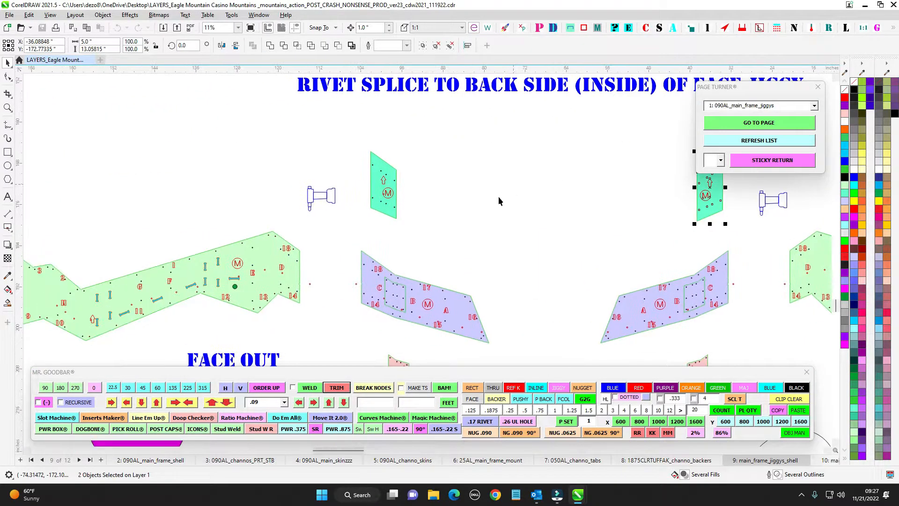
scroll(304, 280, "up", 2)
scroll(305, 213, "down", 4)
scroll(354, 300, "up", 4)
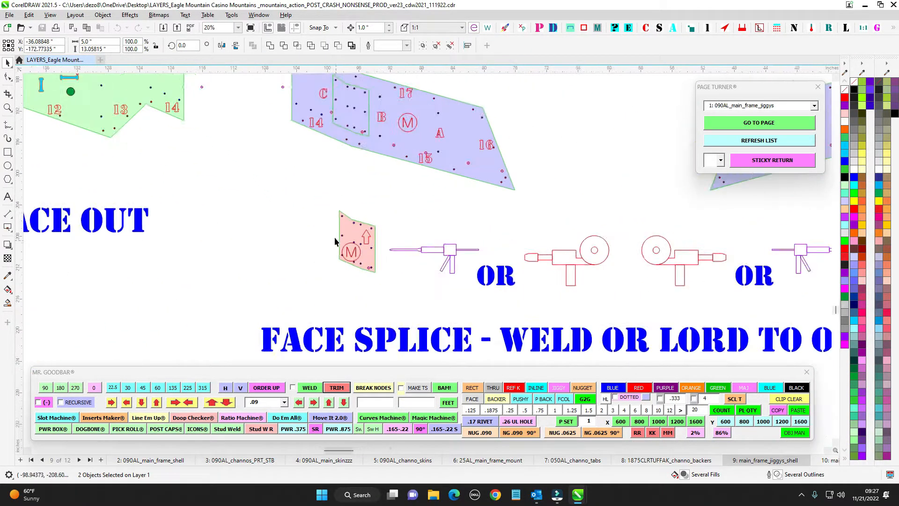
left_click(340, 238)
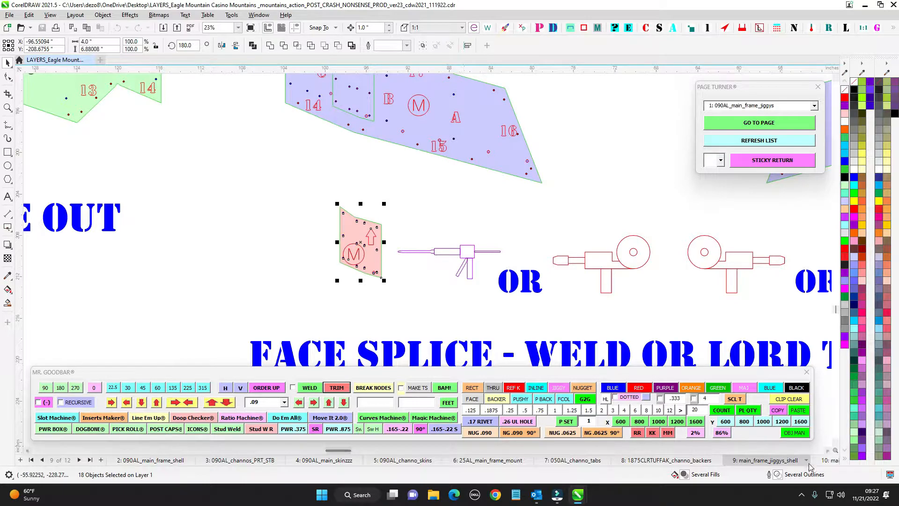
Open the main_frame_skinzzz page and survey the mountain skin outlines
left_click(832, 460)
scroll(318, 159, "up", 1)
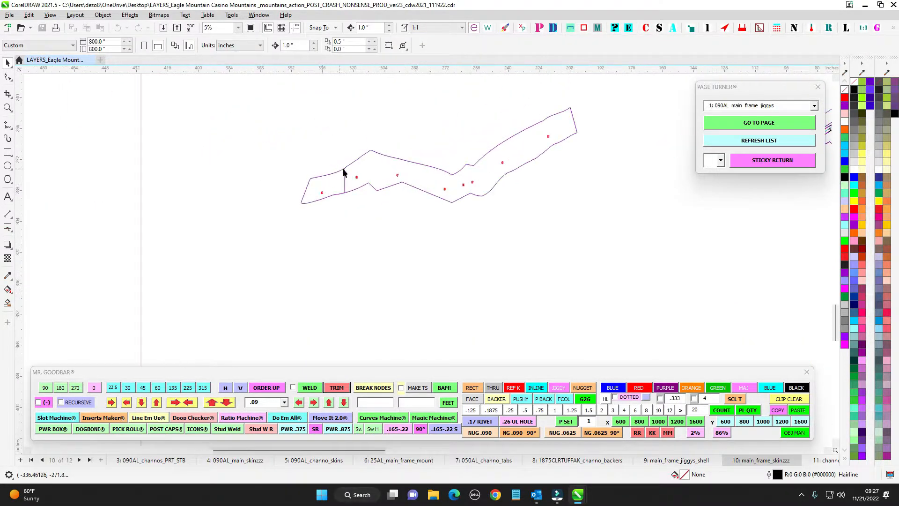
left_click_drag(492, 122, 355, 250)
left_click_drag(630, 219, 301, 150)
scroll(420, 171, "down", 2)
scroll(433, 280, "up", 2)
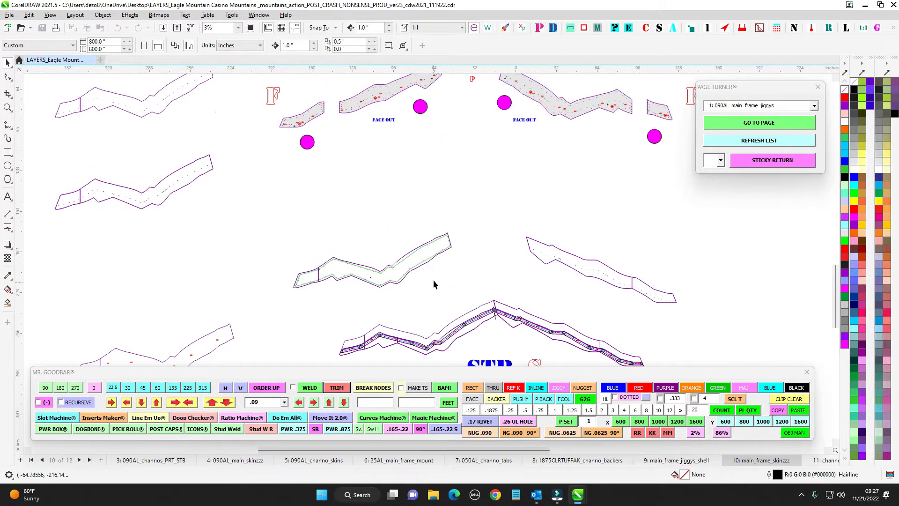
Examine the gray PRT and STB skins, including the gaps where their short end pieces split off
scroll(341, 120, "up", 2)
scroll(335, 176, "up", 2)
scroll(356, 150, "up", 1)
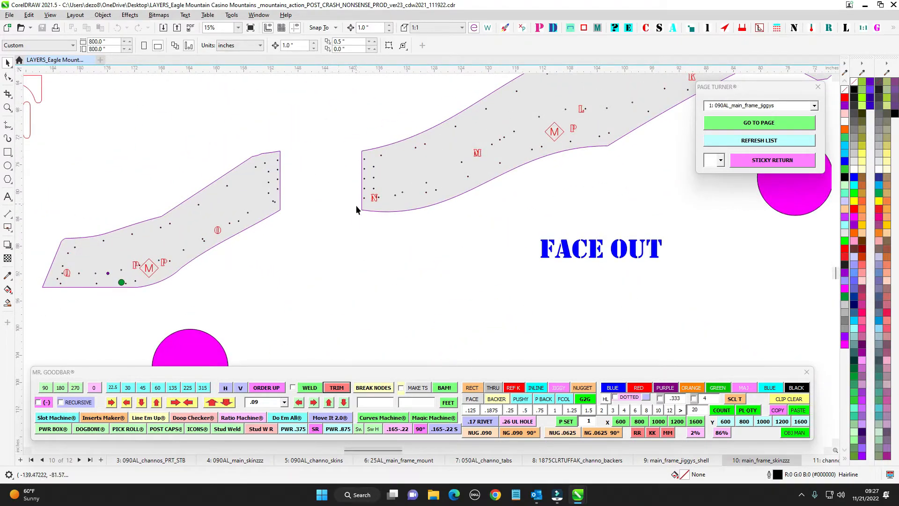
scroll(401, 234, "down", 2)
scroll(347, 248, "down", 2)
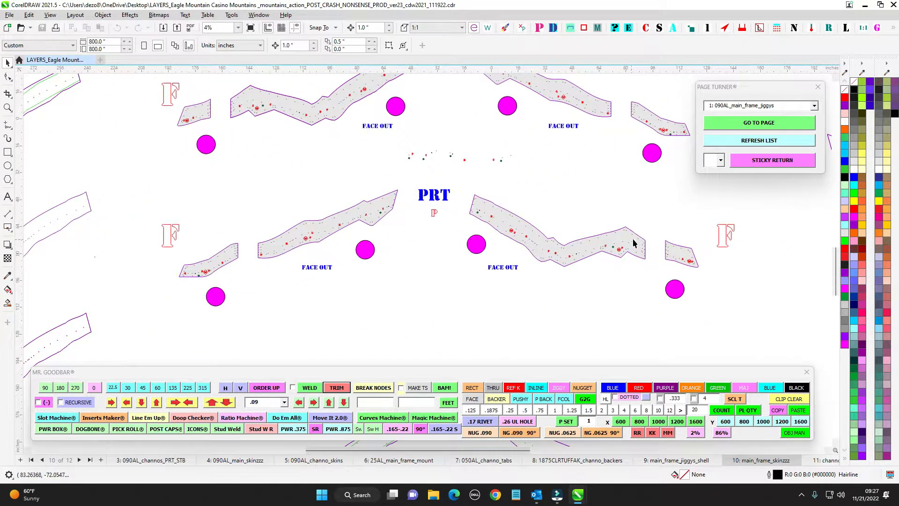
scroll(233, 189, "up", 1)
scroll(756, 234, "down", 1)
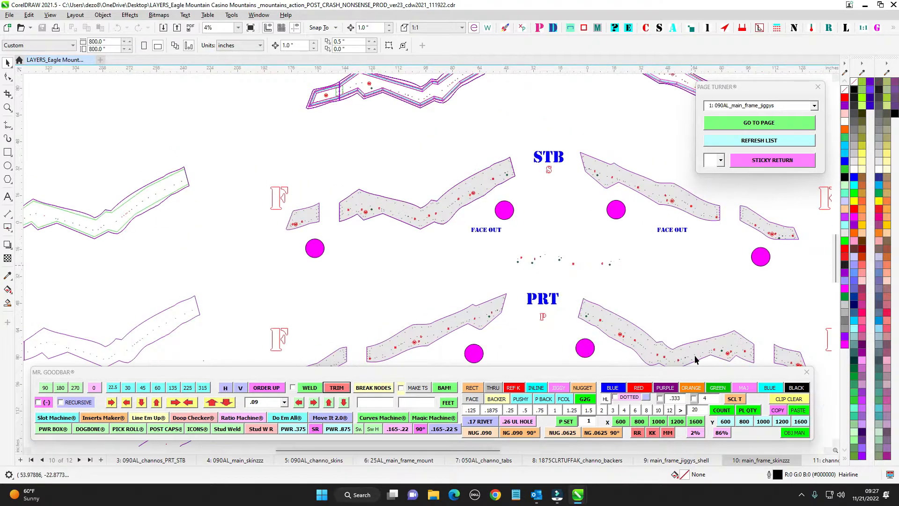
Return to the main_frame_jiggys_shell page and check the pink face splices against the dotted splice areas on the purple jiggys
left_click(677, 460)
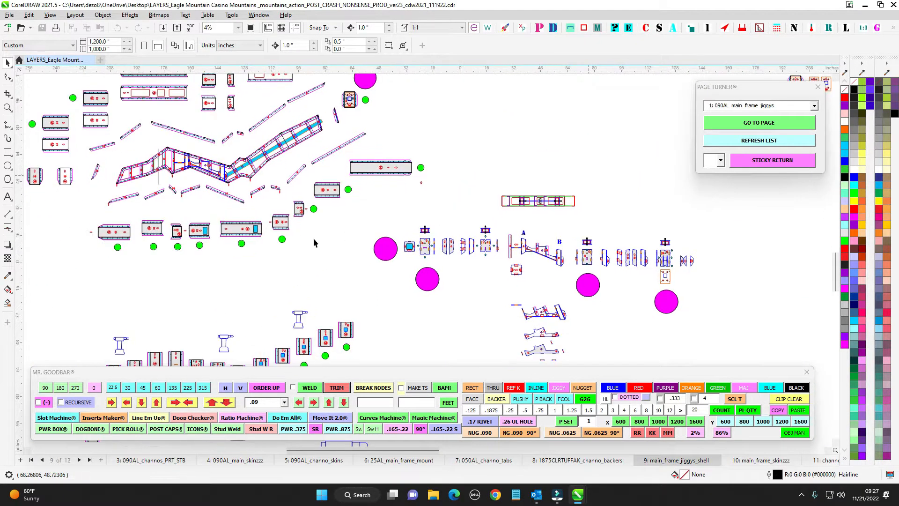
scroll(397, 178, "up", 4)
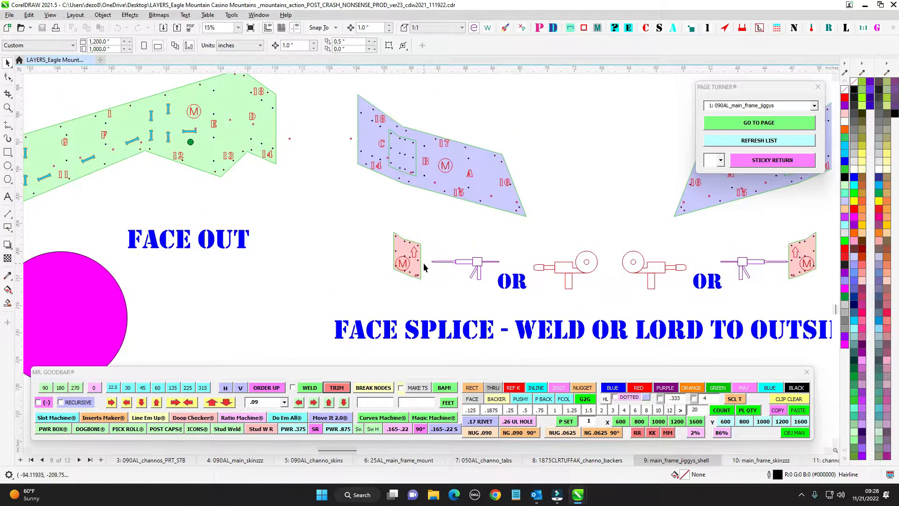
left_click_drag(576, 272, 544, 271)
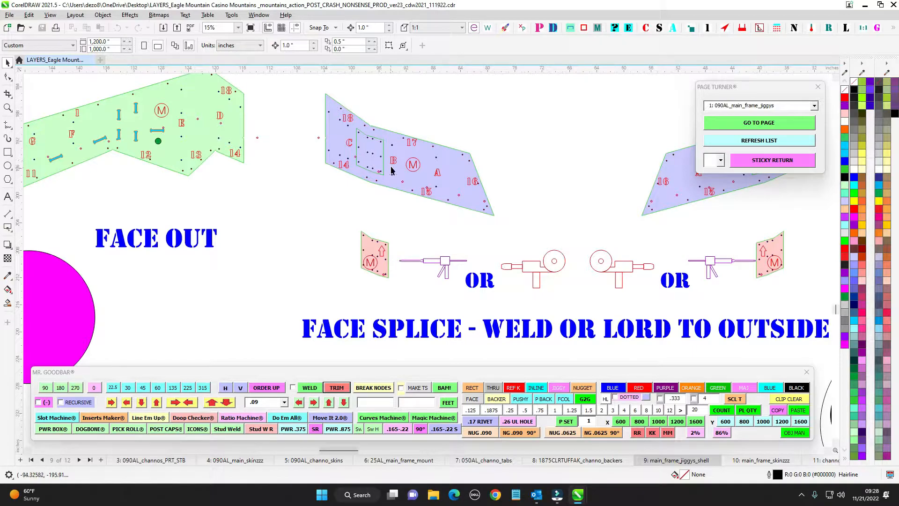
scroll(365, 139, "down", 4)
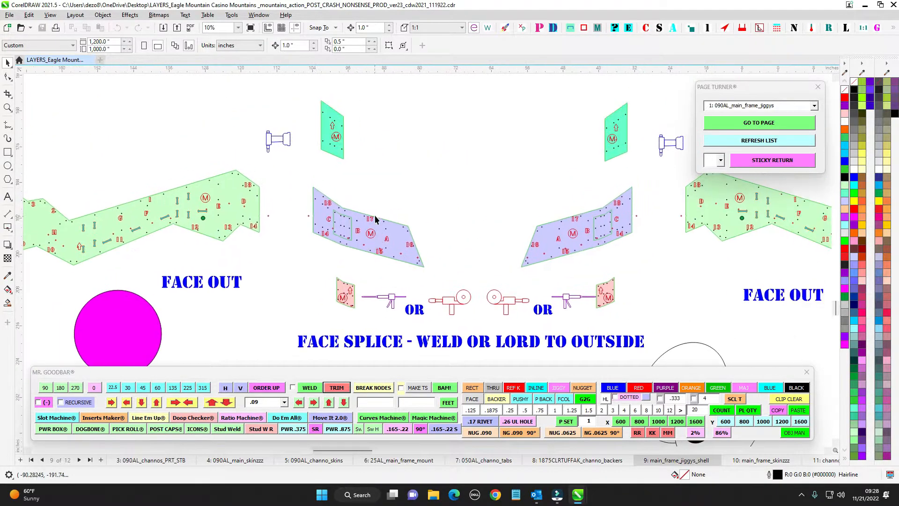
scroll(365, 248, "up", 2)
scroll(364, 249, "up", 1)
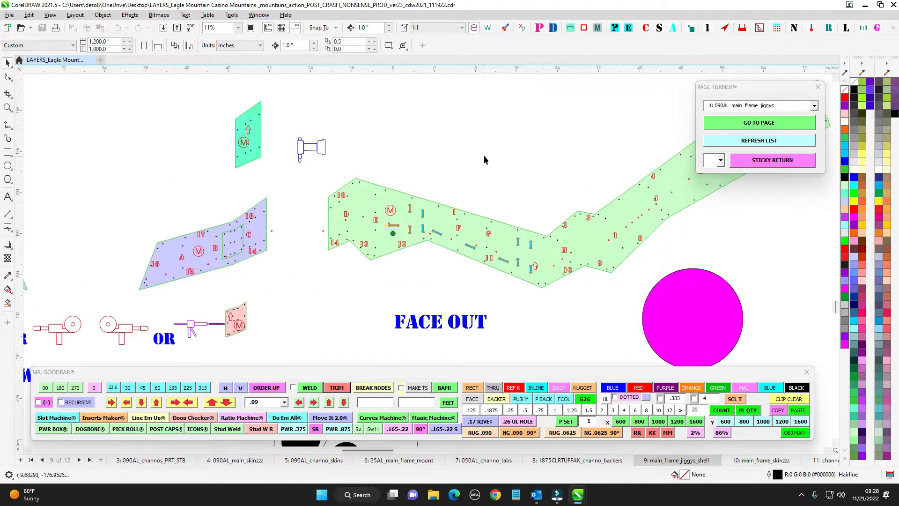
Survey the whole jiggys shell layout, comparing the two groups of face jiggys with their splices and plate rows
scroll(317, 213, "down", 6)
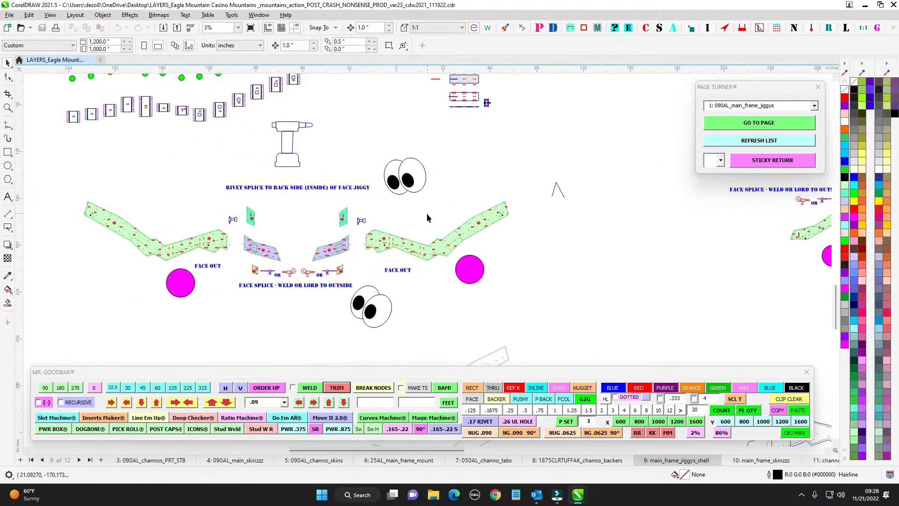
scroll(518, 164, "down", 3)
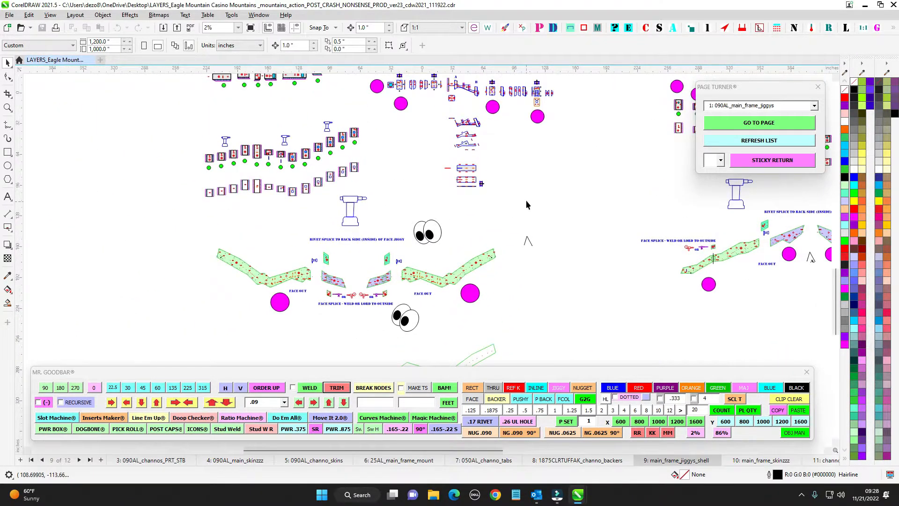
scroll(534, 205, "up", 1)
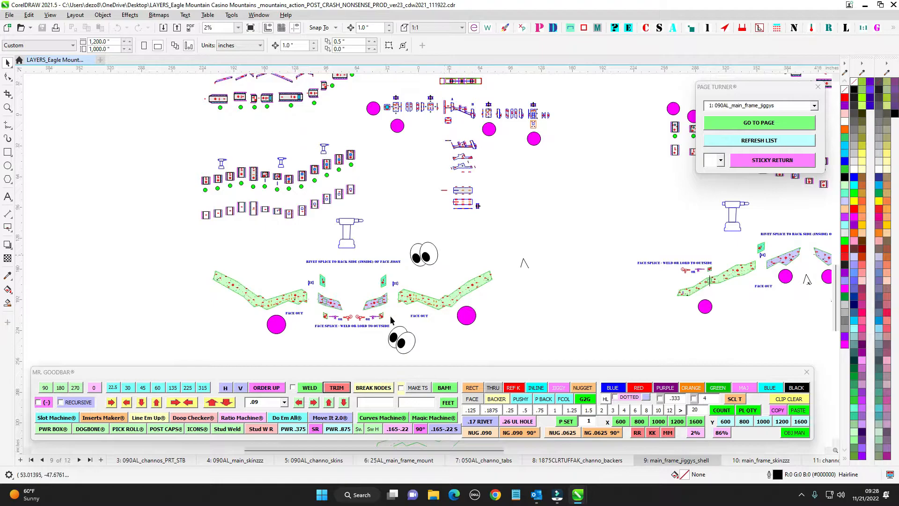
left_click_drag(431, 273, 336, 301)
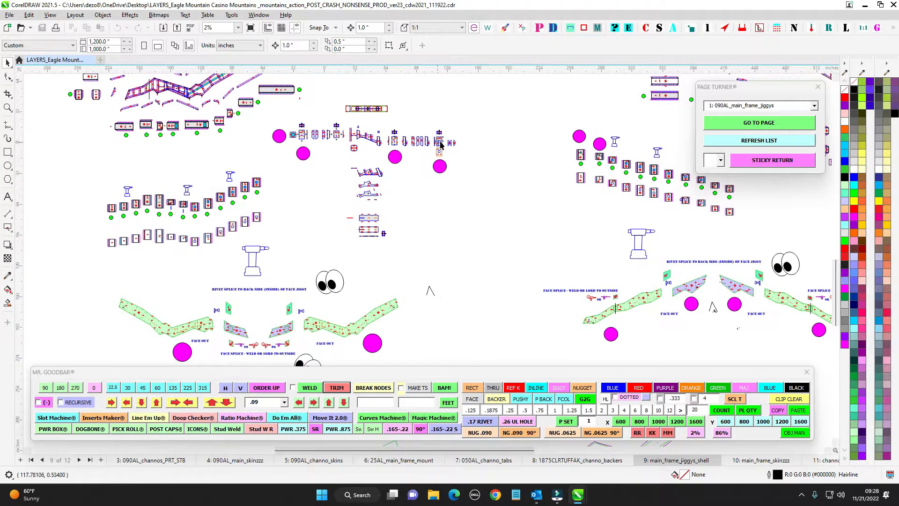
scroll(441, 144, "down", 3)
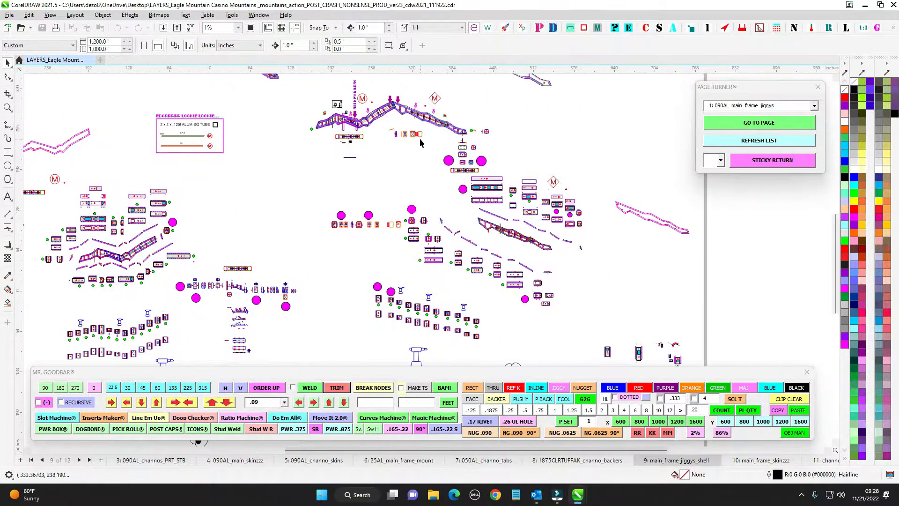
Examine the assembled mountain frame from the peak joint along the descending section to its pointed end
scroll(389, 131, "up", 8)
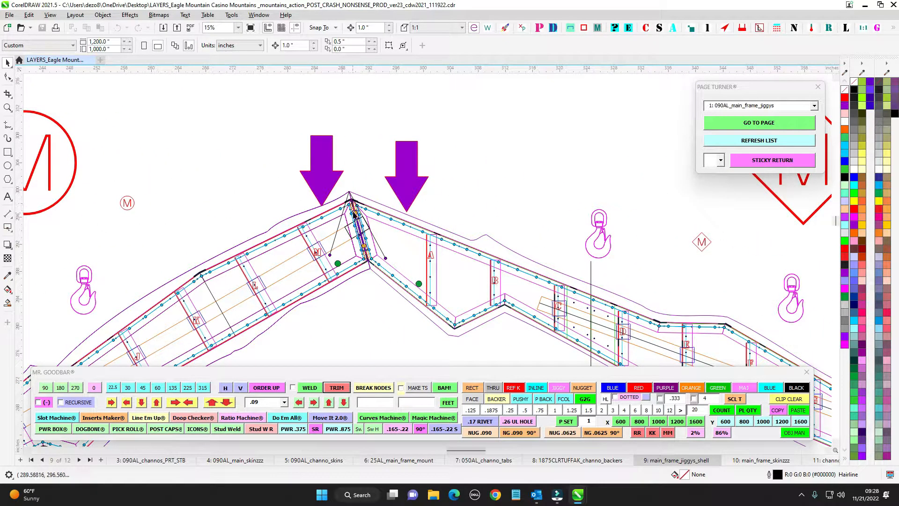
scroll(365, 241, "down", 2)
left_click_drag(454, 266, 374, 226)
left_click_drag(616, 319, 465, 229)
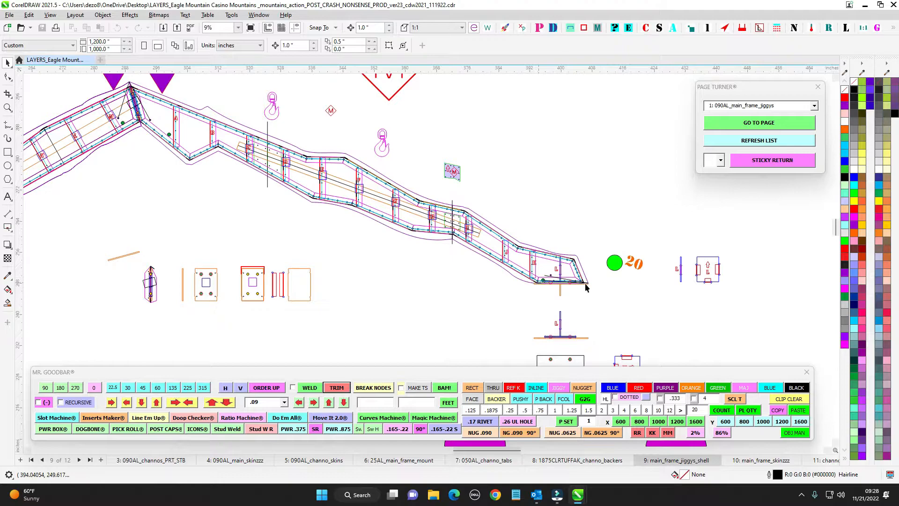
scroll(595, 285, "down", 2)
left_click_drag(403, 281, 498, 302)
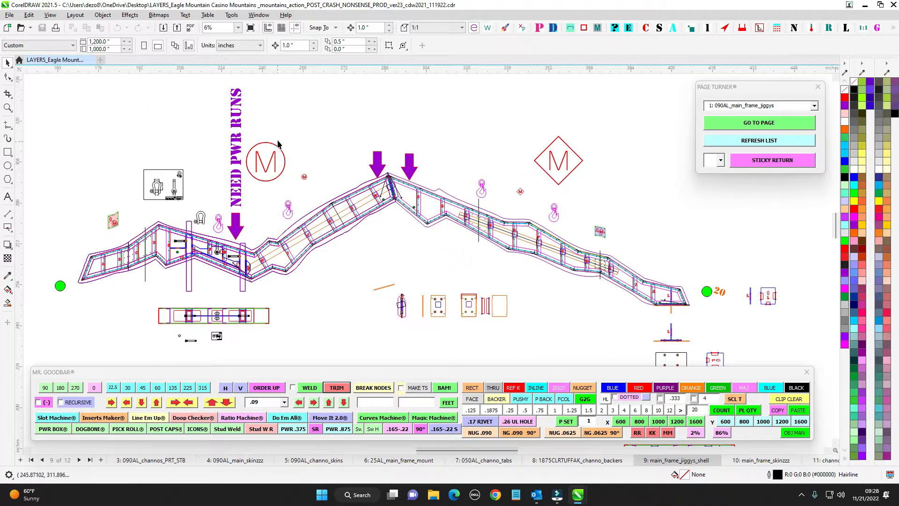
Select the large circled M marker and the small circled M to identify the frame section beside the power-run note
scroll(278, 144, "up", 1)
left_click_drag(284, 135, 365, 145)
left_click_drag(362, 204, 374, 204)
left_click_drag(438, 201, 425, 180)
scroll(426, 179, "down", 2)
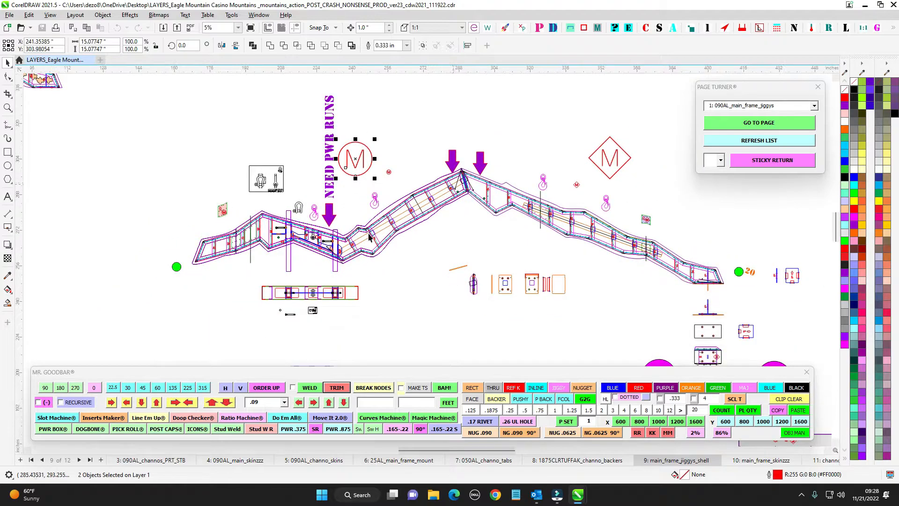
scroll(315, 228, "up", 3)
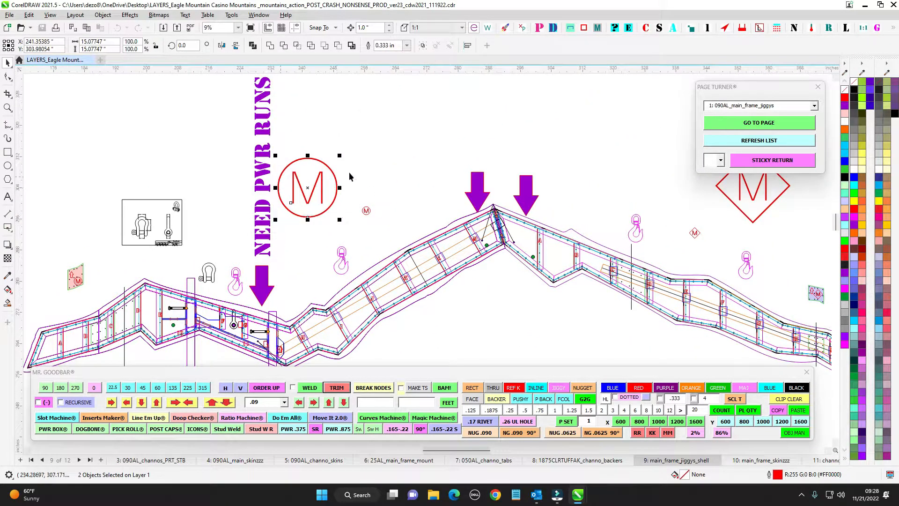
scroll(365, 154, "up", 3)
left_click_drag(372, 203, 463, 172)
scroll(398, 194, "down", 3)
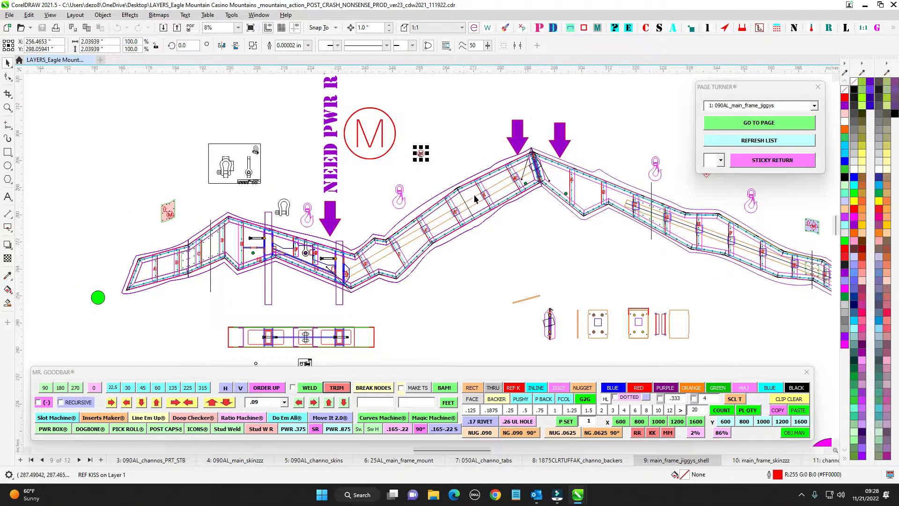
Select the large diamond M marker and inspect its descending frame section down to plate L
left_click_drag(558, 257, 217, 271)
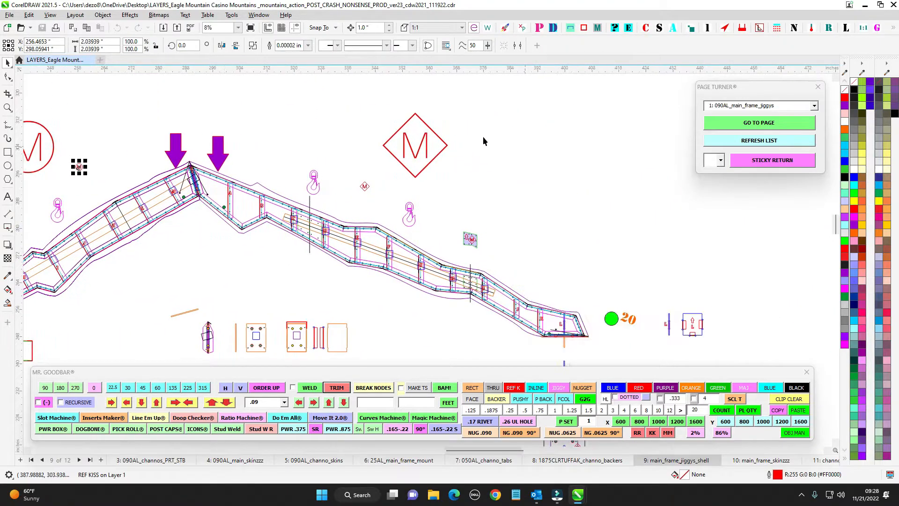
left_click_drag(377, 100, 494, 192)
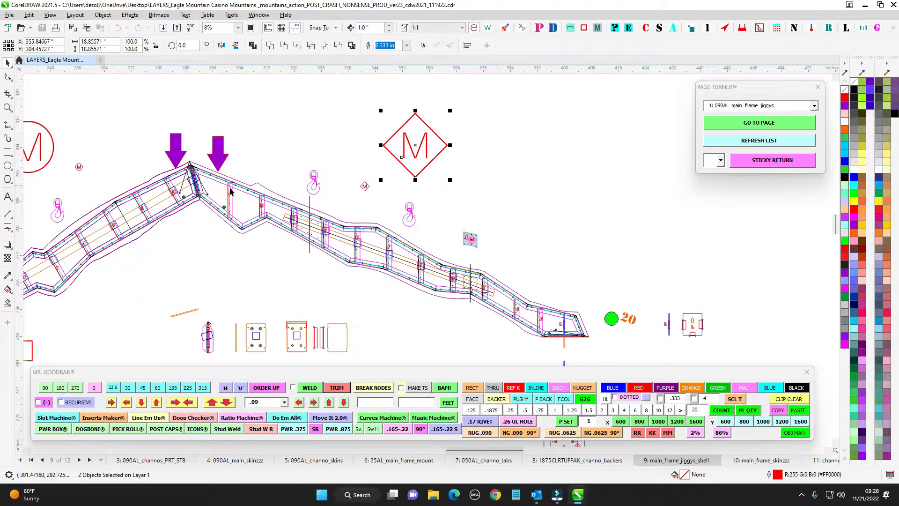
scroll(473, 241, "up", 8)
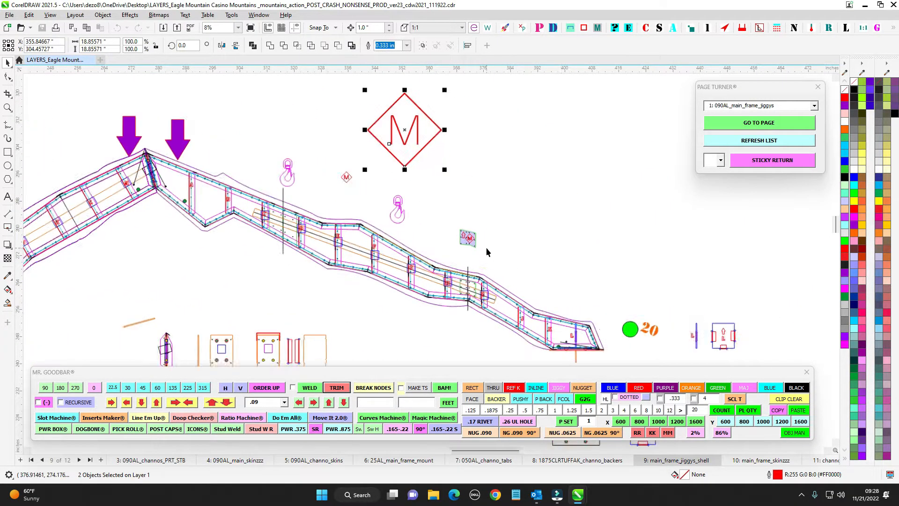
scroll(440, 209, "down", 3)
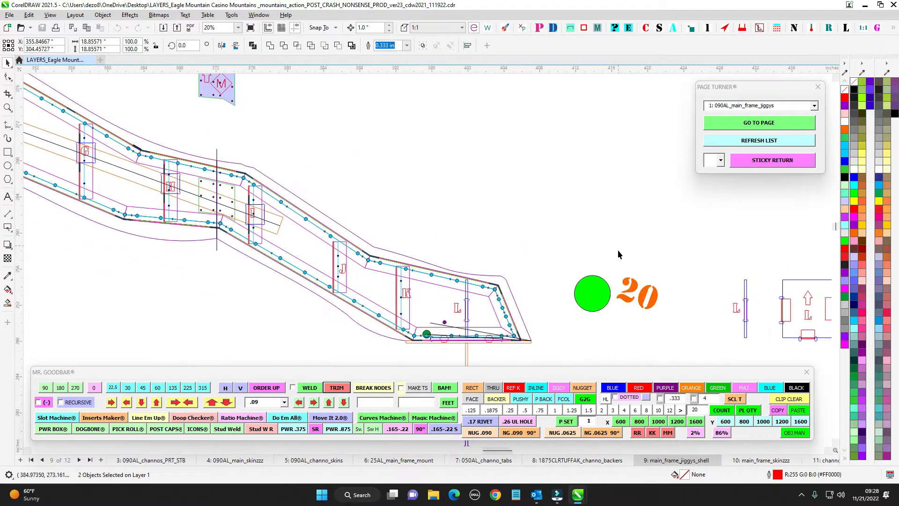
scroll(452, 275, "down", 5)
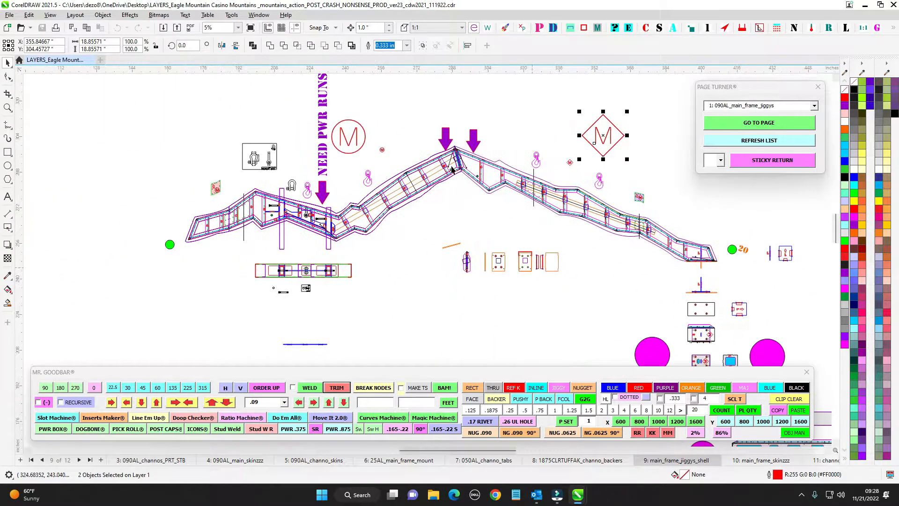
Compare the assembled frame's circled and diamond M sections with the exploded plate layouts below them
scroll(396, 156, "up", 1)
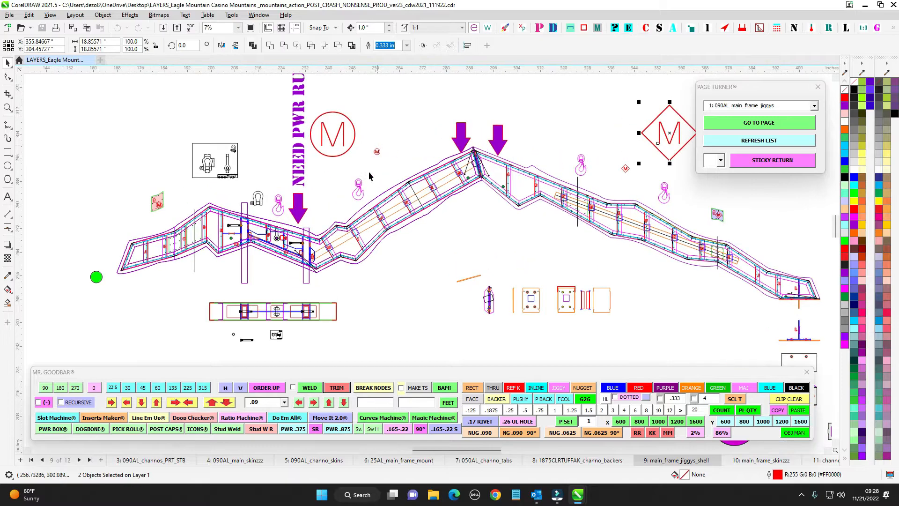
scroll(460, 241, "down", 2)
scroll(440, 210, "down", 1)
left_click_drag(462, 280, 428, 111)
scroll(358, 188, "up", 2)
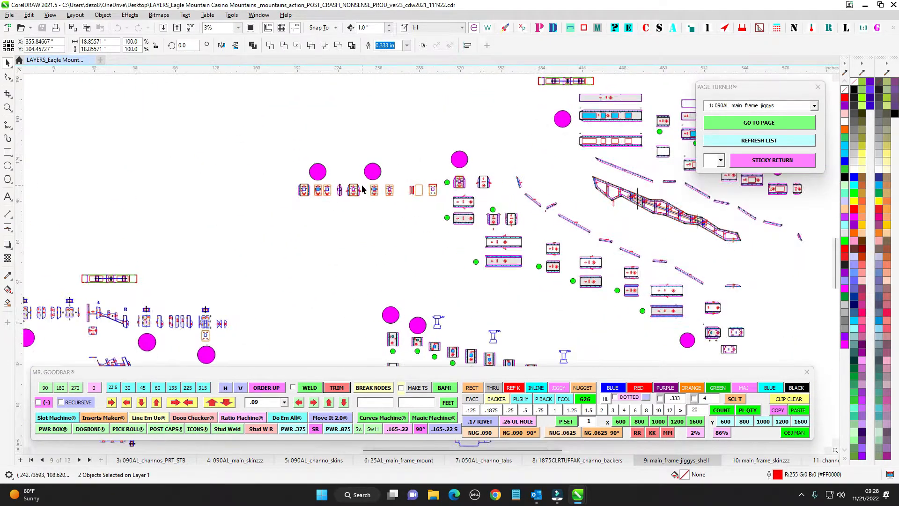
scroll(408, 176, "down", 3)
scroll(441, 168, "up", 2)
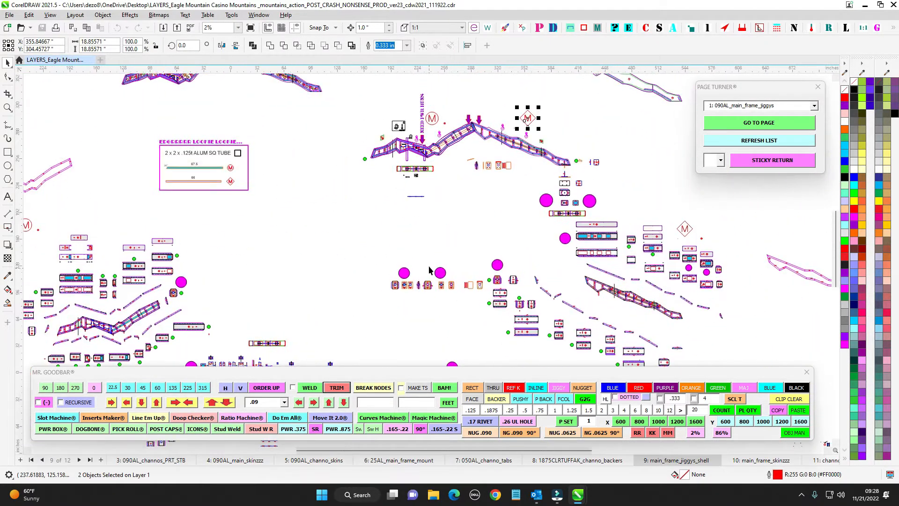
Select the circled M frame section, try moving it away from the diamond M section, and undo the move
left_click_drag(531, 80, 288, 186)
left_click_drag(593, 92, 364, 141)
left_click_drag(280, 141, 524, 242)
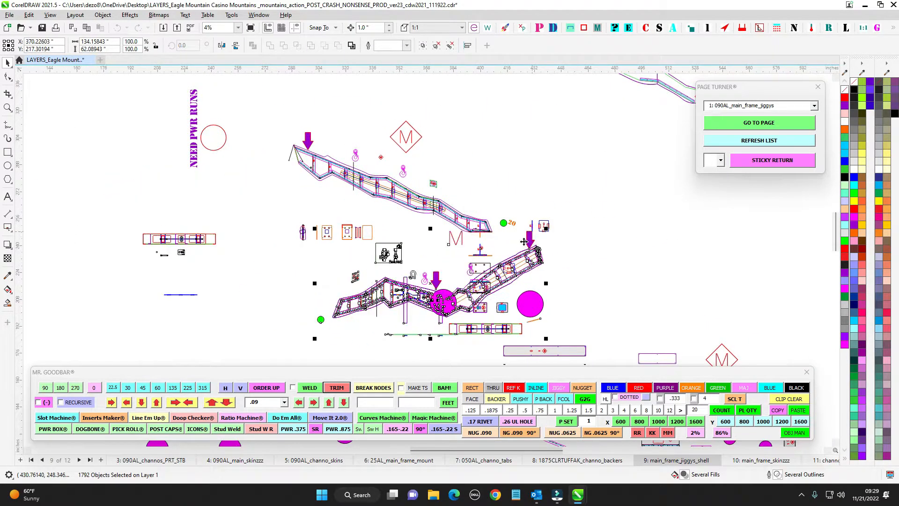
key("ctrl+z")
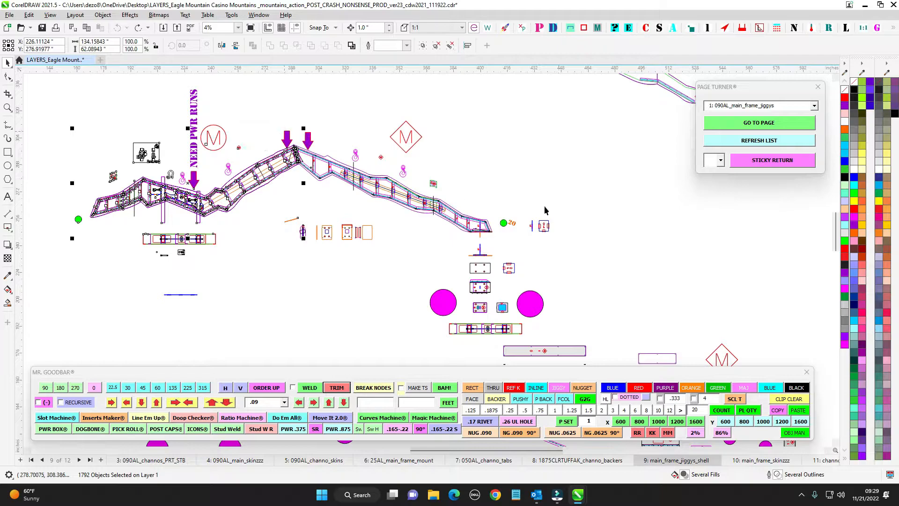
Select the whole diamond M frame section to identify it from the peak joint to its pointed end, and clear the selection
left_click_drag(271, 89, 544, 248)
scroll(478, 183, "up", 1)
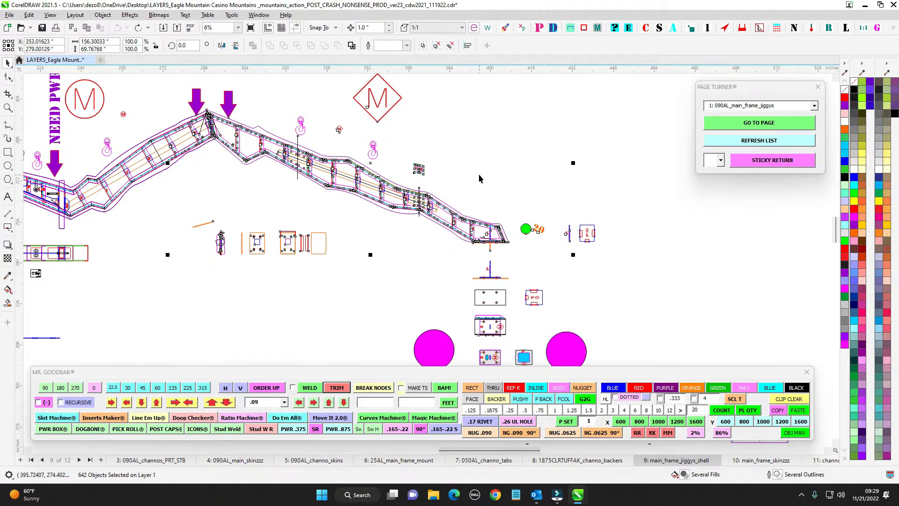
scroll(479, 173, "down", 1)
scroll(322, 139, "up", 1)
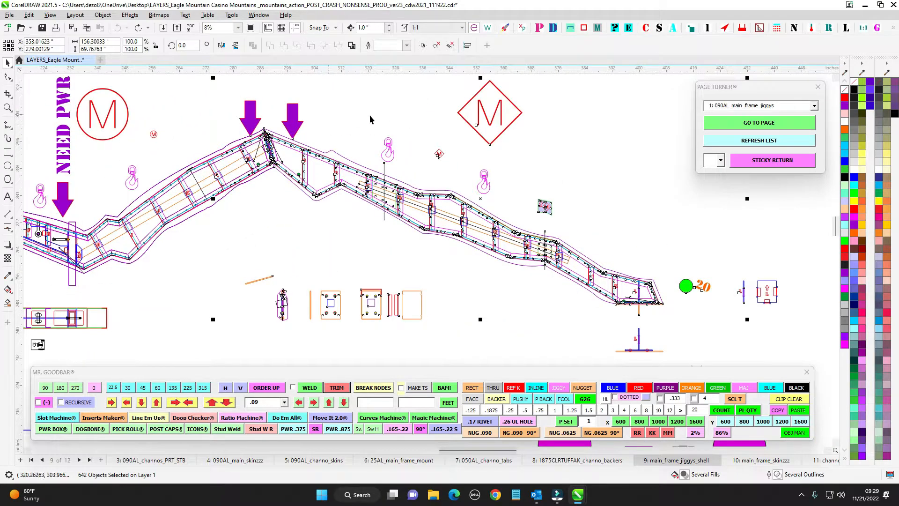
scroll(475, 249, "down", 1)
left_click(482, 286)
left_click_drag(379, 143, 428, 125)
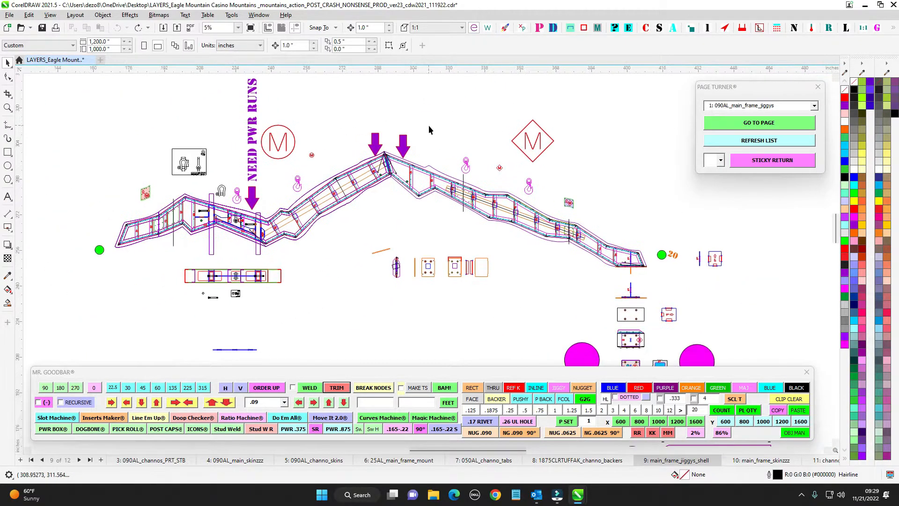
Examine the peak joint beneath the paired purple arrows, where the circled M and diamond M frame sections meet
scroll(425, 137, "up", 1)
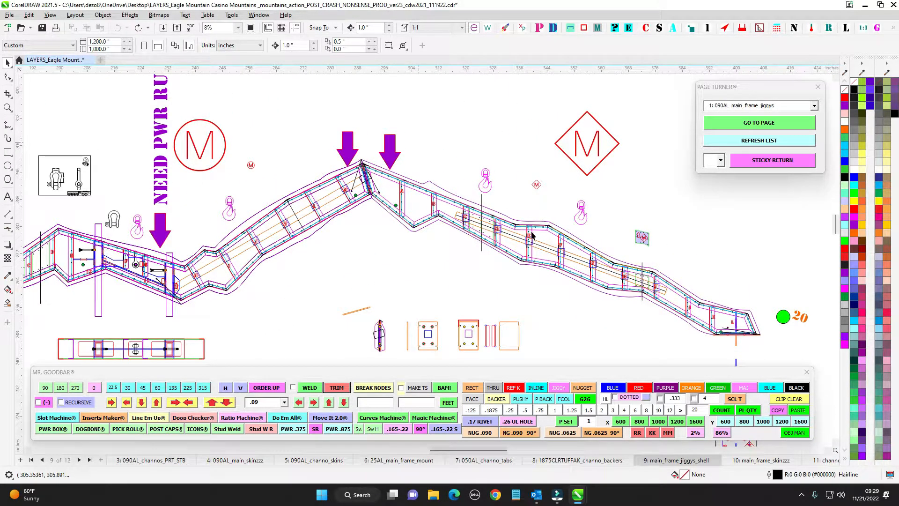
scroll(532, 235, "up", 1)
scroll(345, 174, "up", 2)
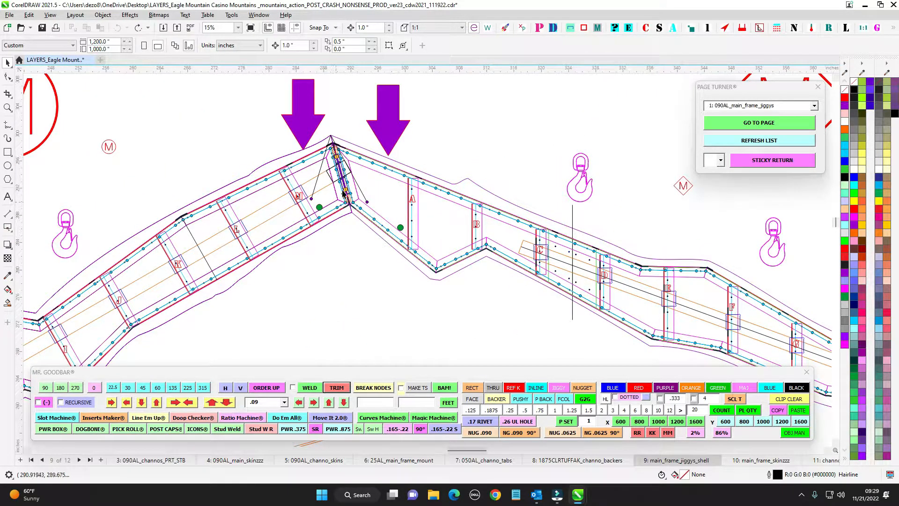
scroll(443, 221, "down", 4)
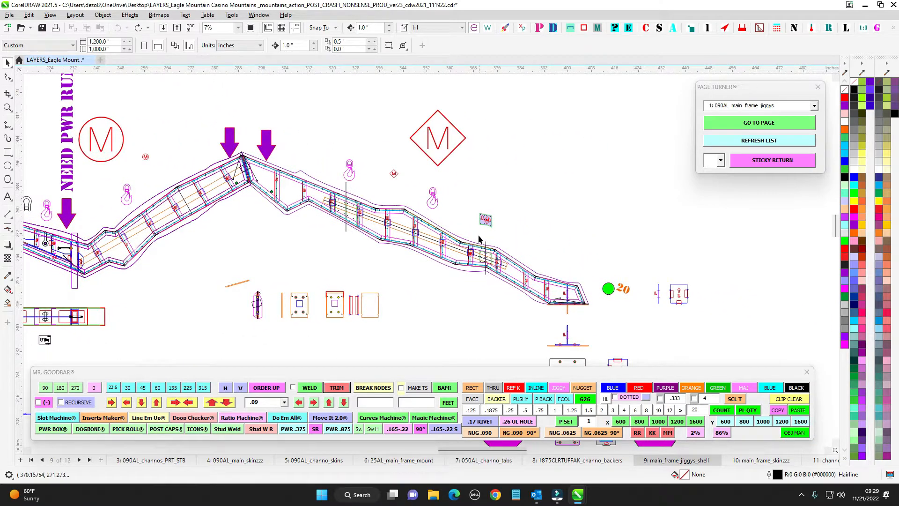
scroll(479, 239, "down", 3)
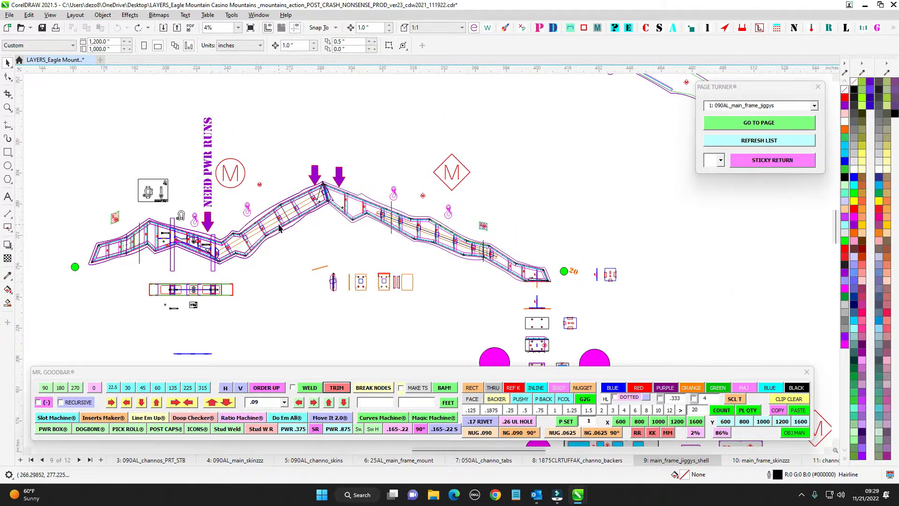
scroll(255, 208, "up", 1)
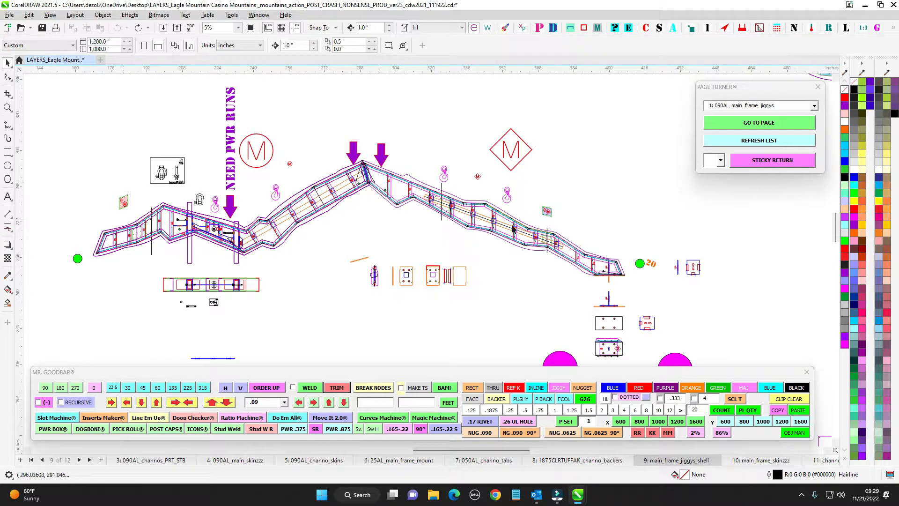
scroll(368, 170, "up", 2)
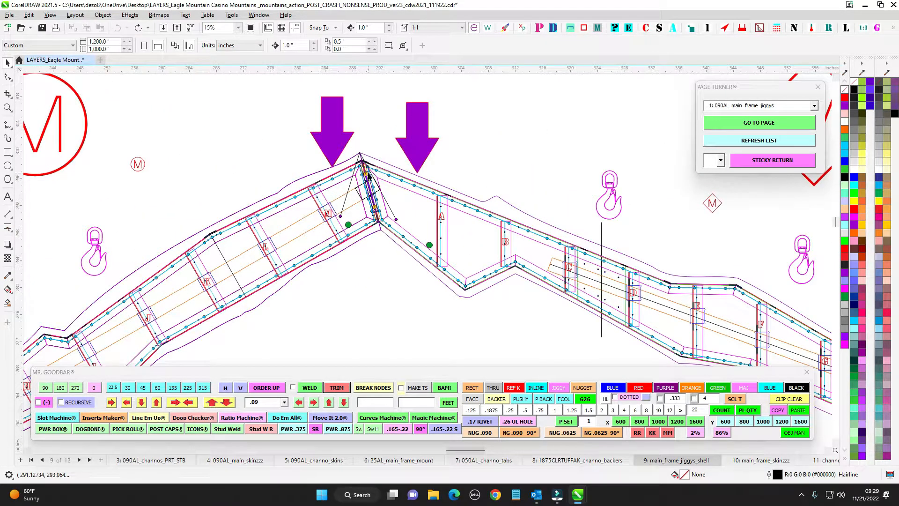
scroll(371, 200, "down", 2)
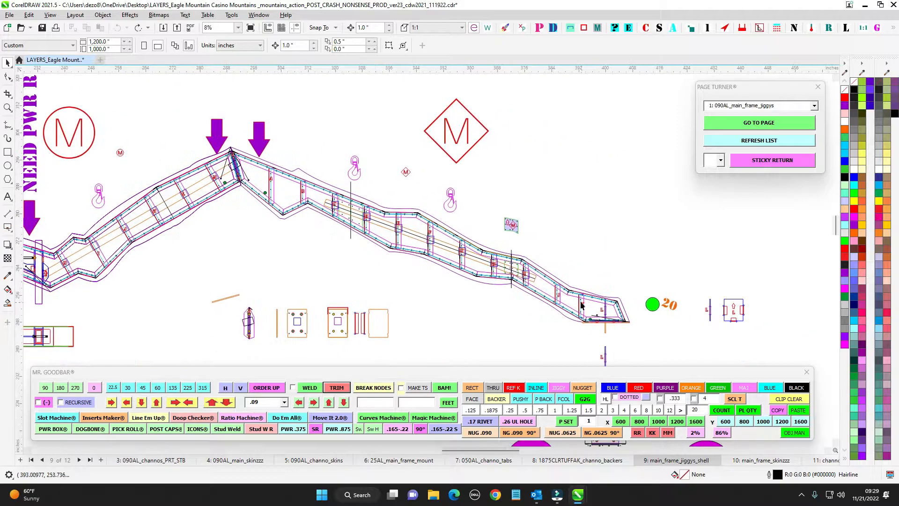
Inspect the diamond M section's pointed end around plate L and its base mount
scroll(605, 314, "up", 4)
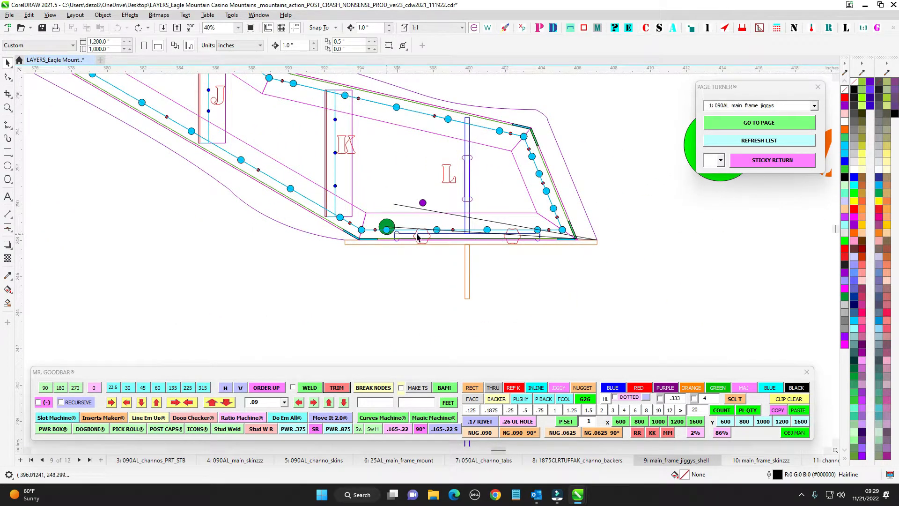
scroll(487, 237, "down", 7)
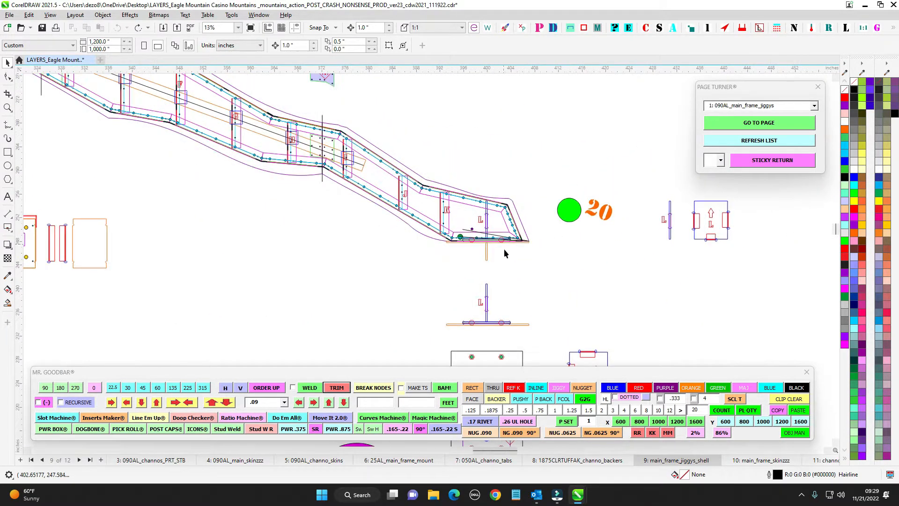
scroll(512, 234, "up", 4)
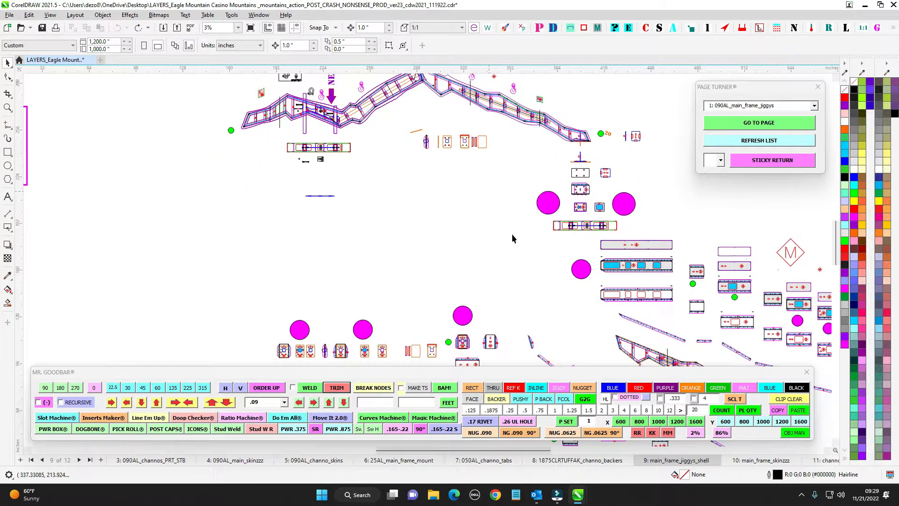
Select the diamond M marking on plate 8 among the exploded parts below the frame's pointed end
scroll(520, 201, "up", 3)
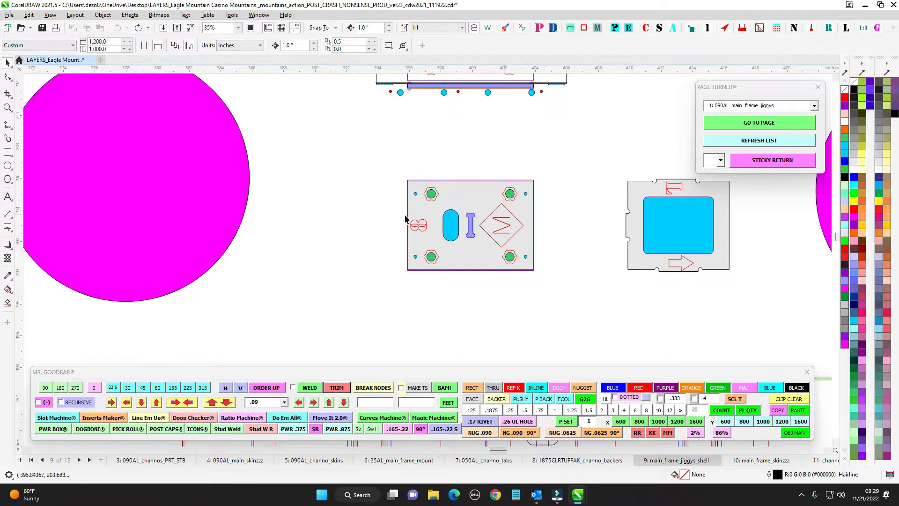
left_click_drag(363, 210, 474, 248)
key("ctrl+c")
scroll(515, 190, "up", 1)
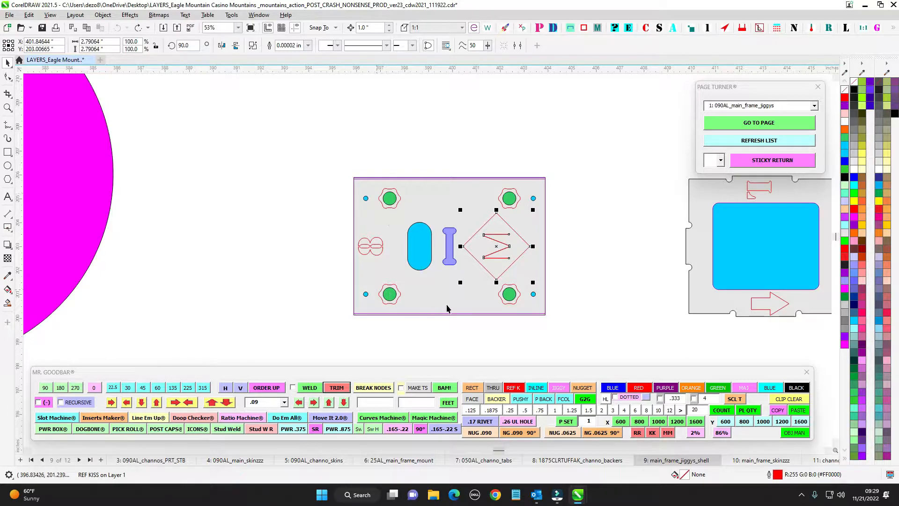
Examine how the base plate and its two bolt positions fit into the pointed end beneath plate L
scroll(526, 272, "down", 5)
left_click_drag(555, 212, 512, 307)
scroll(458, 220, "up", 3)
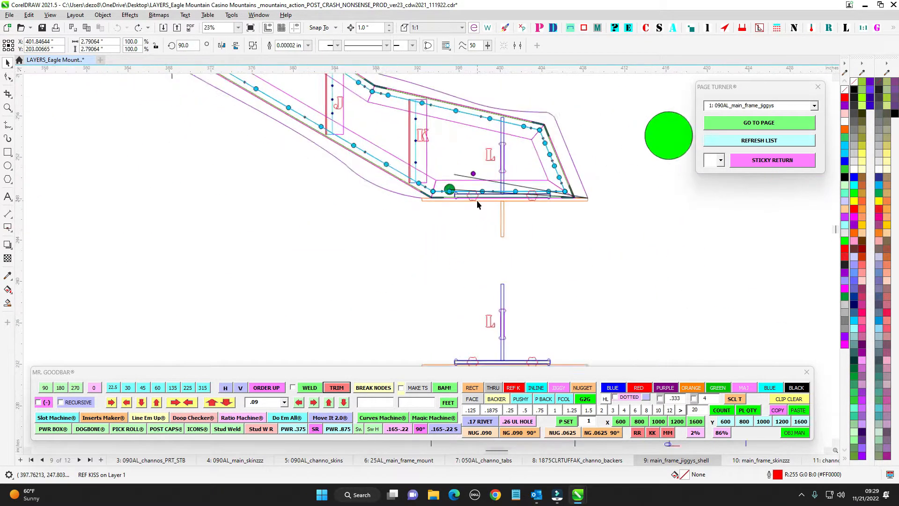
scroll(477, 201, "up", 1)
scroll(599, 192, "up", 2)
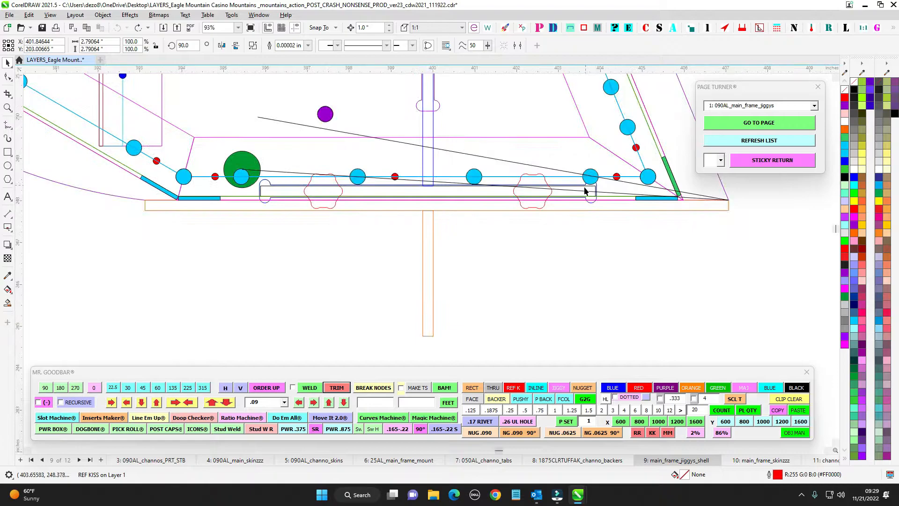
Inspect the peak splice's yellow bolt holes and mating plates between plates M and A
scroll(586, 190, "down", 6)
scroll(380, 145, "up", 2)
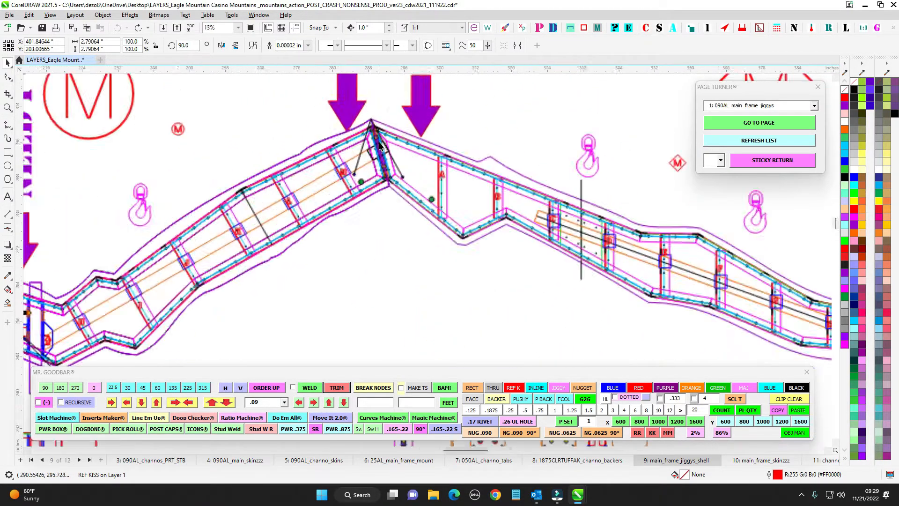
scroll(380, 145, "up", 3)
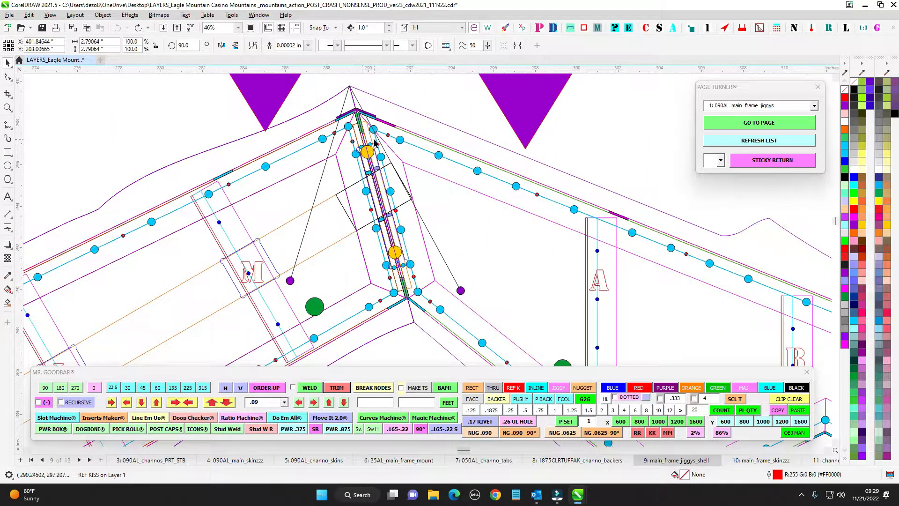
scroll(364, 151, "down", 5)
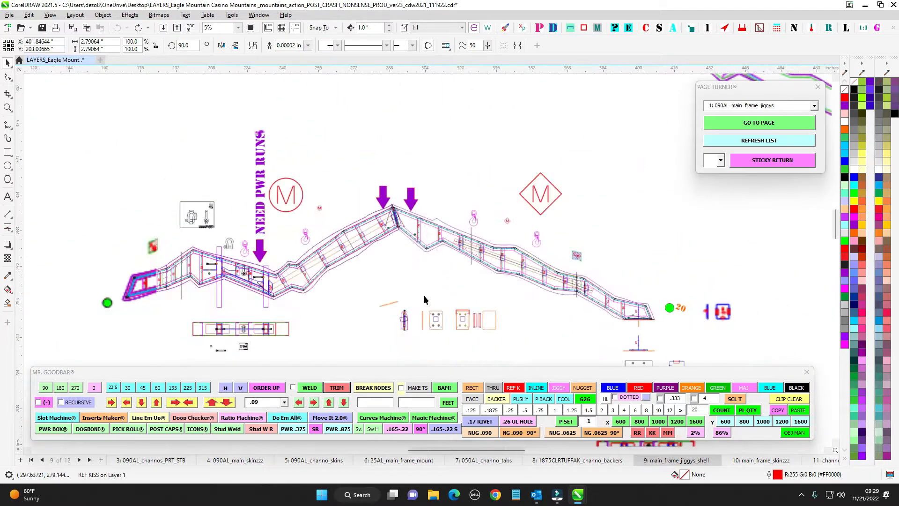
Compare the exploded circled M splice plates numbered 6 with the diamond M splice plates numbered 16
scroll(226, 216, "up", 4)
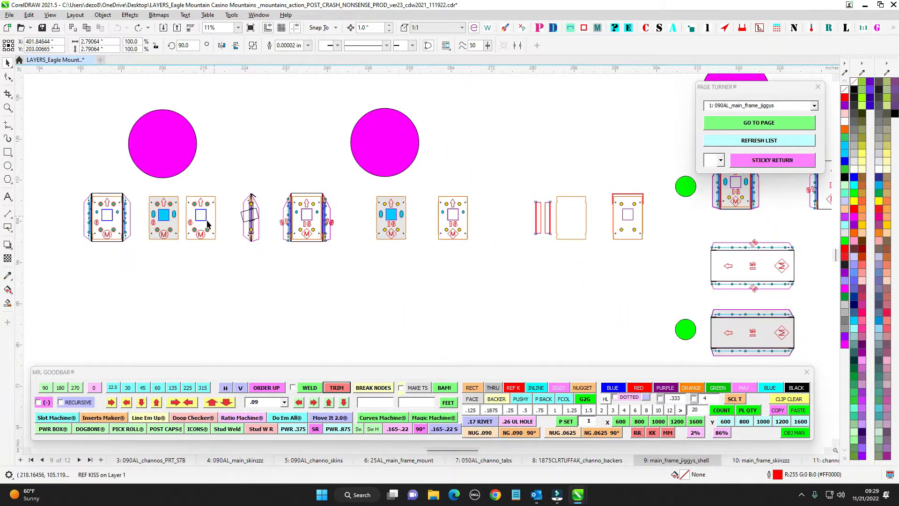
scroll(143, 232, "up", 2)
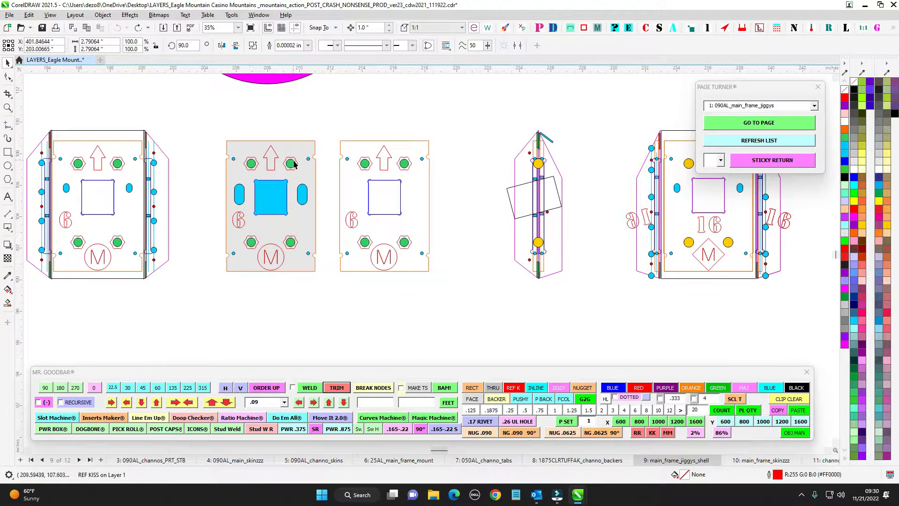
scroll(294, 164, "down", 3)
scroll(401, 184, "up", 4)
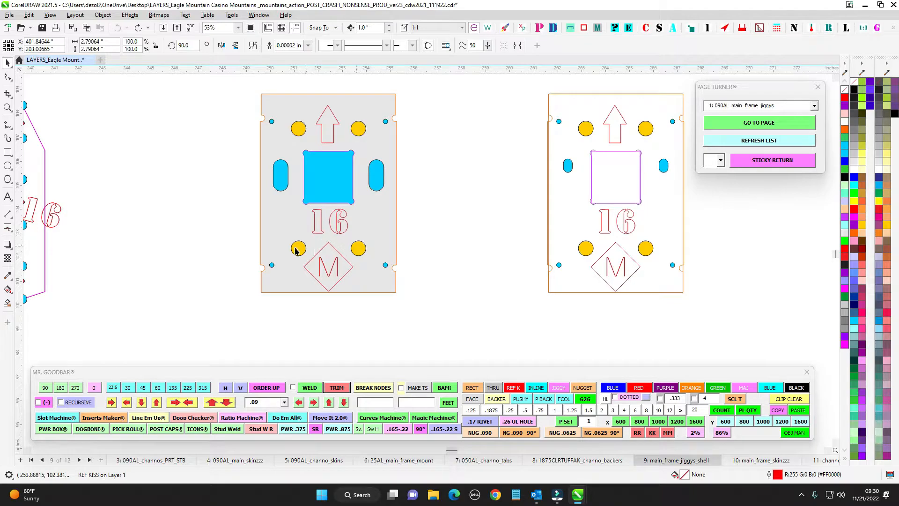
Select the magenta nugget above plate A and the one beside the peak joint, and clear the selection
scroll(300, 249, "down", 10)
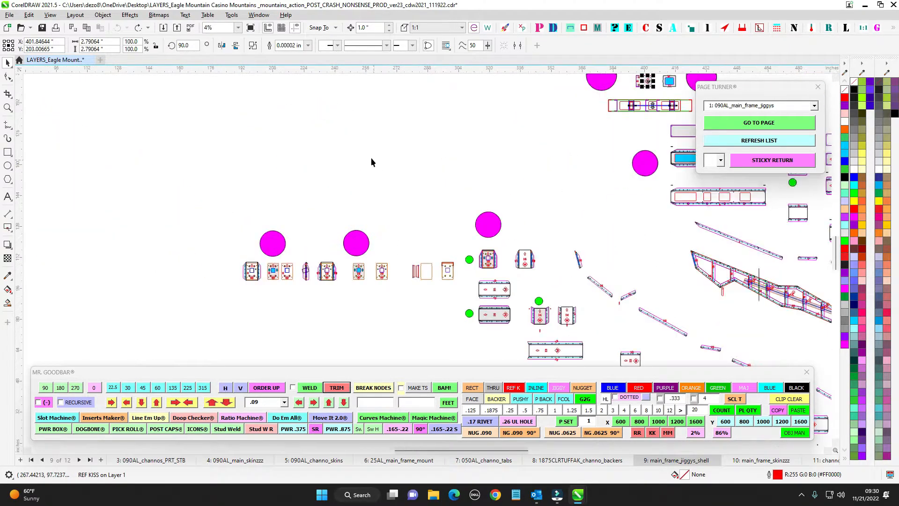
scroll(475, 141, "up", 10)
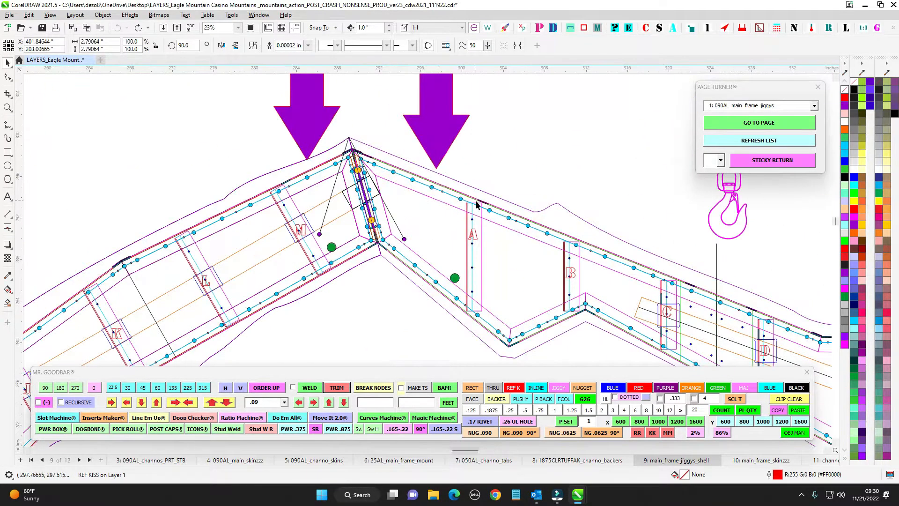
scroll(486, 207, "up", 3)
left_click(486, 197)
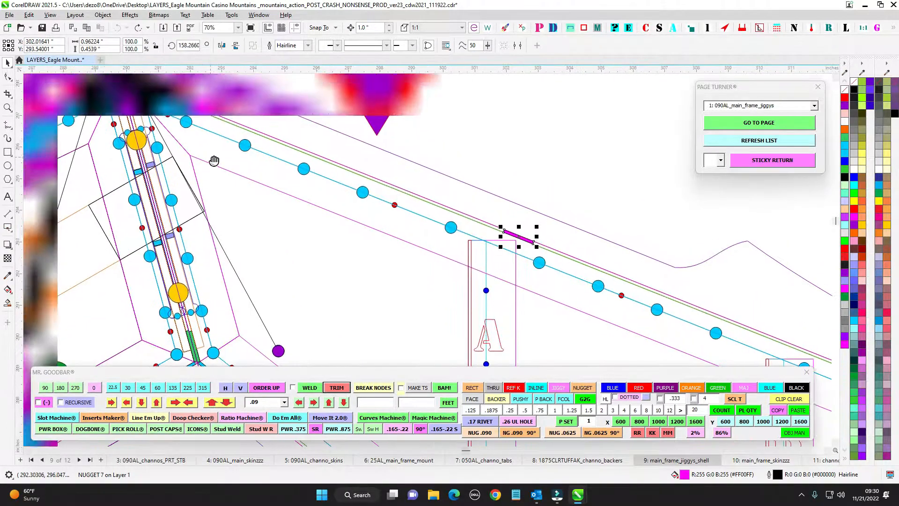
scroll(359, 140, "down", 2)
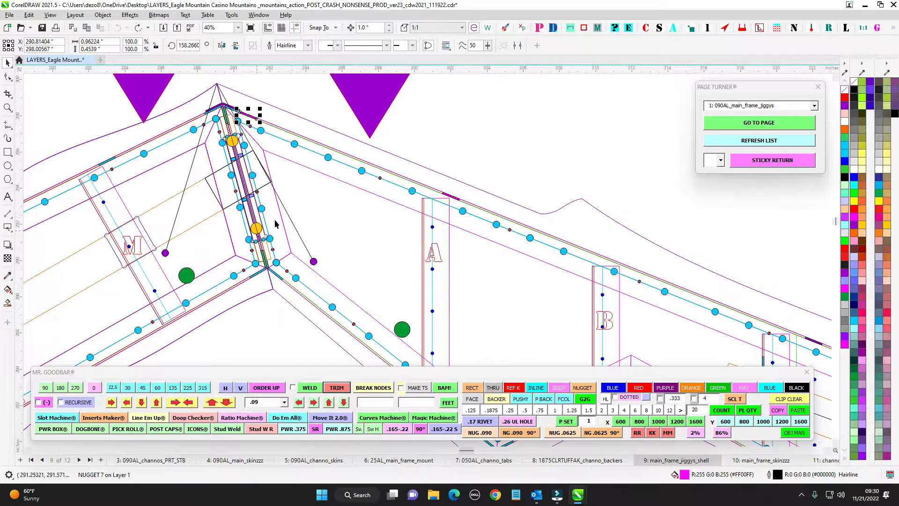
left_click(297, 98)
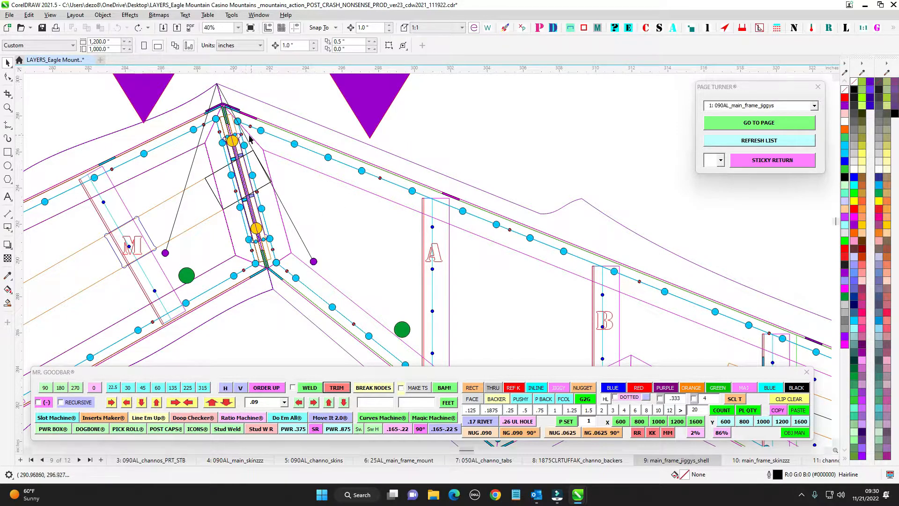
Select the purple upright below the power-run arrow and inspect the bolted mounts and plates around it
scroll(262, 233, "down", 4)
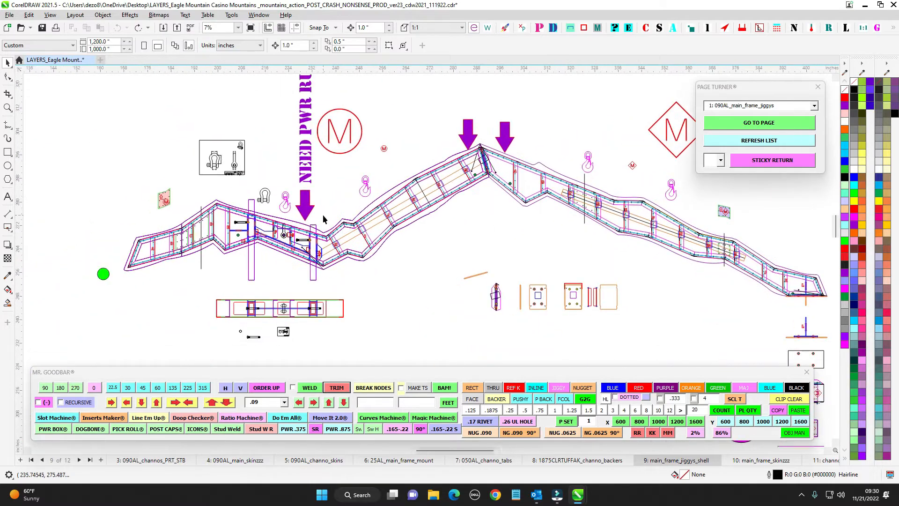
left_click(309, 239)
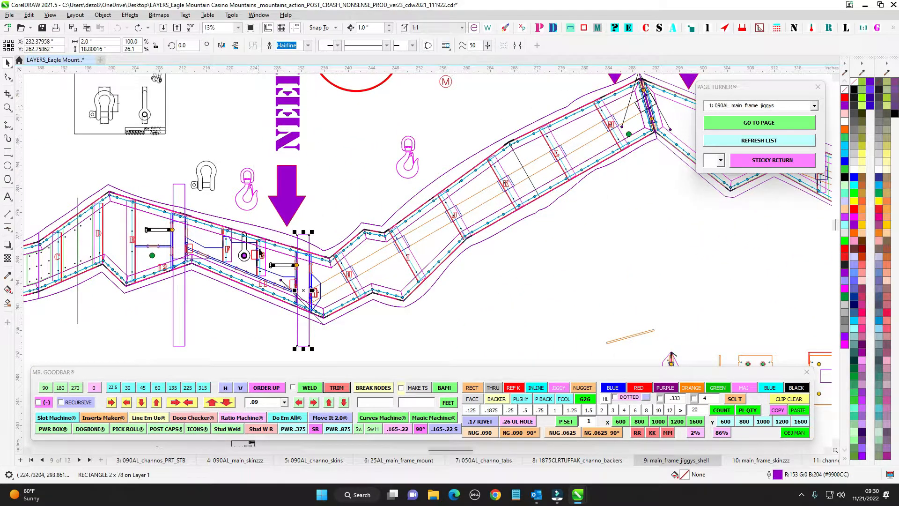
scroll(166, 225, "up", 3)
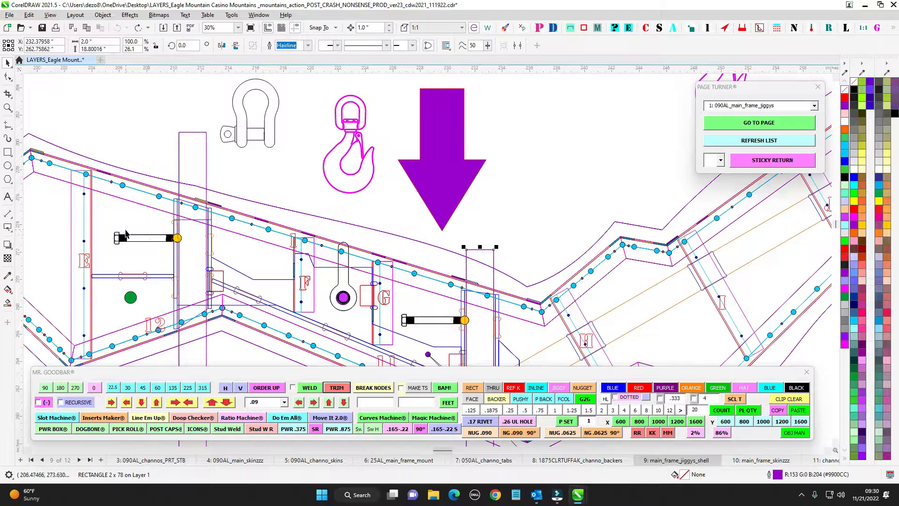
scroll(125, 234, "down", 2)
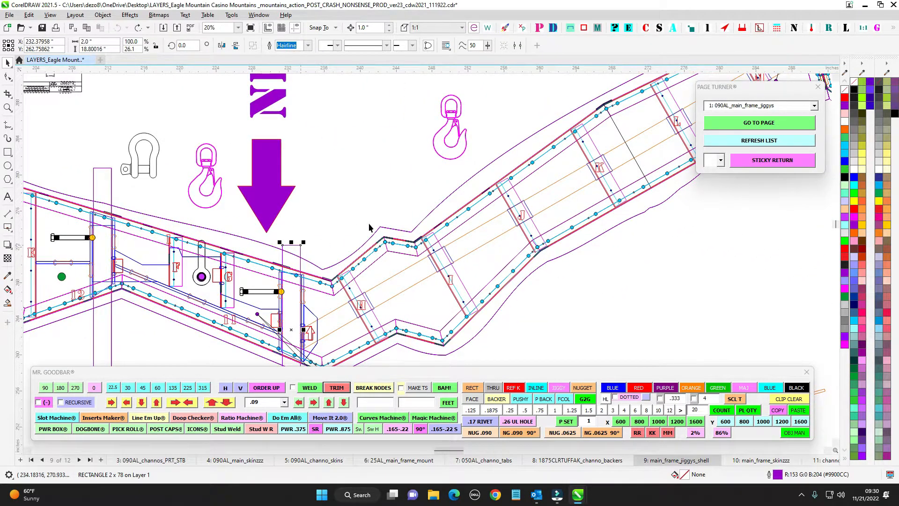
scroll(323, 249, "down", 3)
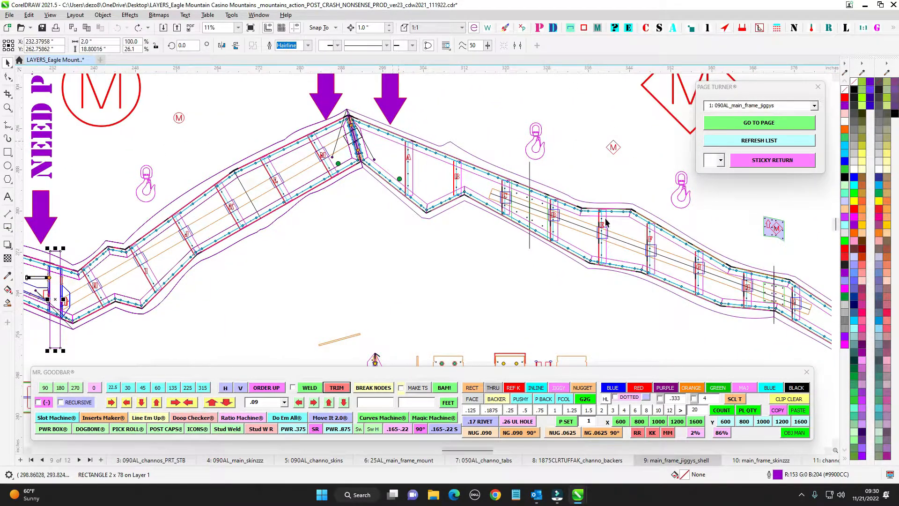
Inspect the peak splice between plates M and A together with the matching end of the exploded circled M section
left_click_drag(640, 191, 566, 167)
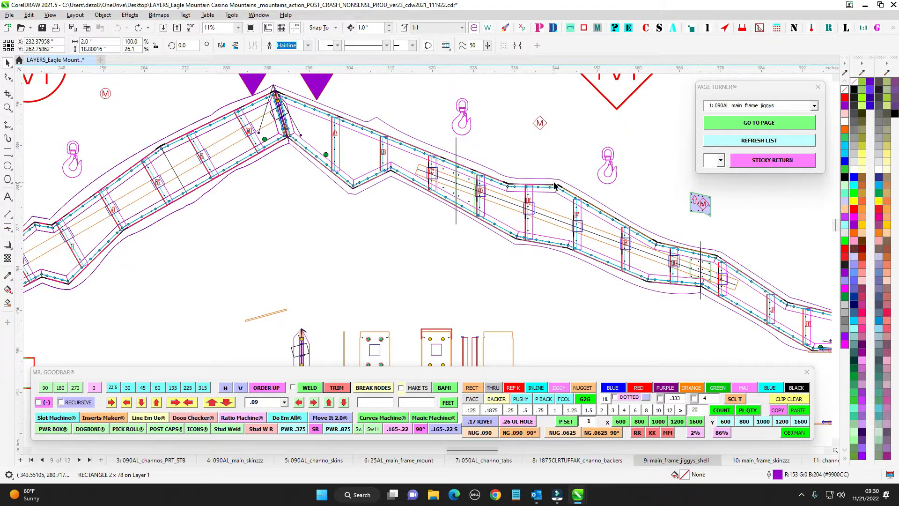
scroll(268, 98, "up", 4)
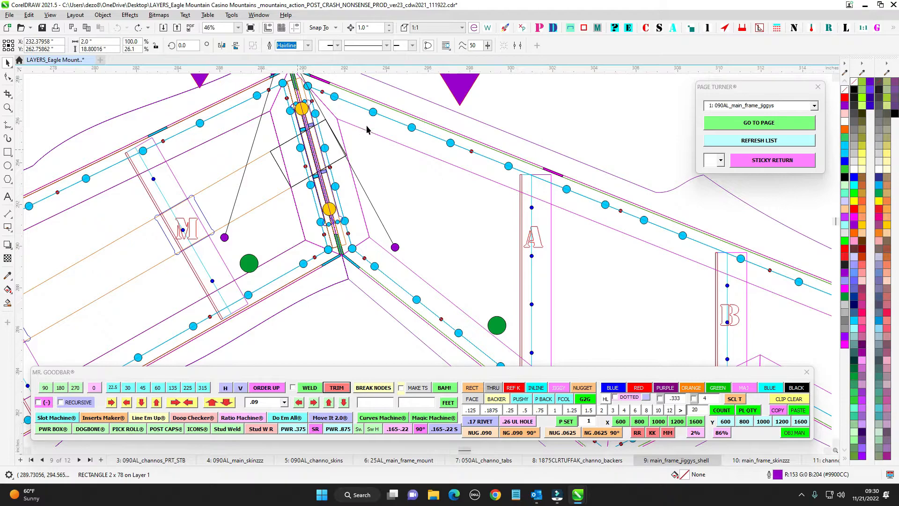
scroll(368, 129, "down", 5)
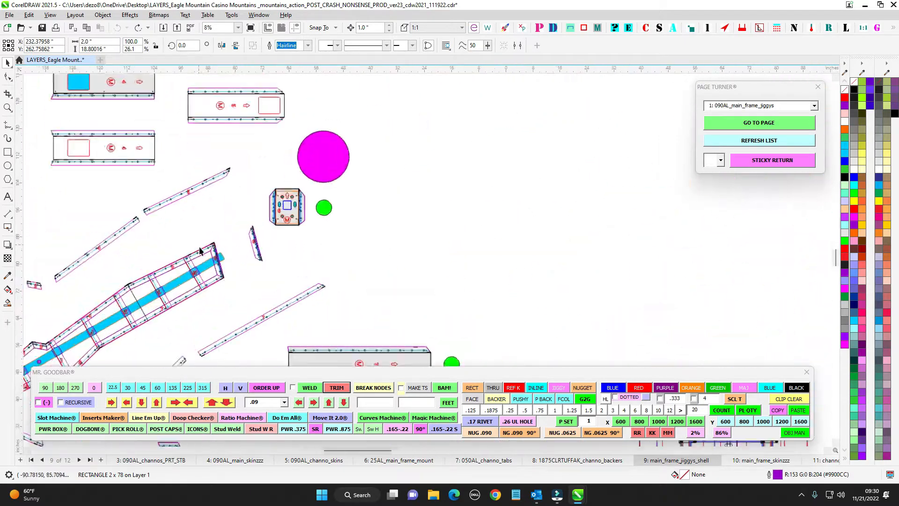
scroll(200, 250, "up", 4)
scroll(257, 194, "down", 2)
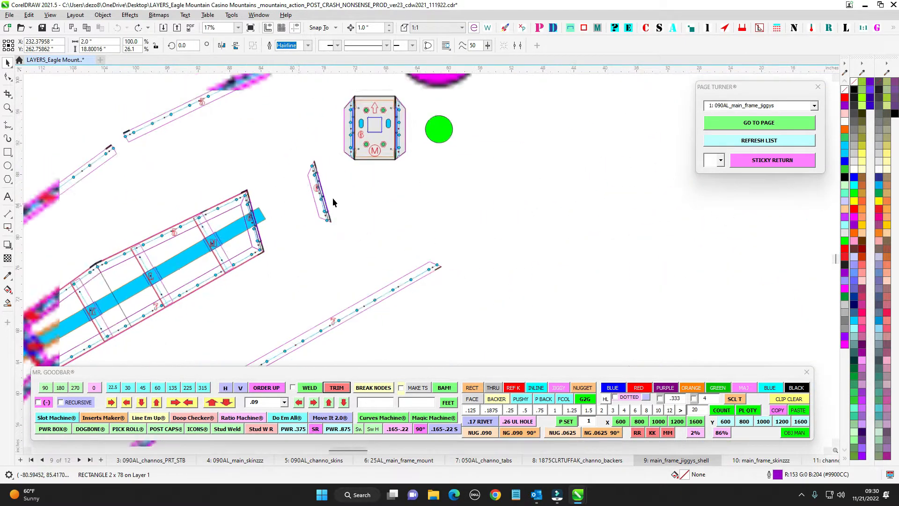
left_click_drag(617, 190, 215, 253)
scroll(262, 262, "down", 2)
left_click_drag(515, 145, 287, 328)
scroll(422, 234, "down", 4)
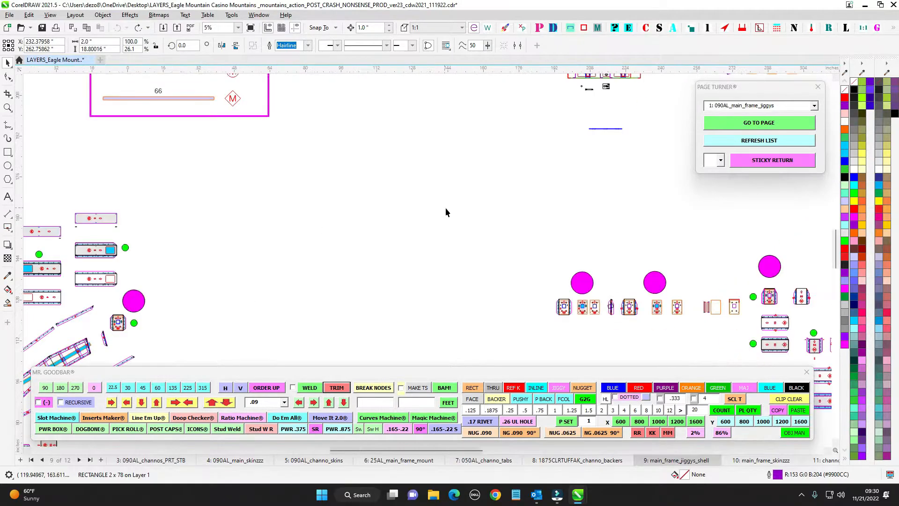
left_click_drag(485, 204, 454, 262)
scroll(524, 147, "up", 5)
scroll(539, 145, "up", 3)
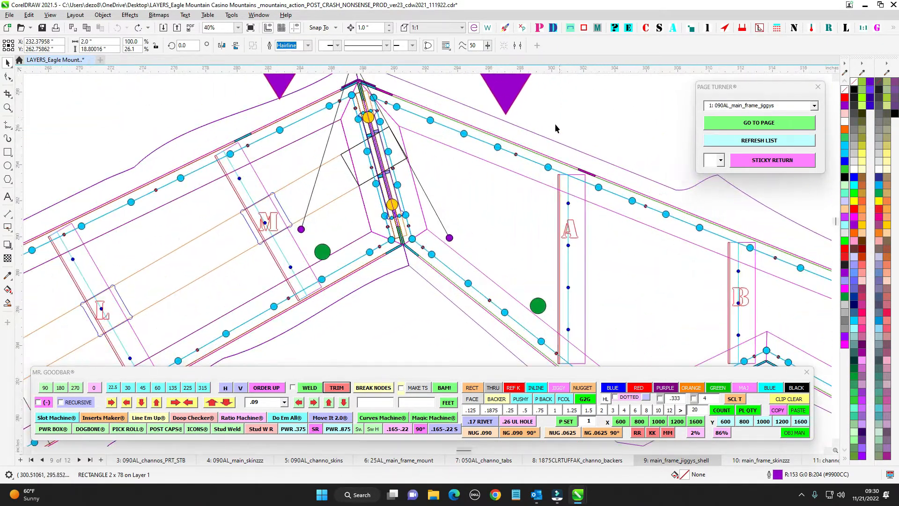
scroll(399, 199, "down", 4)
Inspect the assembled frame's lower end around plates J, K and L and the base plate beneath it
left_click_drag(411, 202, 85, 122)
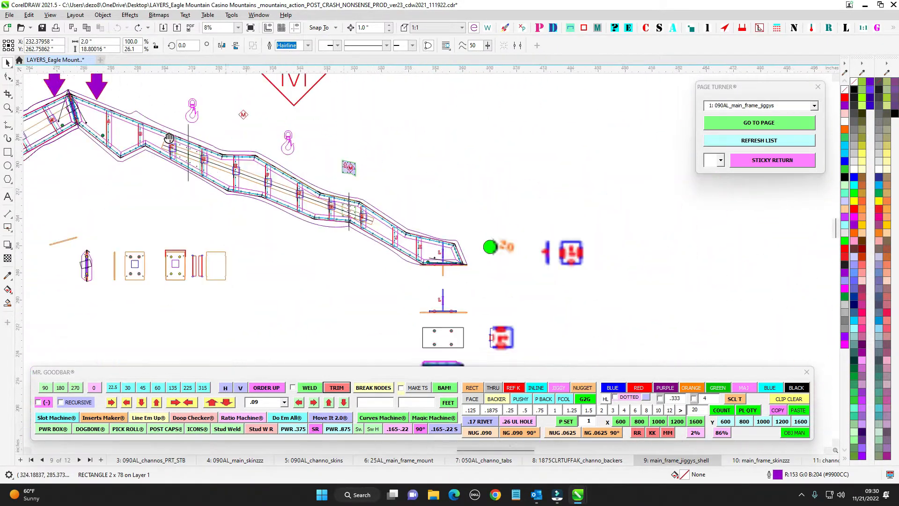
scroll(423, 263, "up", 2)
left_click_drag(424, 262, 396, 251)
scroll(395, 293, "up", 2)
scroll(423, 288, "up", 1)
left_click_drag(424, 287, 416, 226)
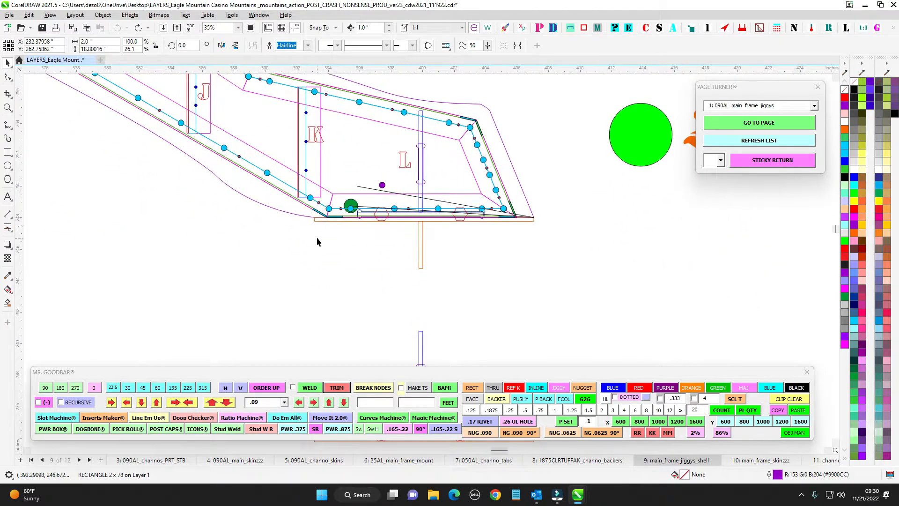
scroll(314, 282, "down", 3)
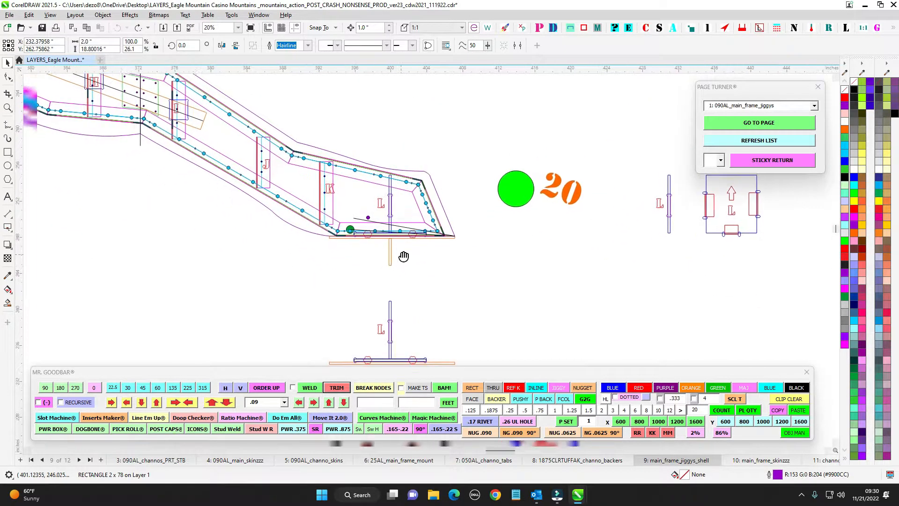
scroll(402, 247, "down", 2)
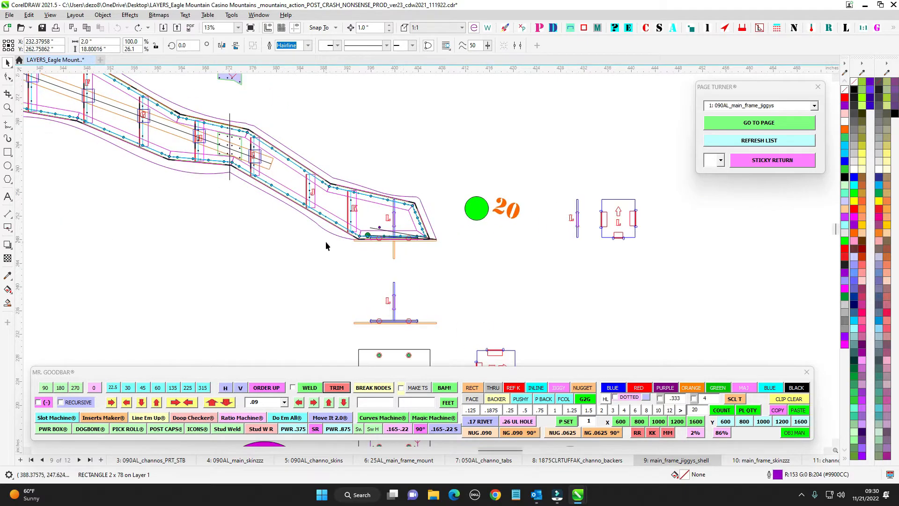
scroll(347, 236, "up", 2)
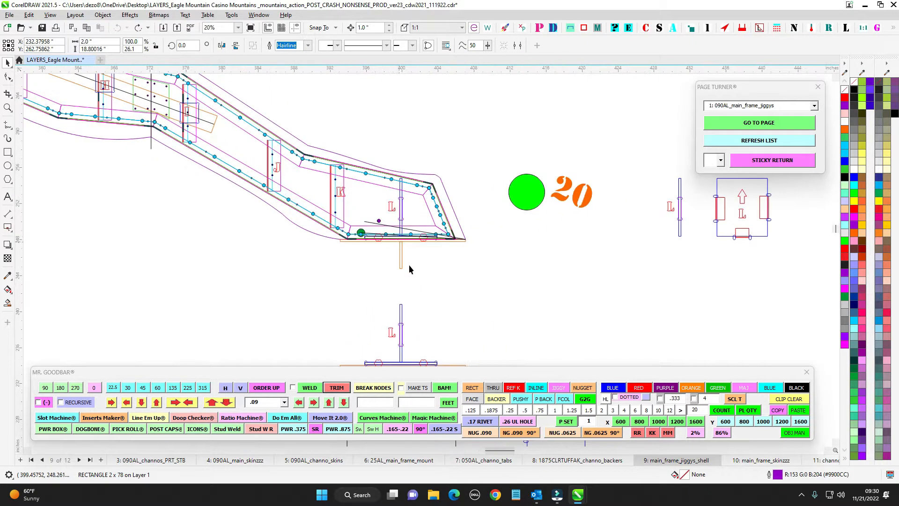
Select the gray L plate with the blue cutout beside the diamond M base plate 8 and examine both parts
scroll(409, 261, "down", 4)
left_click_drag(434, 288, 458, 223)
scroll(440, 290, "up", 3)
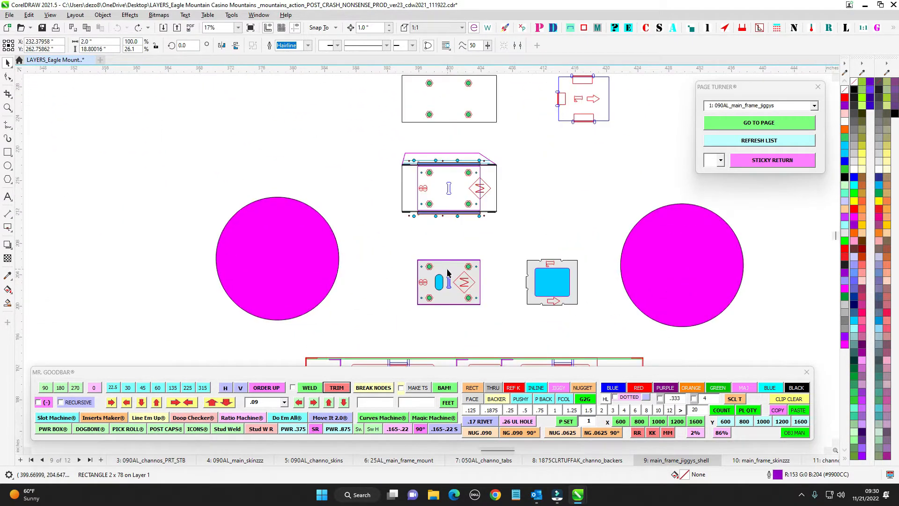
scroll(435, 270, "up", 4)
scroll(441, 268, "down", 3)
left_click_drag(548, 236, 518, 220)
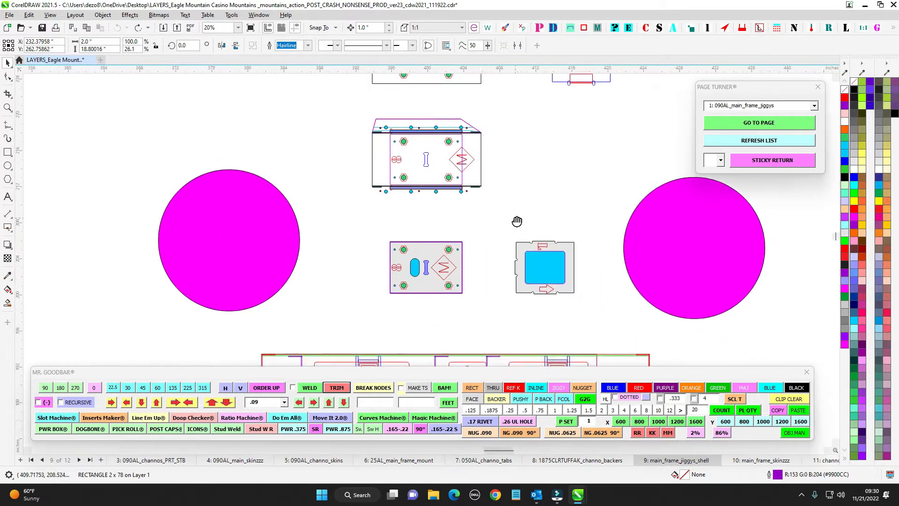
scroll(522, 260, "up", 3)
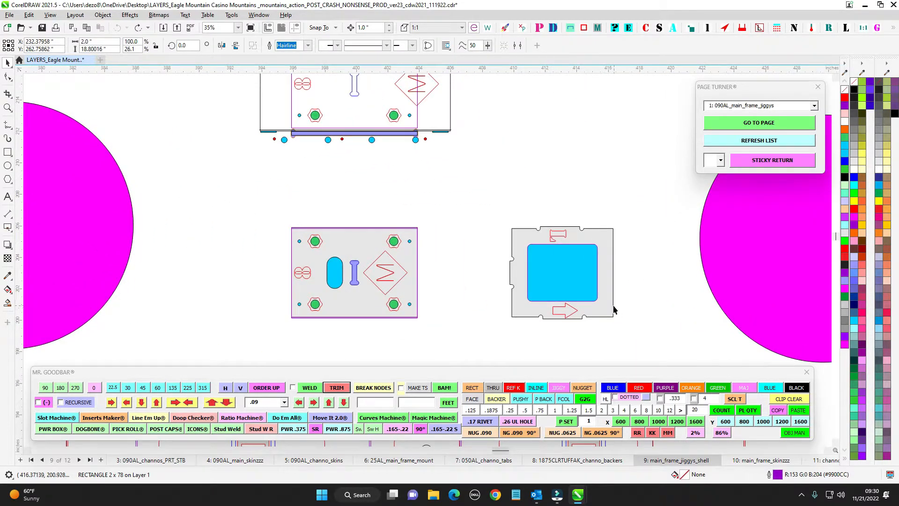
left_click(515, 271)
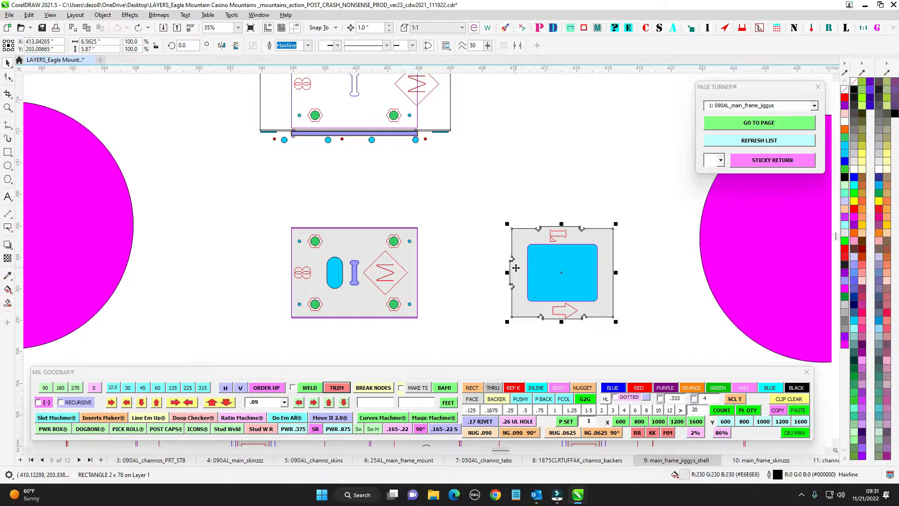
scroll(454, 234, "down", 3)
left_click_drag(452, 187, 441, 289)
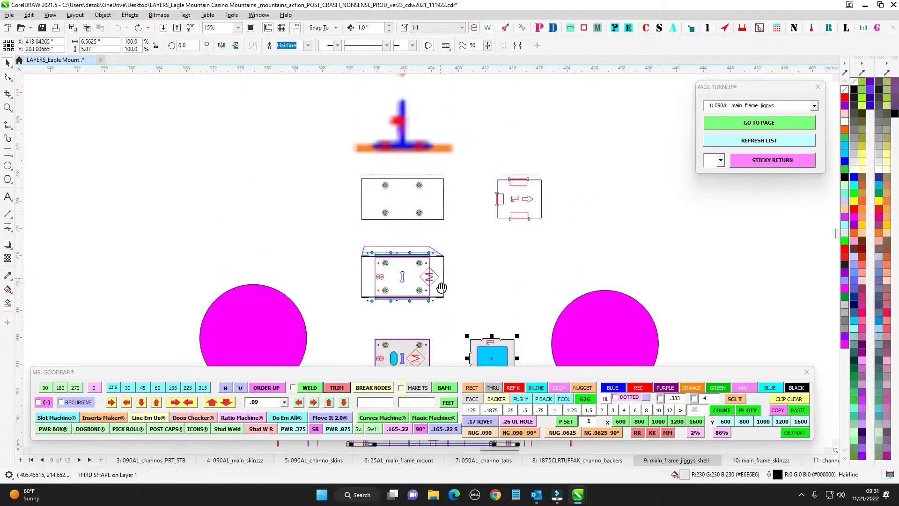
Select the .25 x 1.5 dog bone slot beside the letter L in the assembled frame's lower end
left_click_drag(422, 80, 386, 249)
scroll(361, 178, "up", 5)
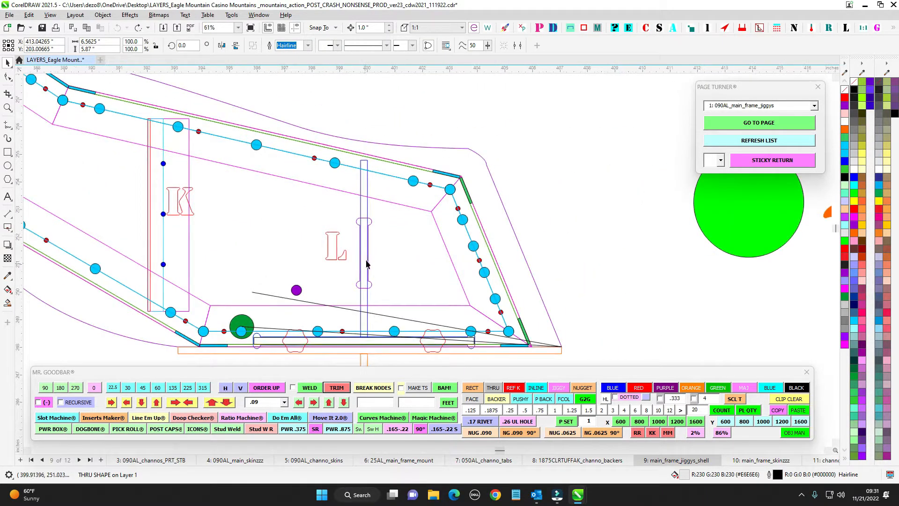
left_click_drag(348, 212, 395, 245)
scroll(394, 296, "down", 2)
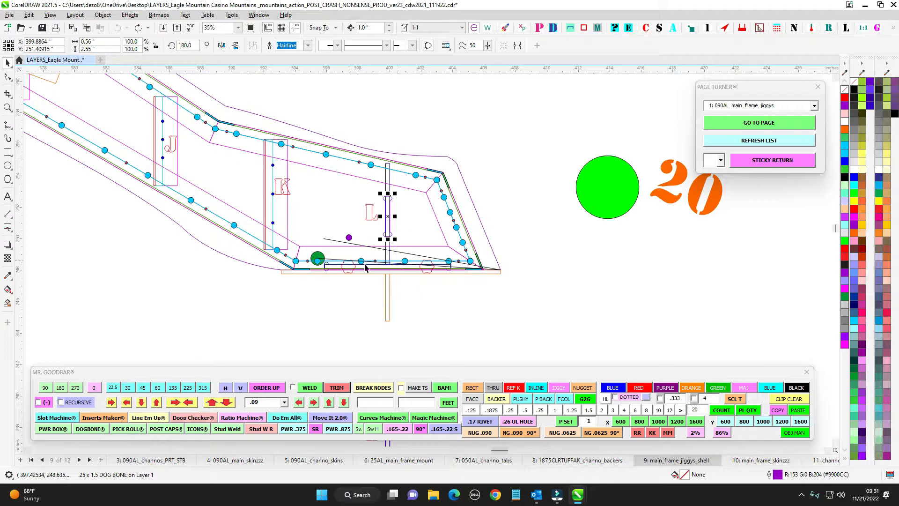
scroll(347, 266, "up", 1)
Compare the notched edge 6 of the circled M face jiggy with edge 16 of the diamond M face jiggies
scroll(504, 265, "down", 5)
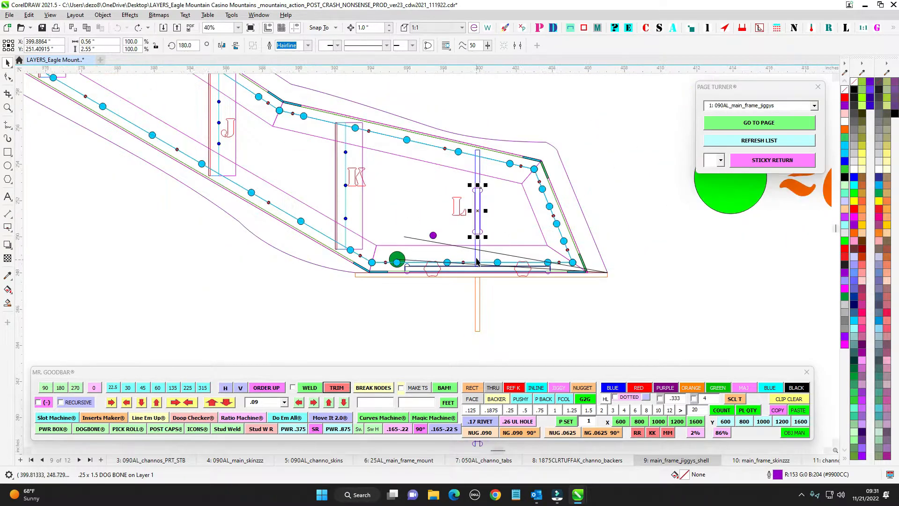
scroll(549, 287, "up", 5)
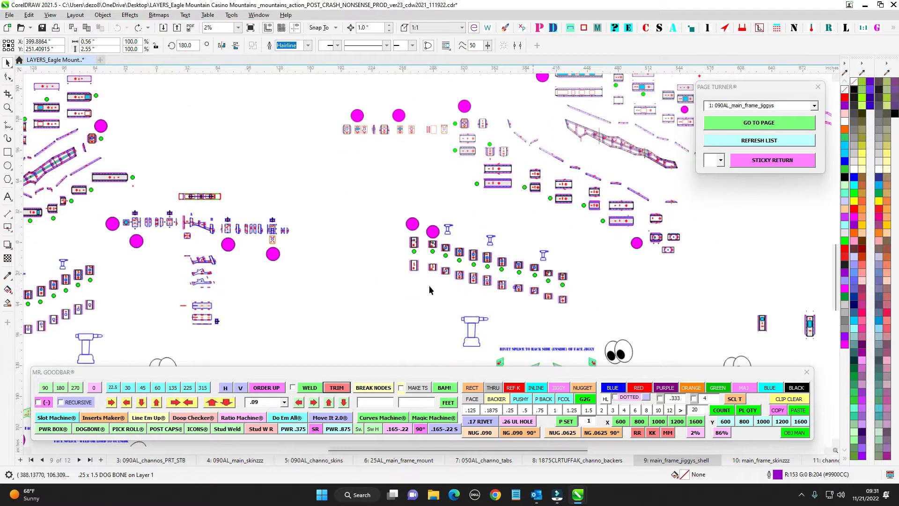
scroll(367, 204, "up", 6)
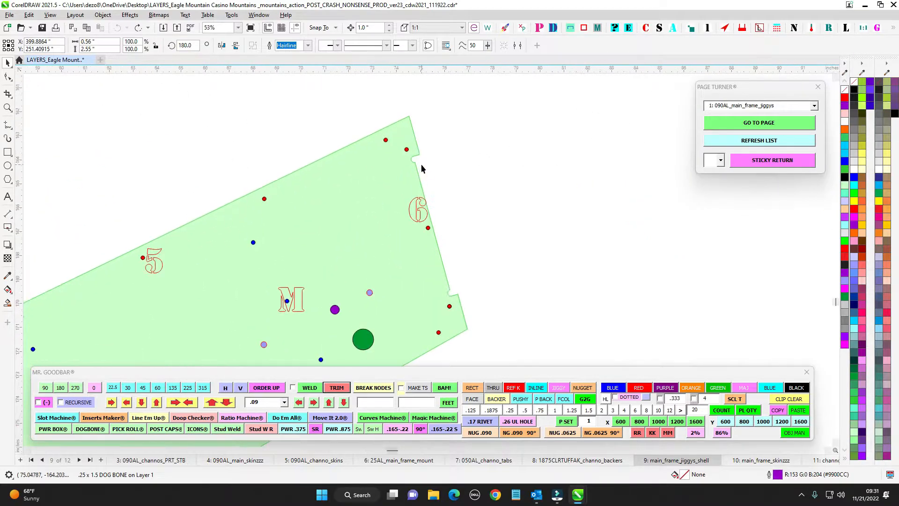
scroll(474, 274, "down", 6)
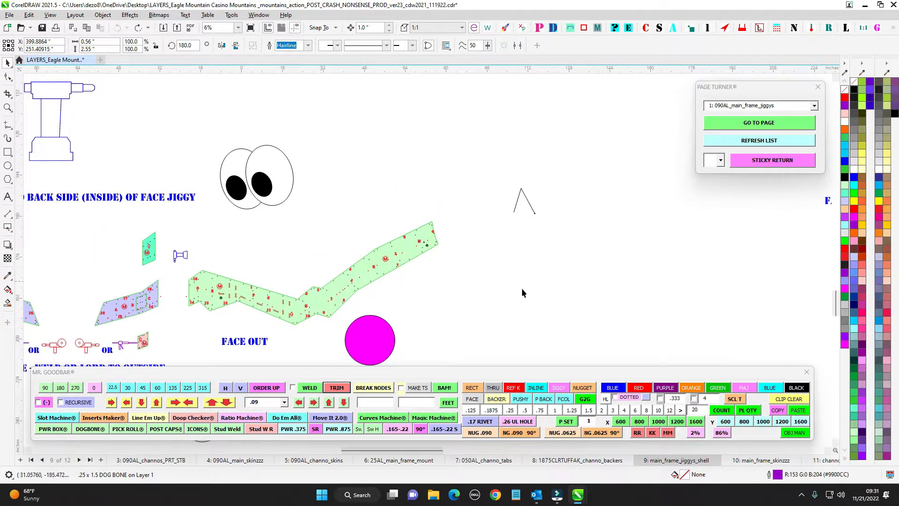
left_click_drag(539, 286, 317, 268)
scroll(316, 268, "down", 2)
left_click_drag(476, 269, 297, 268)
scroll(560, 197, "up", 5)
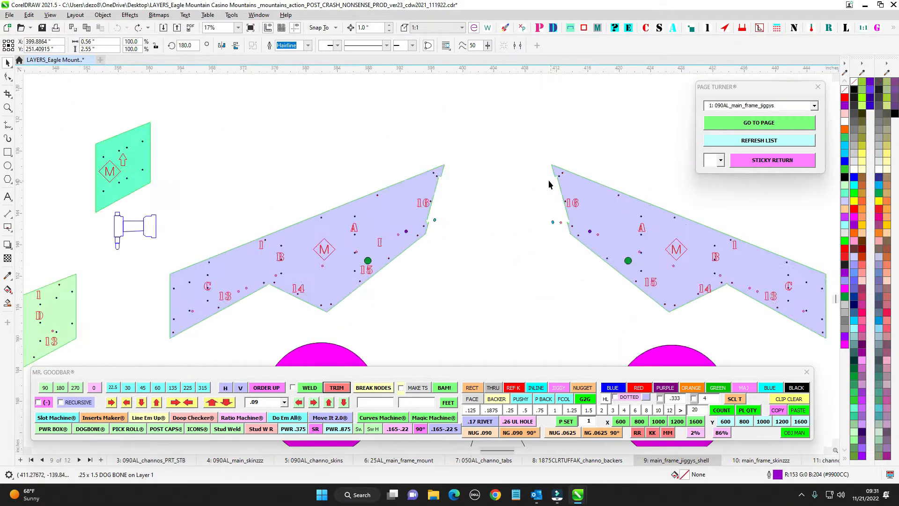
scroll(439, 176, "up", 2)
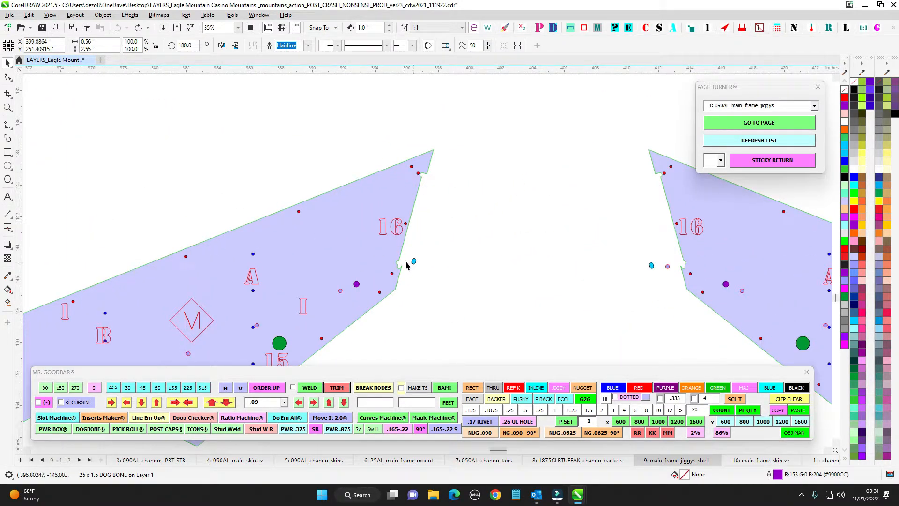
scroll(433, 197, "down", 2)
Inspect the blue dog bone slot and bottom notches near numbers 7 and 8 on the green diamond M face jiggy
left_click_drag(463, 238, 700, 99)
left_click_drag(264, 277, 610, 183)
scroll(471, 225, "up", 1)
left_click_drag(188, 252, 552, 138)
scroll(305, 237, "up", 4)
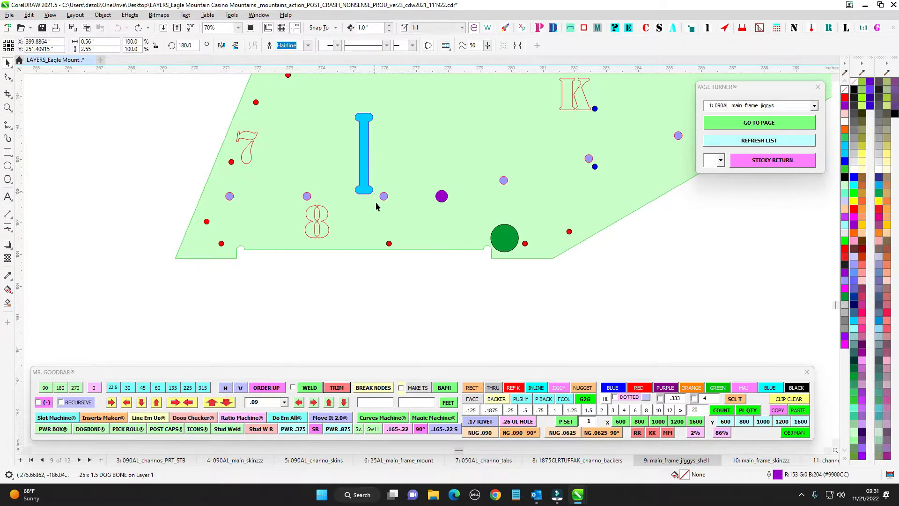
scroll(376, 206, "down", 1)
scroll(445, 259, "down", 3)
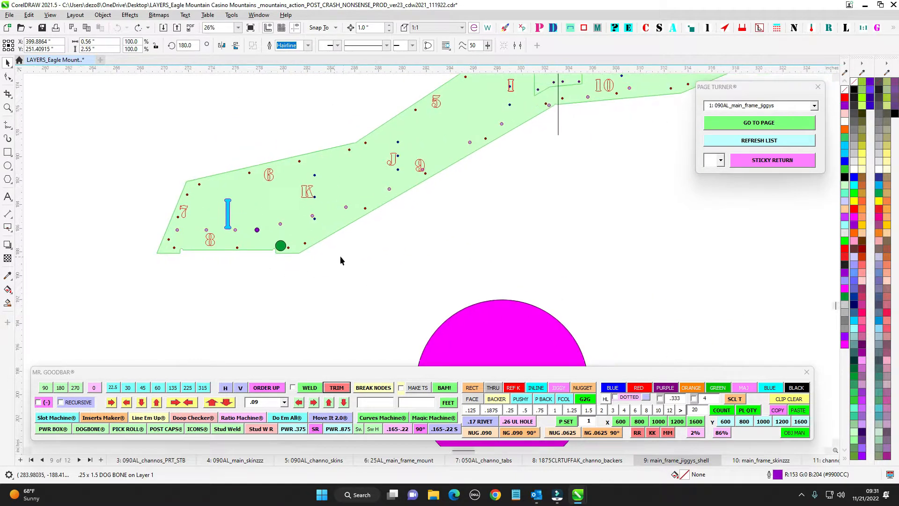
scroll(544, 210, "down", 3)
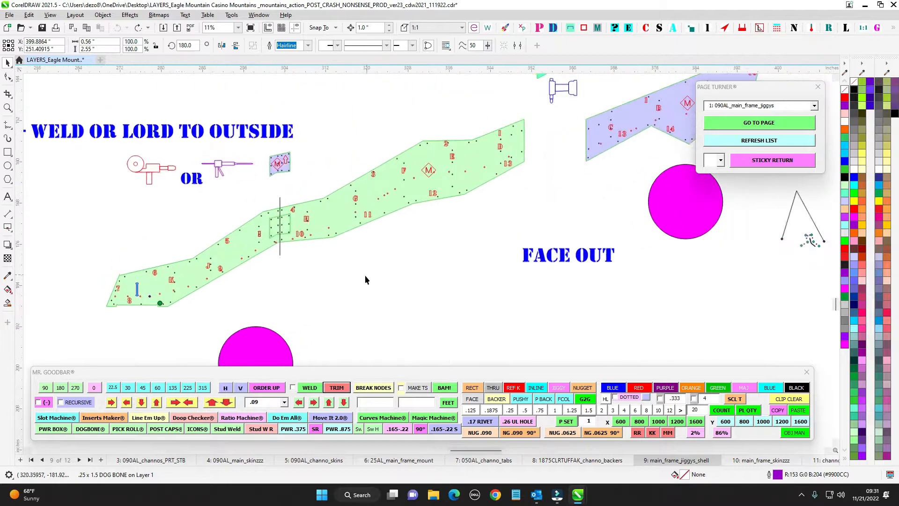
Select the teal diamond M splice plate with its rivet gun symbol between the green and lavender face jiggies
scroll(511, 153, "down", 2)
scroll(511, 153, "up", 2)
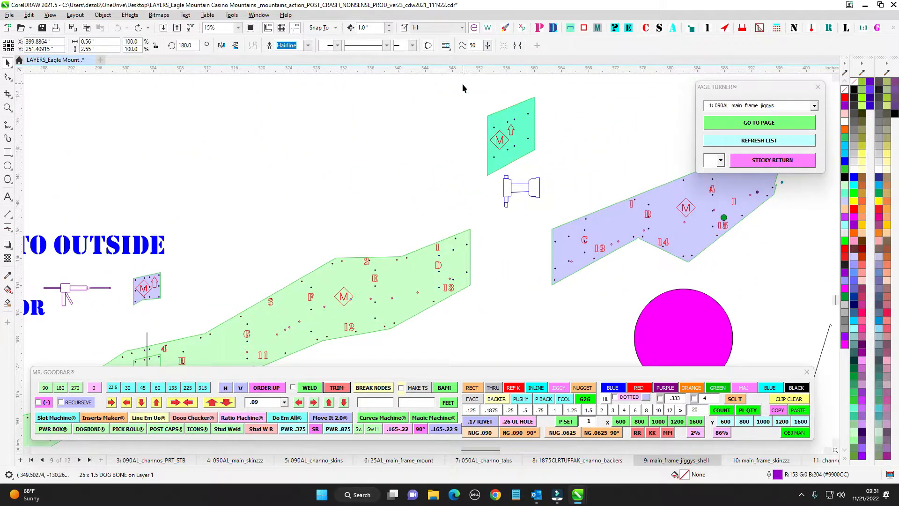
left_click_drag(462, 84, 552, 211)
scroll(538, 202, "down", 2)
scroll(445, 222, "up", 2)
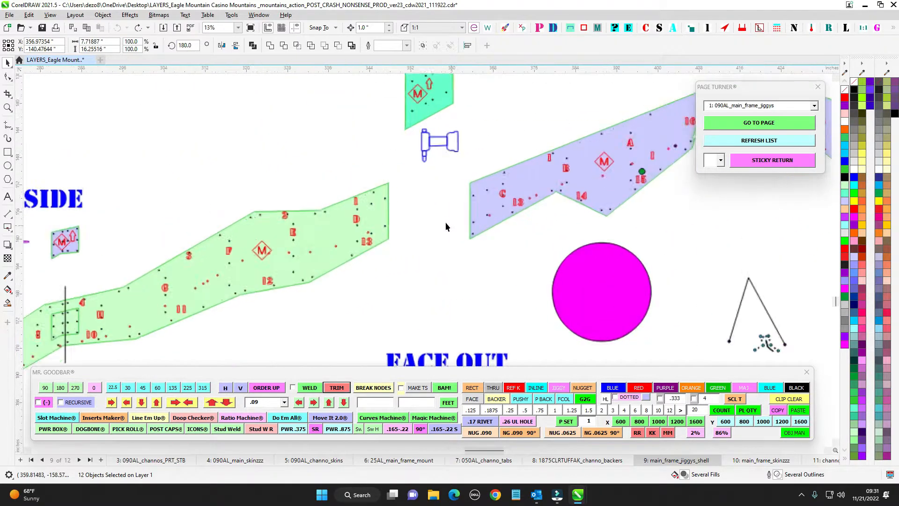
scroll(380, 243, "down", 2)
Inspect the diamond M face splice plate and its hole pattern between letters H and I on the green face jiggy
left_click_drag(146, 284, 251, 261)
scroll(253, 263, "up", 4)
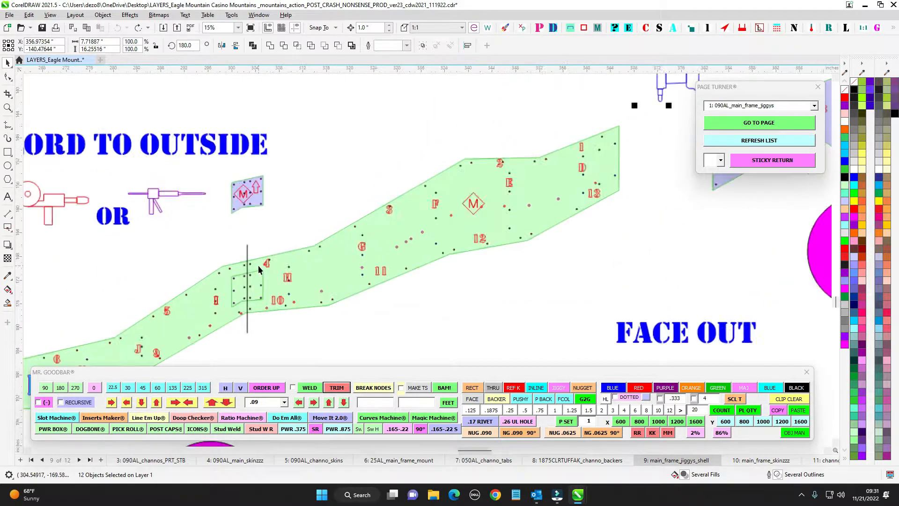
left_click_drag(265, 182, 390, 155)
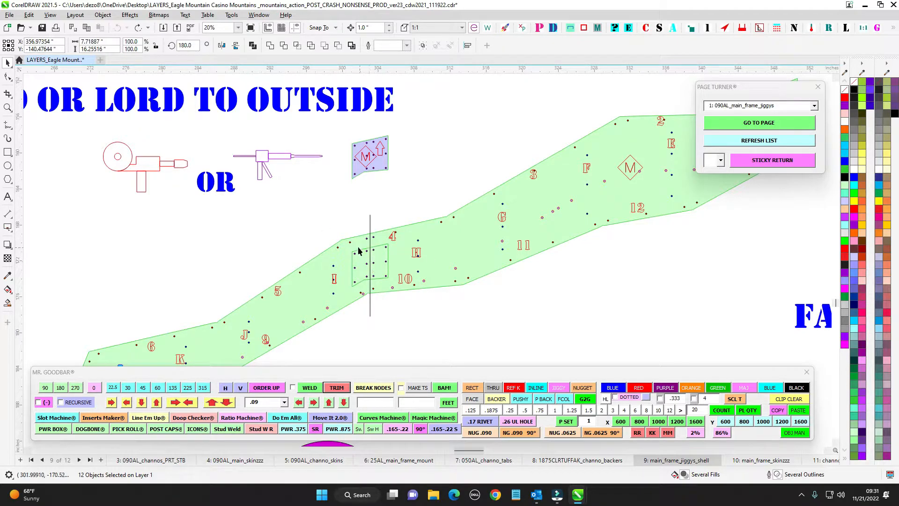
scroll(383, 278, "down", 3)
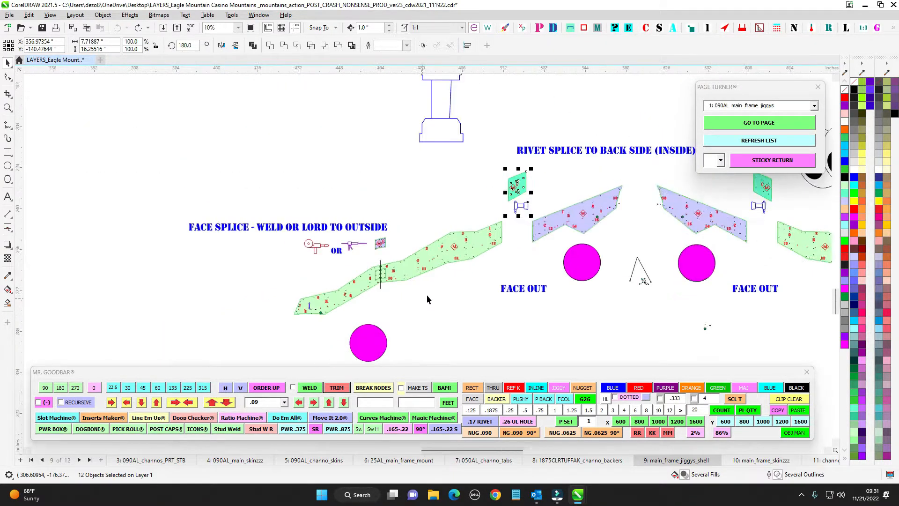
Review the mirrored face jiggies, exploded sections and assembled frame across the whole page layout
left_click_drag(548, 304, 305, 285)
left_click_drag(578, 331, 522, 289)
scroll(519, 289, "down", 1)
scroll(518, 290, "down", 1)
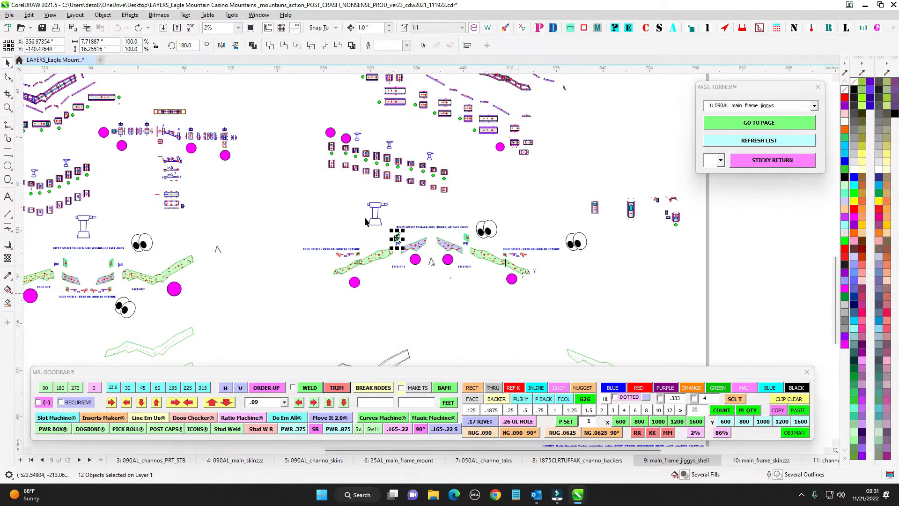
left_click_drag(346, 228, 482, 253)
left_click_drag(493, 80, 451, 218)
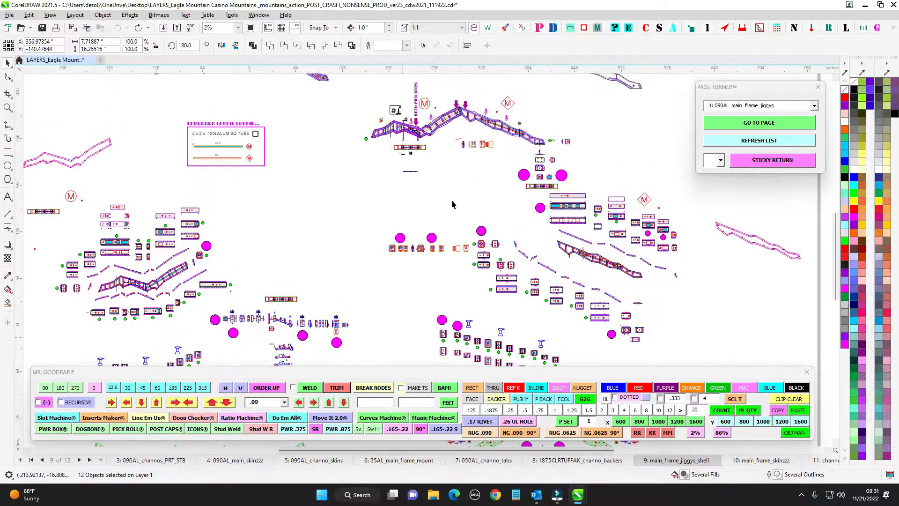
left_click_drag(469, 168, 463, 192)
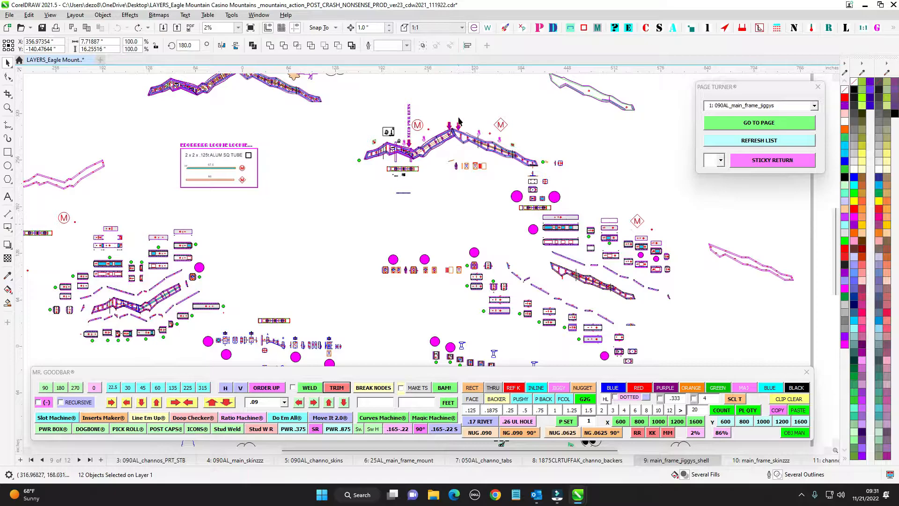
Inspect the assembled frame's far end near the green dot 20 and the peak joint under the two purple arrows
scroll(496, 150, "up", 1)
scroll(568, 190, "up", 2)
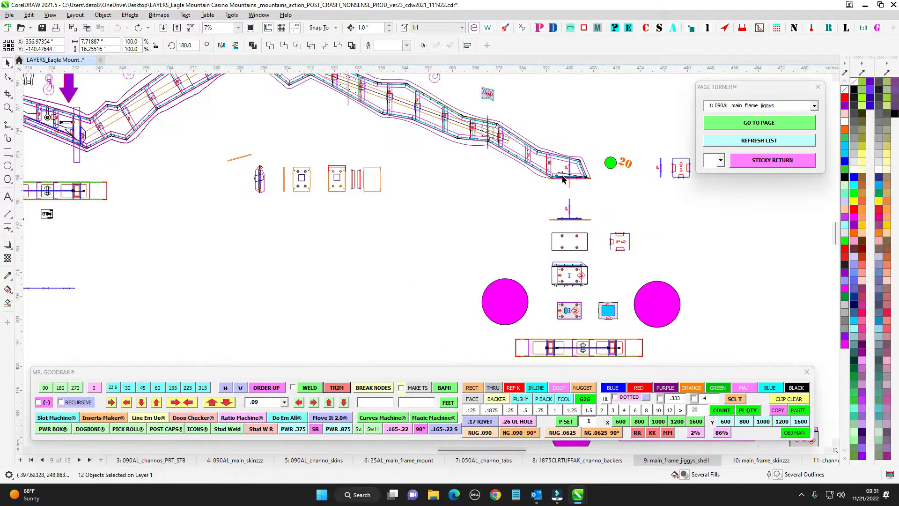
scroll(573, 182, "up", 2)
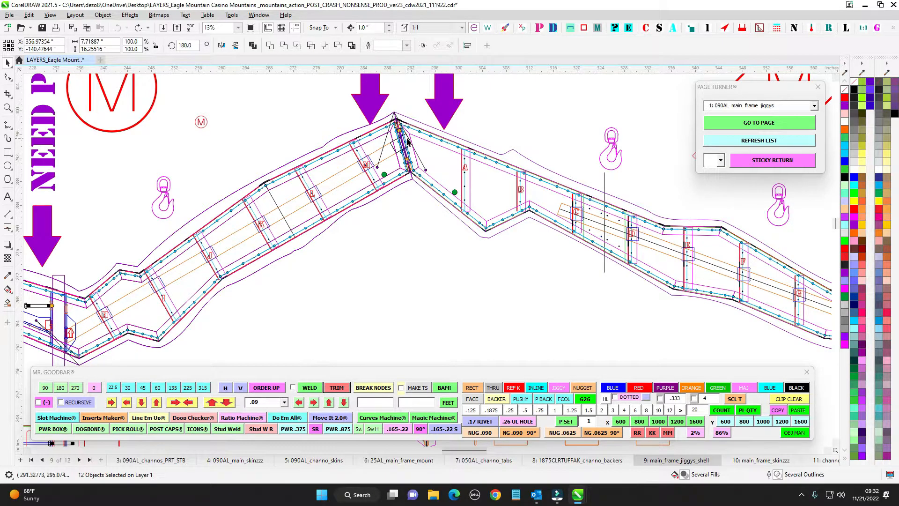
scroll(373, 258, "down", 2)
scroll(467, 237, "up", 1)
scroll(532, 153, "up", 2)
scroll(547, 179, "down", 2)
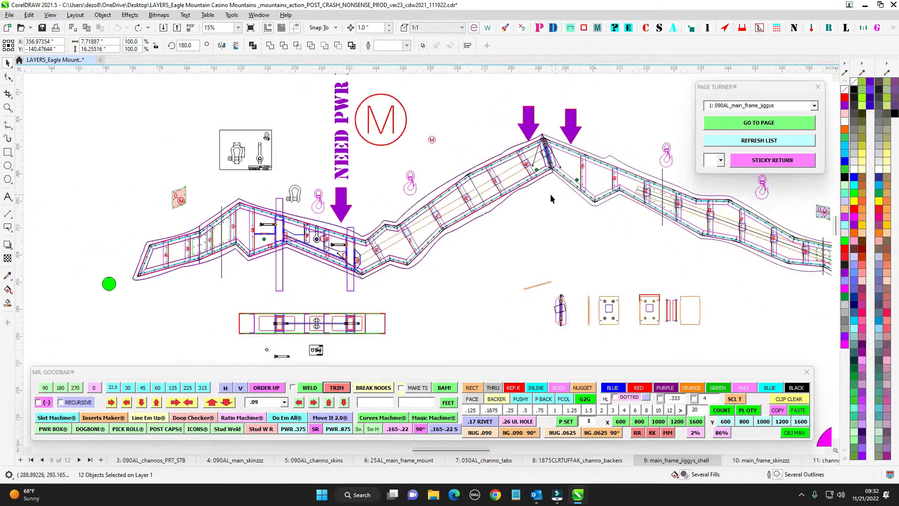
Examine the 2 x 2 x .125t aluminum square tube cut list, including the angled blue circle M piece
left_click_drag(98, 162, 582, 124)
scroll(362, 211, "down", 2)
left_click_drag(240, 237, 381, 201)
scroll(381, 201, "up", 2)
scroll(382, 201, "up", 2)
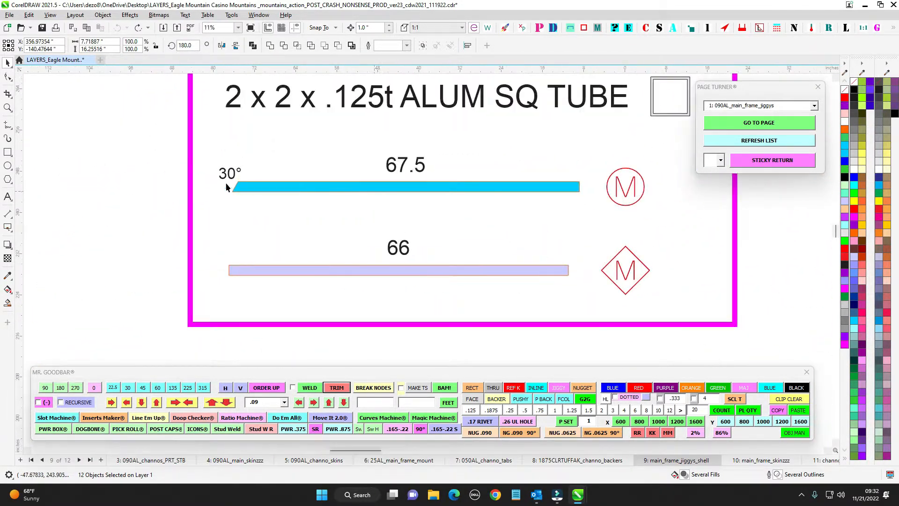
scroll(310, 215, "down", 2)
Trace the blue square tube through the exploded circle M frame section
left_click_drag(328, 307, 574, 128)
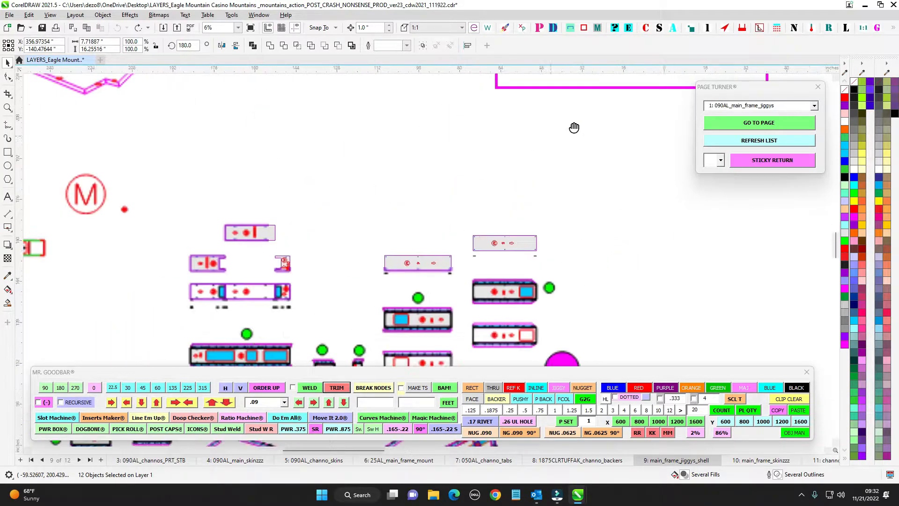
left_click_drag(335, 247, 407, 157)
scroll(408, 157, "down", 1)
left_click_drag(412, 320, 388, 286)
scroll(388, 285, "up", 2)
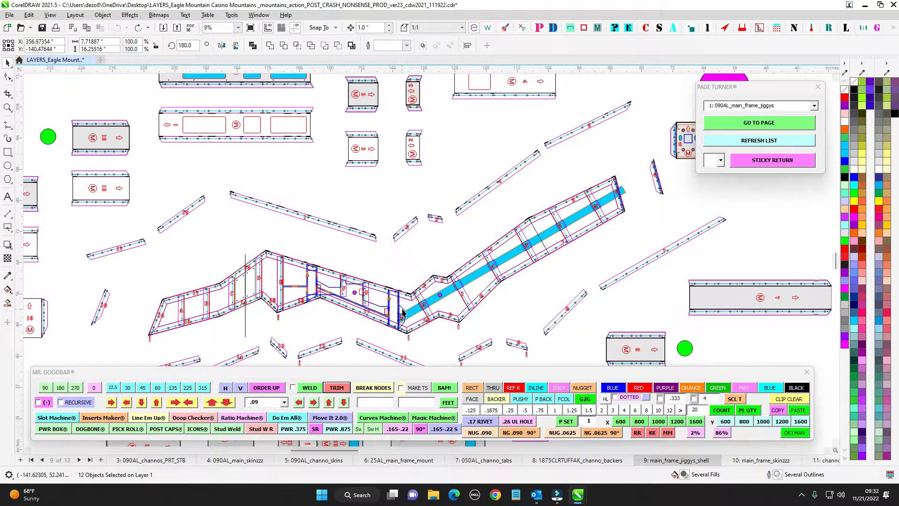
Check the lavender diamond M piece in the square tube cut list
scroll(415, 280, "down", 2)
left_click_drag(429, 184, 360, 400)
scroll(467, 216, "up", 2)
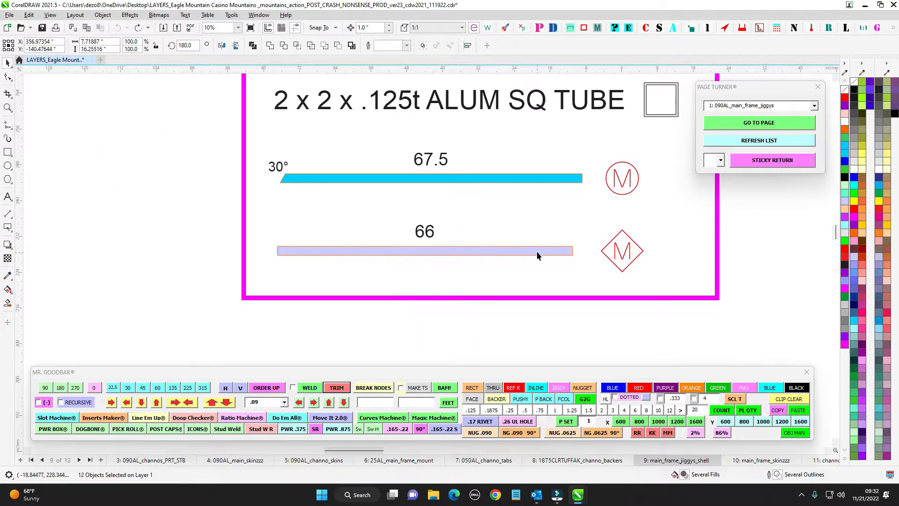
scroll(537, 251, "down", 2)
Trace the orange square tube outline through the diamond M frame's lettered supports from C to I
left_click_drag(537, 251, 246, 241)
scroll(419, 175, "up", 2)
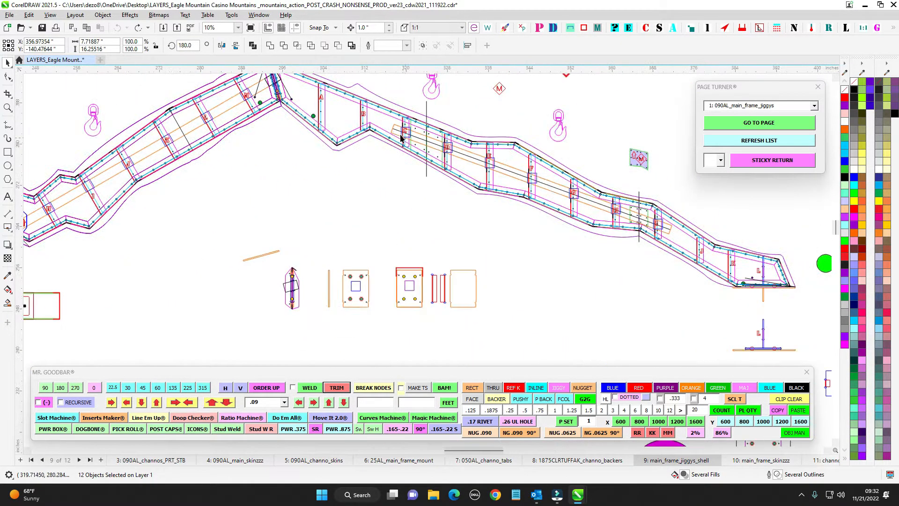
scroll(412, 134, "up", 1)
left_click_drag(427, 134, 307, 182)
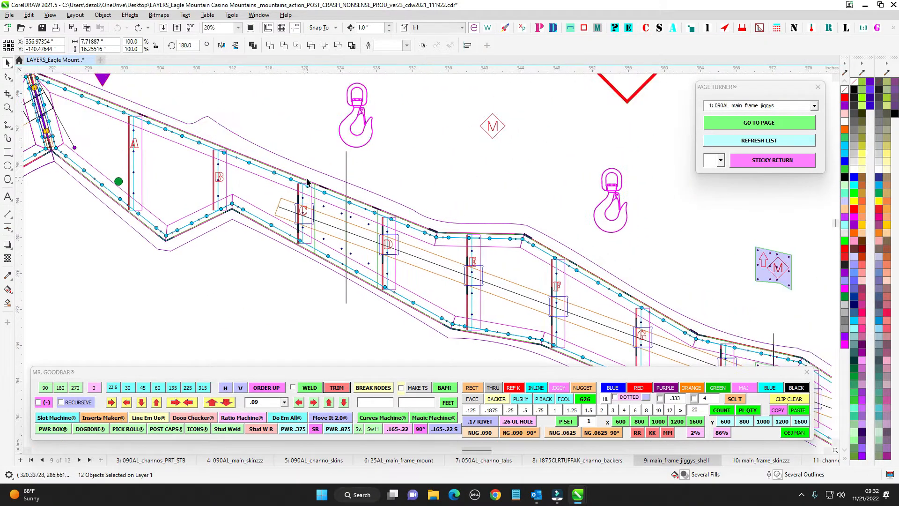
scroll(407, 242, "down", 1)
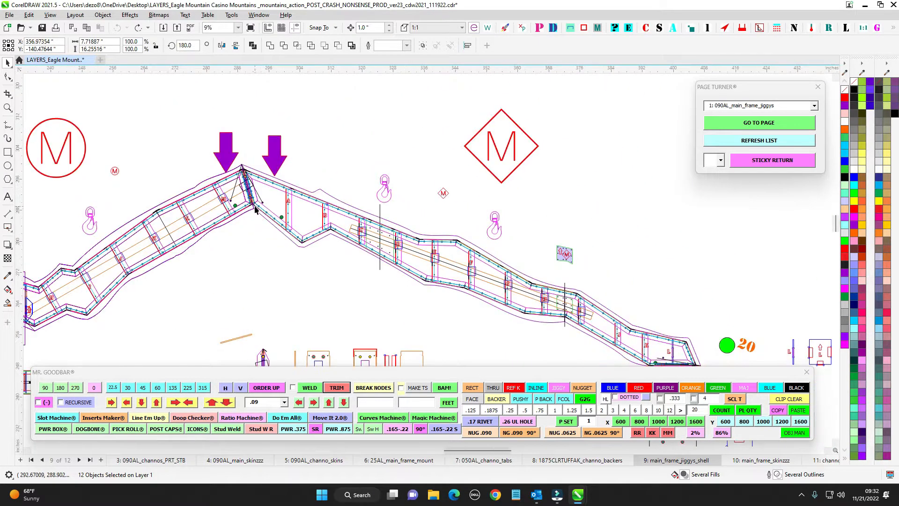
scroll(337, 227, "up", 1)
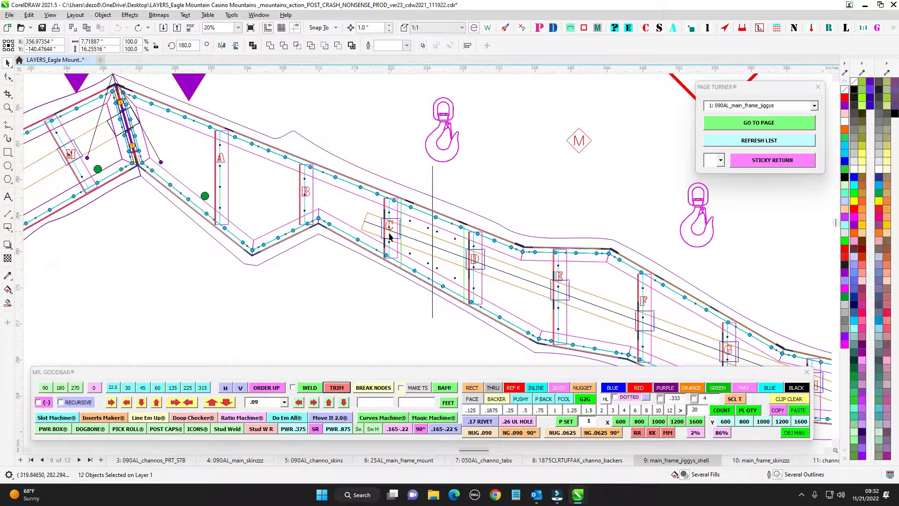
scroll(377, 221, "up", 1)
scroll(376, 228, "down", 2)
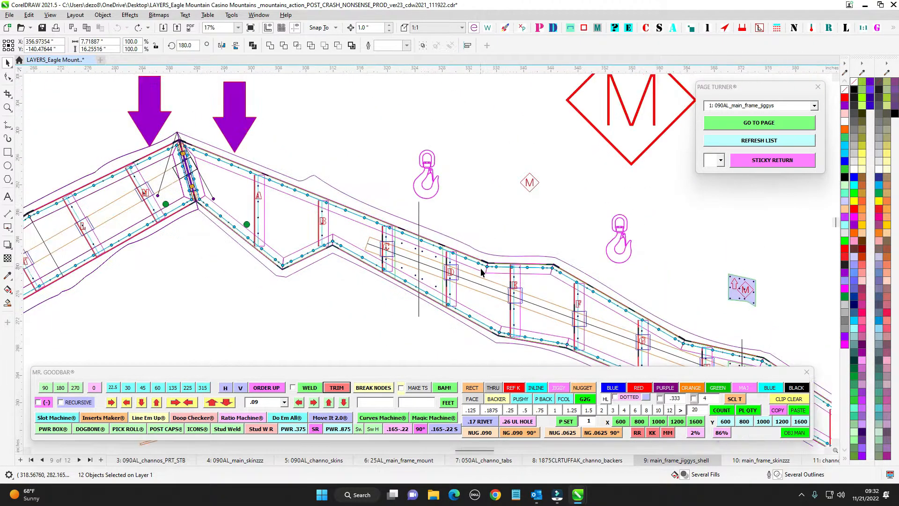
scroll(373, 260, "up", 3)
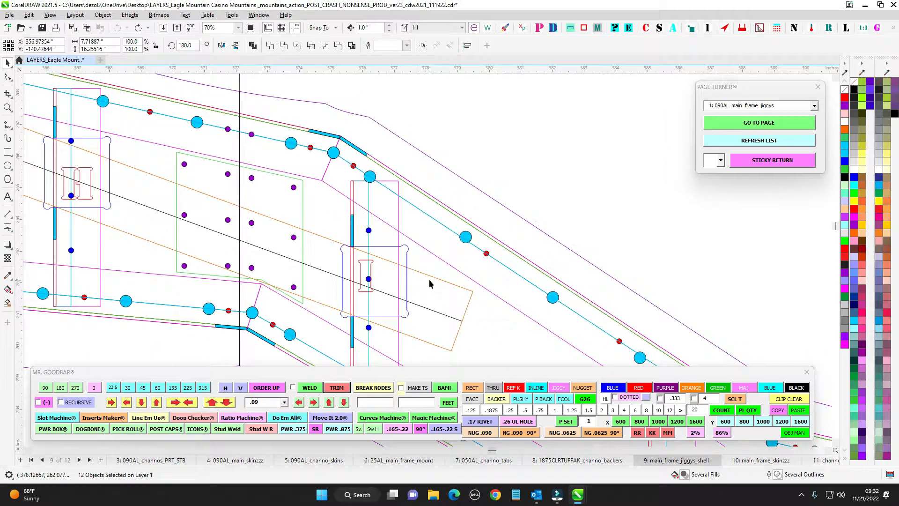
scroll(387, 291, "down", 3)
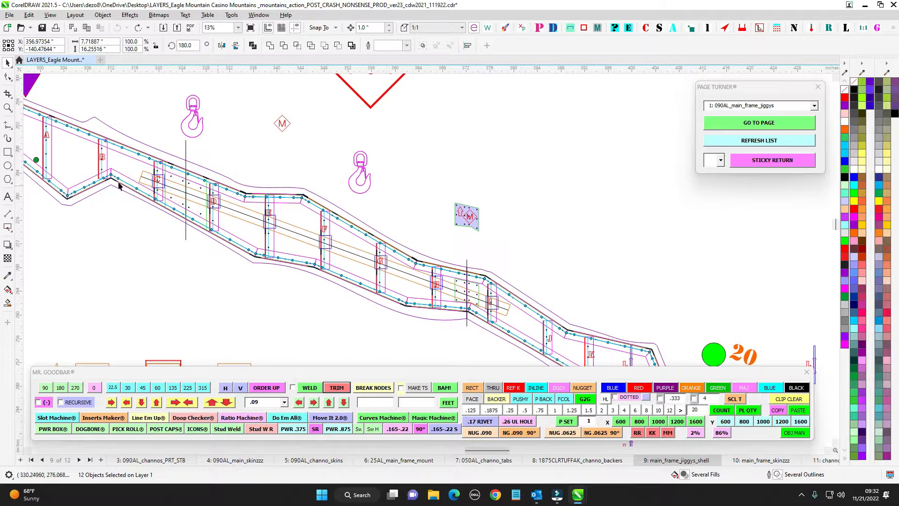
Select the purple nugget between letters C and D on the diamond M frame's upper edge and inspect the edge nuggets toward letter G
scroll(119, 186, "up", 3)
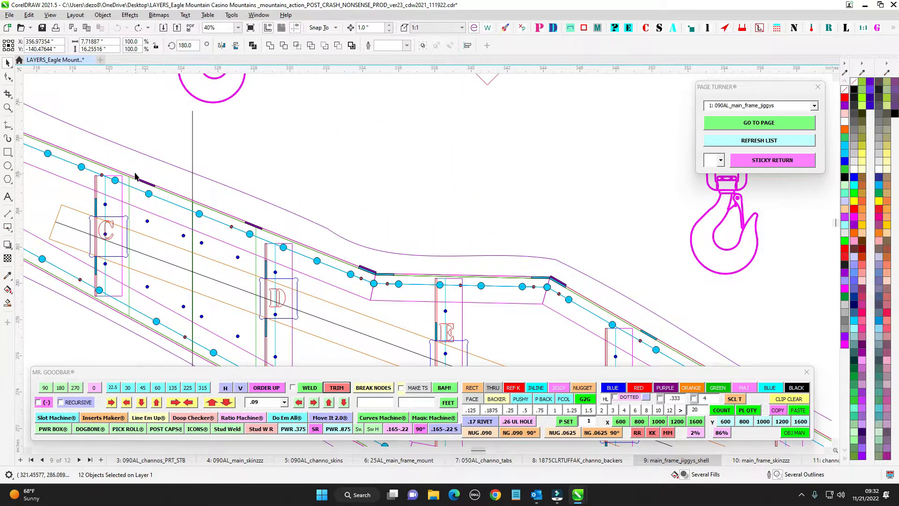
left_click(249, 222)
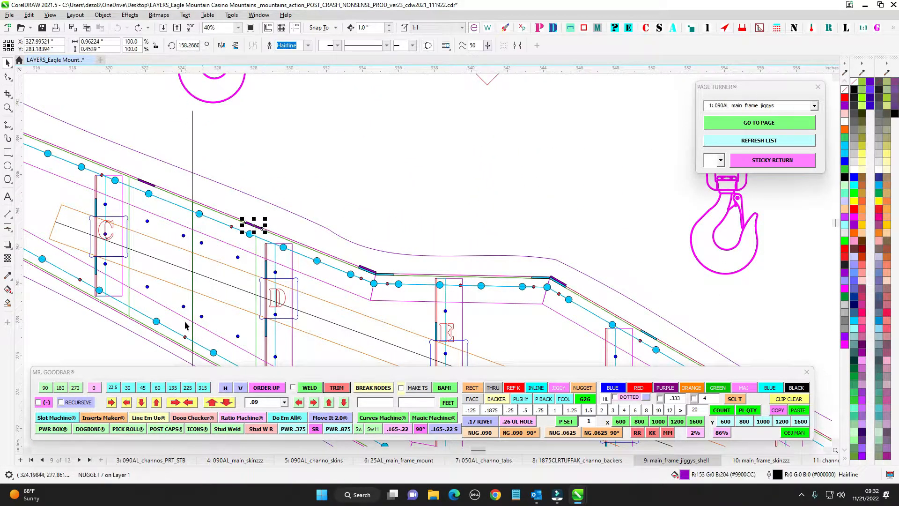
scroll(185, 326, "down", 1)
left_click_drag(412, 239, 214, 133)
scroll(339, 309, "up", 1)
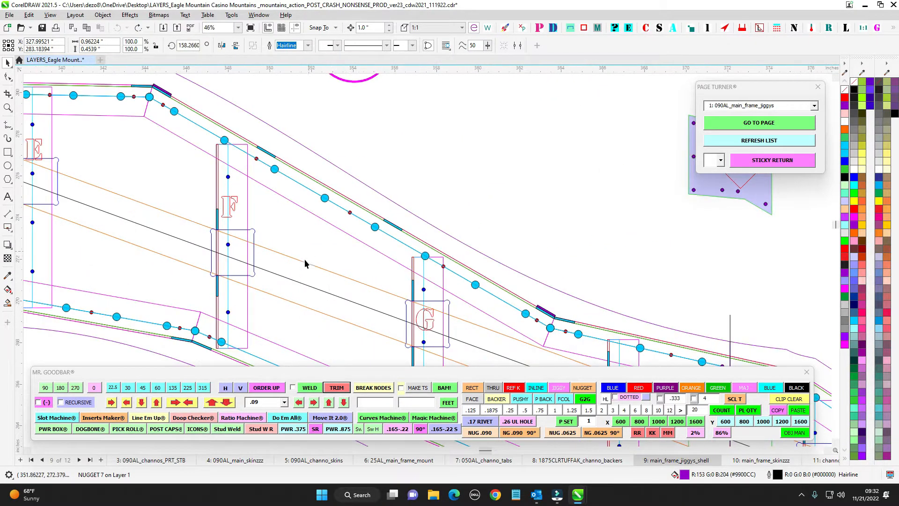
Clear the nugget selection and review the assembled circle M and diamond M frame sections from end to end
scroll(348, 311, "down", 2)
left_click_drag(387, 220, 497, 293)
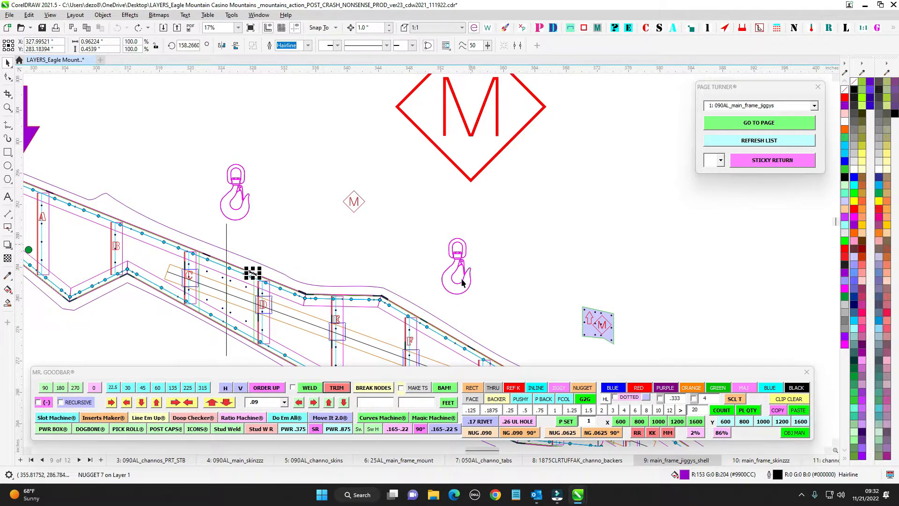
left_click(464, 212)
scroll(464, 212, "down", 1)
scroll(486, 229, "down", 1)
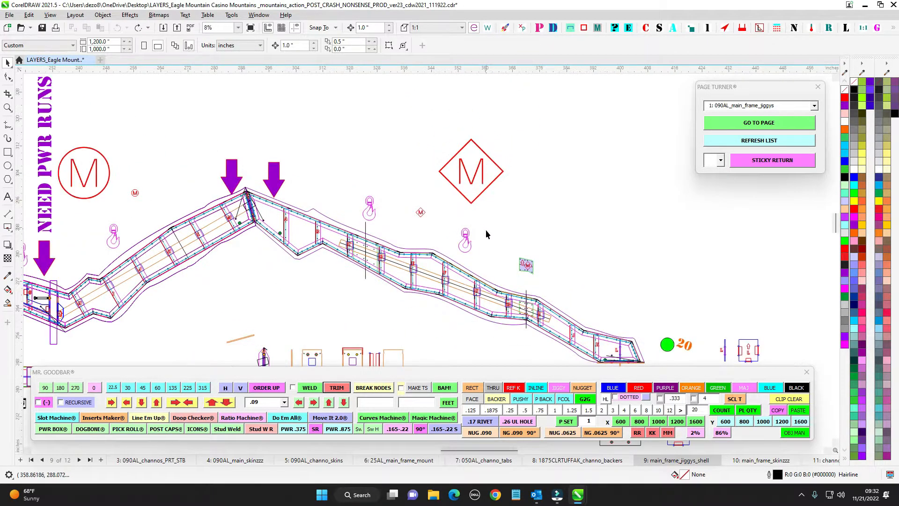
left_click_drag(340, 285, 593, 258)
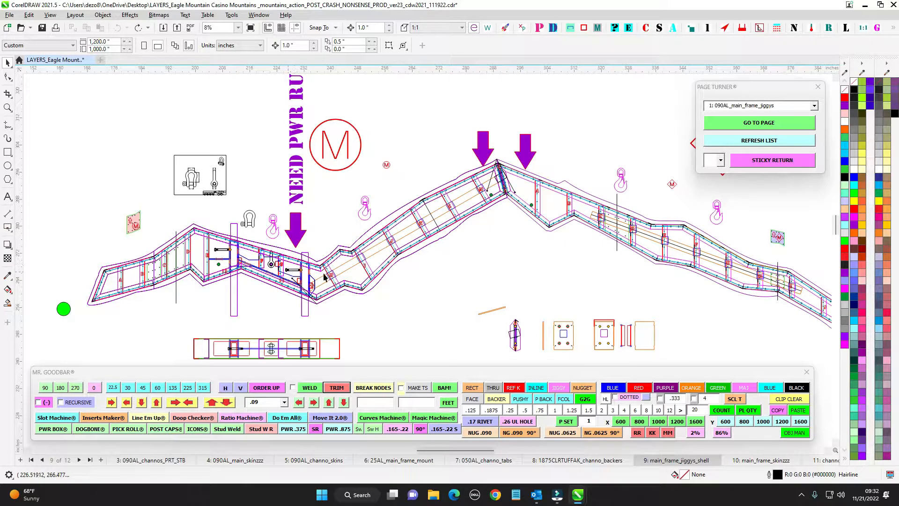
left_click_drag(499, 178, 320, 180)
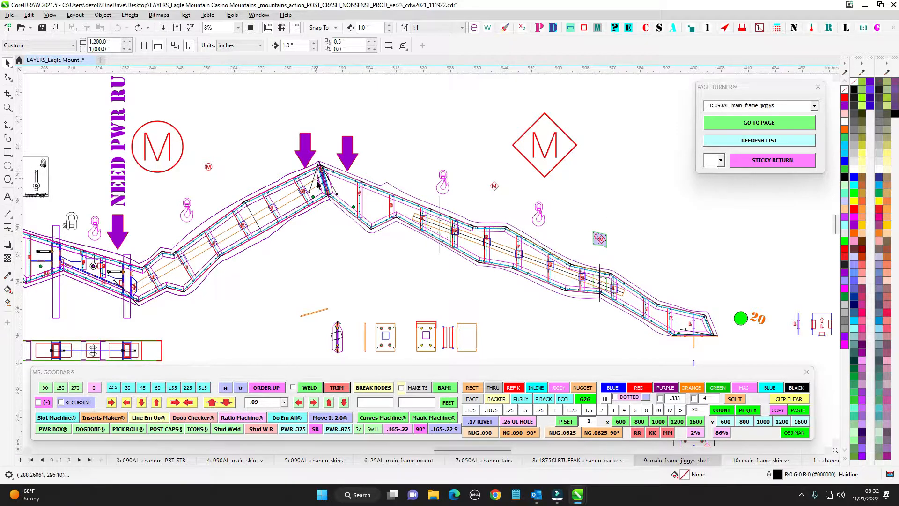
Inspect the diamond M frame's lower end near letters K and L and the detached mount parts beneath the frame
scroll(664, 349, "up", 3)
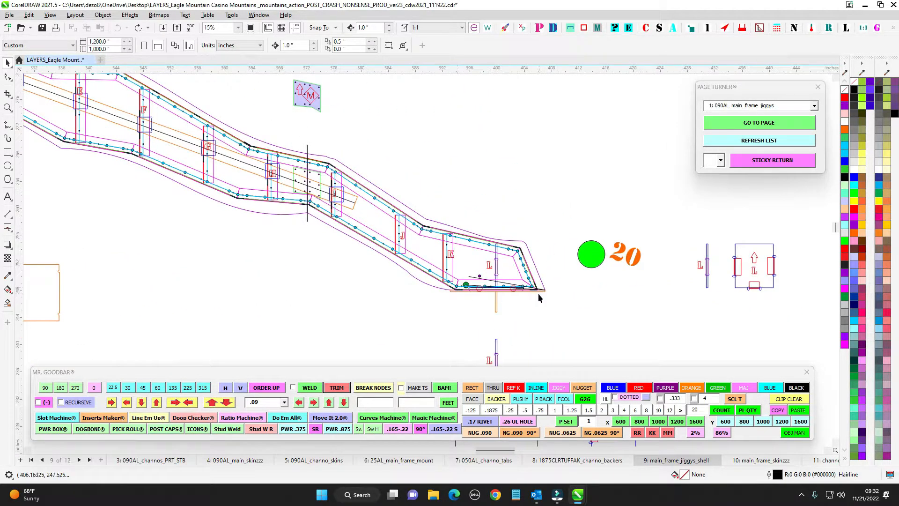
scroll(539, 293, "down", 3)
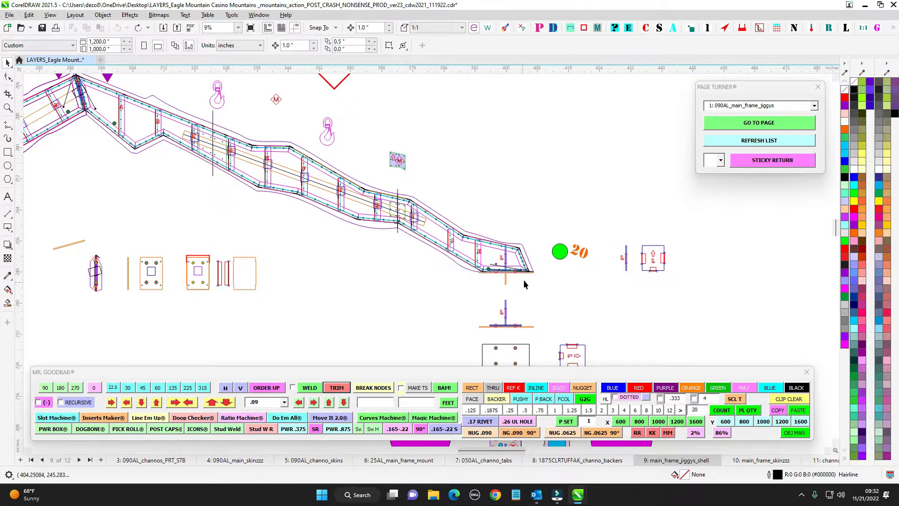
left_click_drag(528, 274, 558, 258)
left_click_drag(476, 283, 551, 281)
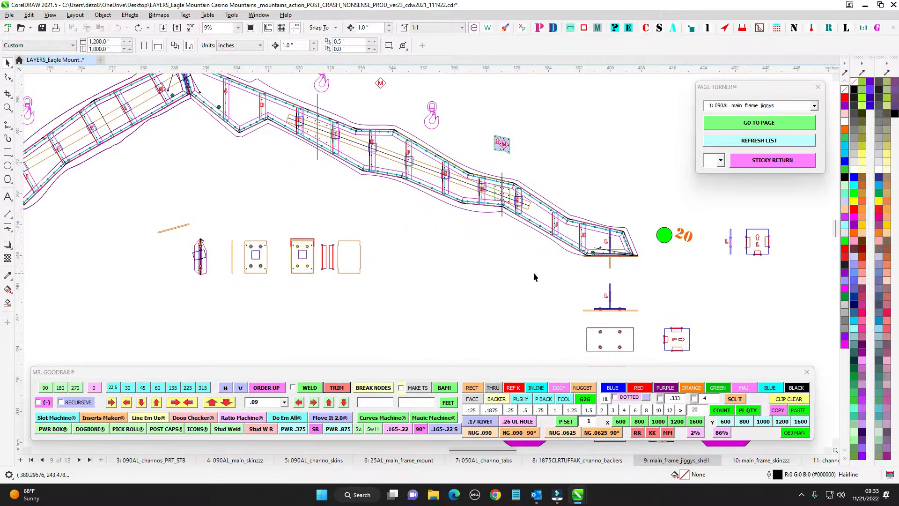
scroll(534, 277, "down", 5)
scroll(474, 215, "up", 5)
left_click_drag(378, 218, 501, 181)
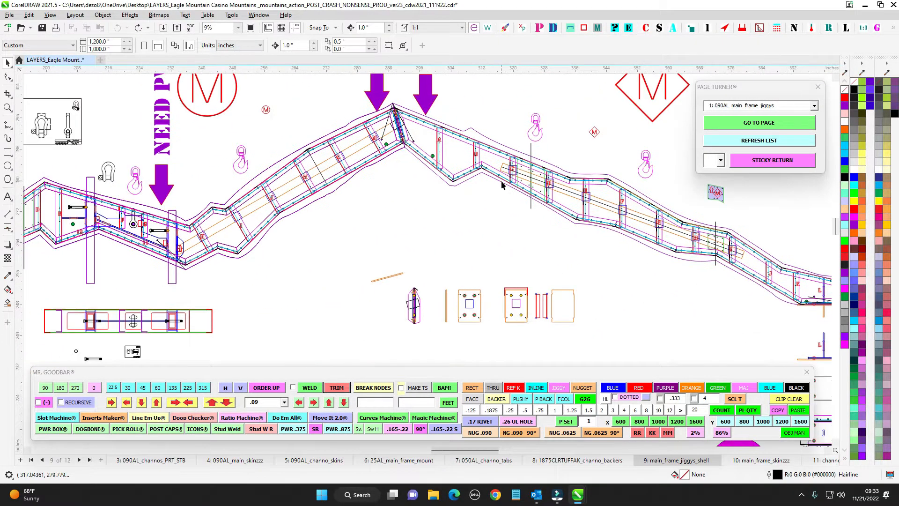
Examine the peak joint between letter M of the circle section and letter A of the diamond section
scroll(502, 181, "down", 3)
scroll(451, 133, "up", 2)
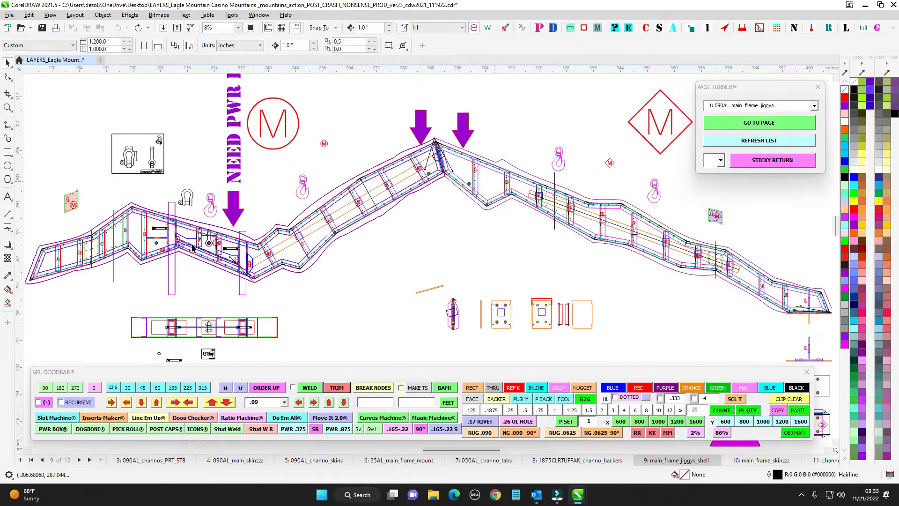
scroll(440, 150, "up", 5)
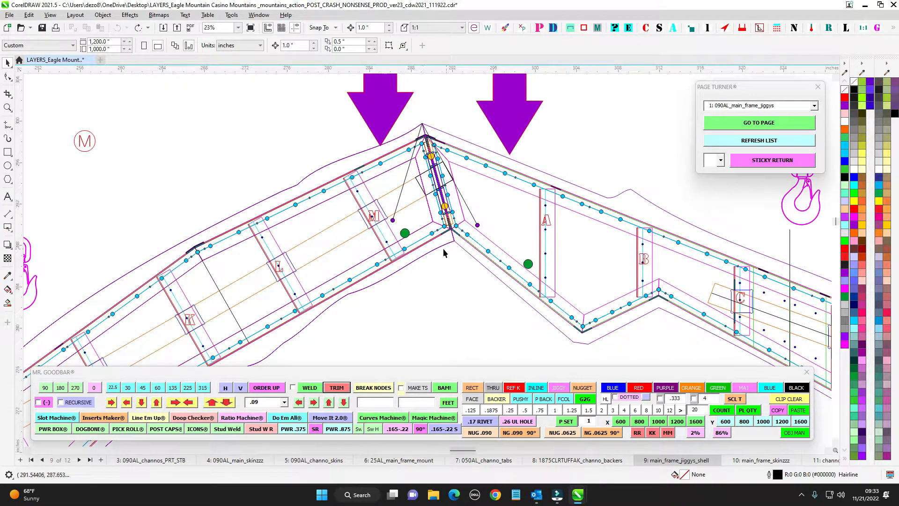
scroll(393, 213, "down", 4)
scroll(572, 281, "down", 2)
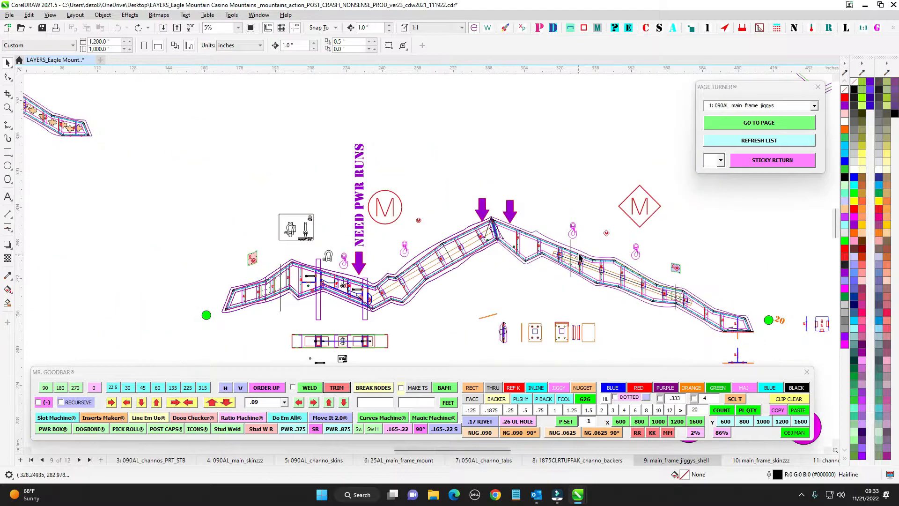
Inspect the bolts and round hanging eye between letters E and G near the NEED PWR RUNS arrow
scroll(345, 281, "up", 3)
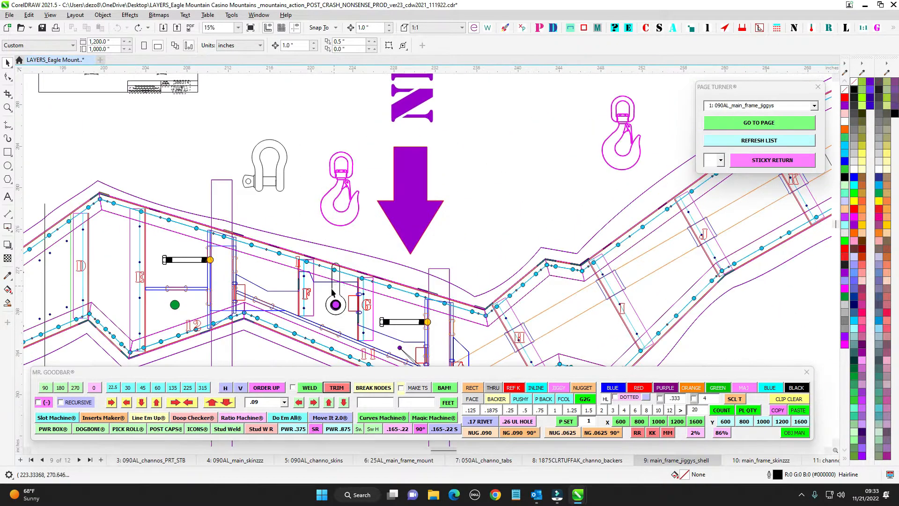
scroll(326, 294, "down", 3)
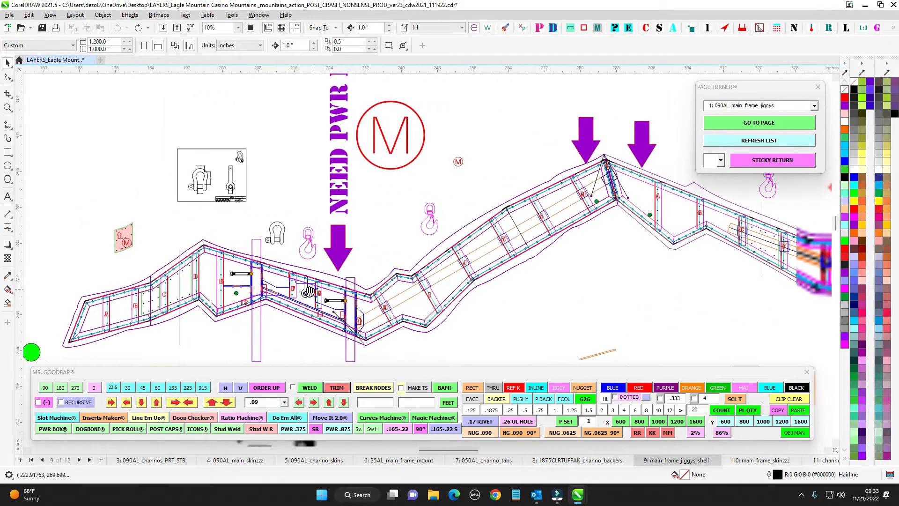
left_click_drag(514, 200, 462, 214)
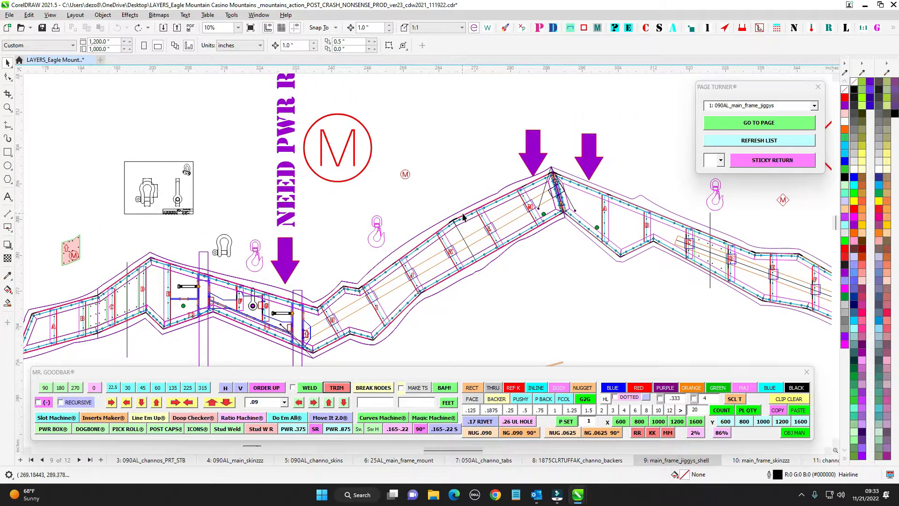
Review the complete assembled mountain frame with its M markers, power run note, lifting hooks and surrounding mount parts
scroll(341, 146, "down", 1)
left_click_drag(310, 193, 265, 330)
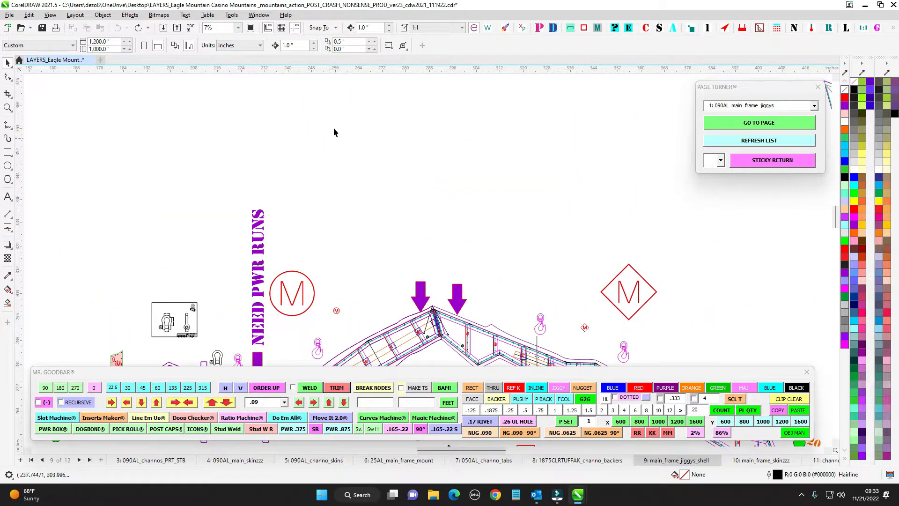
mouse_move(566, 347)
left_mouse_down()
mouse_move(539, 270)
mouse_move(564, 338)
left_mouse_up()
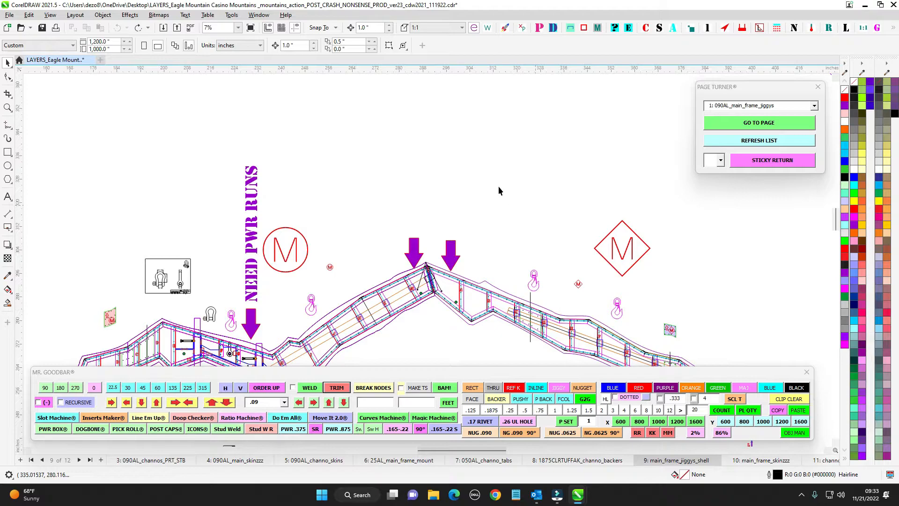
scroll(393, 181, "down", 1)
left_click_drag(402, 287, 400, 225)
scroll(403, 215, "up", 1)
scroll(408, 213, "down", 1)
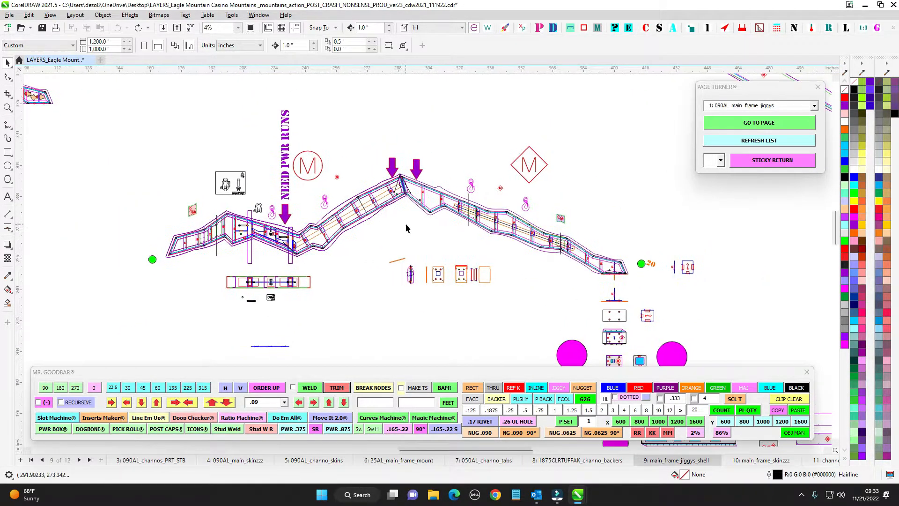
scroll(407, 227, "down", 1)
scroll(409, 225, "up", 1)
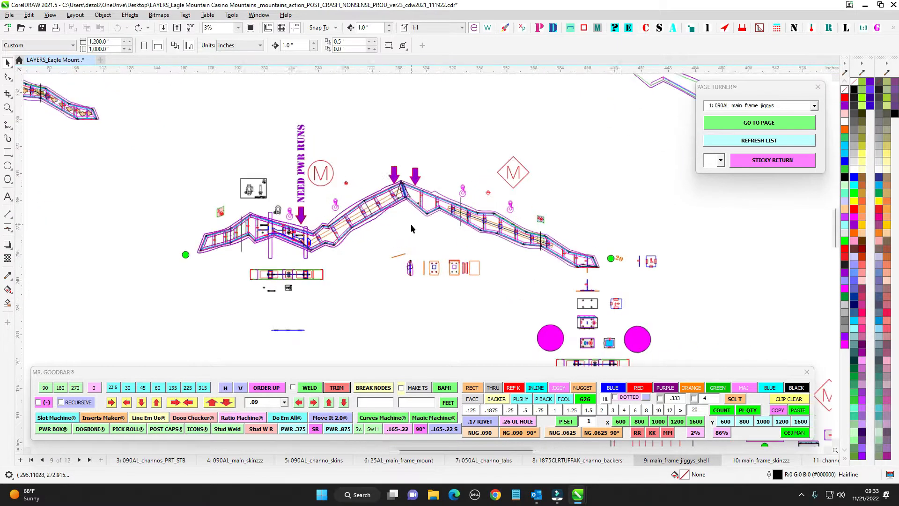
Examine the staggered row of diamond M plates lettered A to K and the drill symbols above them
scroll(401, 223, "down", 1)
mouse_move(432, 340)
left_mouse_down()
mouse_move(360, 284)
mouse_move(356, 265)
mouse_move(227, 262)
mouse_move(224, 176)
mouse_move(291, 250)
left_mouse_up()
left_click_drag(327, 321, 387, 160)
left_click_drag(369, 305, 525, 258)
scroll(555, 294, "up", 2)
left_click_drag(546, 331, 365, 234)
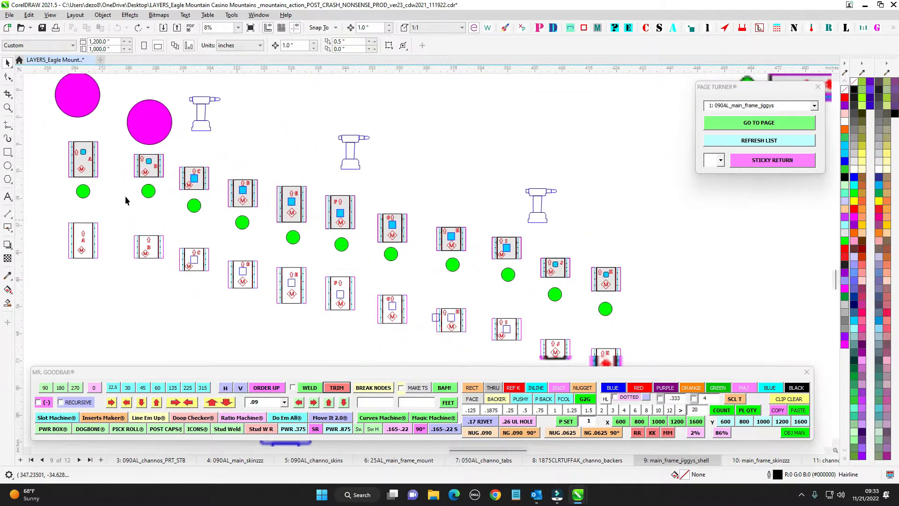
scroll(291, 222, "up", 1)
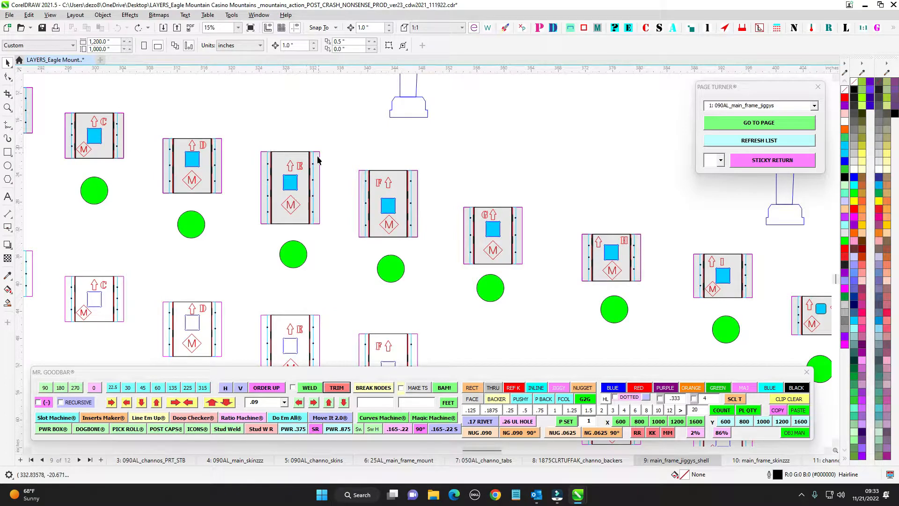
left_click_drag(479, 218, 284, 192)
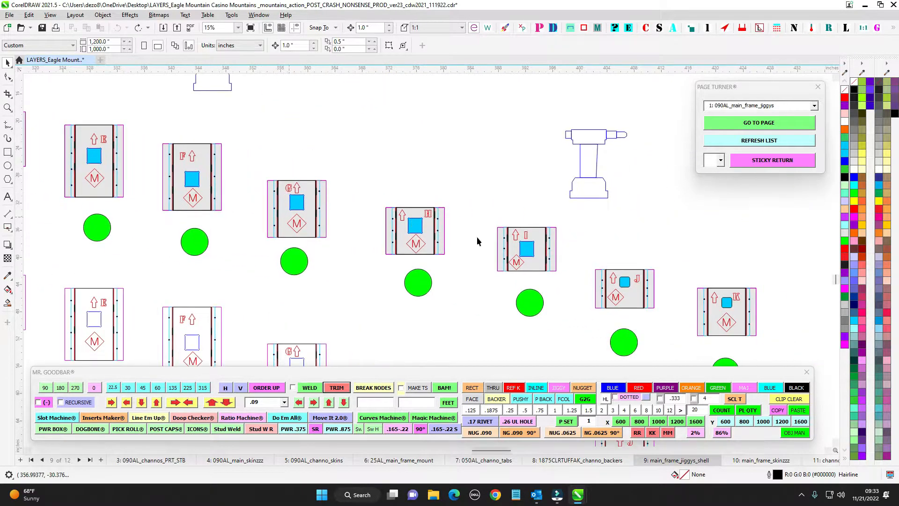
Examine the face jiggy pieces and splice plates around the RIVET SPLICE TO BACK SIDE and FACE SPLICE notes
scroll(659, 304, "down", 1)
scroll(654, 313, "down", 1)
left_click_drag(517, 334, 351, 110)
scroll(438, 256, "up", 2)
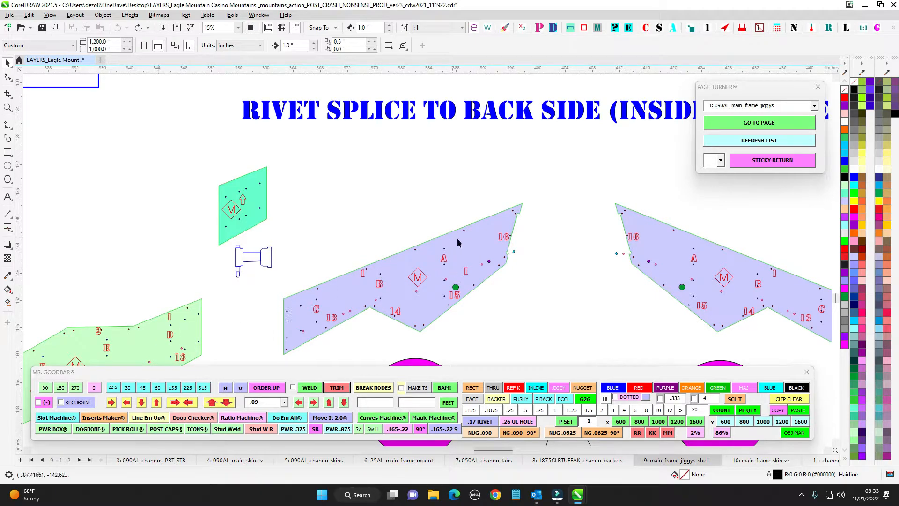
scroll(541, 294, "down", 1)
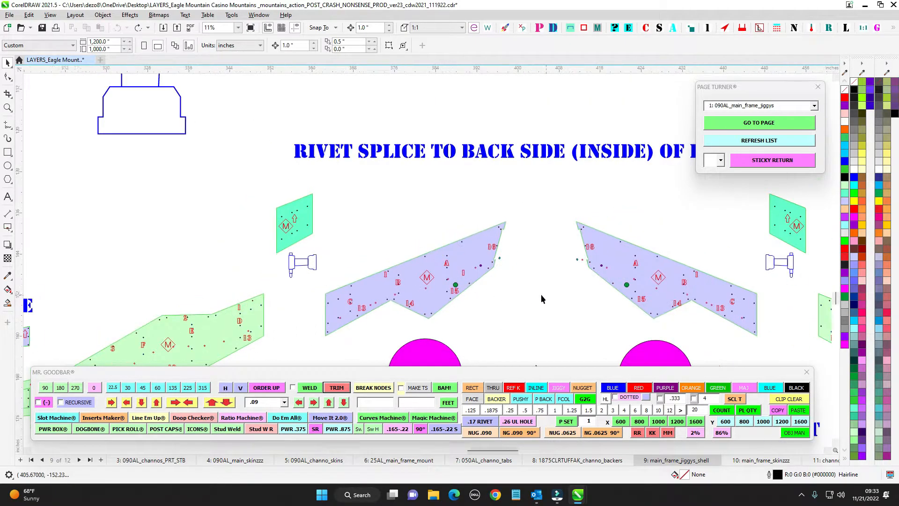
left_click_drag(400, 247, 591, 179)
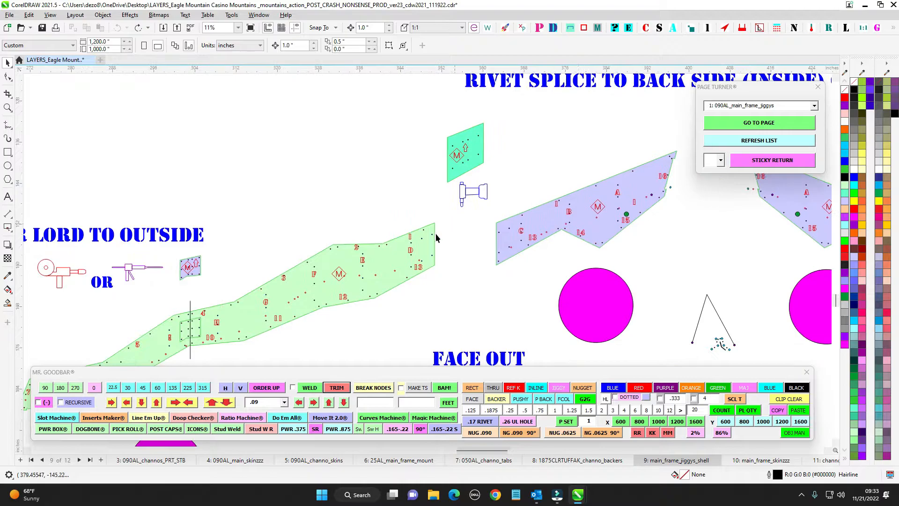
scroll(350, 286, "down", 2)
left_click_drag(442, 121, 357, 290)
scroll(358, 289, "down", 3)
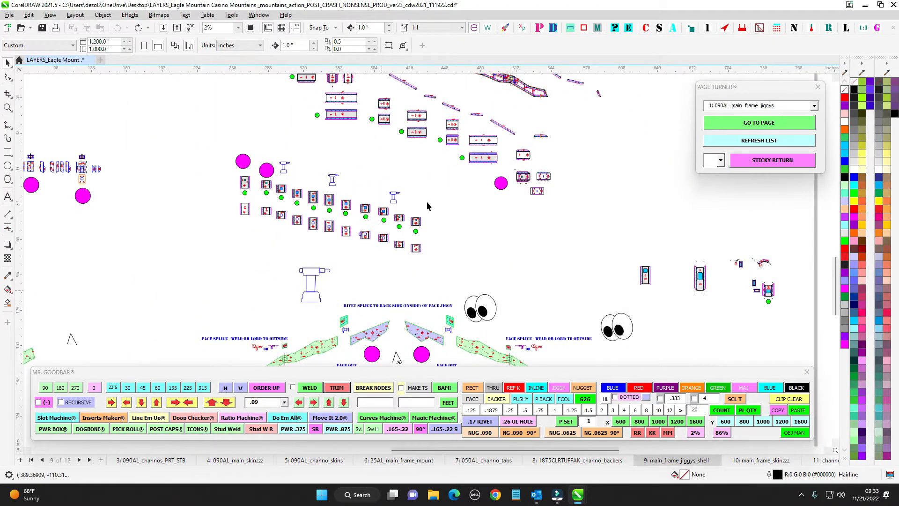
Inspect the long diamond M plates with rectangular cutouts and the smaller plates beside them
left_click_drag(421, 167, 360, 324)
left_click_drag(595, 265, 567, 328)
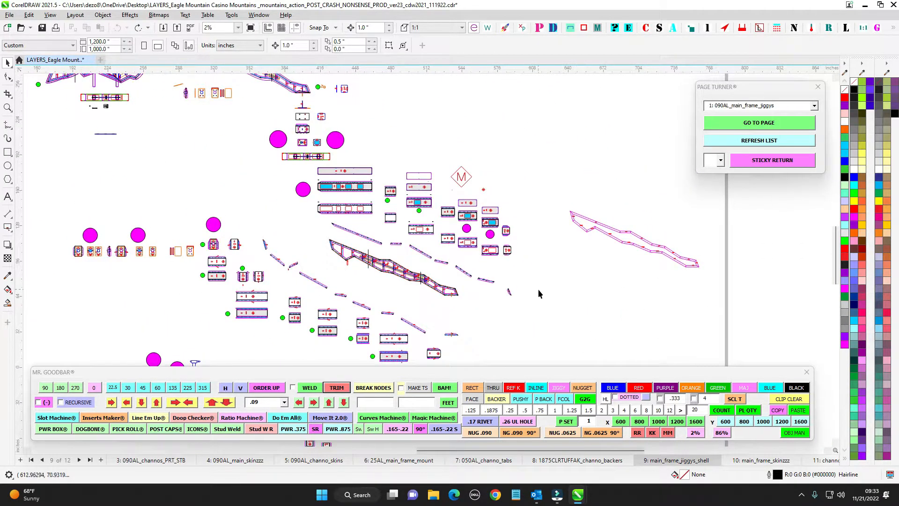
scroll(376, 199, "up", 2)
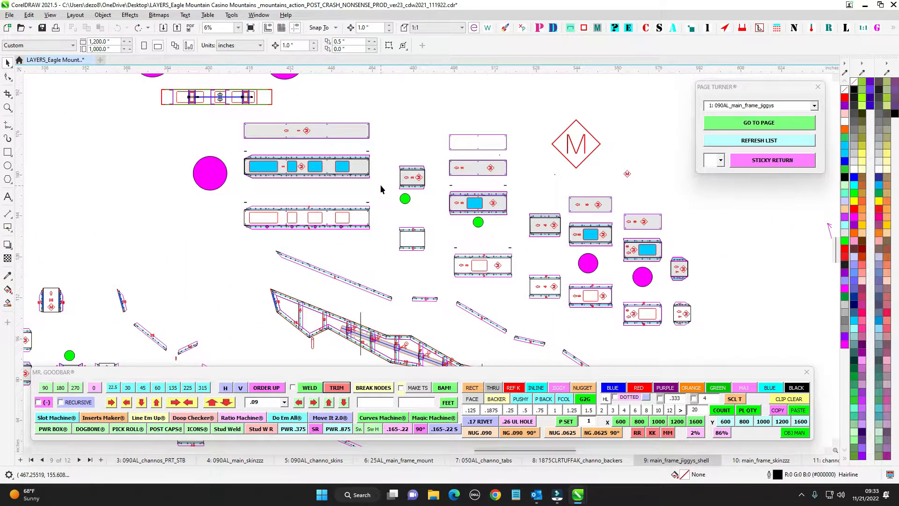
scroll(381, 184, "up", 2)
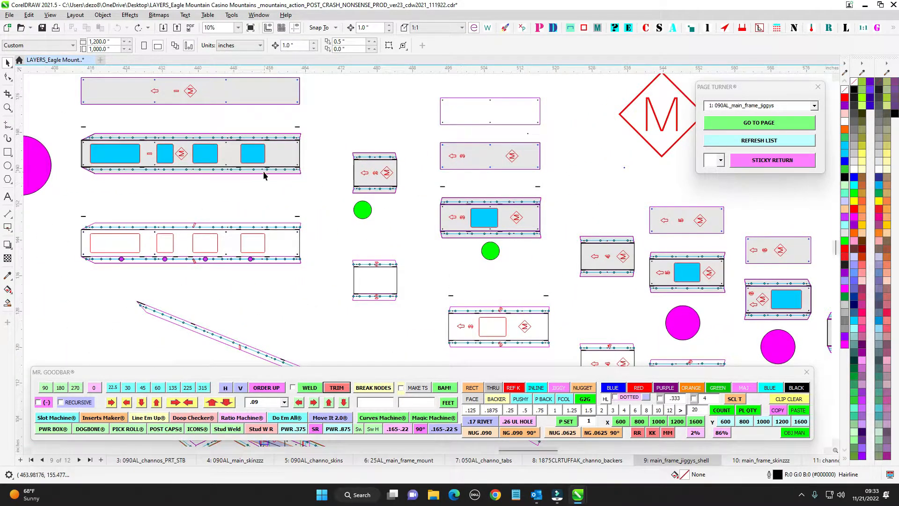
scroll(264, 175, "down", 2)
scroll(253, 168, "up", 3)
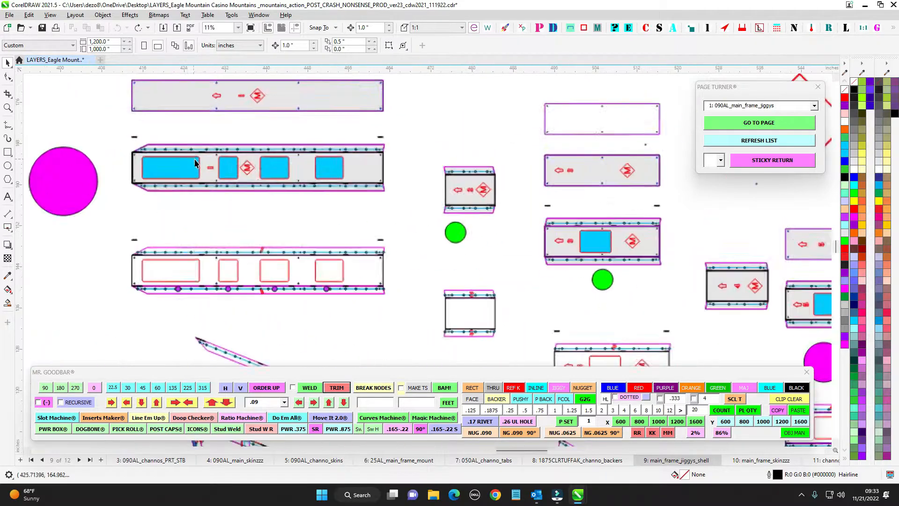
Inspect the diamond M frame assembly from its tapered lower end to its peak, with the numbered flange strips around it
scroll(380, 97, "down", 2)
scroll(290, 178, "up", 2)
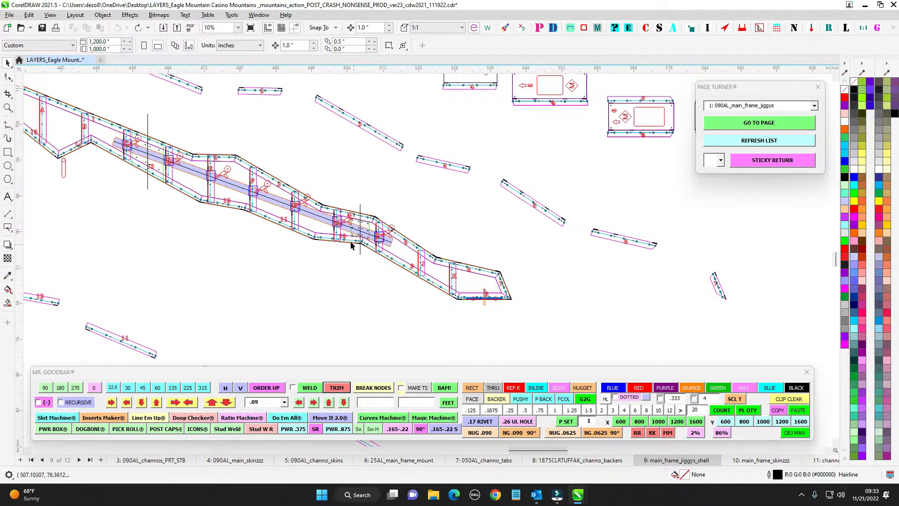
left_click_drag(100, 156, 416, 320)
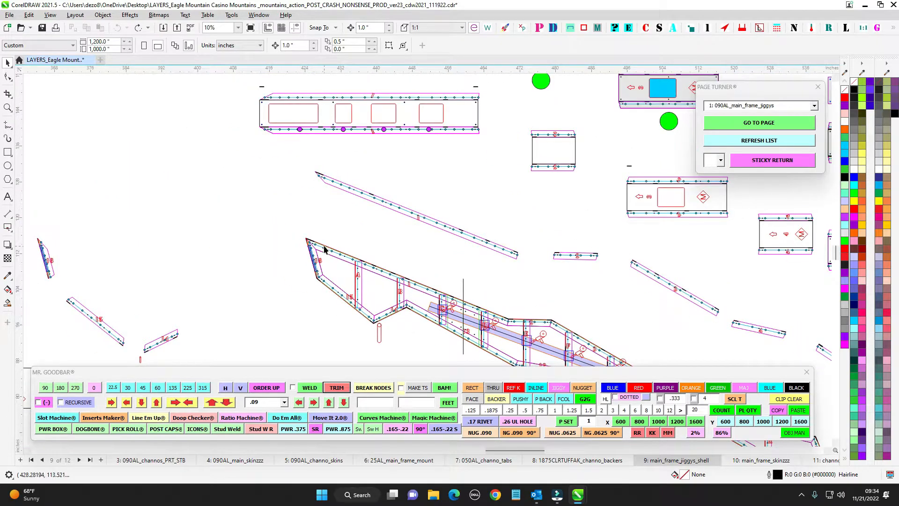
scroll(325, 250, "down", 2)
scroll(397, 285, "down", 1)
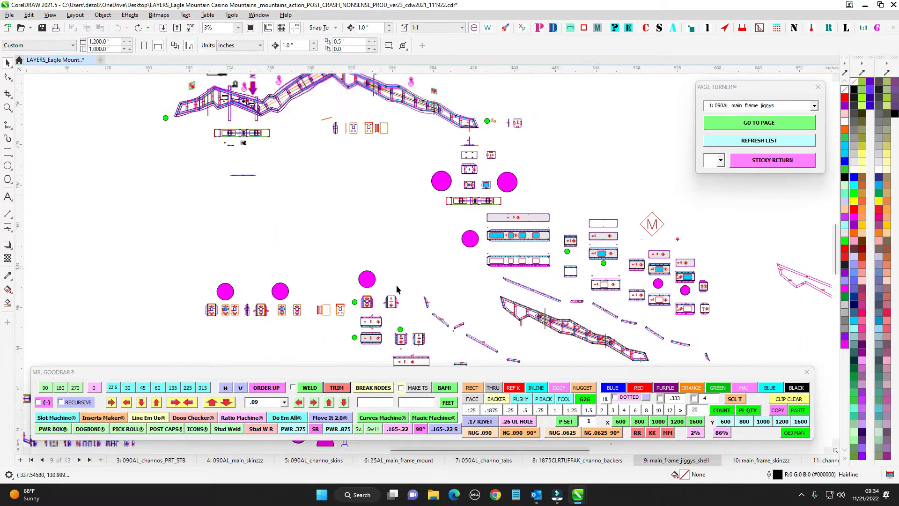
Review the remaining part groups on the main_frame_jiggys_shell page down to the FACE OUT face jiggies
scroll(396, 285, "down", 1)
left_click_drag(388, 274, 395, 313)
mouse_move(275, 288)
left_mouse_down()
mouse_move(402, 263)
mouse_move(480, 215)
mouse_move(415, 191)
left_mouse_up()
mouse_move(521, 302)
left_mouse_down()
mouse_move(305, 244)
mouse_move(158, 168)
left_mouse_up()
left_click_drag(440, 273, 556, 203)
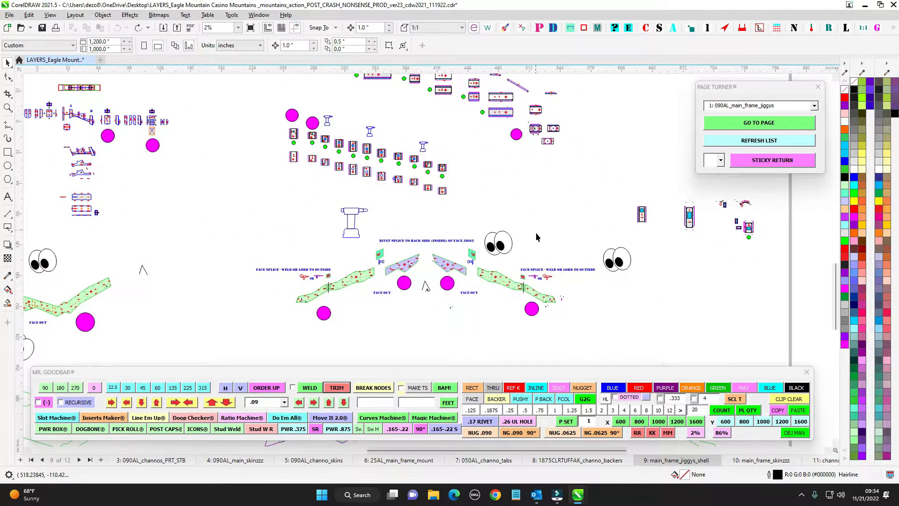
Open the main_frame_skinzzz page and view its STB face skins
left_click(753, 460)
left_click_drag(386, 175, 503, 303)
scroll(312, 162, "up", 1)
scroll(287, 113, "up", 1)
left_click_drag(326, 133, 412, 186)
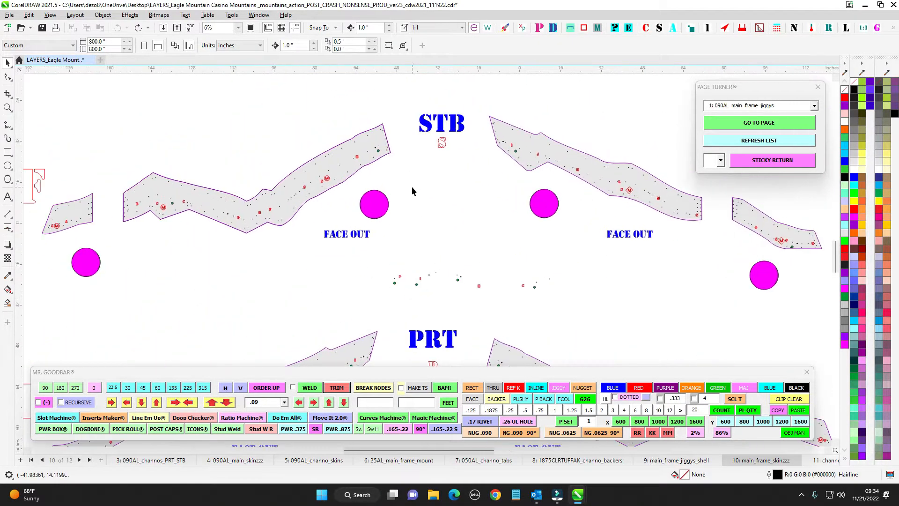
Inspect the lettered holes on the larger circle M skin in the STB set
scroll(372, 150, "up", 2)
left_click_drag(373, 145, 538, 191)
scroll(534, 187, "down", 2)
left_click_drag(497, 158, 516, 150)
scroll(510, 144, "up", 1)
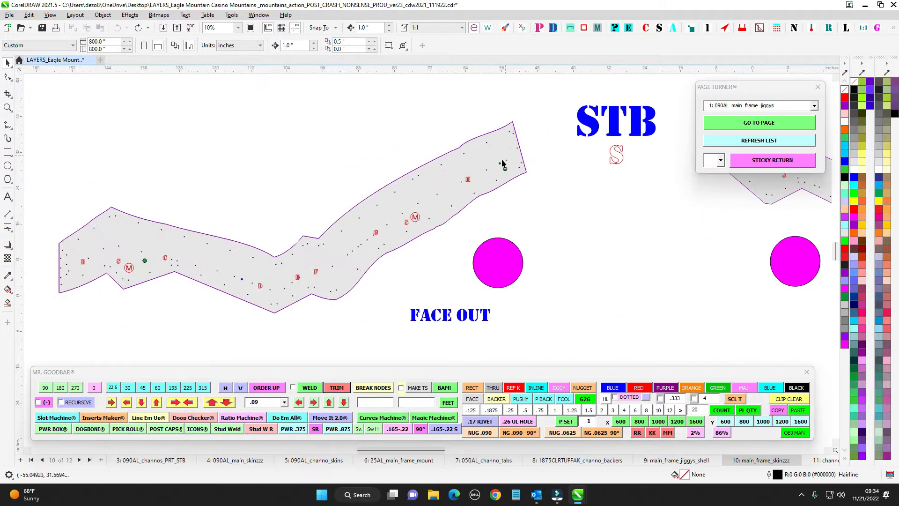
left_click_drag(454, 309, 457, 221)
scroll(432, 118, "up", 1)
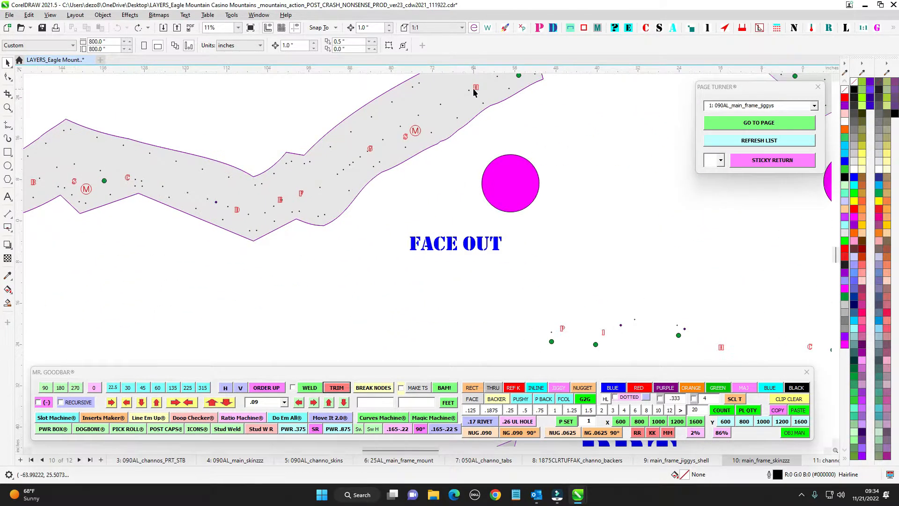
left_click_drag(92, 197, 193, 220)
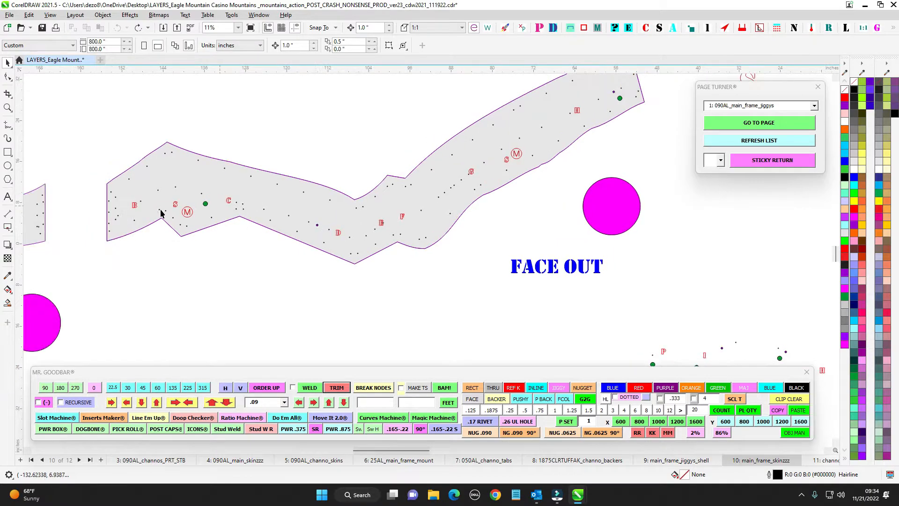
left_click_drag(586, 89, 585, 154)
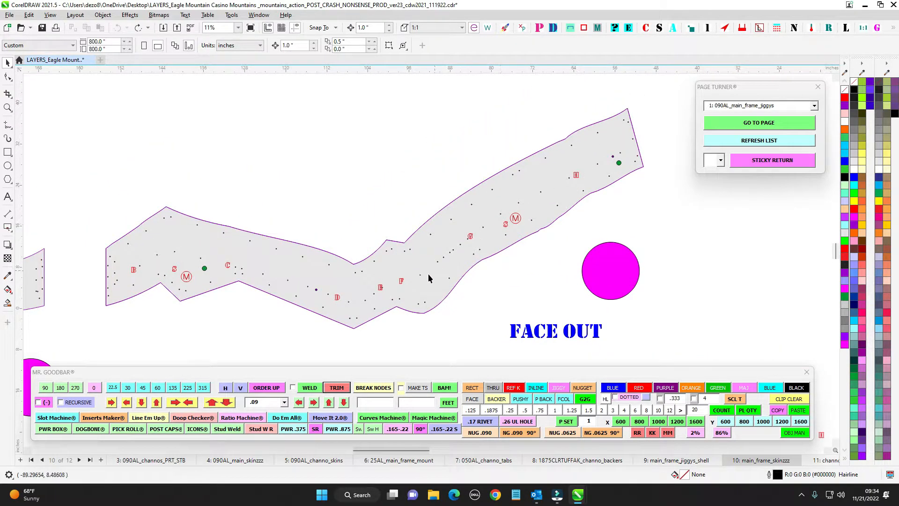
Examine the small A section of the STB circle M skin and its split from section B
left_click_drag(202, 266, 343, 259)
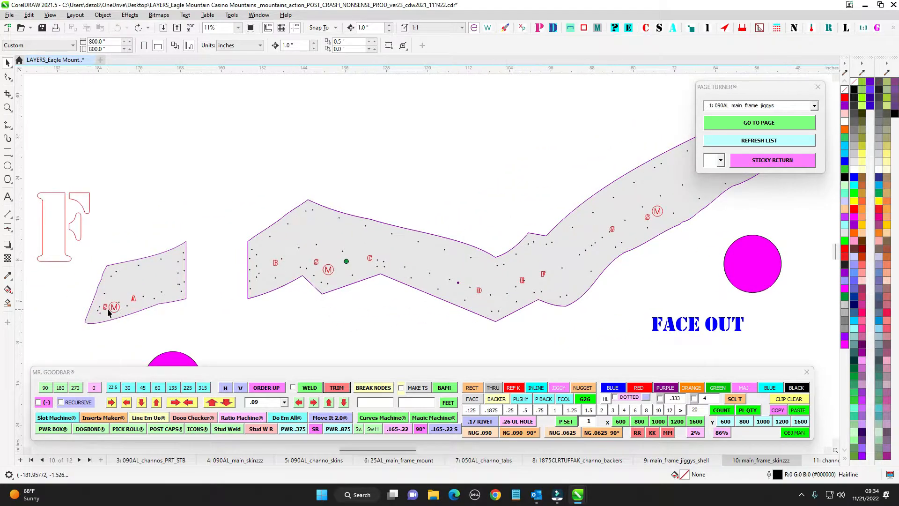
scroll(422, 277, "down", 2)
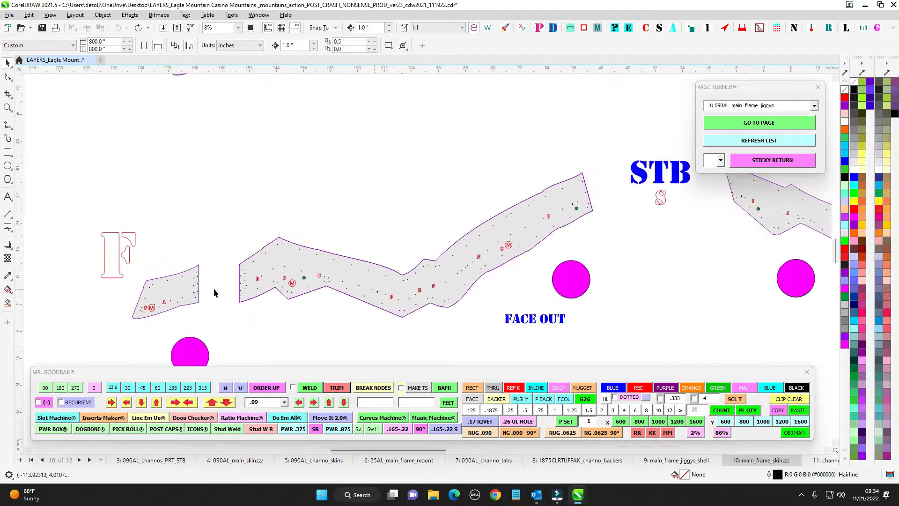
scroll(213, 288, "up", 4)
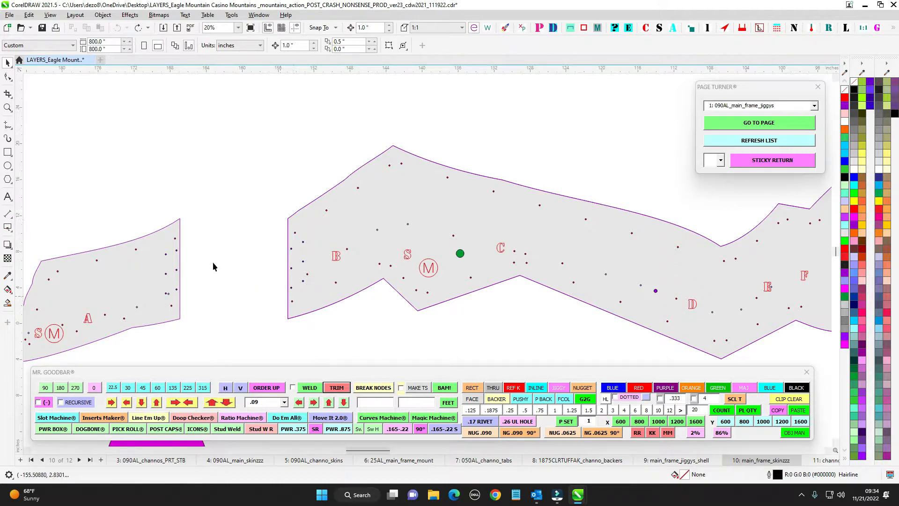
scroll(257, 229, "down", 2)
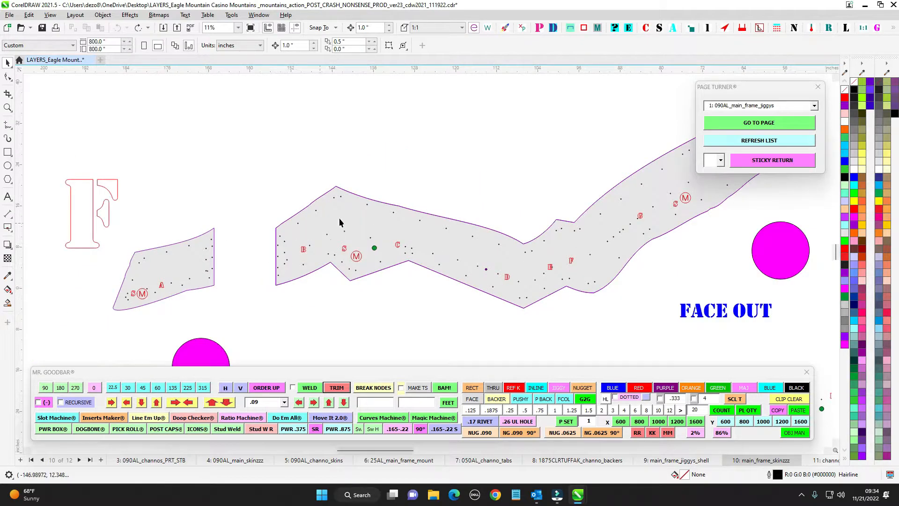
Follow the STB skins across the page and examine the outlined diamond M mountain layout above them
left_click_drag(583, 221, 282, 302)
scroll(561, 189, "down", 2)
left_click_drag(572, 227, 272, 233)
scroll(542, 314, "down", 2)
left_click_drag(542, 313, 485, 240)
scroll(504, 230, "down", 2)
left_click_drag(493, 152, 429, 258)
scroll(367, 212, "up", 2)
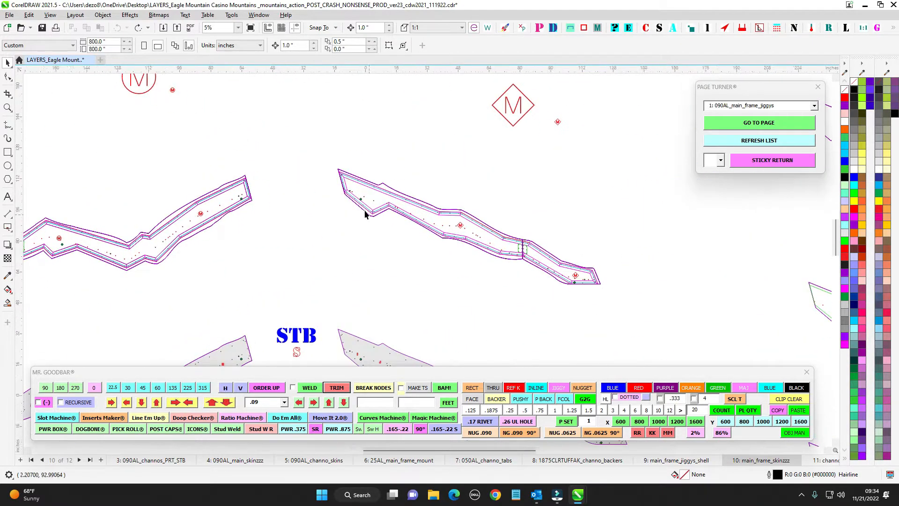
Compare the outlined mountain layout with the STB and PRT skin sets beneath it
scroll(596, 291, "down", 1)
left_click_drag(462, 305, 470, 263)
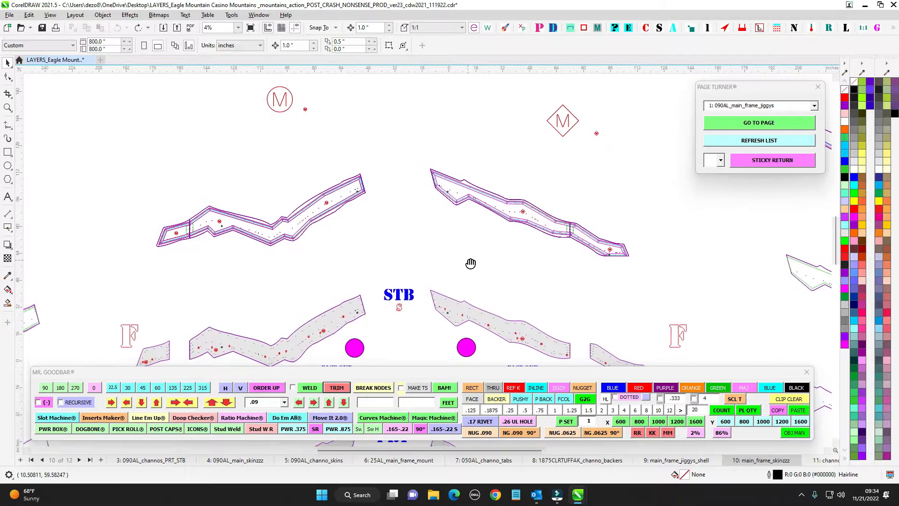
left_click_drag(447, 225, 453, 210)
scroll(454, 232, "down", 3)
scroll(459, 223, "up", 1)
left_click_drag(474, 292, 448, 204)
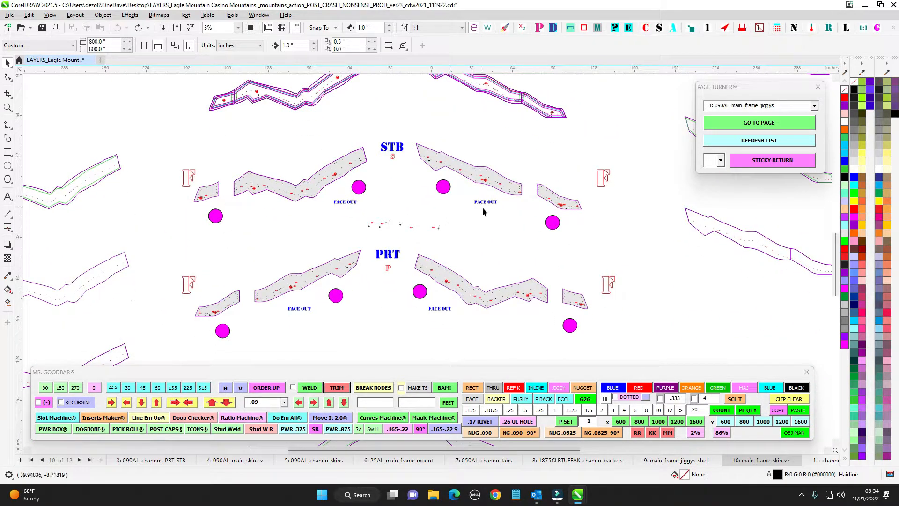
left_click_drag(656, 313, 496, 265)
Open the channos page and review its PRT and STB channel layouts
left_click(827, 461)
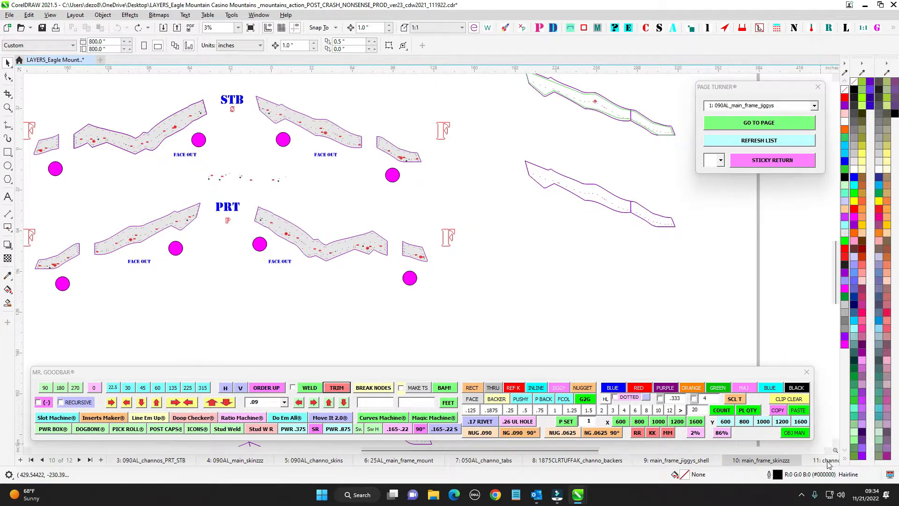
scroll(485, 215, "down", 2)
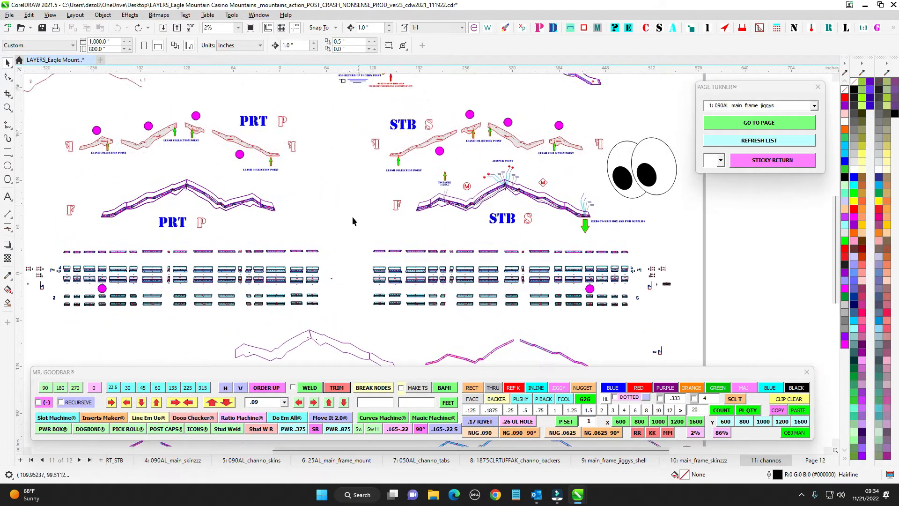
left_click_drag(355, 292, 383, 232)
Open Page 12 and examine the REV CHANNO BOTTOM OF FACE part with its .050 ALUM strip note
left_click(824, 460)
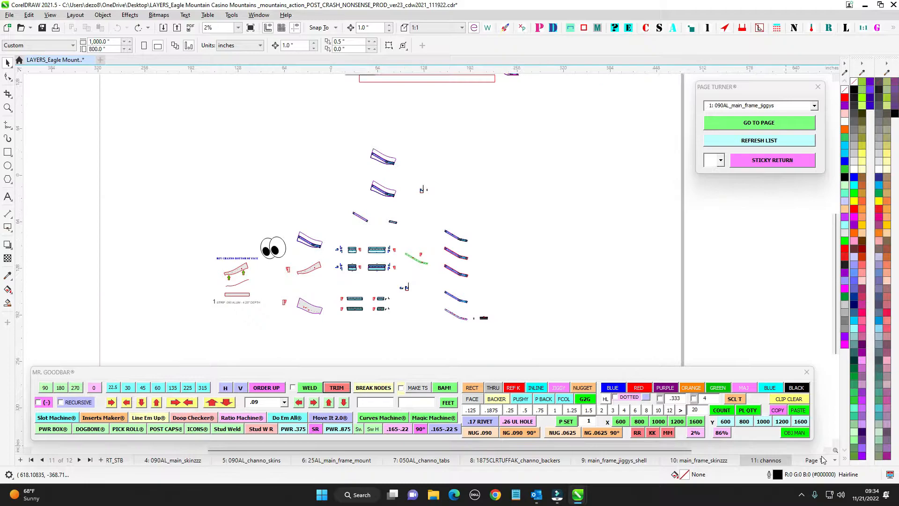
scroll(300, 275, "up", 2)
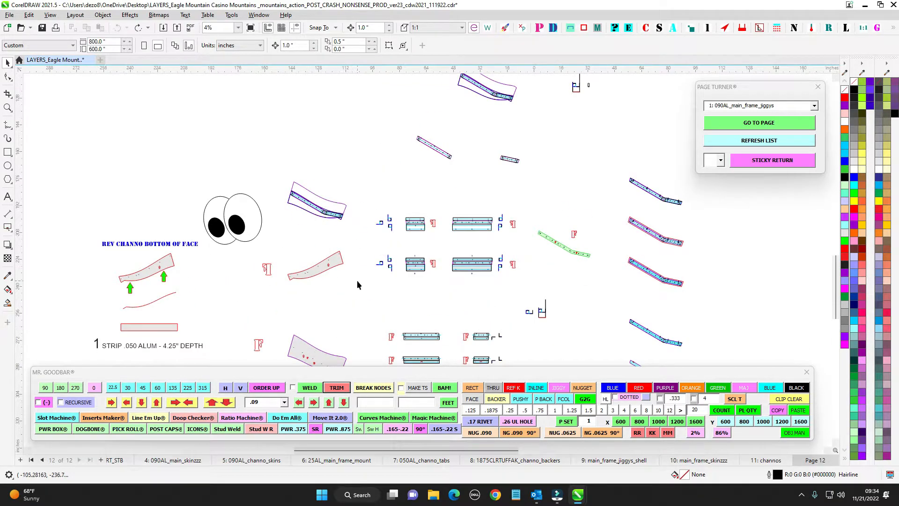
scroll(281, 277, "up", 2)
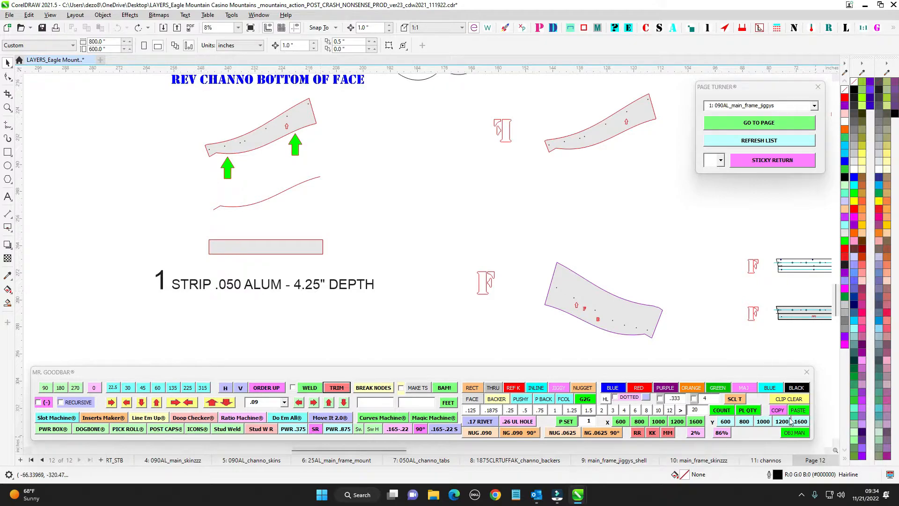
scroll(389, 283, "down", 4)
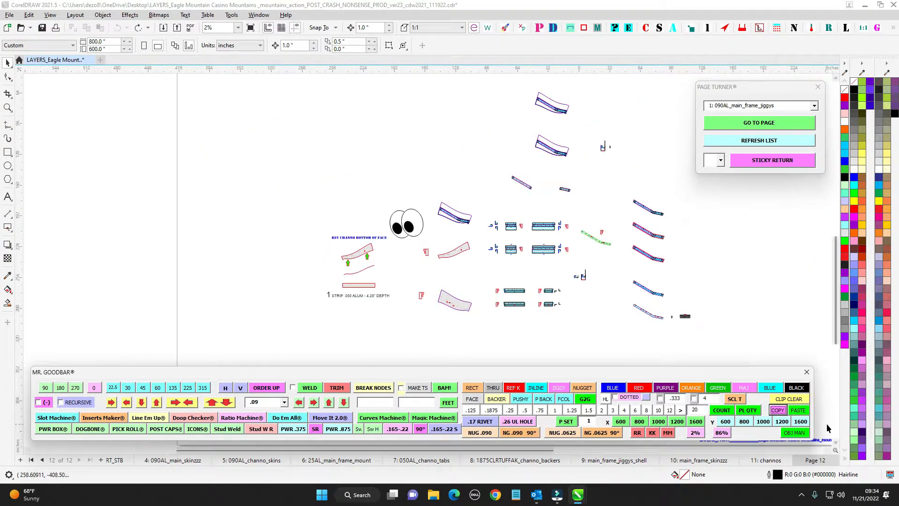
Return to the channos page and select the STRIPS .050 ALUM - 4.5" DEPTH note
left_click(778, 461)
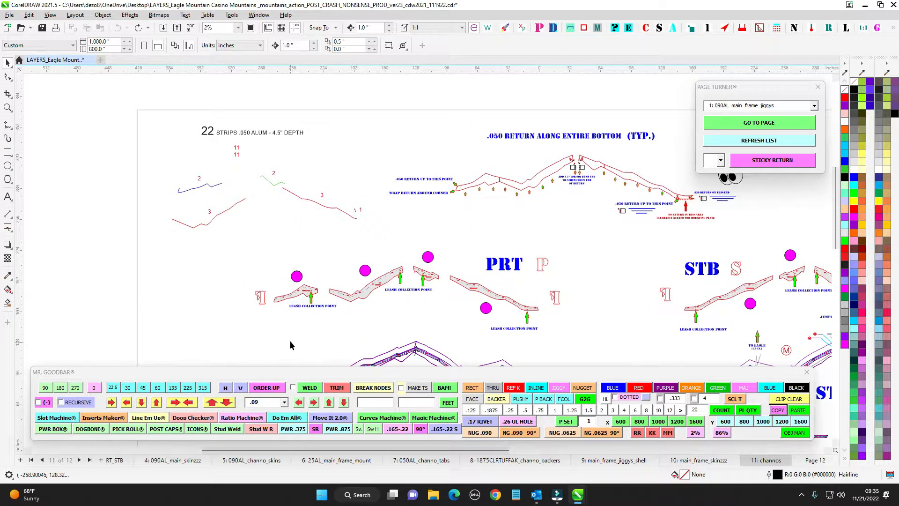
scroll(283, 135, "up", 4)
left_click(270, 131)
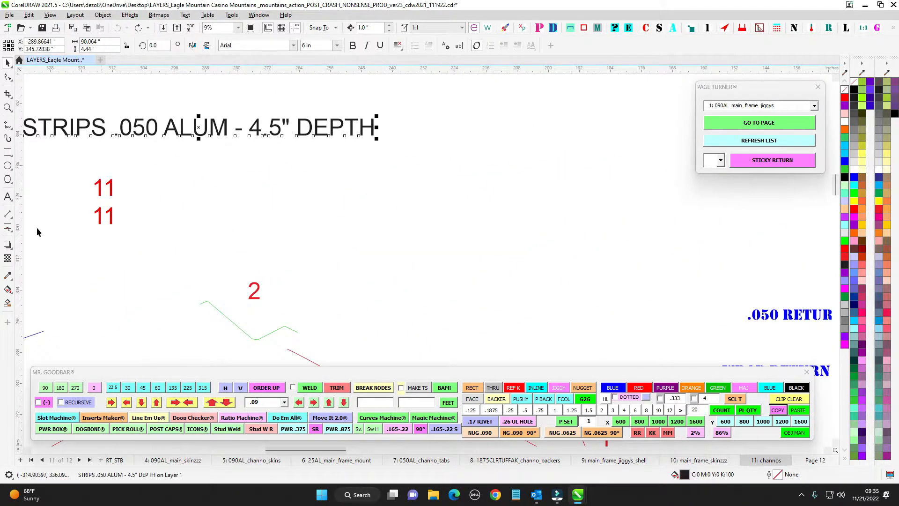
Change the depth in the STRIPS .050 ALUM note to 4.25"
key("F8")
type("2")
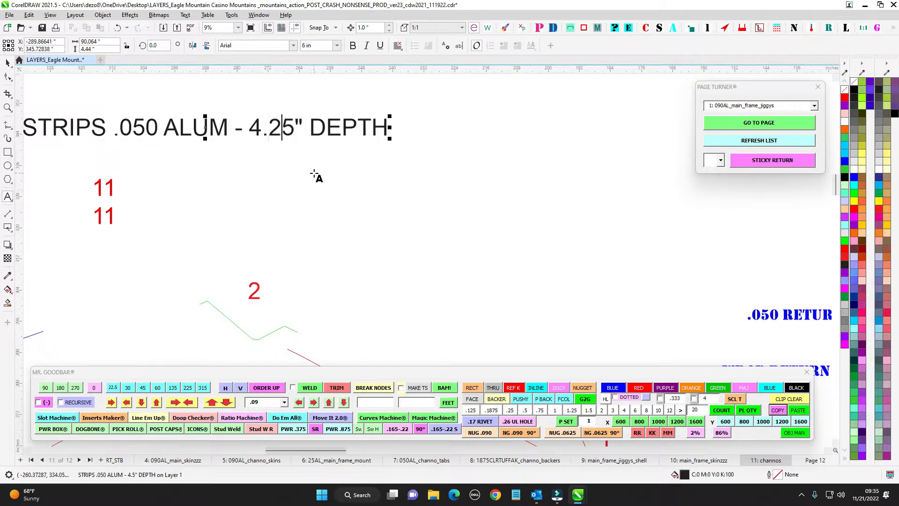
left_click(8, 63)
scroll(361, 174, "down", 4)
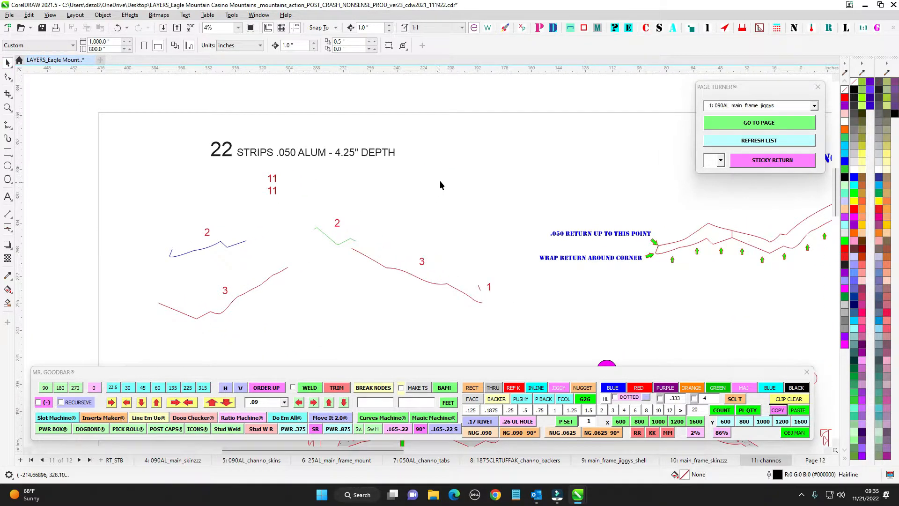
Examine the counted strip outlines beneath the note and the .050 RETURN ALONG ENTIRE BOTTOM (TYP.) diagram
scroll(432, 249, "up", 3)
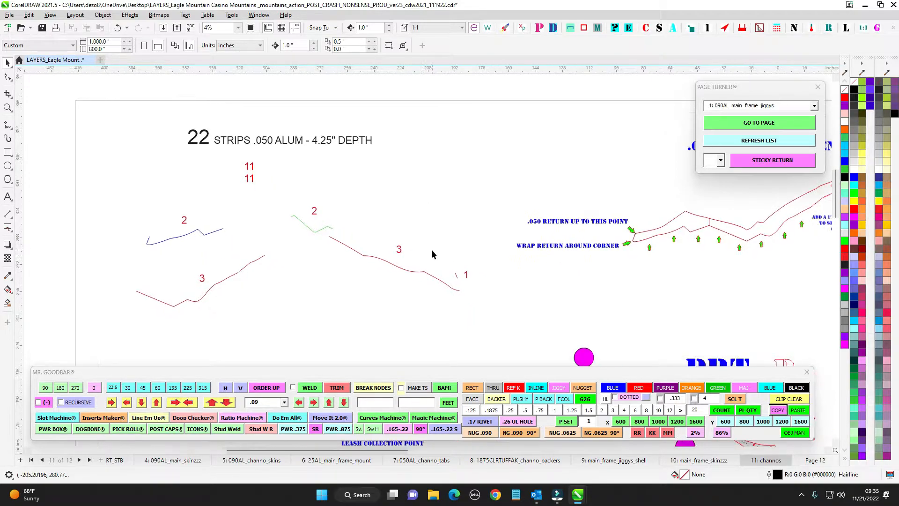
scroll(152, 156, "down", 1)
left_click_drag(151, 156, 385, 221)
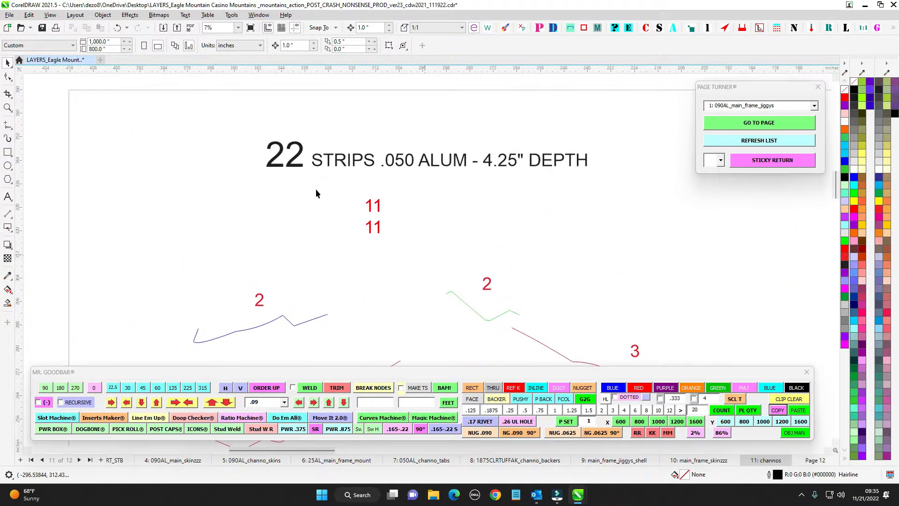
left_click(284, 154)
scroll(327, 221, "down", 3)
left_click_drag(328, 221, 274, 179)
left_click_drag(271, 177, 313, 192)
left_click_drag(326, 249, 188, 196)
scroll(441, 269, "down", 3)
left_click_drag(440, 270, 174, 237)
scroll(188, 240, "down", 1)
scroll(389, 160, "up", 1)
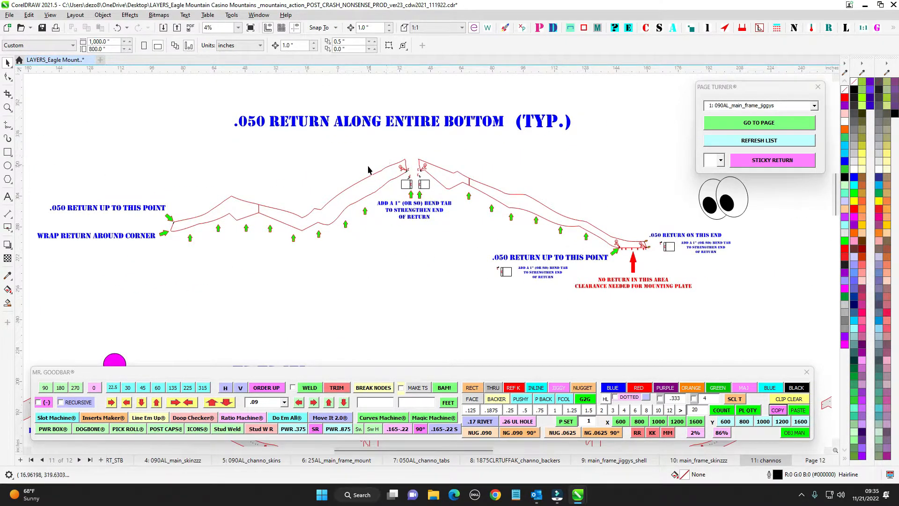
scroll(370, 170, "up", 1)
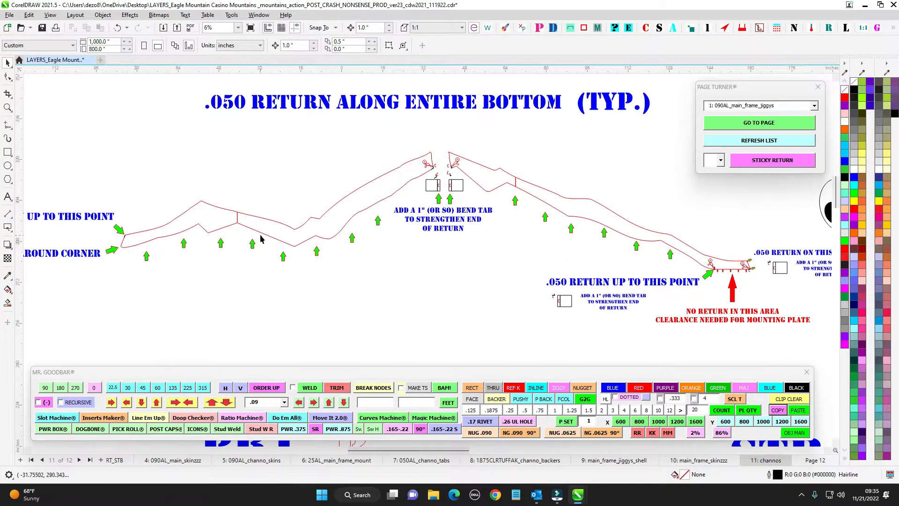
Examine the rows of unfolded channel parts below the STB and PRT mountain layouts
scroll(417, 202, "down", 2)
scroll(460, 282, "down", 1)
left_click_drag(460, 283, 343, 148)
left_click_drag(394, 236, 324, 110)
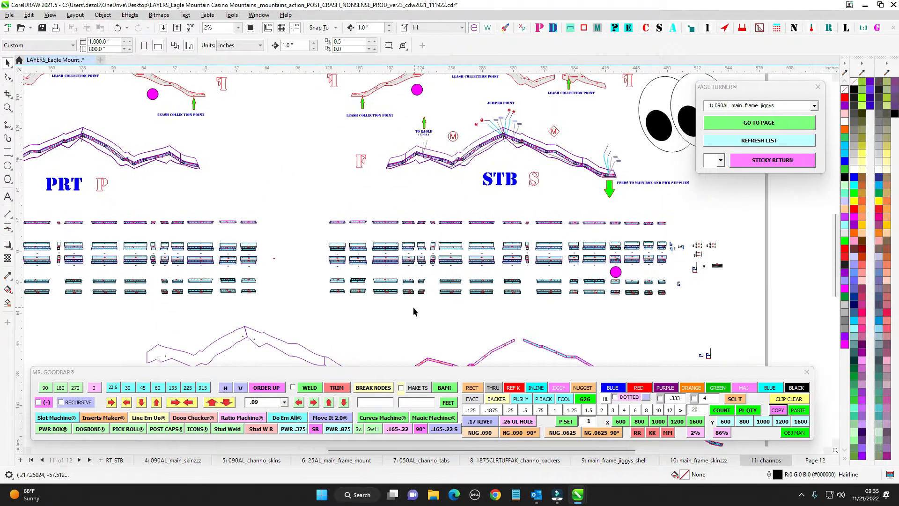
scroll(413, 307, "up", 1)
left_click_drag(529, 221, 568, 180)
left_click_drag(498, 194, 281, 231)
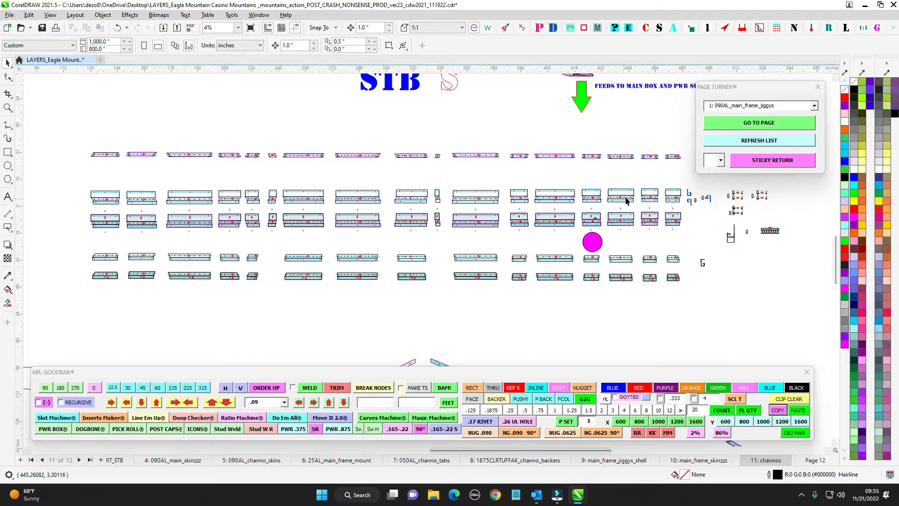
scroll(627, 198, "up", 7)
scroll(633, 211, "down", 5)
left_click_drag(636, 245, 536, 246)
scroll(627, 205, "up", 4)
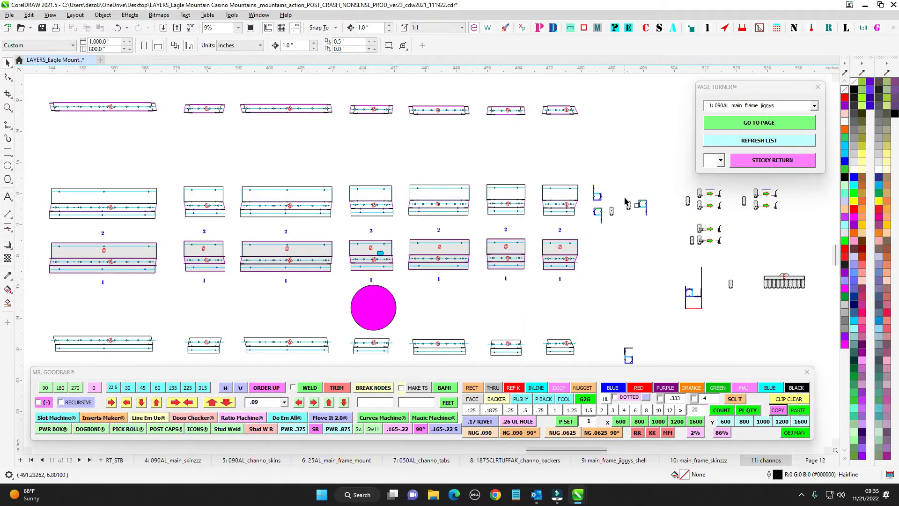
scroll(625, 199, "down", 2)
left_click_drag(596, 262, 616, 239)
left_click_drag(473, 258, 615, 255)
scroll(284, 244, "down", 1)
left_click_drag(284, 244, 546, 268)
left_click_drag(195, 265, 440, 249)
scroll(330, 247, "up", 5)
scroll(332, 246, "down", 3)
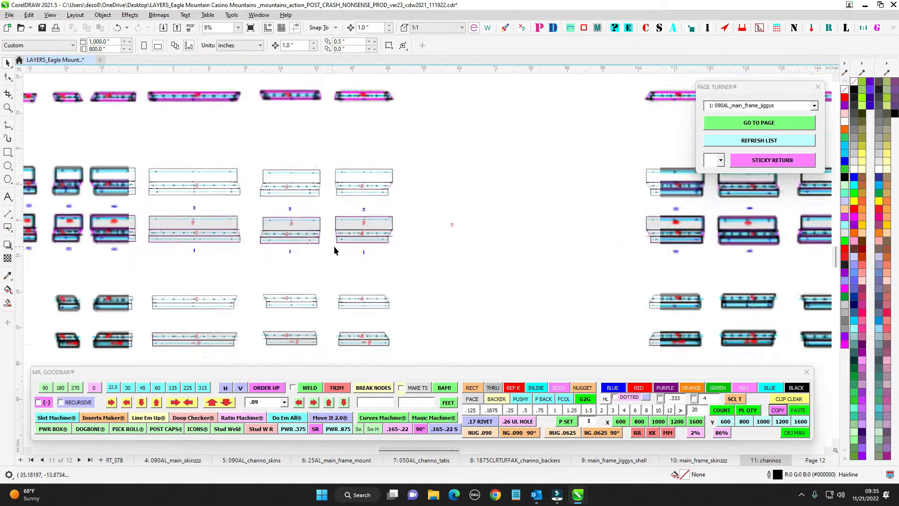
Trace the PRT layouts back to the .050 return diagram and inspect its WRAP RETURN AROUND CORNER point
left_click_drag(335, 251, 493, 257)
scroll(456, 271, "down", 2)
left_click_drag(384, 195, 382, 330)
left_click_drag(378, 243, 378, 268)
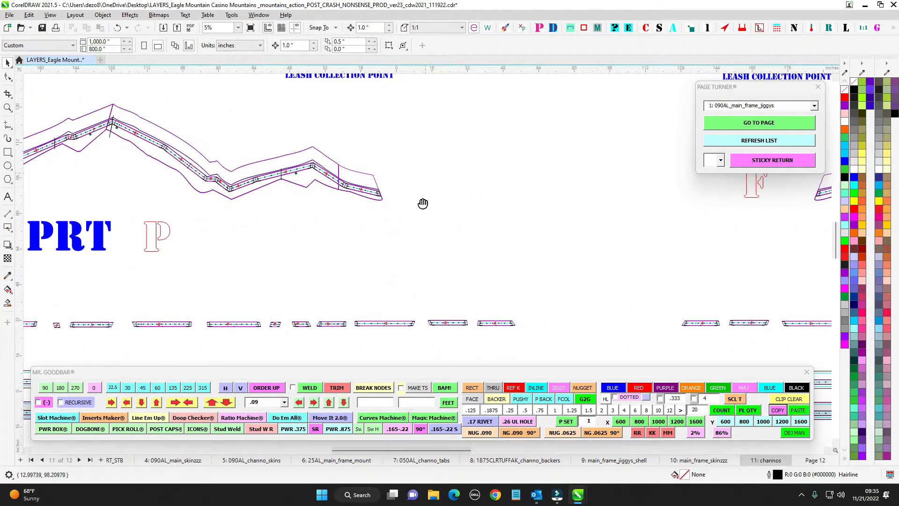
left_click_drag(423, 203, 403, 327)
left_click_drag(220, 228, 364, 361)
left_click_drag(342, 171, 470, 212)
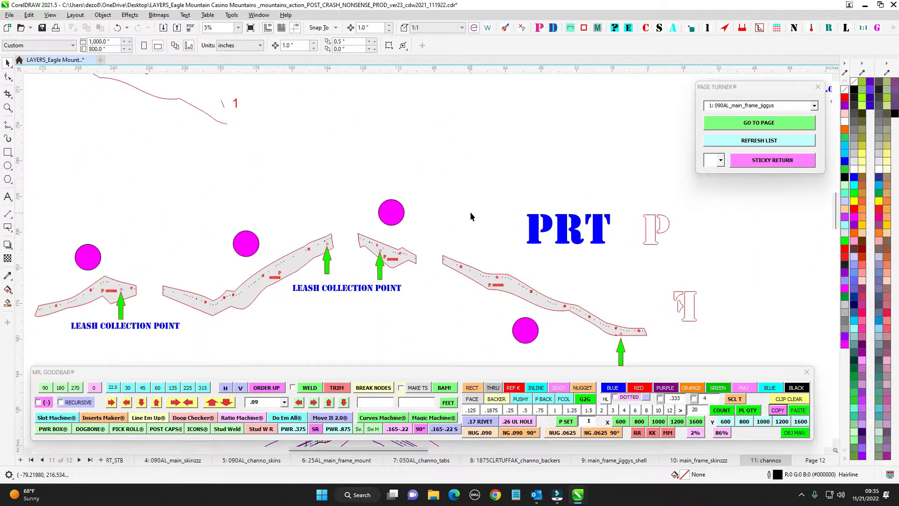
scroll(470, 212, "down", 1)
left_click_drag(268, 217, 335, 304)
left_click_drag(391, 182, 214, 174)
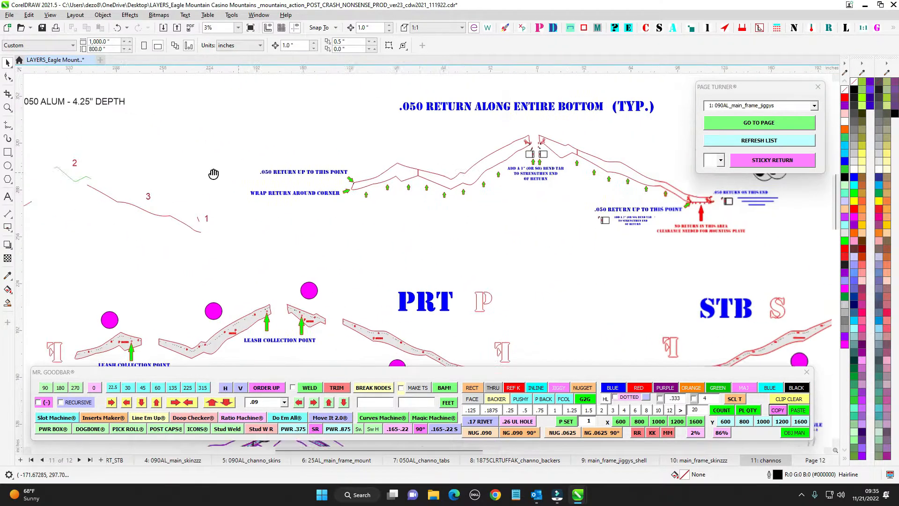
scroll(408, 177, "up", 1)
scroll(220, 185, "up", 4)
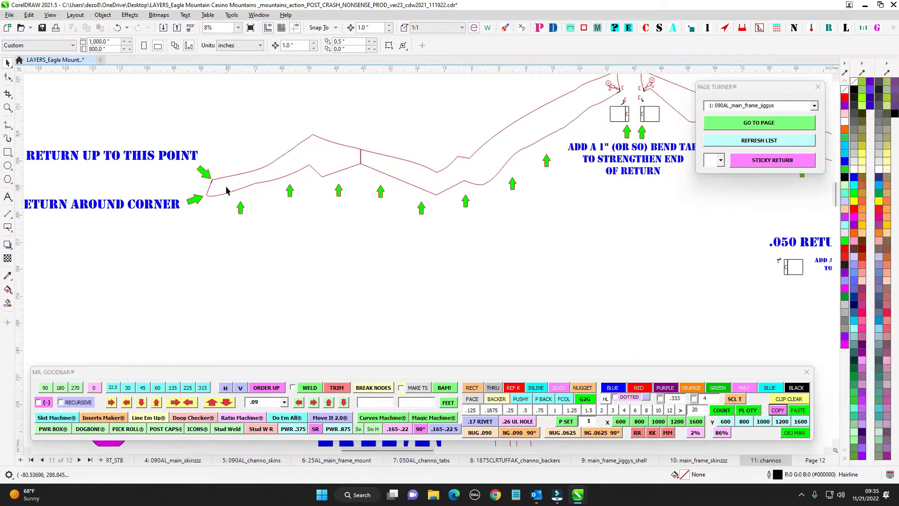
scroll(472, 196, "up", 1)
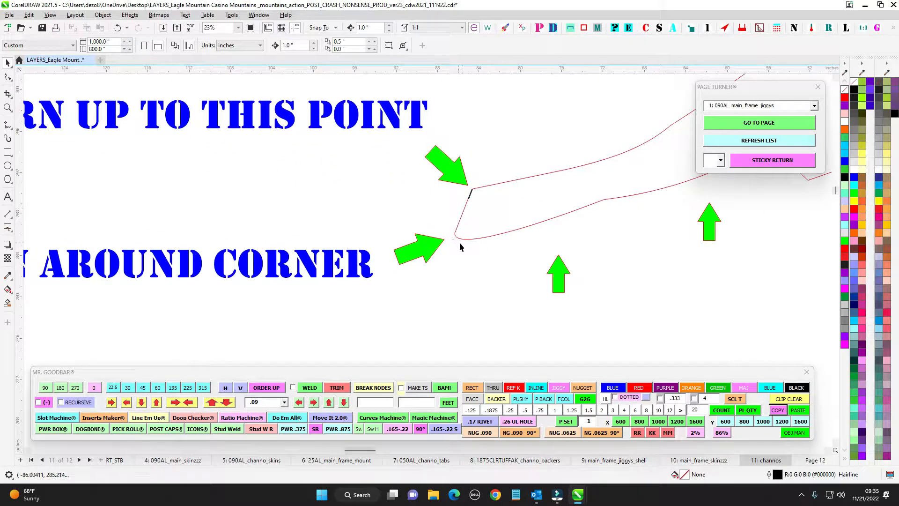
scroll(502, 233, "down", 4)
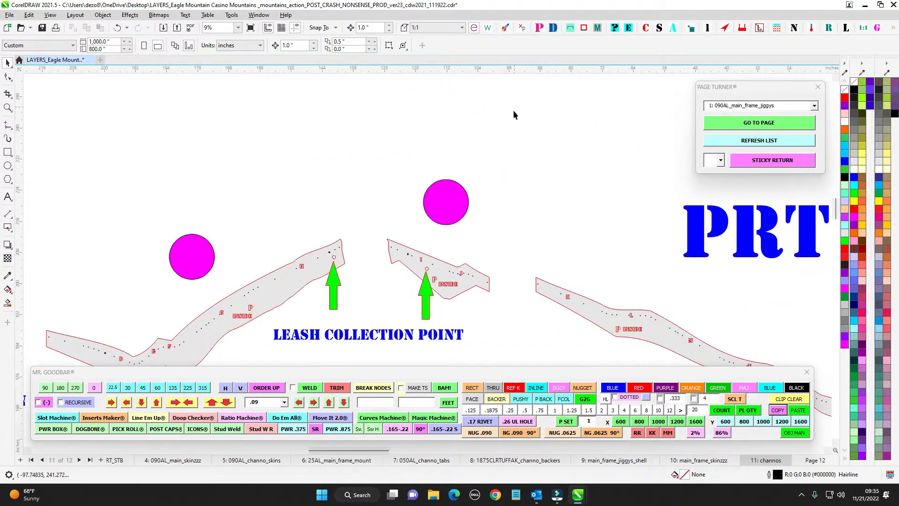
Inspect the PRT pieces marked P INSIDE, from the rounded end at letter A across the gap between C and D
scroll(386, 221, "up", 6)
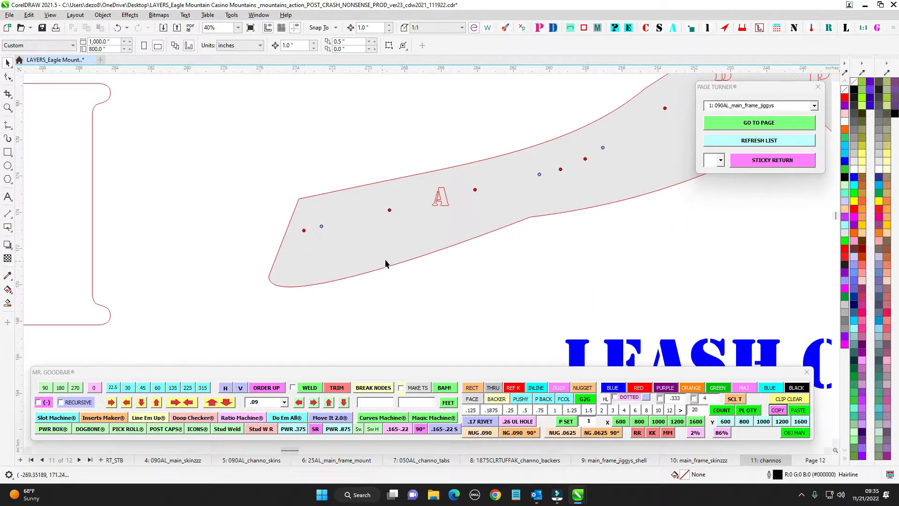
scroll(505, 224, "down", 4)
scroll(421, 281, "up", 2)
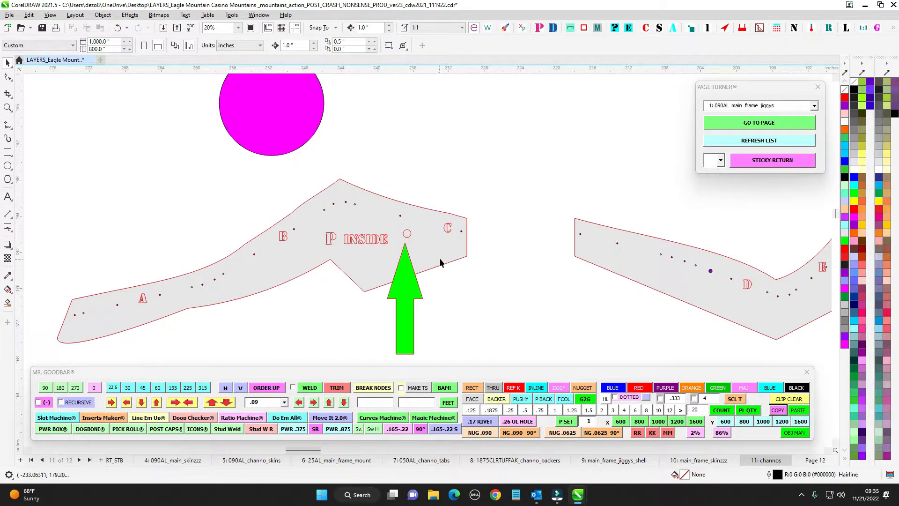
scroll(548, 276, "down", 1)
left_click_drag(553, 280, 430, 192)
scroll(350, 251, "up", 2)
scroll(344, 220, "down", 3)
scroll(382, 226, "down", 3)
scroll(429, 192, "up", 1)
Compare the vertical seam near letter N in the PRT channel layout with the gap between the P INSIDE pieces
left_click_drag(474, 278, 492, 123)
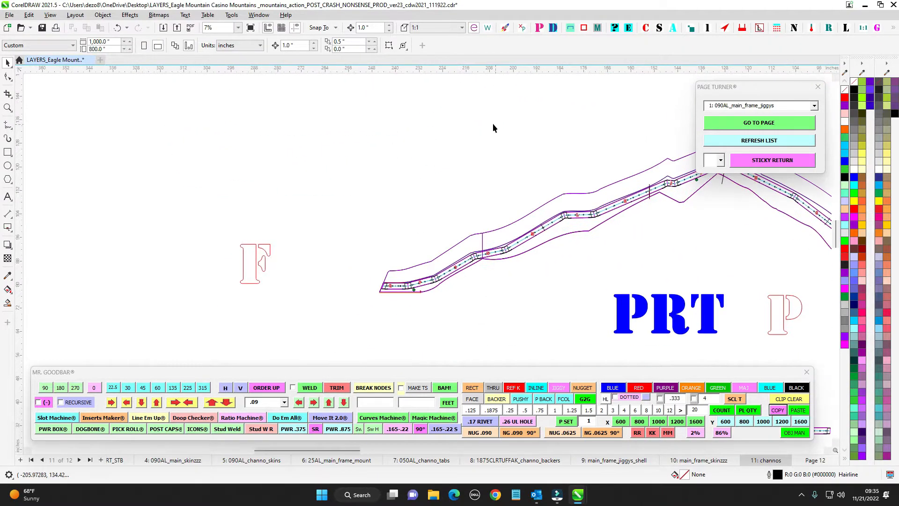
scroll(509, 142, "down", 1)
scroll(429, 286, "up", 3)
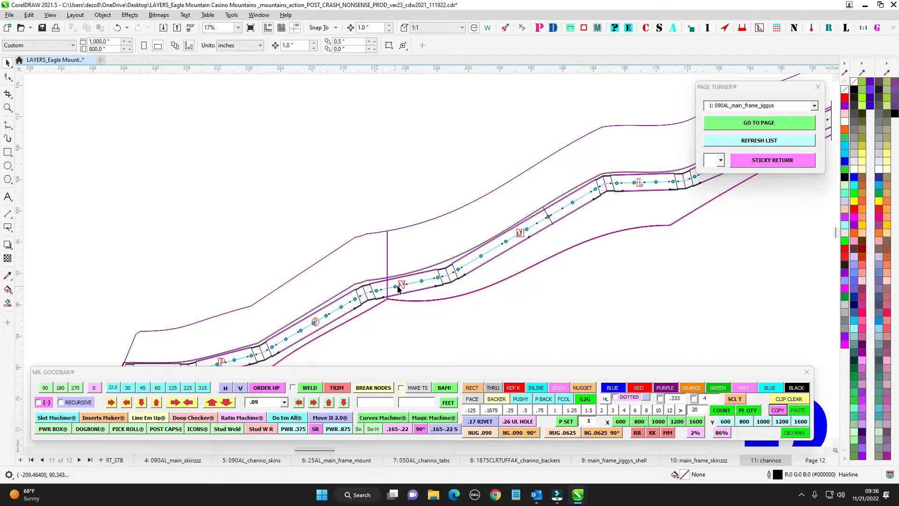
scroll(433, 283, "down", 2)
left_click_drag(437, 166, 454, 377)
scroll(375, 164, "up", 3)
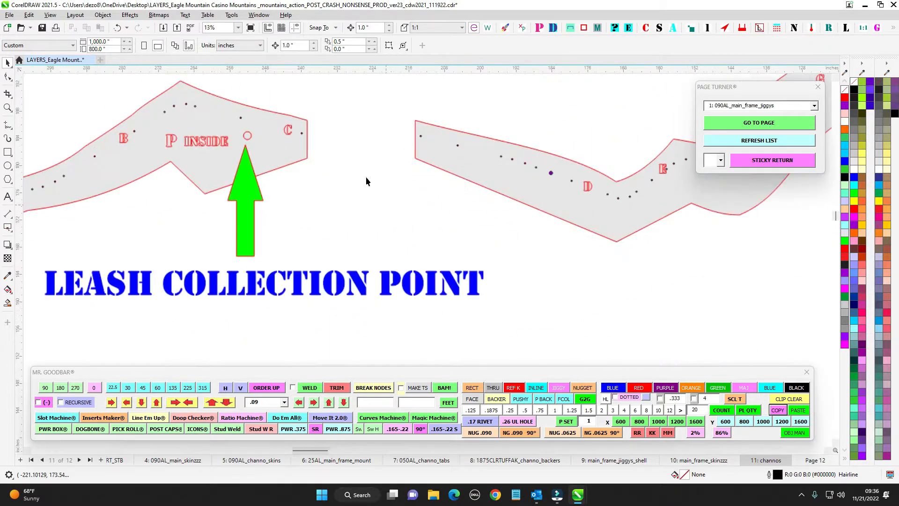
left_click_drag(340, 152, 392, 230)
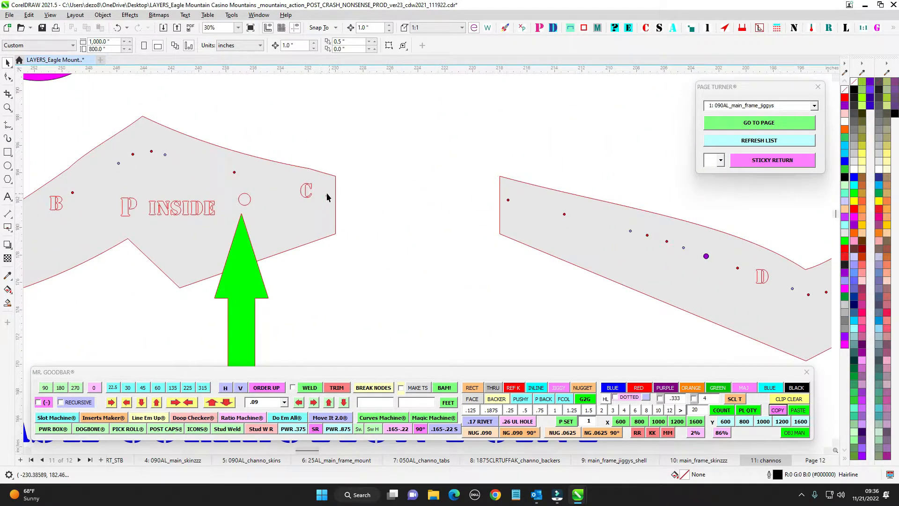
scroll(260, 176, "down", 2)
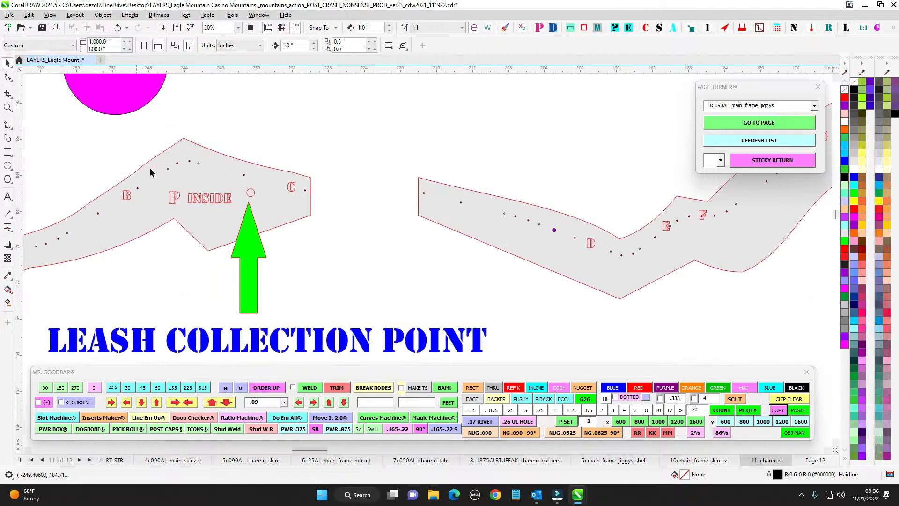
scroll(391, 220, "down", 2)
scroll(391, 220, "up", 2)
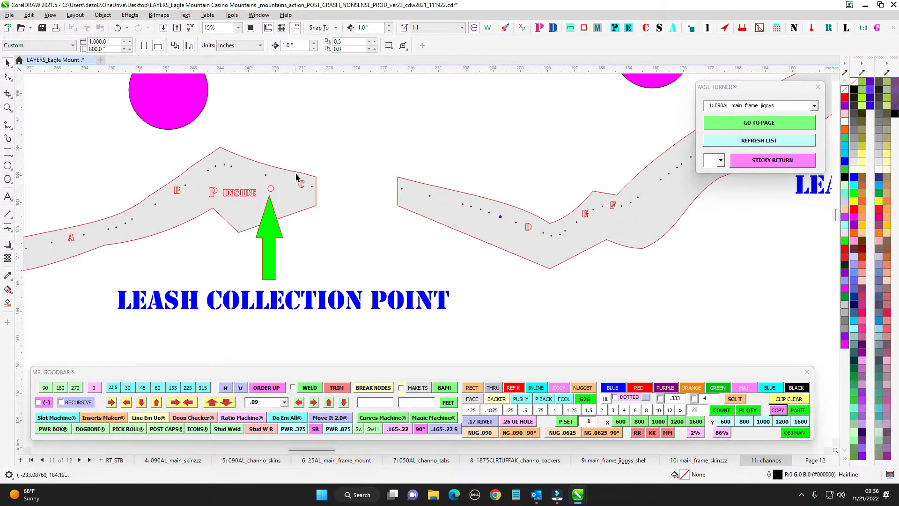
left_click_drag(312, 198, 429, 196)
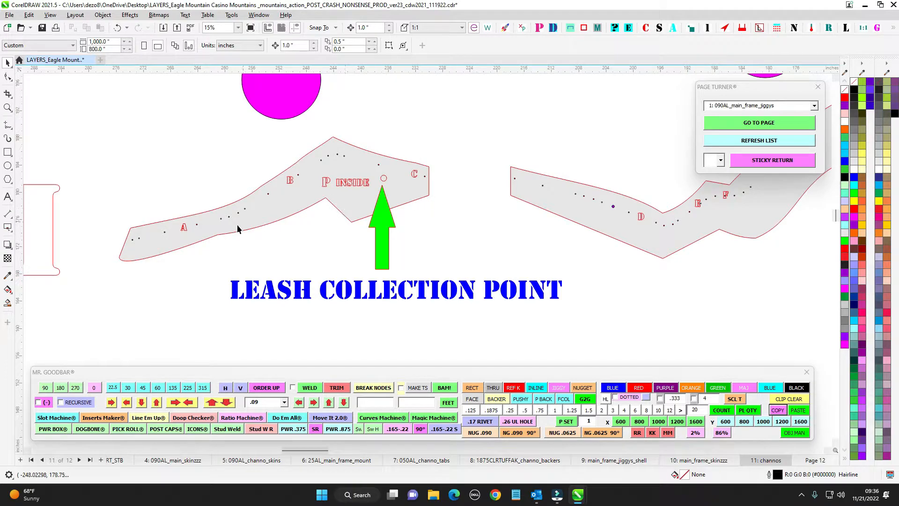
scroll(483, 219, "up", 1)
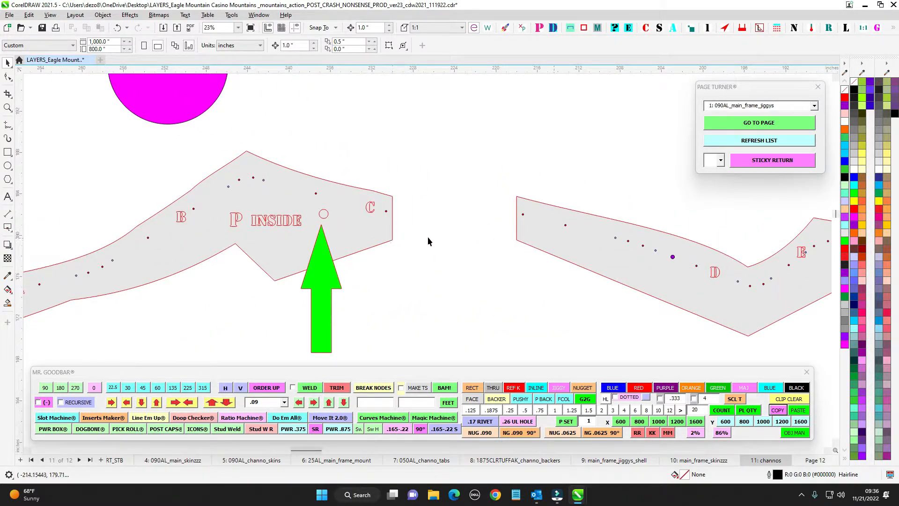
scroll(481, 229, "down", 3)
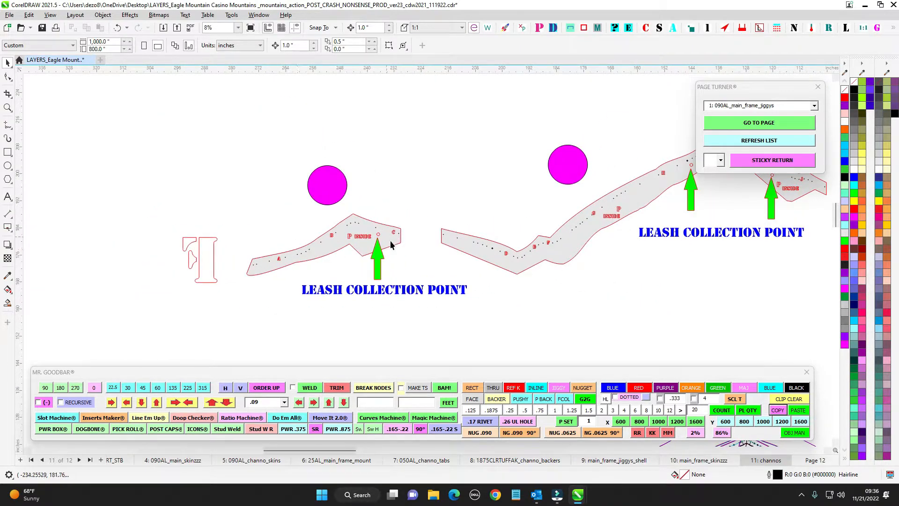
Select the two neighbouring P INSIDE pieces on either side of the C–D gap in turn
left_click(458, 238)
left_click(388, 238)
scroll(420, 209, "up", 1)
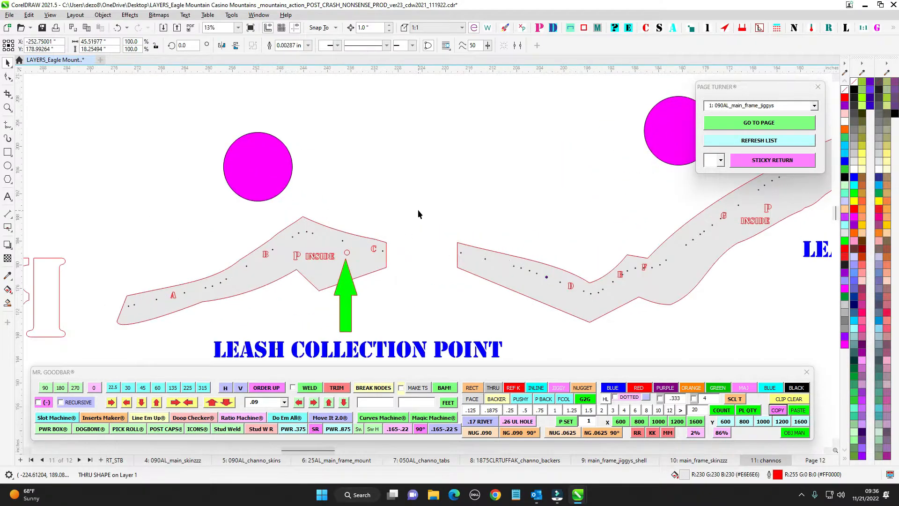
left_click(417, 210)
left_click(375, 257)
Examine where the vertical seam crosses channel part N and meets the lower outline in the PRT layout
scroll(409, 253, "down", 2)
scroll(448, 204, "down", 3)
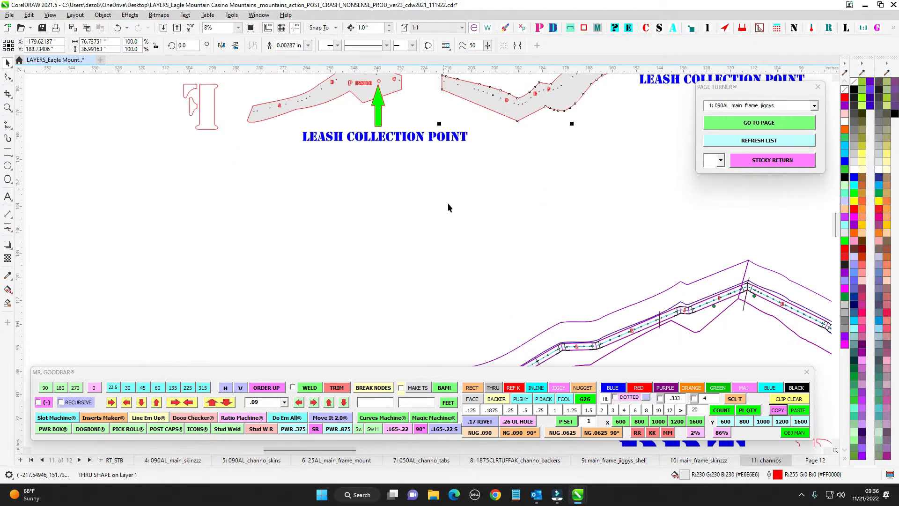
scroll(485, 257, "down", 2)
scroll(485, 257, "up", 3)
scroll(546, 215, "down", 1)
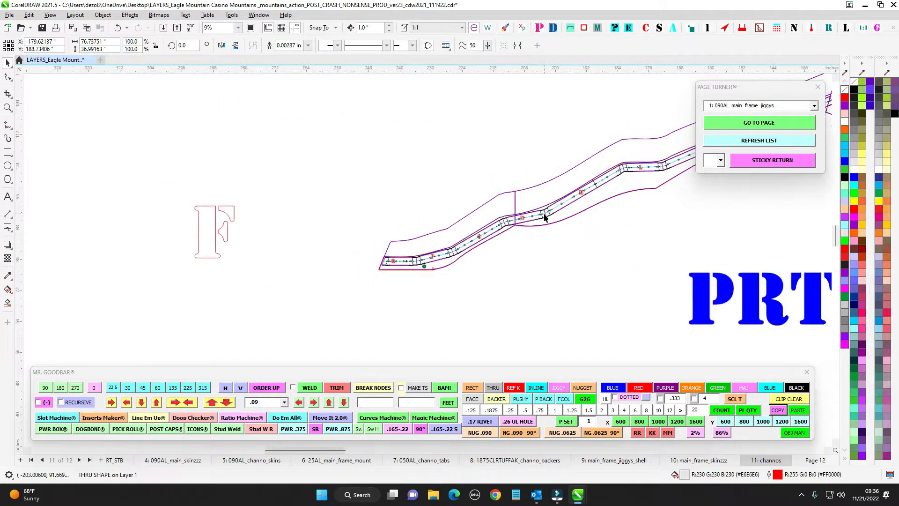
scroll(542, 215, "up", 1)
scroll(542, 216, "up", 2)
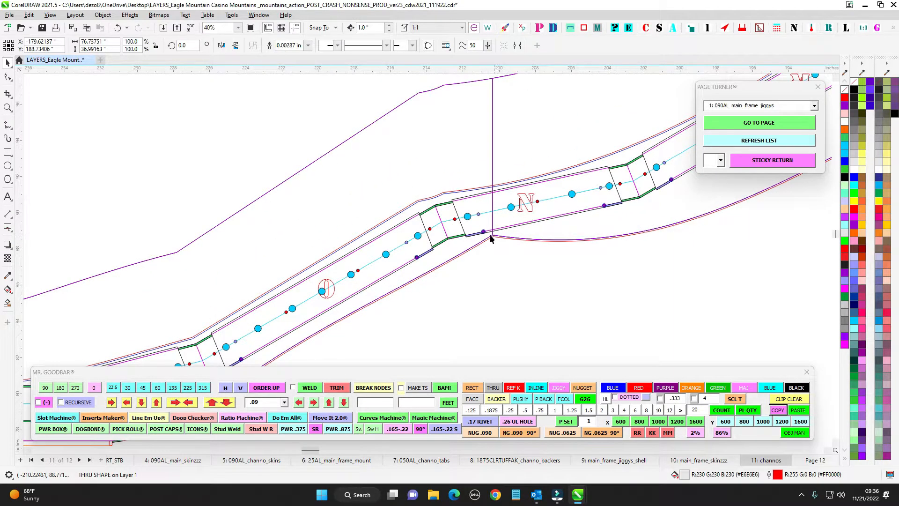
scroll(516, 234, "down", 2)
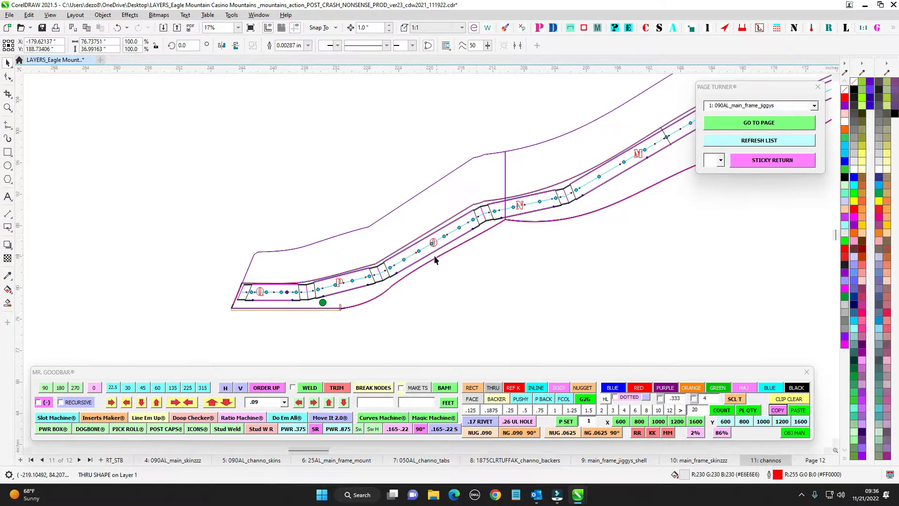
scroll(531, 201, "up", 2)
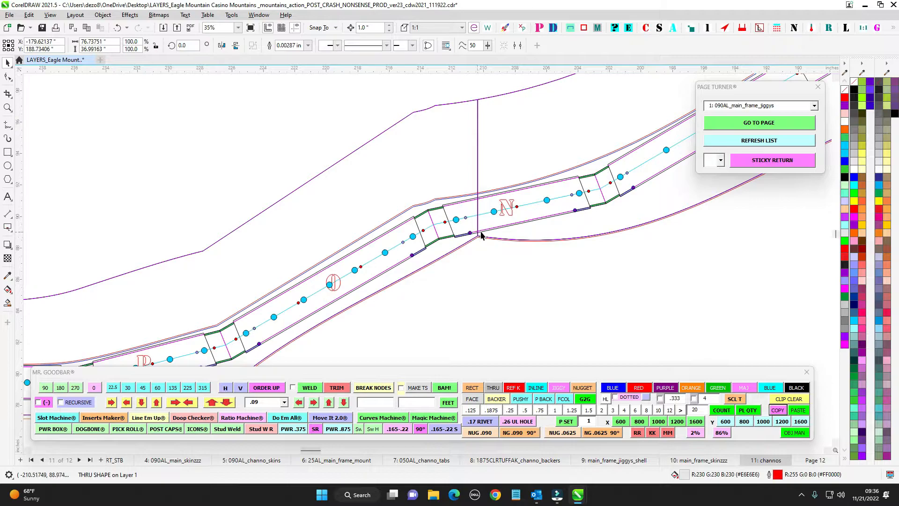
scroll(476, 238, "up", 1)
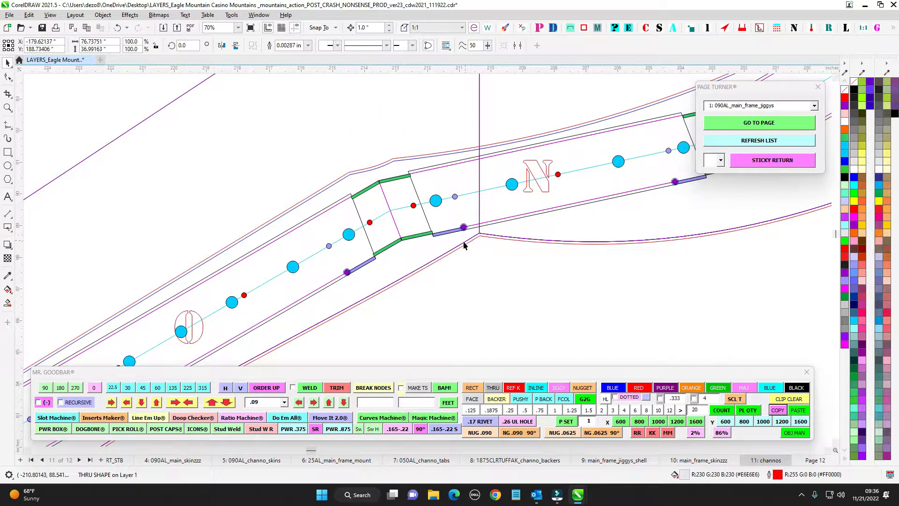
scroll(487, 248, "down", 2)
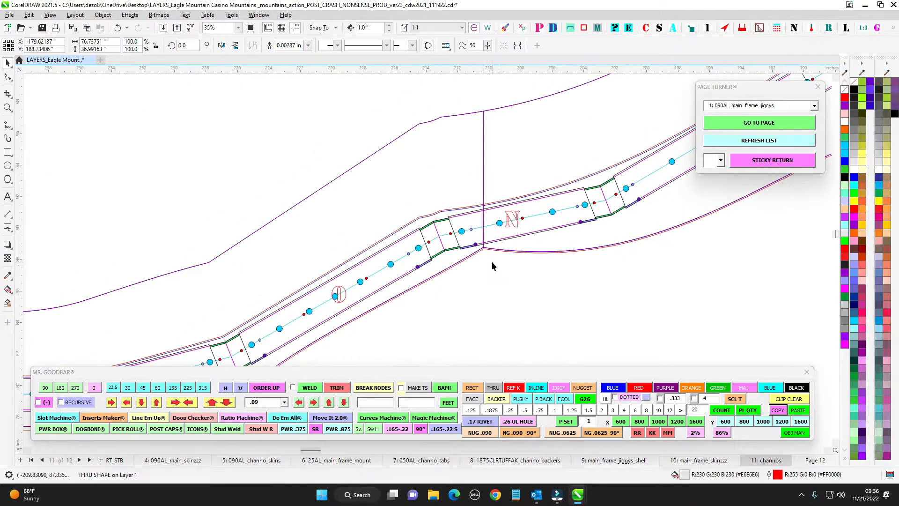
Compare the PRT channel layout with the separated P INSIDE pieces around their leash collection points
scroll(381, 282, "down", 1)
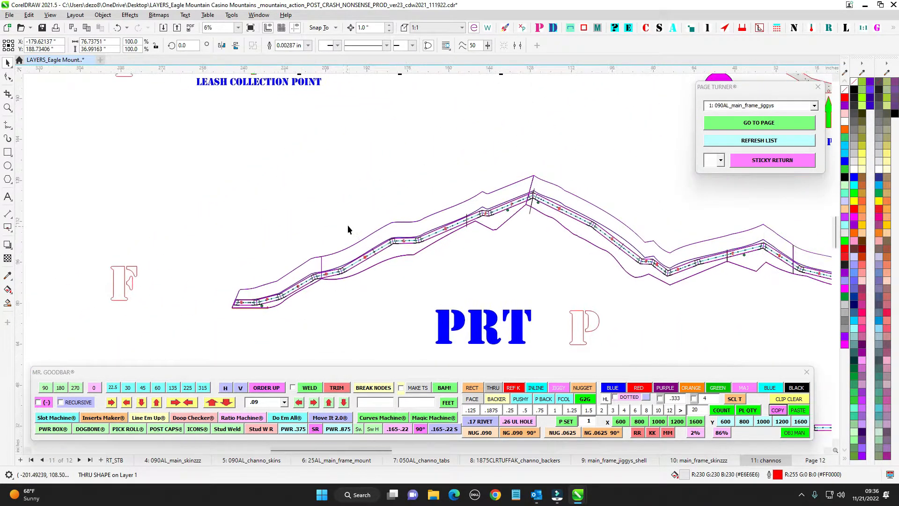
scroll(468, 220, "up", 1)
scroll(504, 217, "down", 1)
left_click_drag(434, 183, 427, 215)
scroll(428, 214, "down", 1)
left_click_drag(340, 136, 301, 230)
scroll(403, 215, "up", 1)
left_click(315, 212)
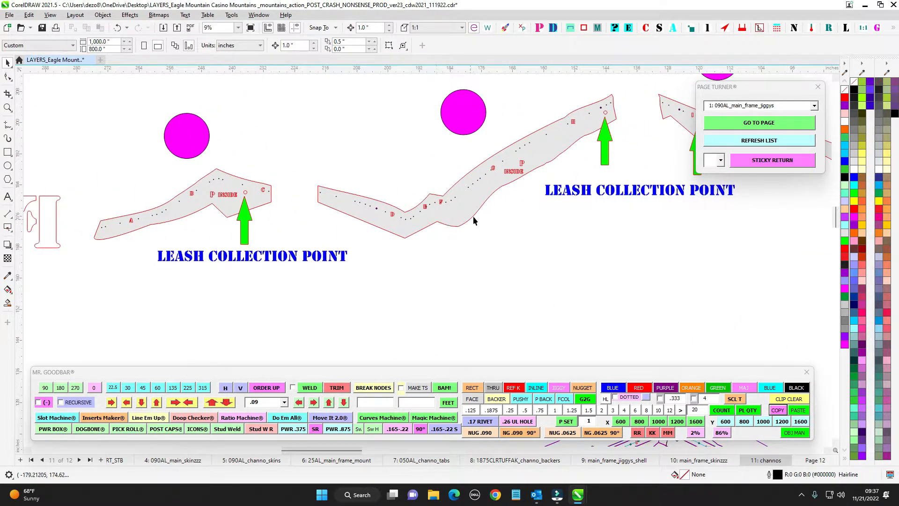
Locate the note about adding a 1" (or so) bend tab and inspect the green return ends above it
scroll(602, 127, "down", 1)
left_click_drag(612, 128, 448, 279)
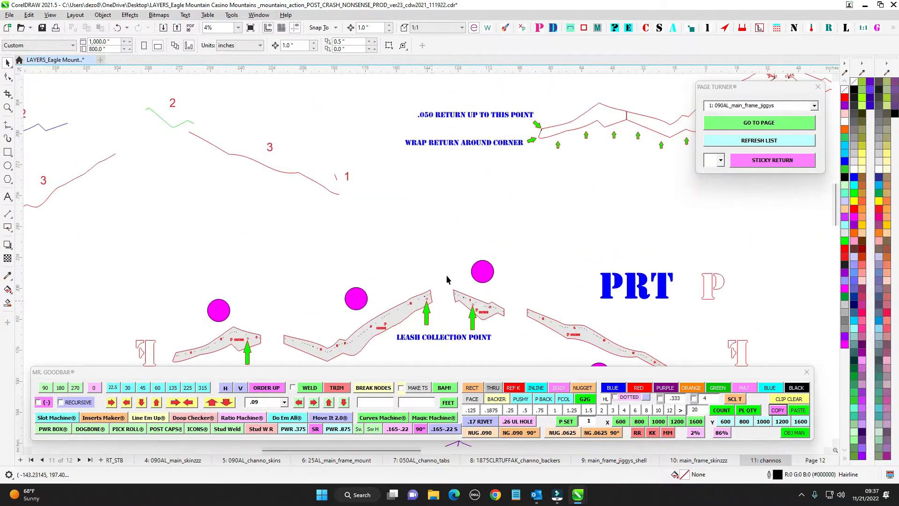
left_click_drag(507, 201, 500, 265)
scroll(498, 256, "down", 1)
left_click_drag(574, 255, 429, 245)
scroll(523, 182, "up", 7)
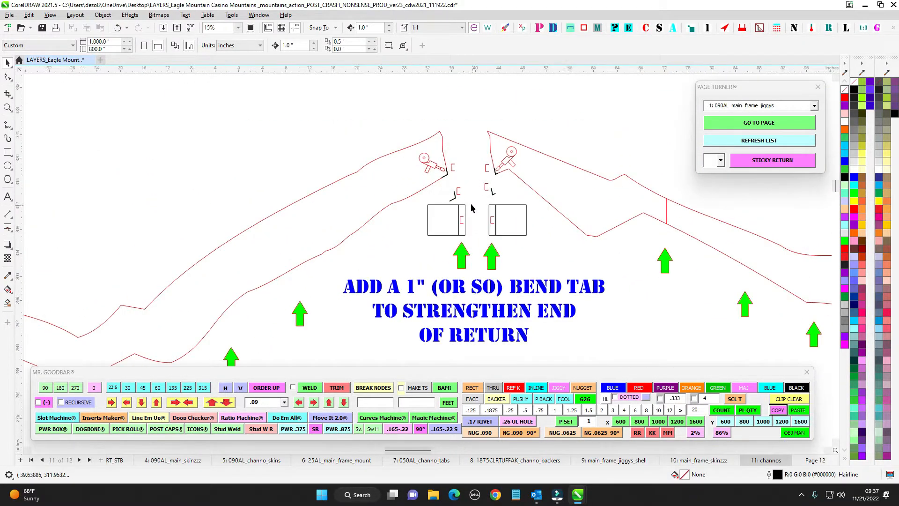
left_click_drag(416, 122, 442, 152)
scroll(443, 153, "up", 2)
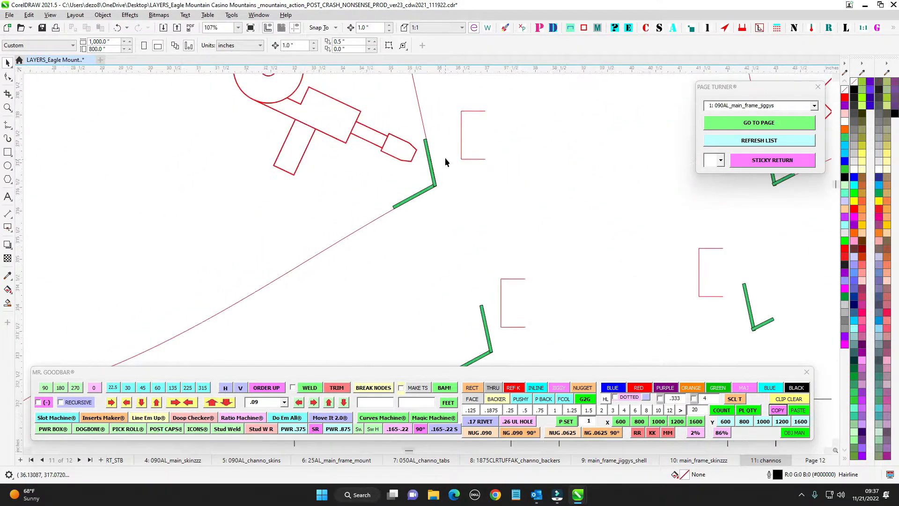
Examine the bend tab at the first return end and select the narrow tab strip of its flat pattern
scroll(473, 241, "down", 1)
left_click_drag(494, 270, 517, 136)
scroll(518, 167, "up", 3)
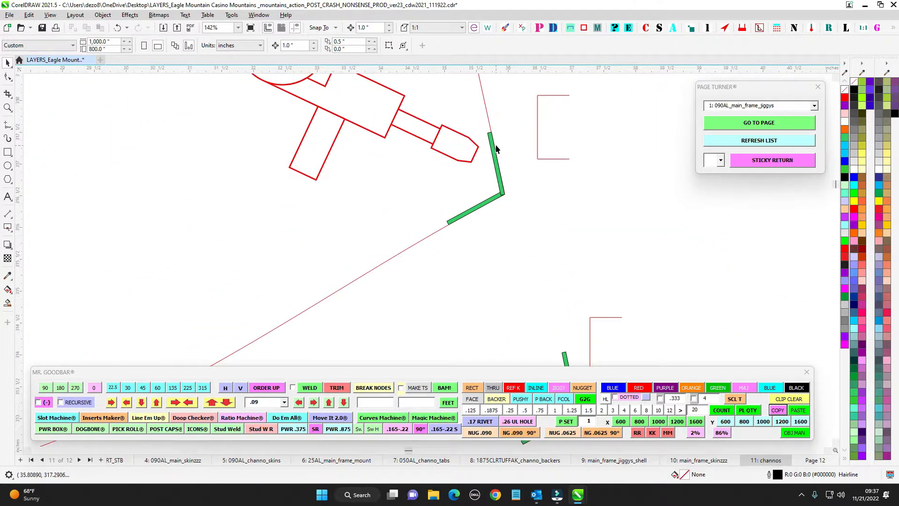
scroll(515, 178, "down", 3)
scroll(507, 242, "down", 2)
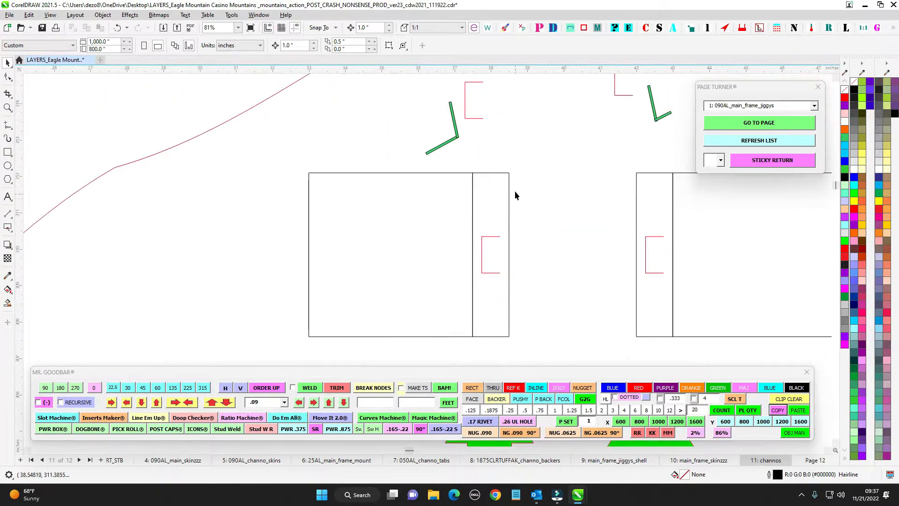
left_click(510, 185)
scroll(463, 178, "up", 3)
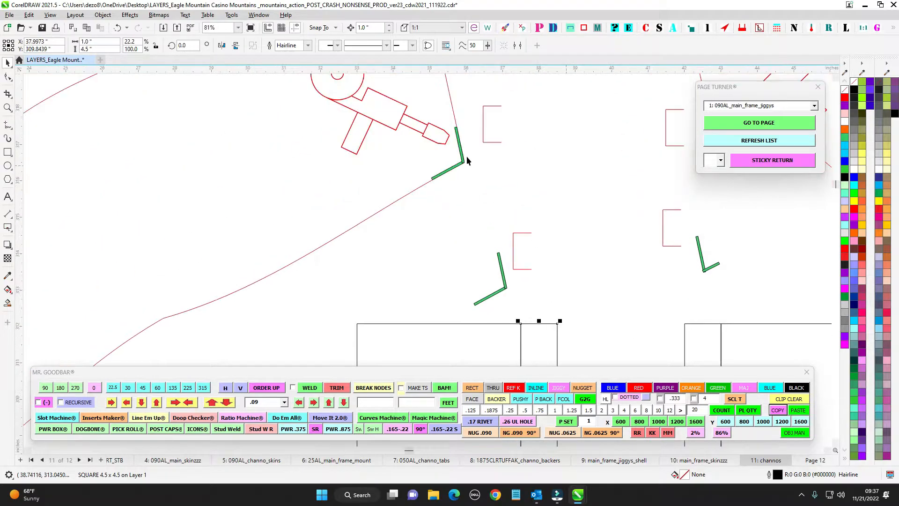
Rotate the upright bend tab at the first return end inward about its lower corner, to an angle of about 290.2°
left_click(457, 161)
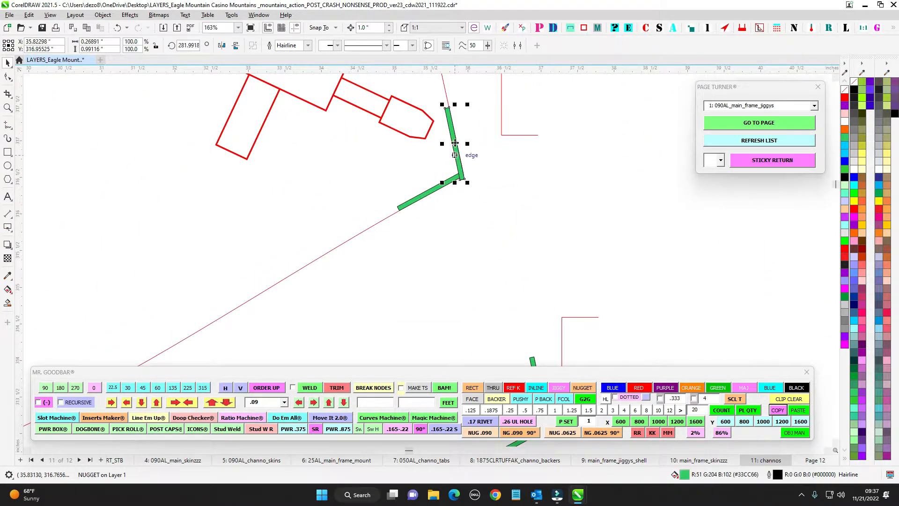
key("Escape")
left_click(452, 141)
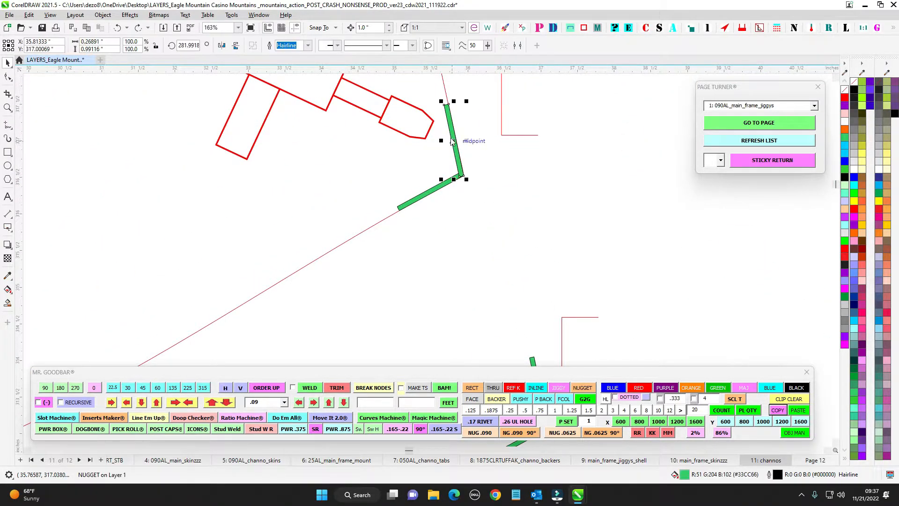
key("F10")
key("space")
scroll(452, 150, "up", 1)
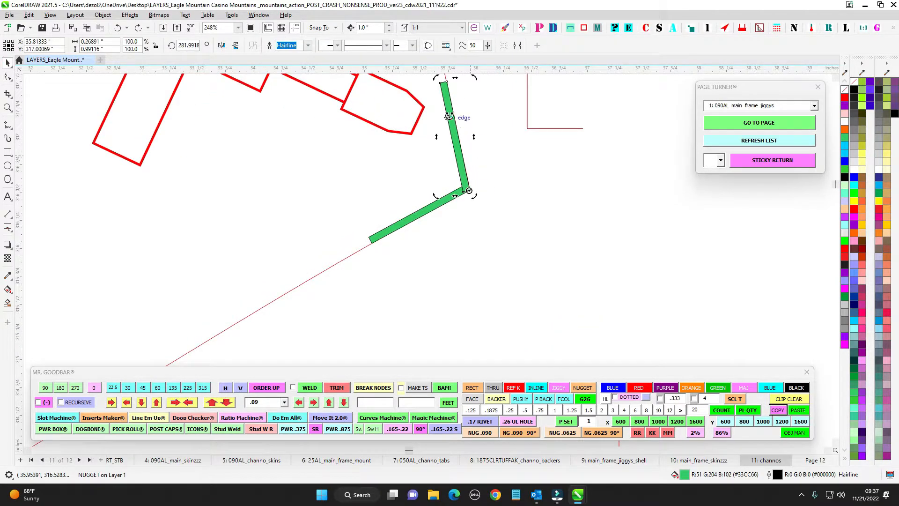
left_click_drag(443, 116, 435, 117)
scroll(456, 189, "down", 3)
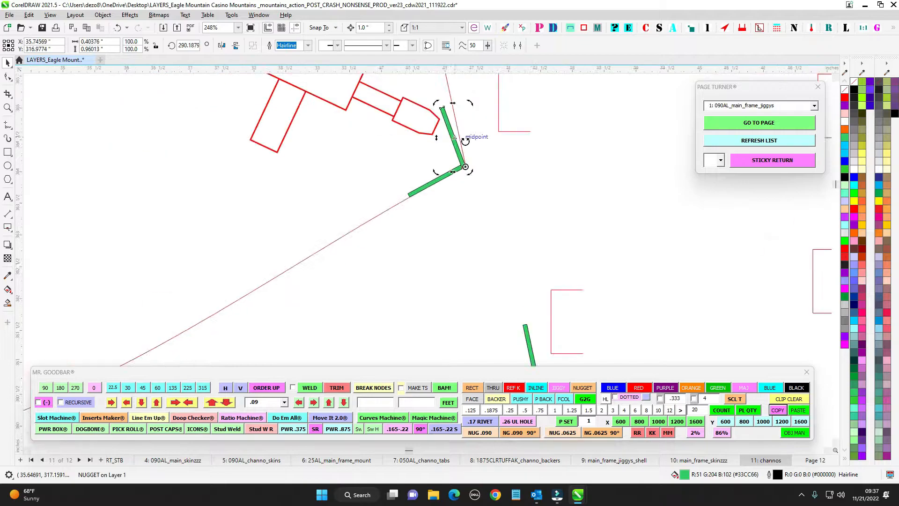
left_click_drag(296, 209, 268, 213)
left_click(229, 201)
scroll(230, 201, "up", 5)
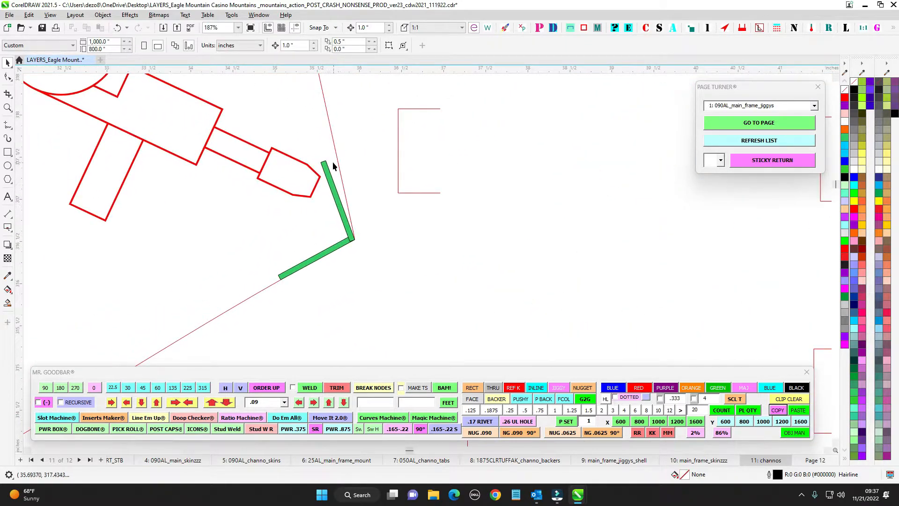
scroll(387, 255, "down", 4)
scroll(388, 255, "down", 4)
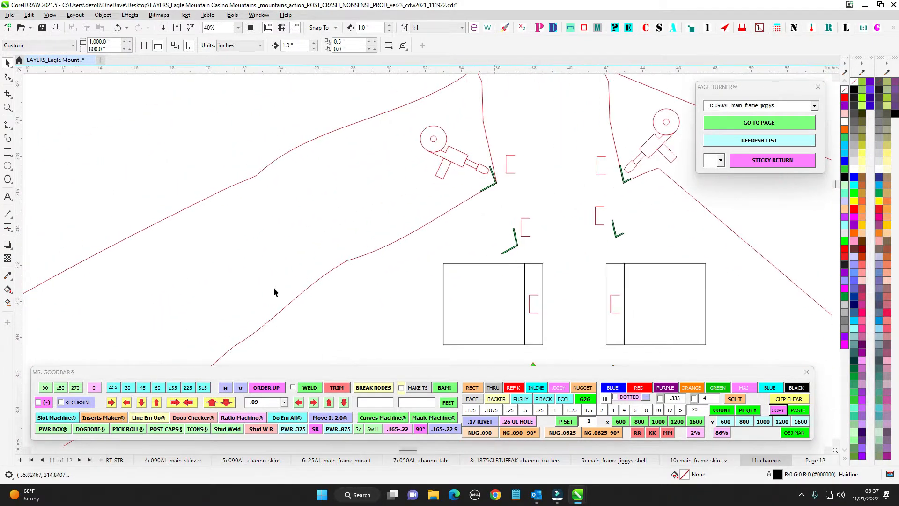
scroll(482, 182, "up", 2)
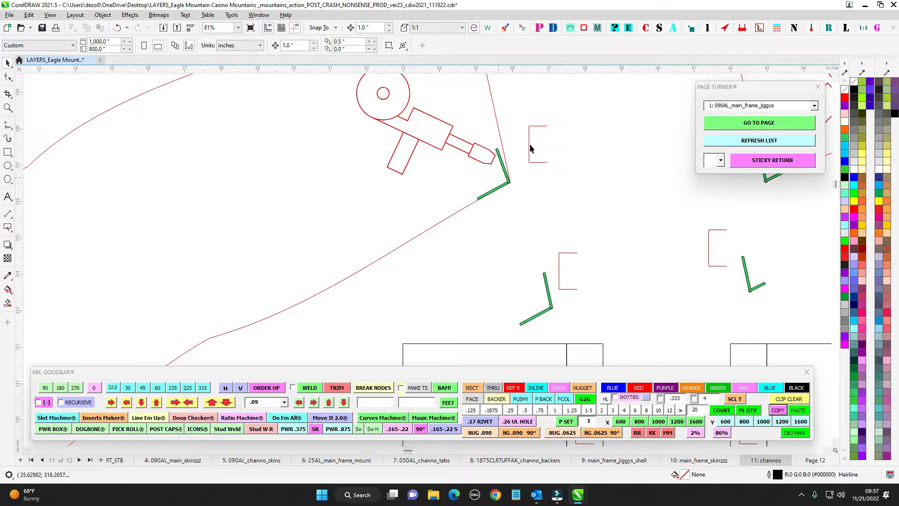
scroll(470, 232, "up", 1)
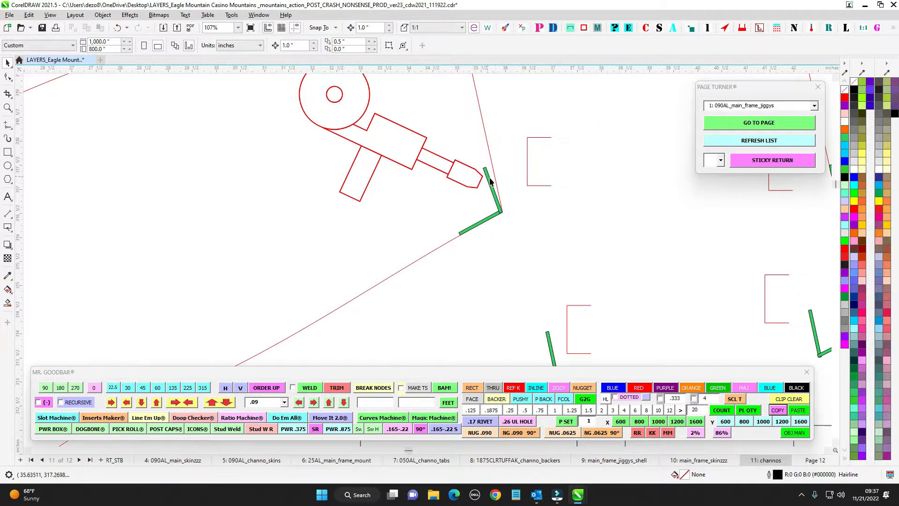
Rotate the upright bend tab at the opposite return end inward about its lower corner, to an angle of about 261°
scroll(507, 151, "down", 2)
left_click_drag(697, 183, 386, 191)
scroll(387, 192, "up", 2)
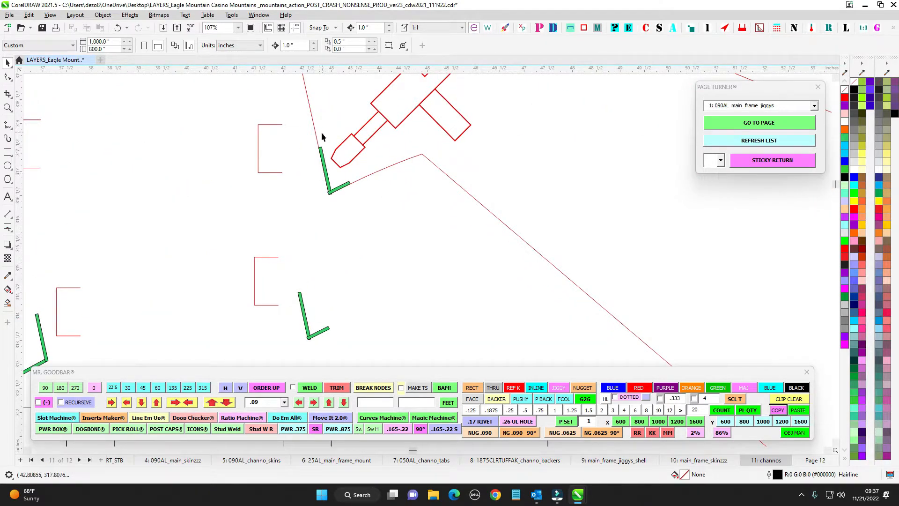
left_click(326, 174)
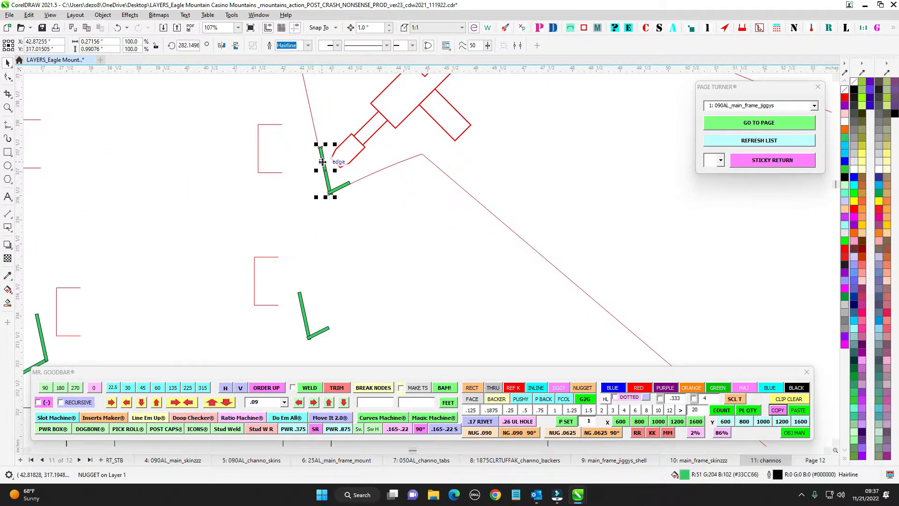
left_click(324, 155)
left_click_drag(325, 156, 343, 148)
scroll(330, 185, "up", 2)
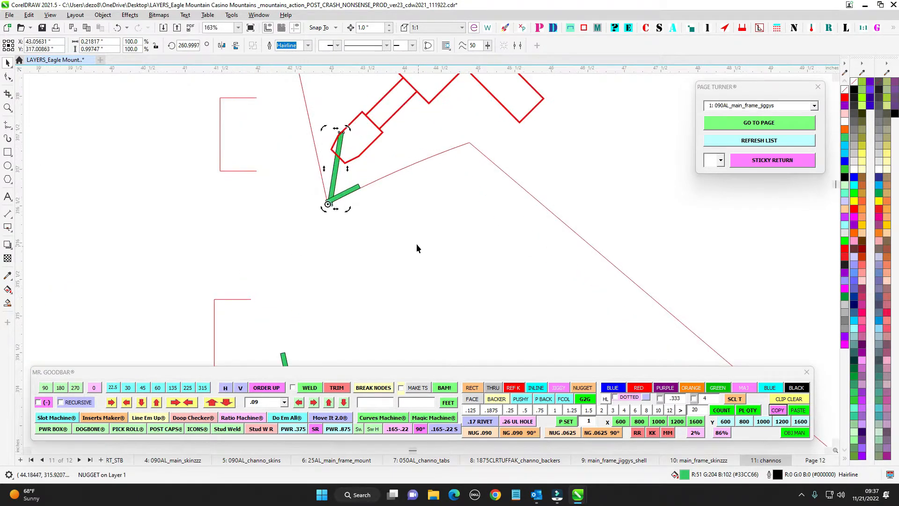
left_click(347, 147)
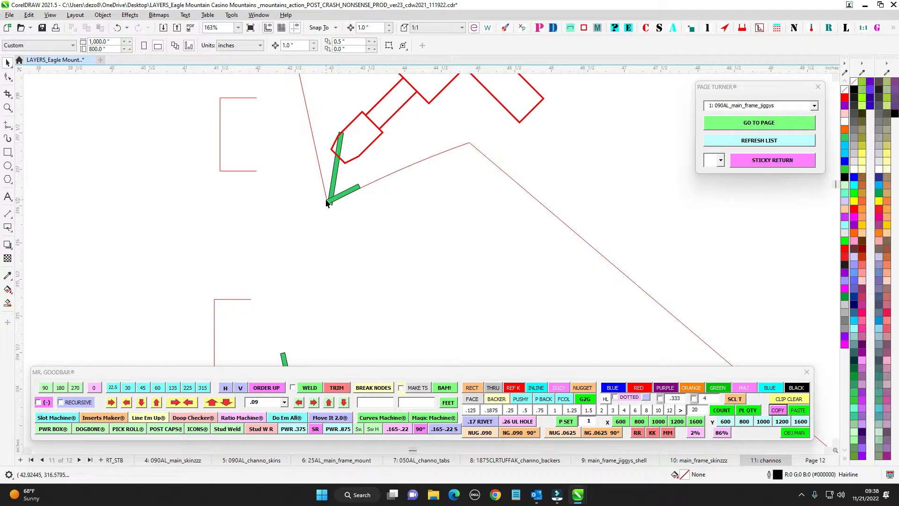
Follow the second mountain outline from its bend tab past the vertical seam to the slot at the lower return end
scroll(465, 144, "down", 3)
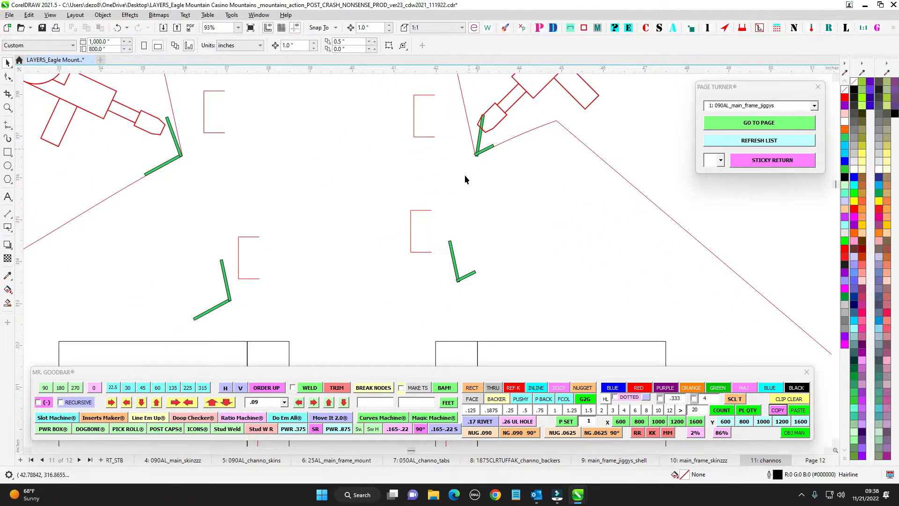
scroll(464, 164, "down", 3)
left_click_drag(534, 232, 215, 185)
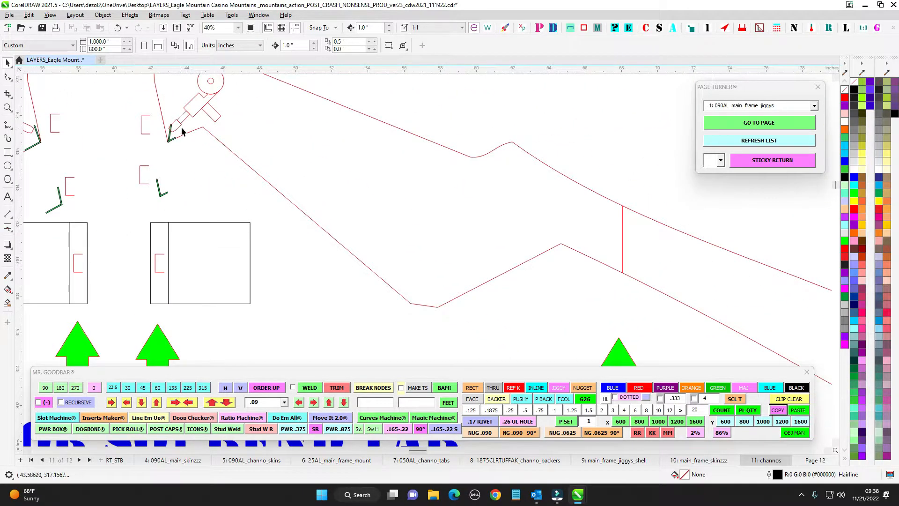
scroll(584, 257, "down", 1)
left_click_drag(592, 305, 119, 147)
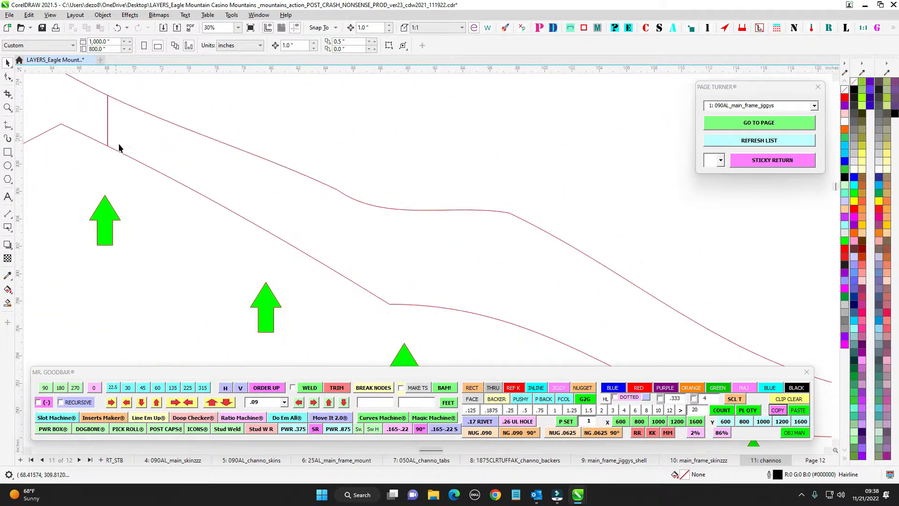
left_click_drag(382, 308, 244, 181)
scroll(581, 297, "down", 1)
left_click_drag(582, 299, 198, 141)
scroll(515, 254, "up", 7)
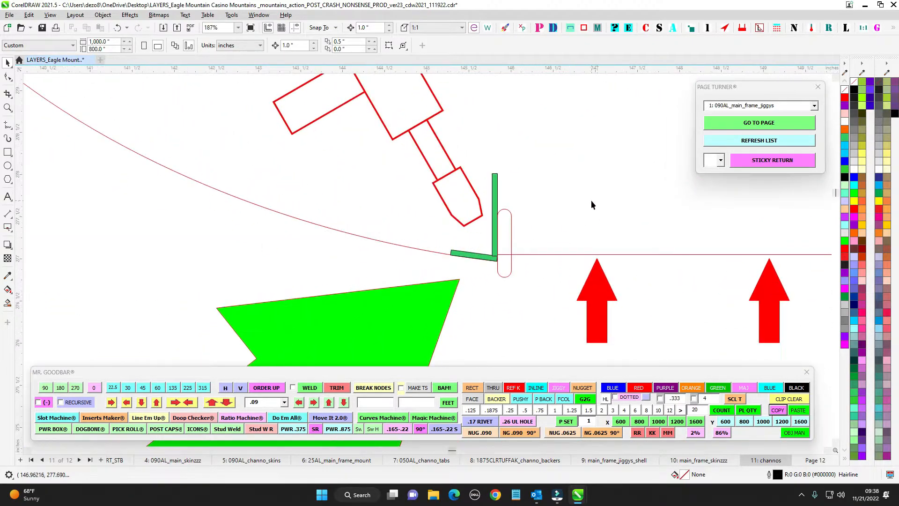
Move the short angled bend piece beside the slot so its end meets the corner of the return outline
left_click_drag(501, 331, 502, 330)
scroll(545, 213, "down", 2)
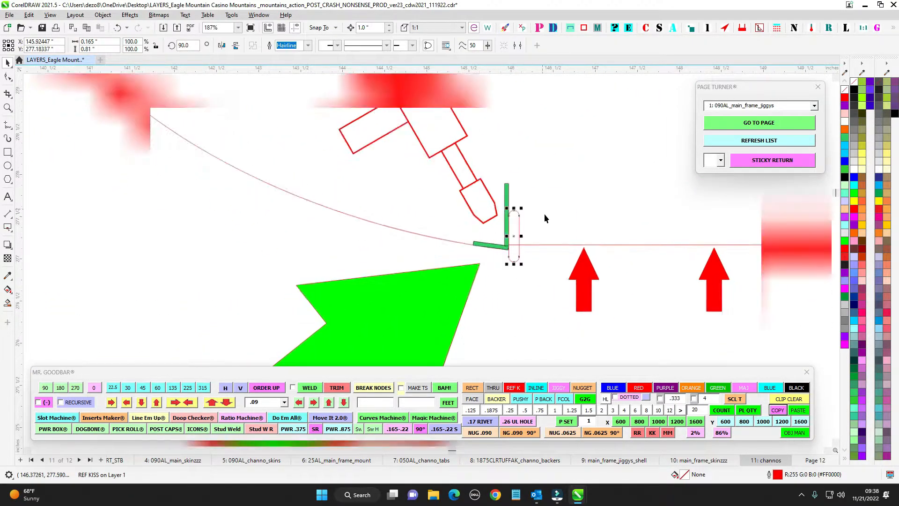
scroll(543, 223, "up", 2)
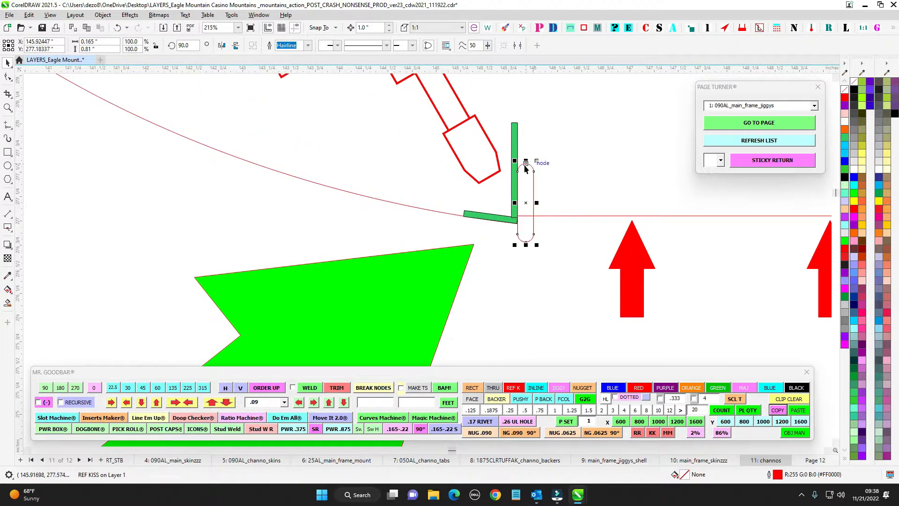
key("Escape")
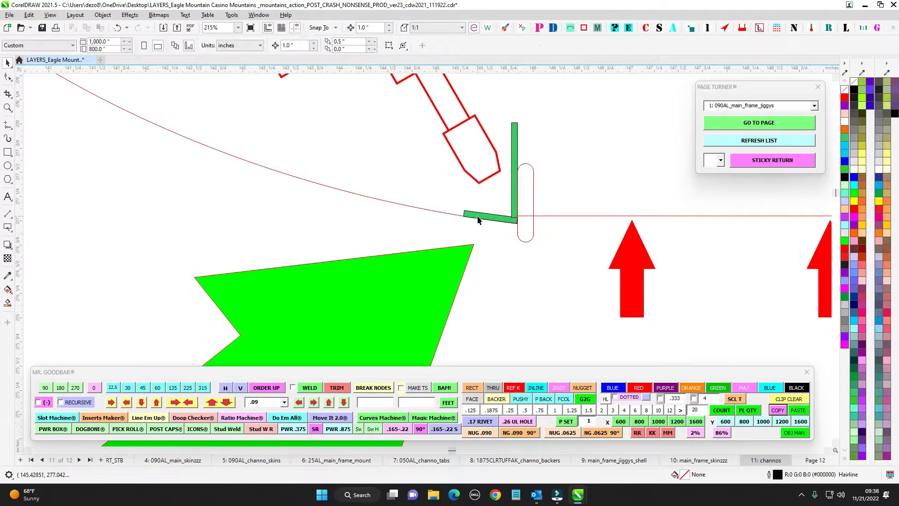
left_click(513, 220)
scroll(511, 224, "up", 3)
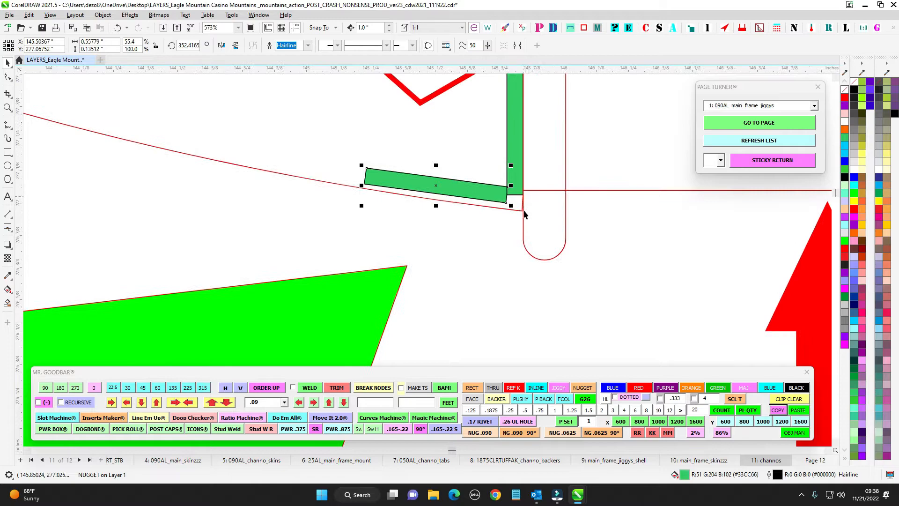
left_click_drag(507, 203, 522, 211)
scroll(539, 266, "down", 5)
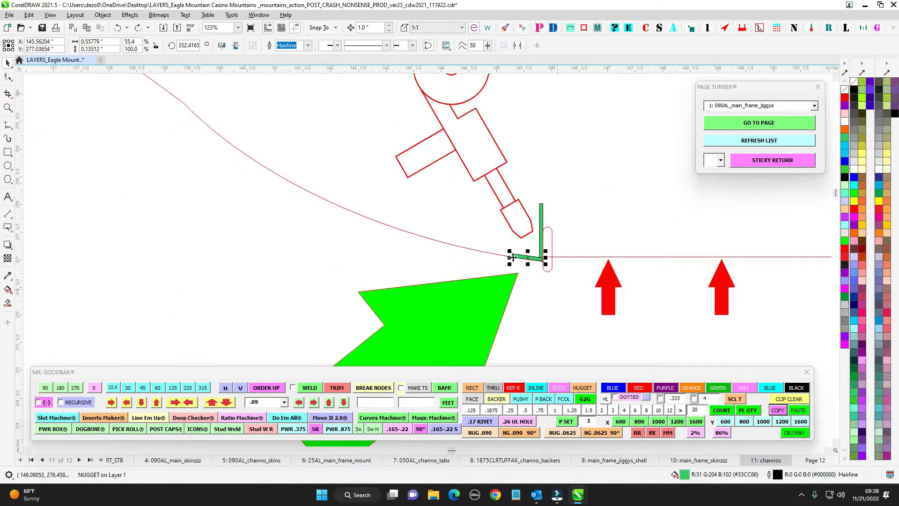
Examine the flat lower edge marked by red arrows and the bend tabs at both corners of the slanted end
scroll(543, 201, "down", 2)
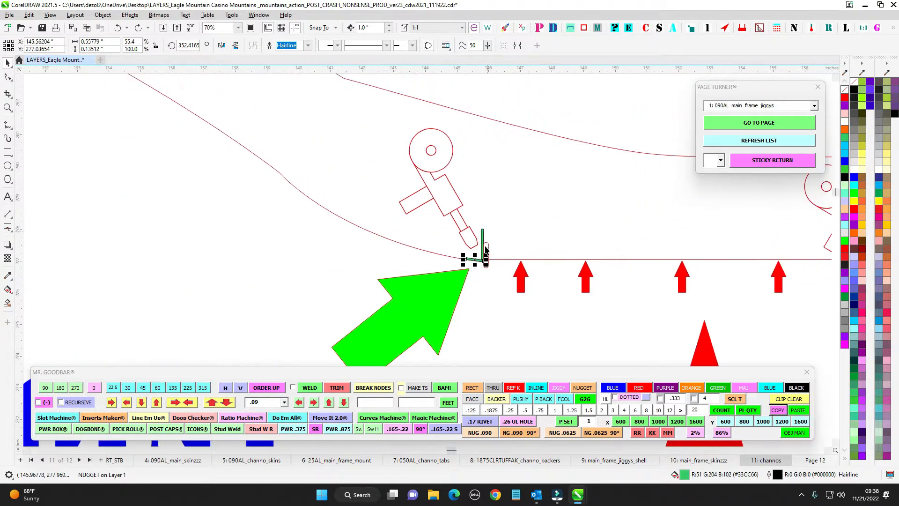
scroll(479, 218, "down", 2)
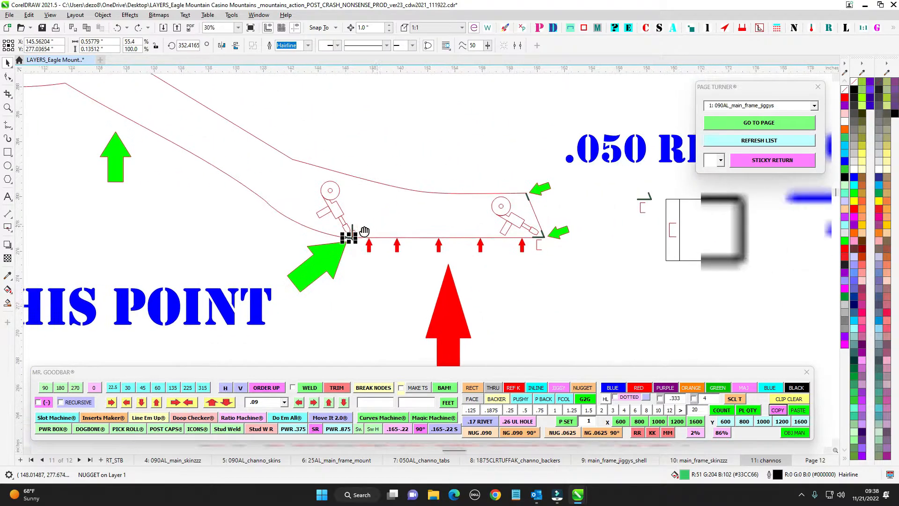
left_click(541, 287)
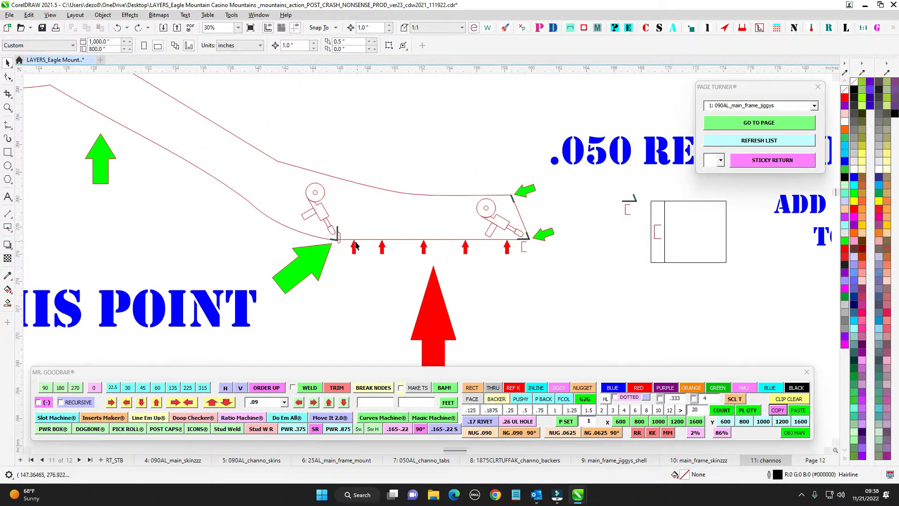
scroll(520, 248, "up", 4)
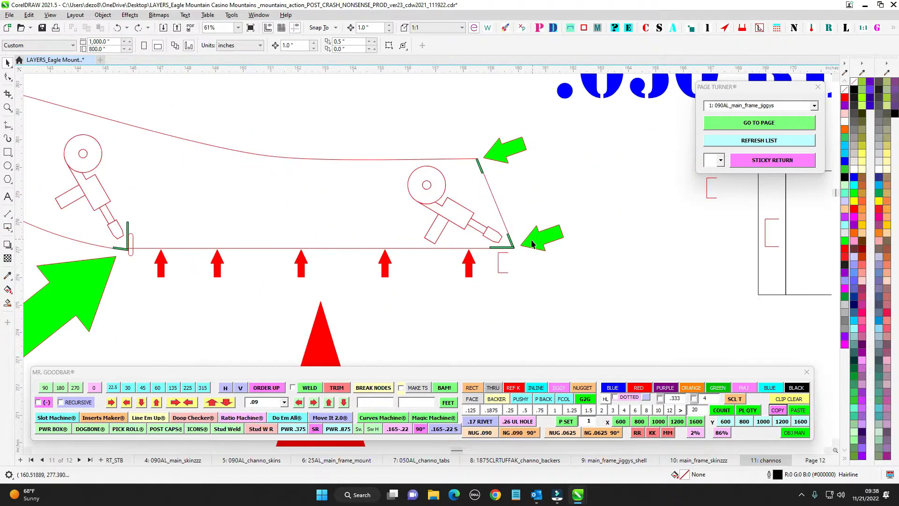
scroll(473, 220, "up", 2)
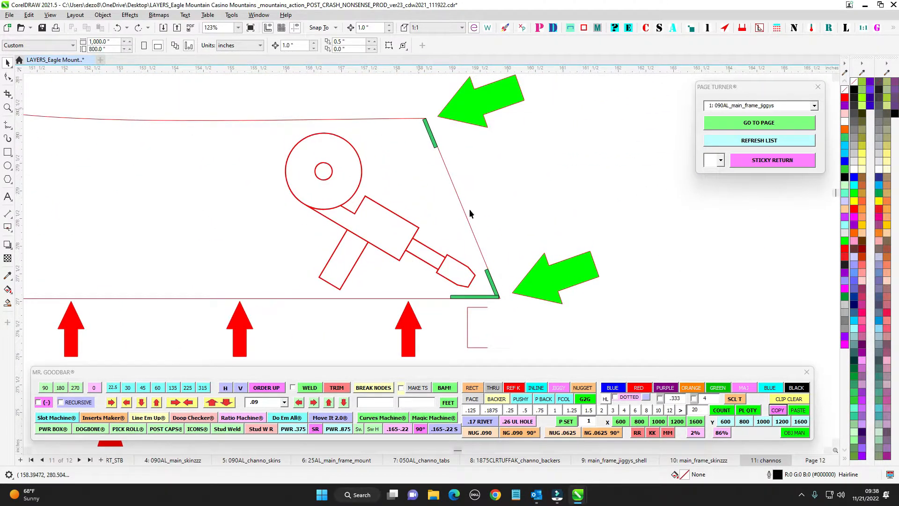
scroll(470, 213, "down", 5)
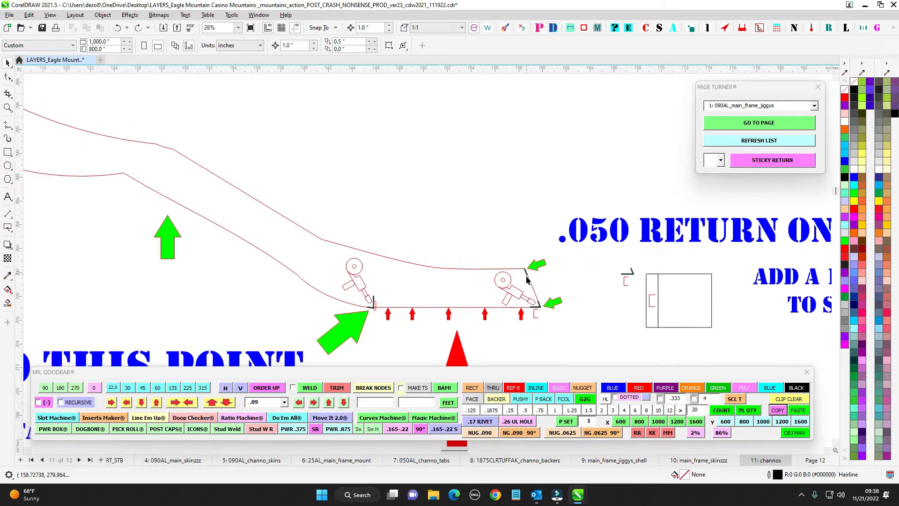
scroll(527, 279, "up", 4)
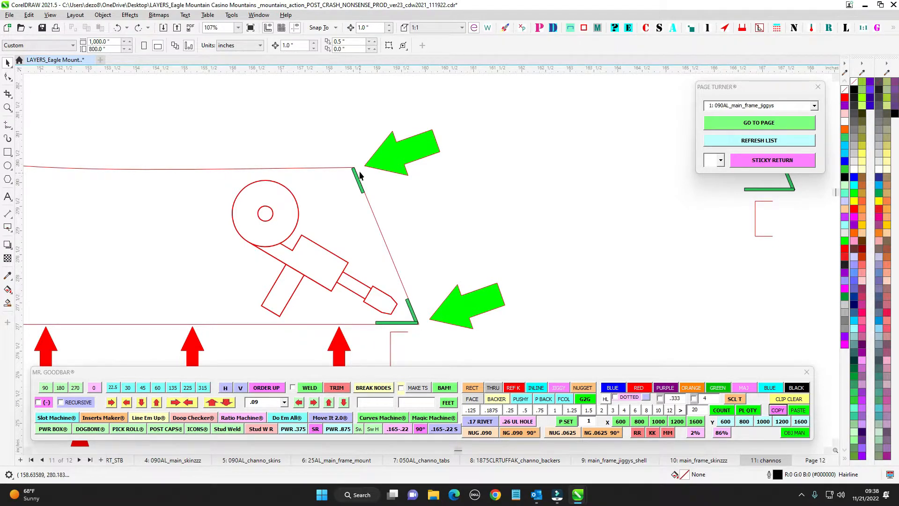
Examine the bend tabs and rivet tool access at both corners of the outline's end, including the no-return area between the corner tabs
scroll(360, 175, "up", 1)
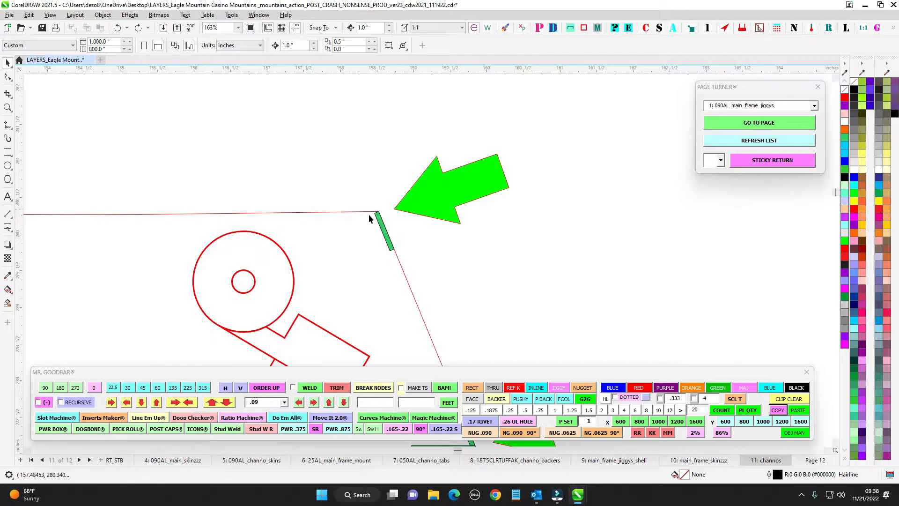
scroll(361, 246, "down", 3)
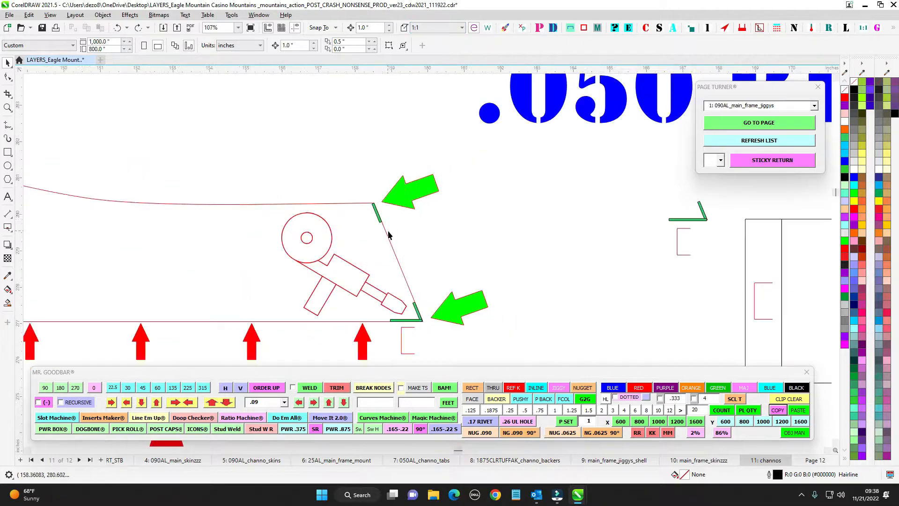
scroll(388, 224, "up", 2)
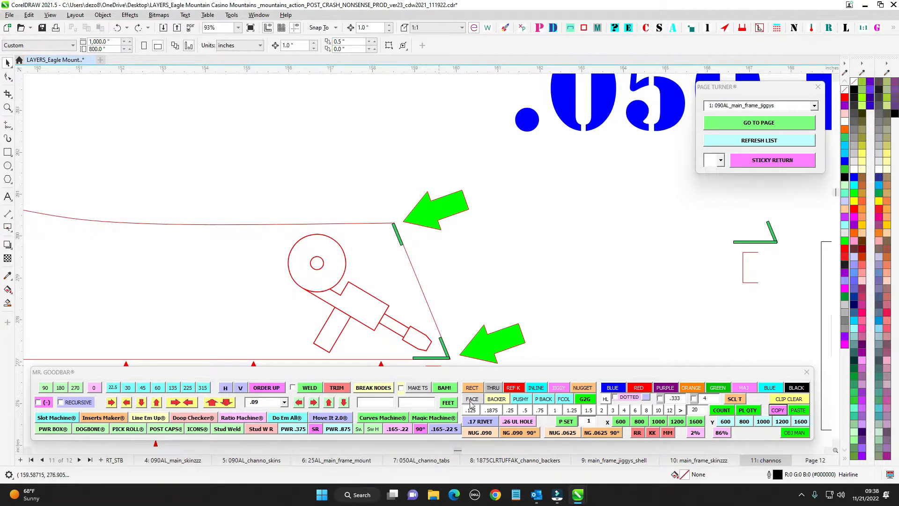
left_click_drag(447, 350, 427, 287)
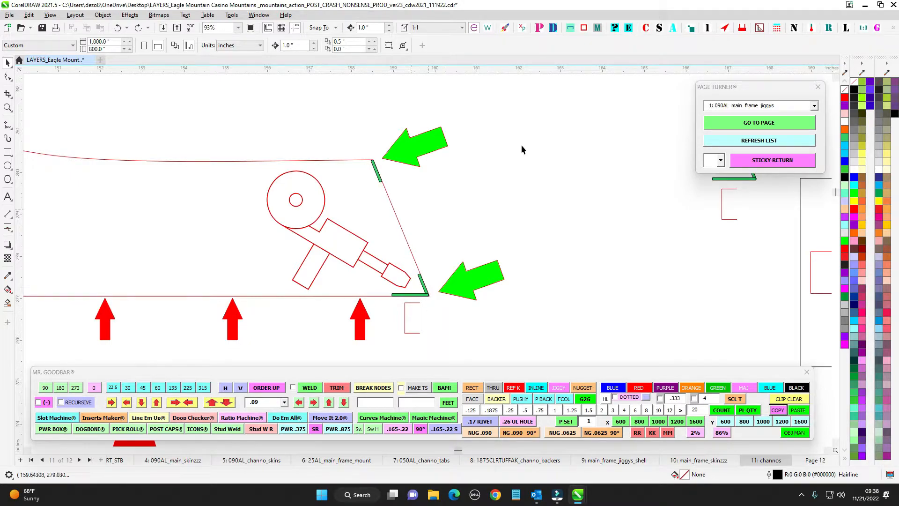
scroll(414, 290, "up", 2)
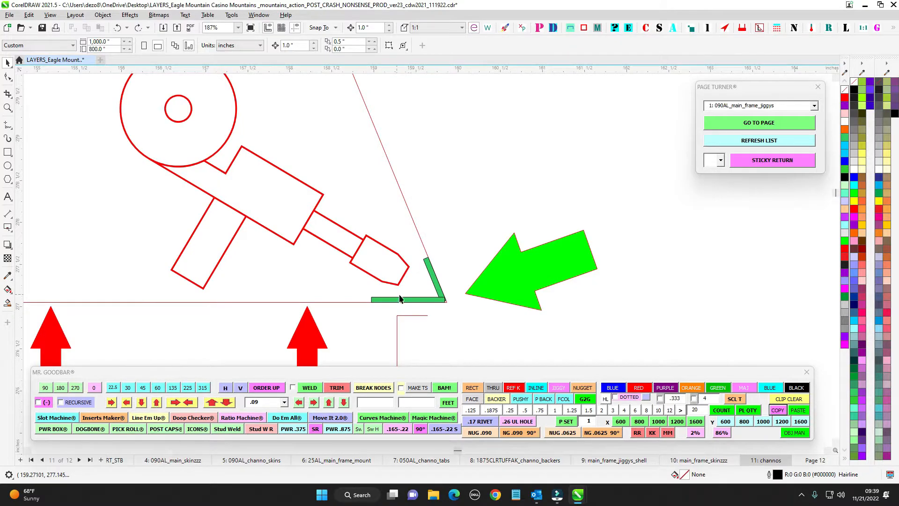
scroll(399, 299, "down", 4)
scroll(476, 321, "up", 2)
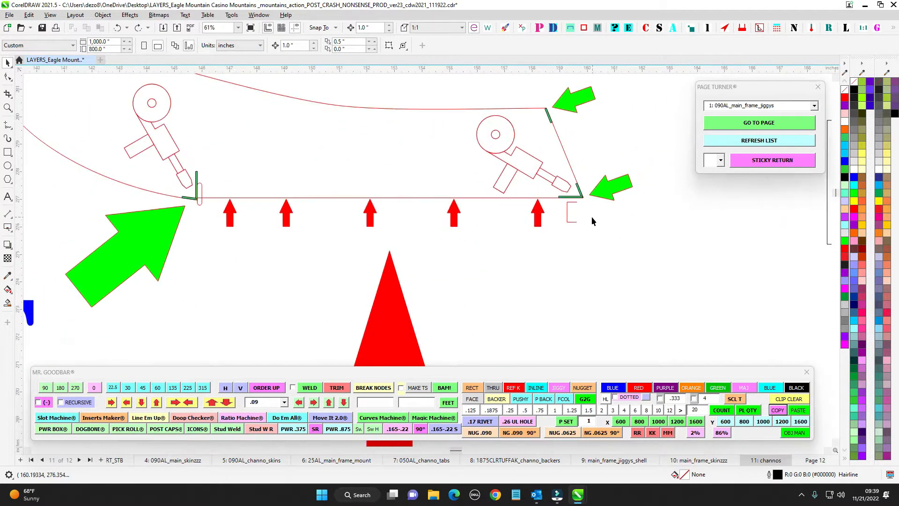
scroll(572, 214, "up", 2)
scroll(553, 175, "down", 2)
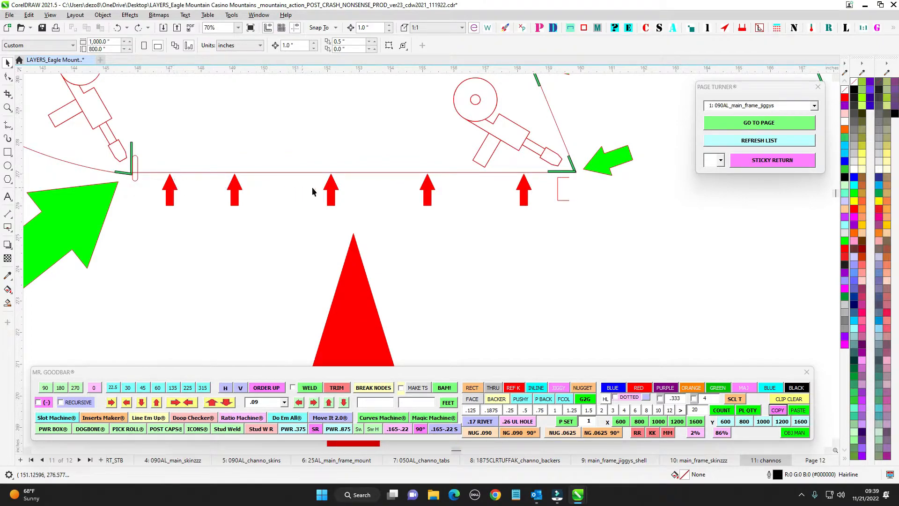
left_click(180, 173)
key("ctrl+z")
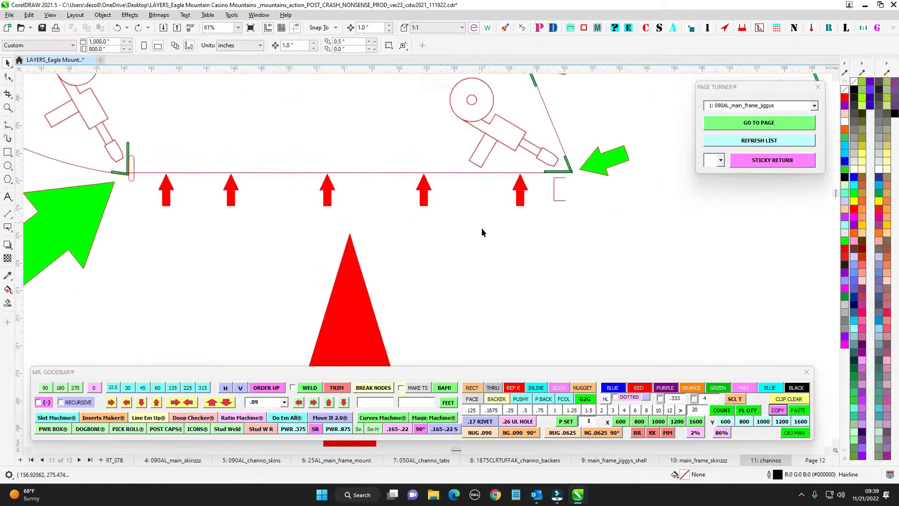
Review the .050 return layout along the full mountain outline, including the peak's bend tabs and the vertical seam
scroll(489, 234, "down", 5)
left_click_drag(390, 268, 635, 248)
scroll(525, 237, "down", 1)
left_click_drag(487, 204, 749, 293)
scroll(748, 292, "up", 1)
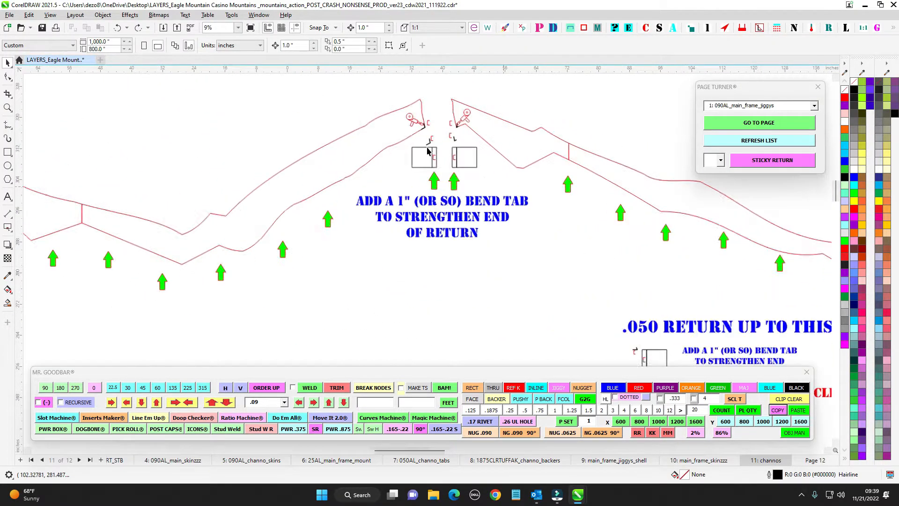
scroll(424, 145, "up", 2)
left_click_drag(465, 129, 326, 192)
scroll(405, 196, "down", 2)
scroll(326, 192, "down", 2)
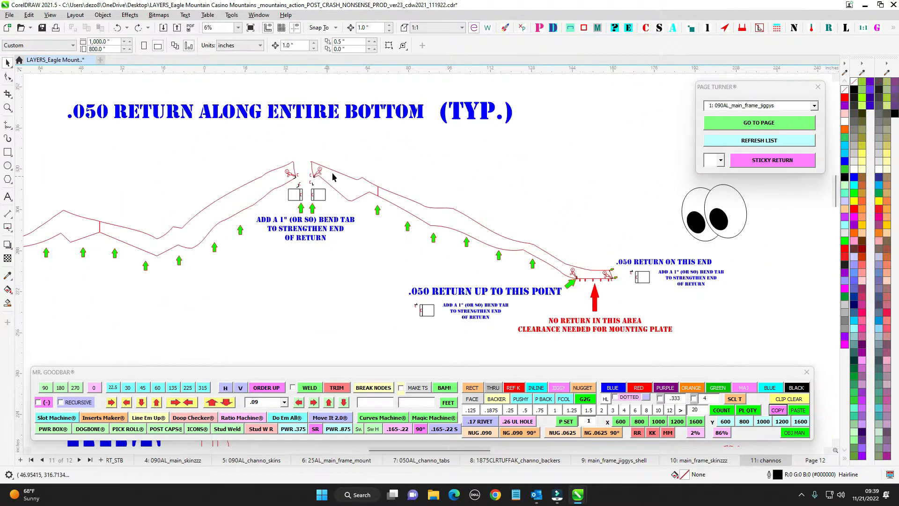
scroll(331, 167, "up", 6)
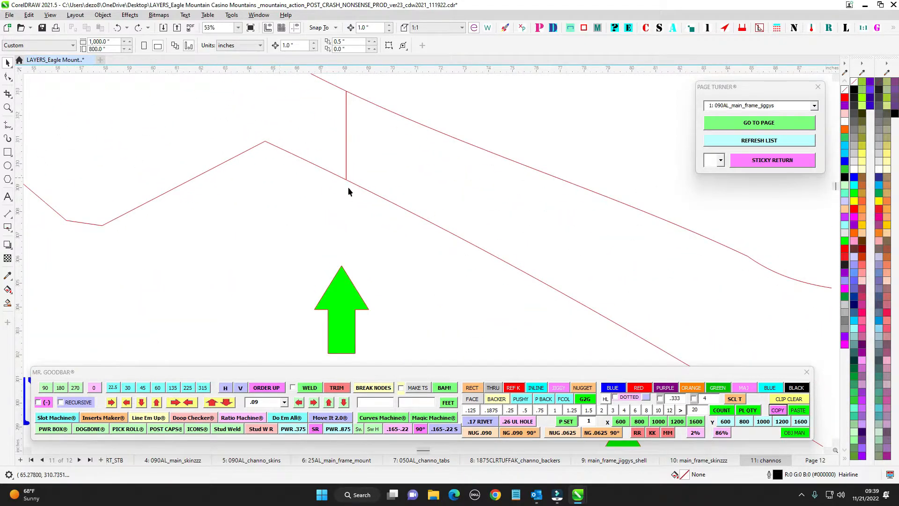
scroll(261, 143, "down", 5)
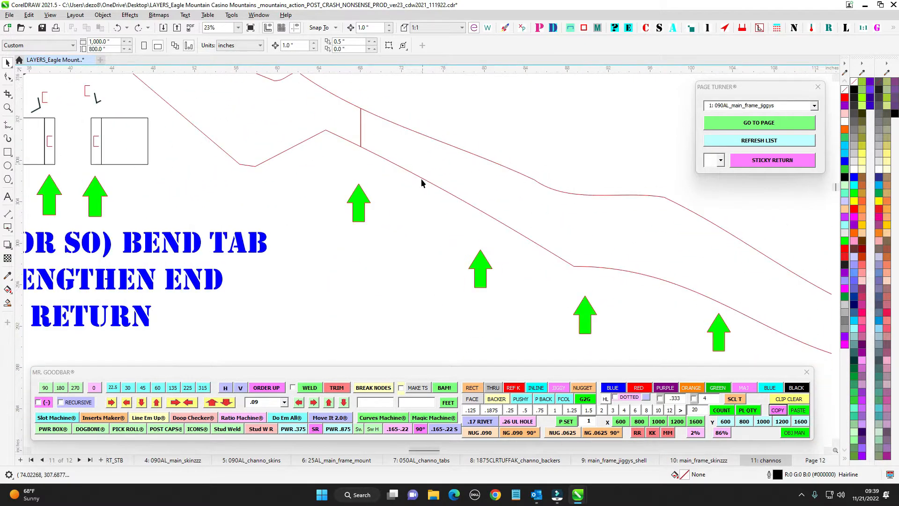
scroll(452, 186, "down", 4)
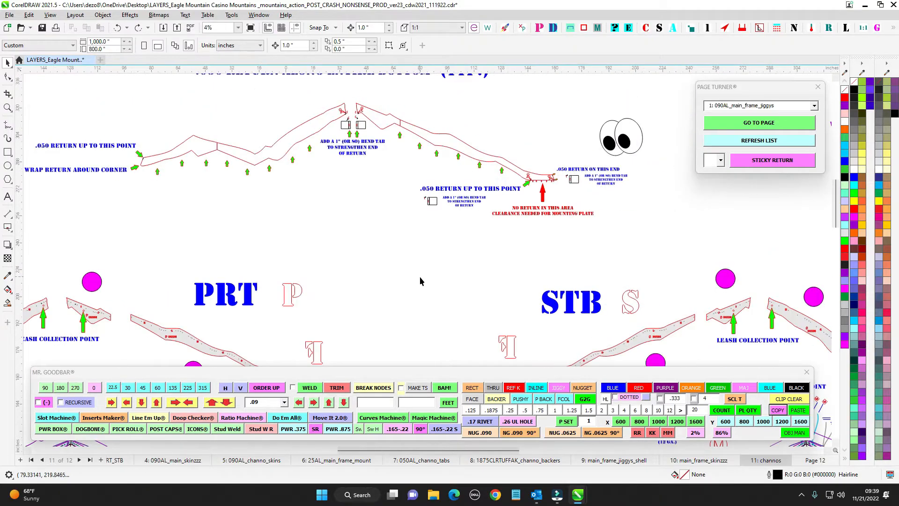
Inspect the STB wiring layout around the jumper point and main box feed, plus the return overview and rows of channel parts
left_click_drag(643, 364, 546, 277)
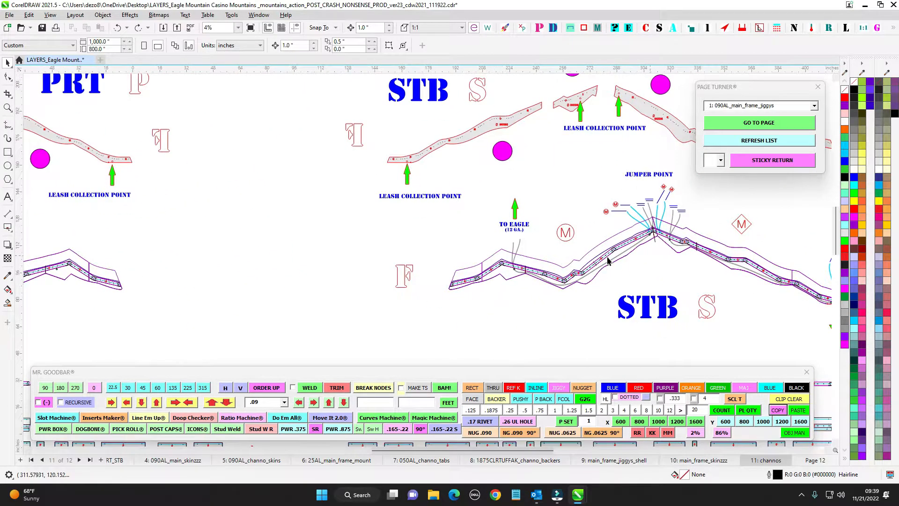
left_click_drag(614, 214, 379, 219)
scroll(495, 270, "up", 2)
scroll(483, 257, "up", 1)
scroll(341, 201, "down", 1)
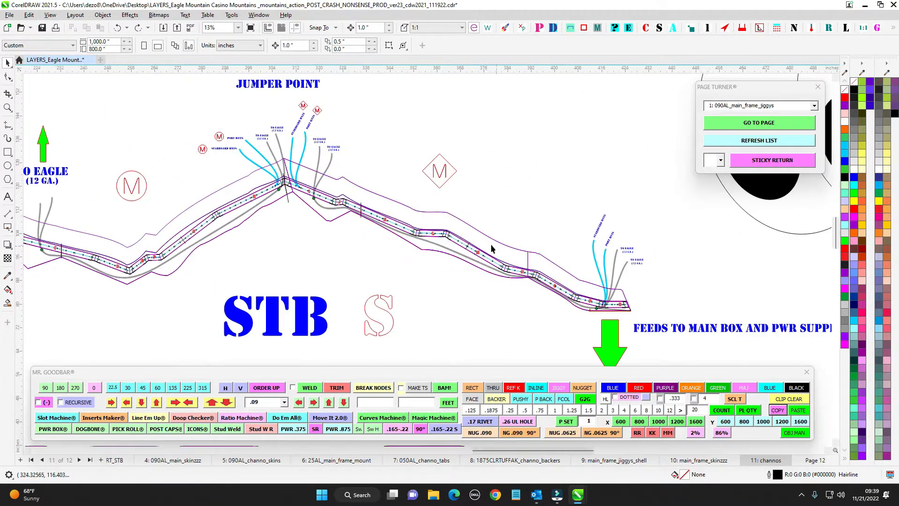
scroll(491, 241, "down", 1)
left_click_drag(104, 95, 406, 194)
mouse_move(344, 239)
left_mouse_down()
mouse_move(355, 206)
mouse_move(355, 249)
left_mouse_up()
scroll(355, 207, "down", 2)
scroll(330, 151, "up", 3)
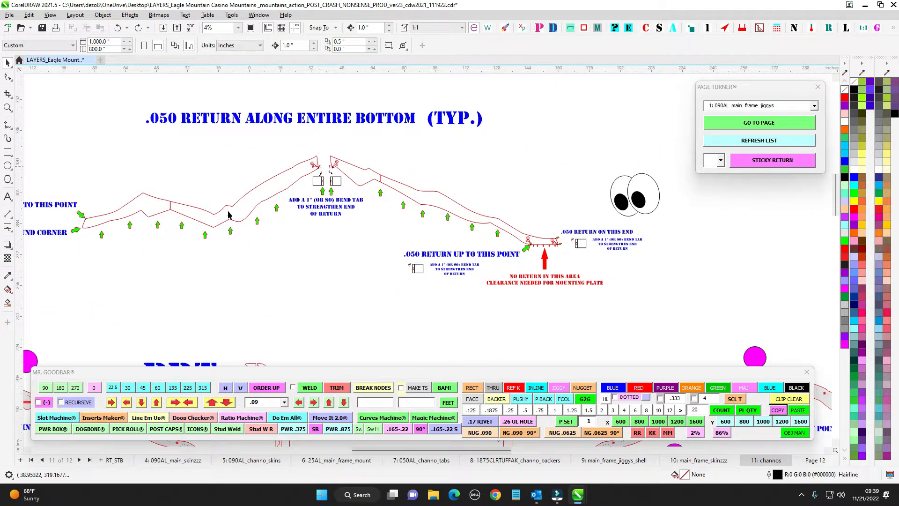
scroll(363, 269, "down", 2)
left_click_drag(388, 350, 396, 164)
left_click_drag(429, 298, 426, 201)
scroll(480, 262, "up", 2)
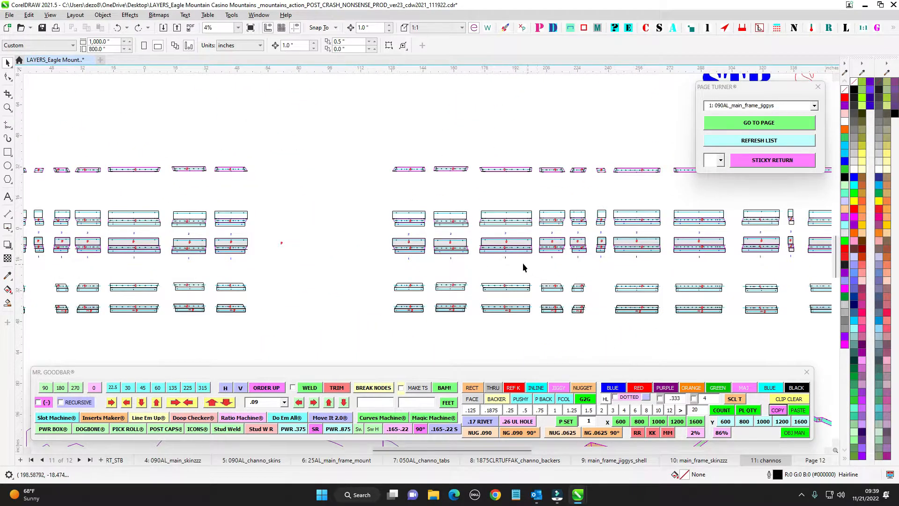
left_click_drag(522, 262, 454, 249)
Open Page 12 and examine the F-marked green strip, the numbered channel pieces and the gray curved part
left_click(815, 461)
scroll(470, 281, "down", 1)
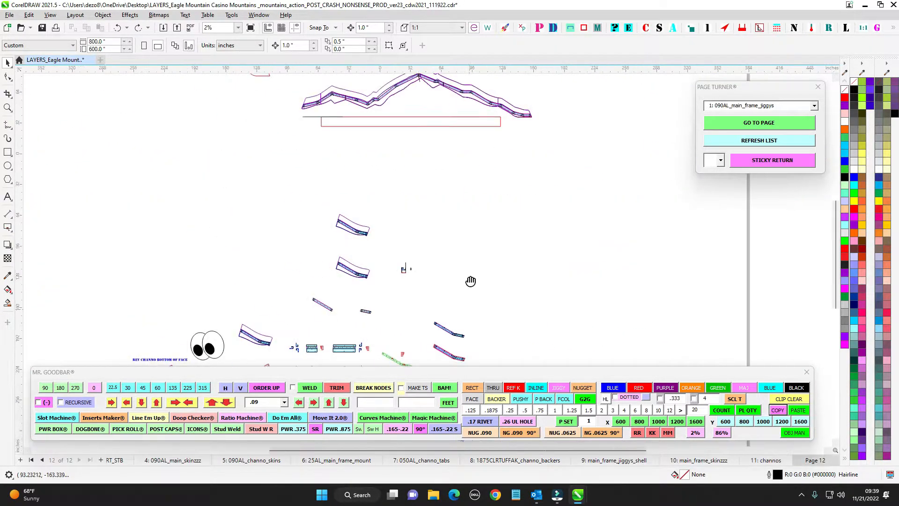
left_click_drag(470, 281, 512, 190)
scroll(394, 258, "up", 1)
scroll(478, 275, "up", 1)
scroll(448, 270, "up", 1)
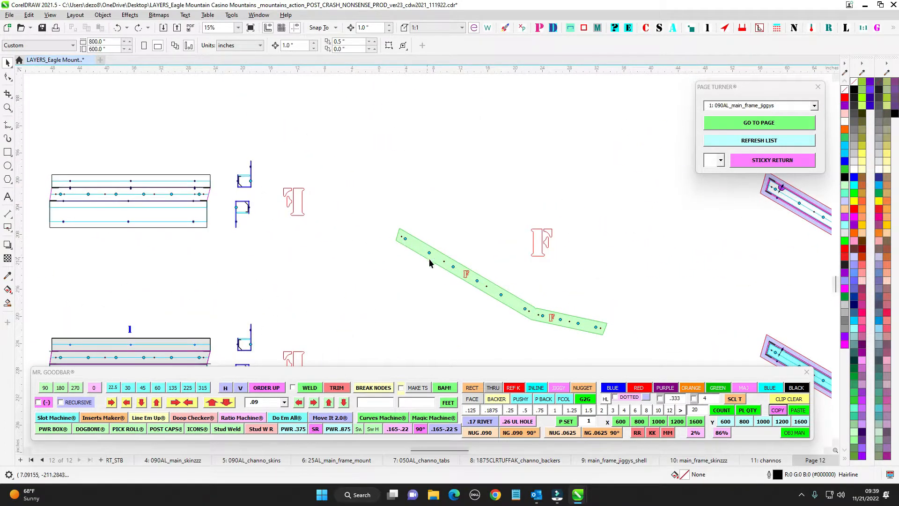
scroll(594, 333, "down", 1)
left_click_drag(488, 325, 469, 206)
scroll(418, 243, "up", 2)
scroll(532, 224, "down", 3)
scroll(491, 199, "up", 2)
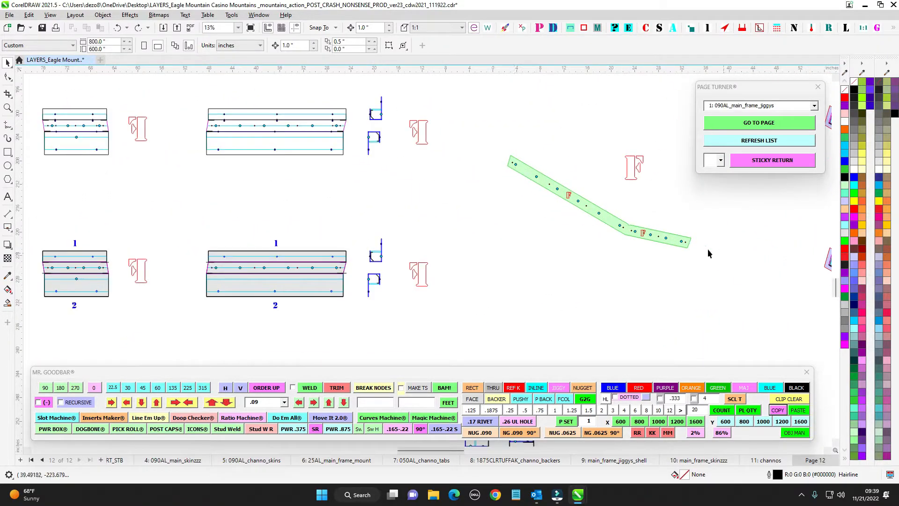
scroll(483, 242, "down", 1)
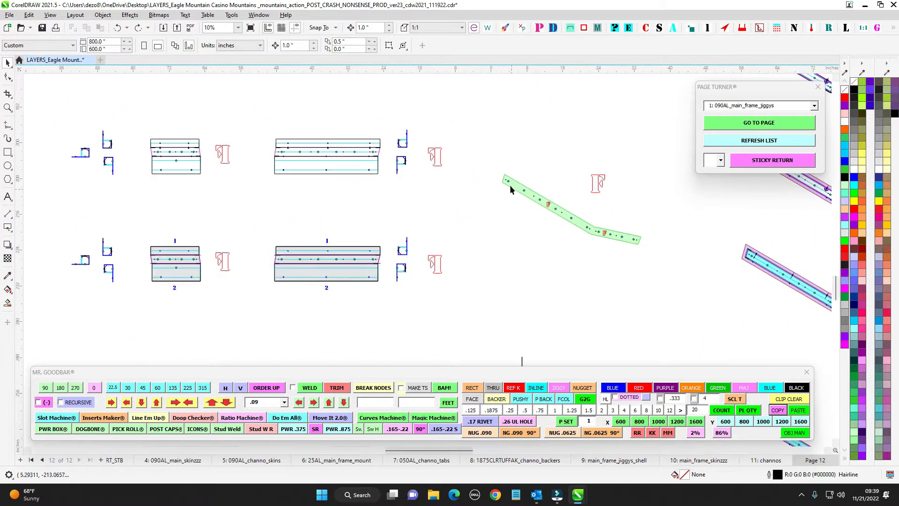
scroll(635, 264, "down", 3)
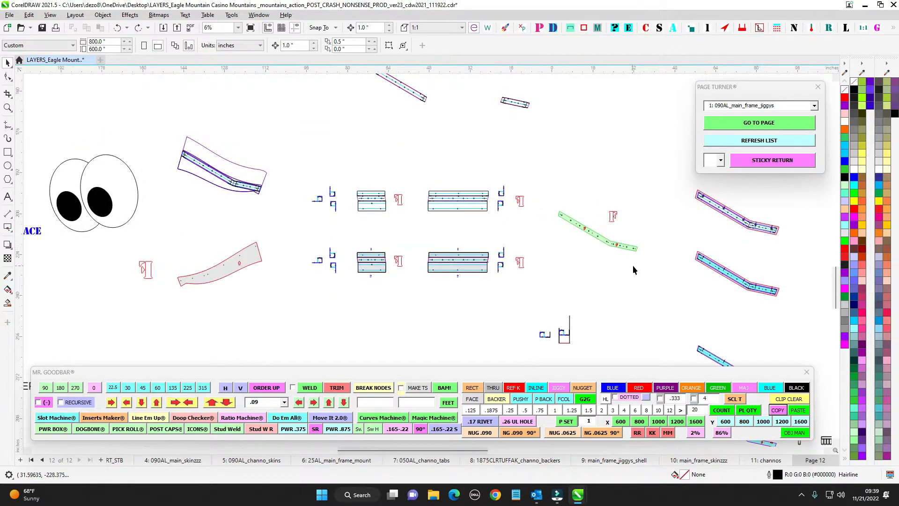
scroll(357, 270, "up", 4)
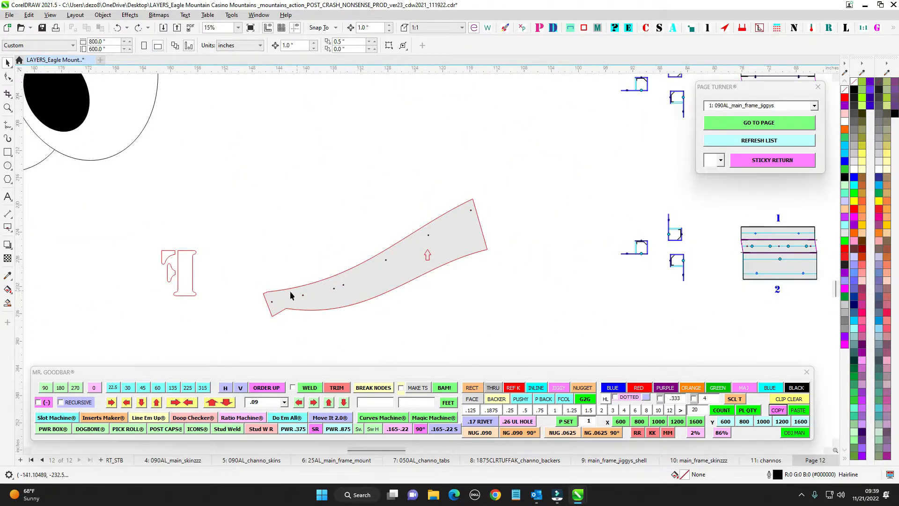
Return to the channos page, inspect the labeled PRT strip runs, and select the whole teal and orange run
left_click(761, 461)
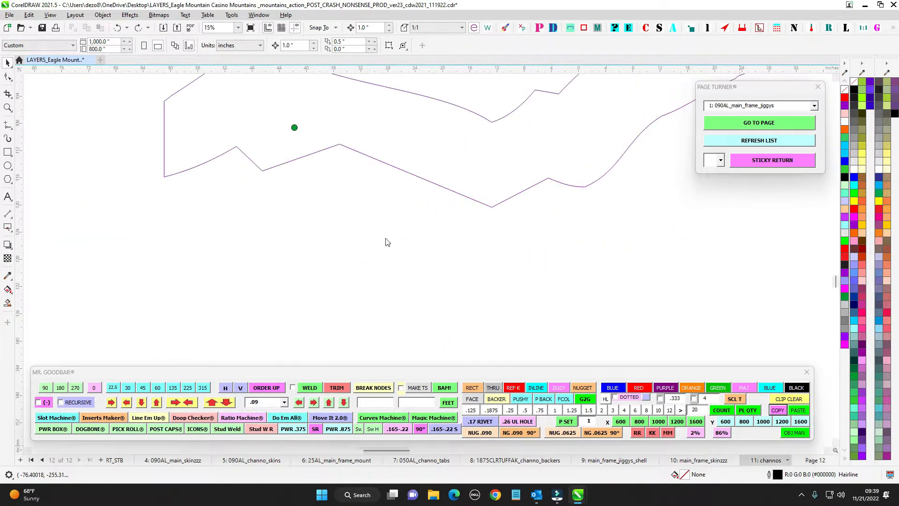
scroll(417, 259, "down", 6)
left_click_drag(510, 277, 574, 198)
scroll(283, 218, "up", 5)
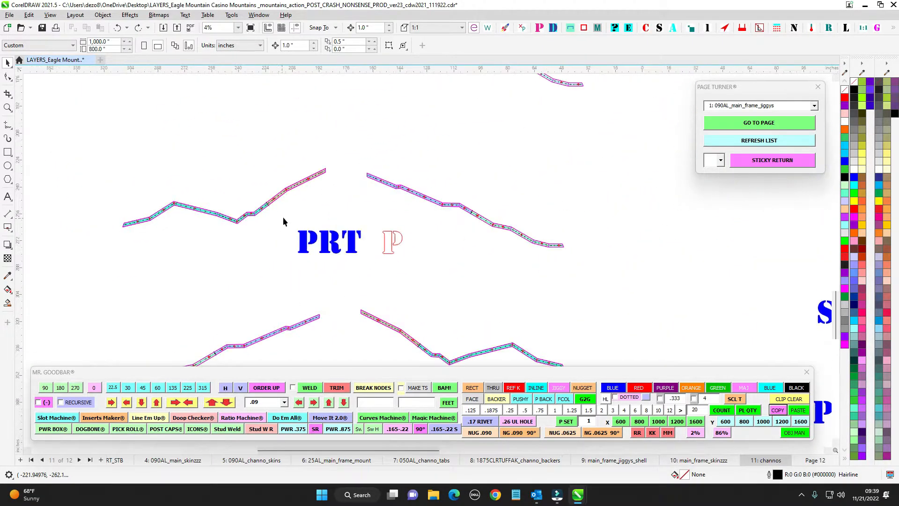
left_click(429, 165)
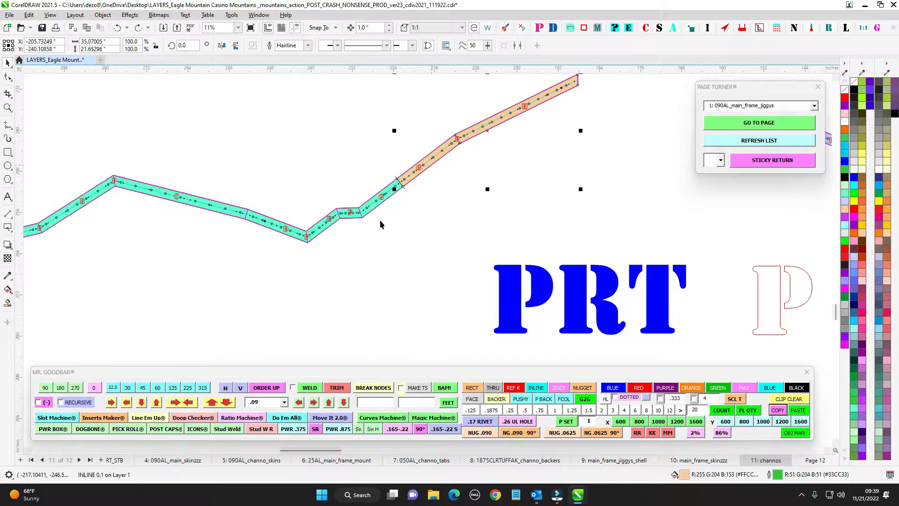
left_click_drag(450, 198, 459, 217)
left_click(534, 134)
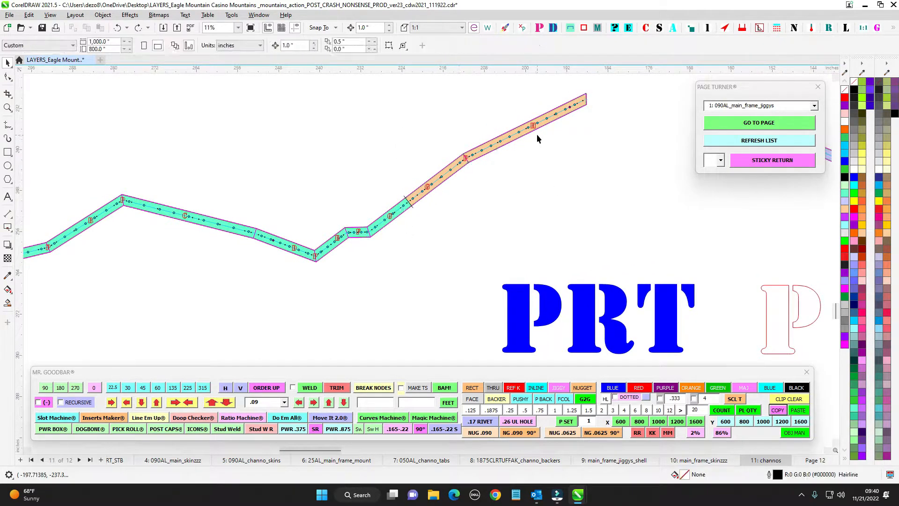
left_click_drag(210, 259, 346, 225)
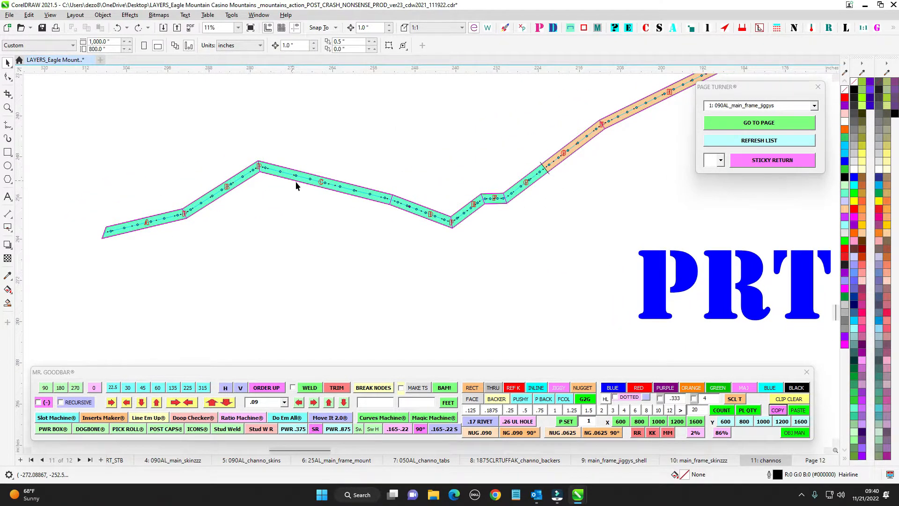
left_click_drag(636, 170, 419, 243)
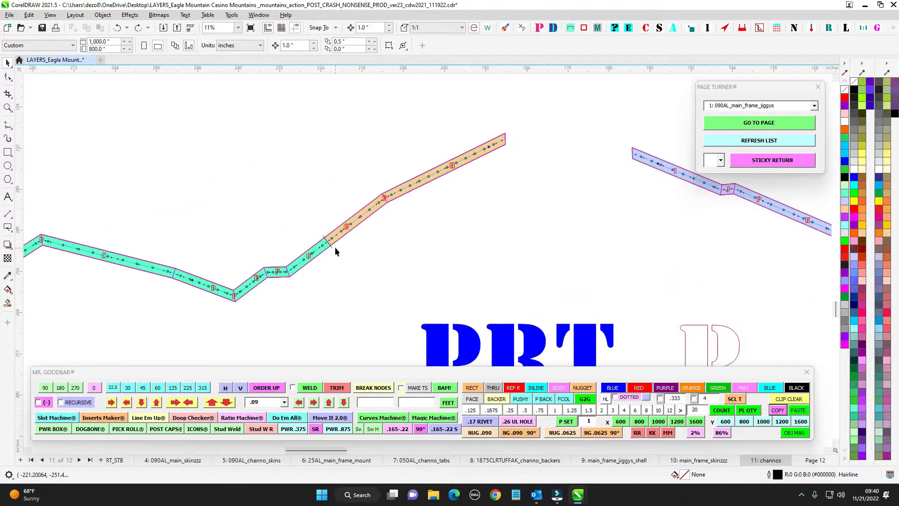
scroll(461, 167, "down", 2)
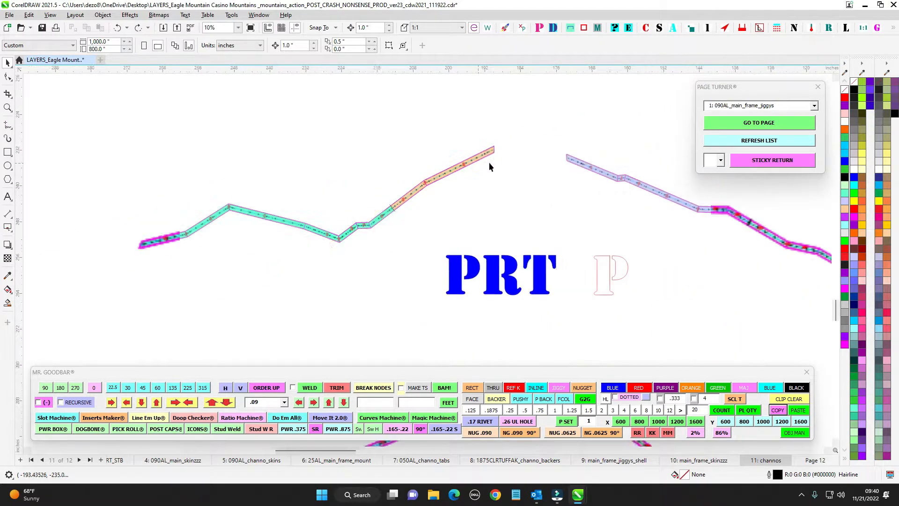
left_click_drag(298, 235, 111, 268)
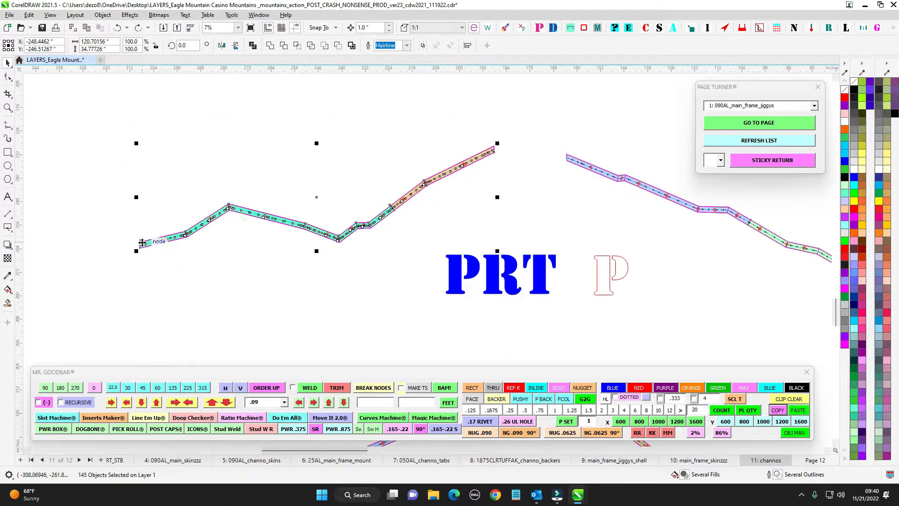
scroll(445, 164, "down", 1)
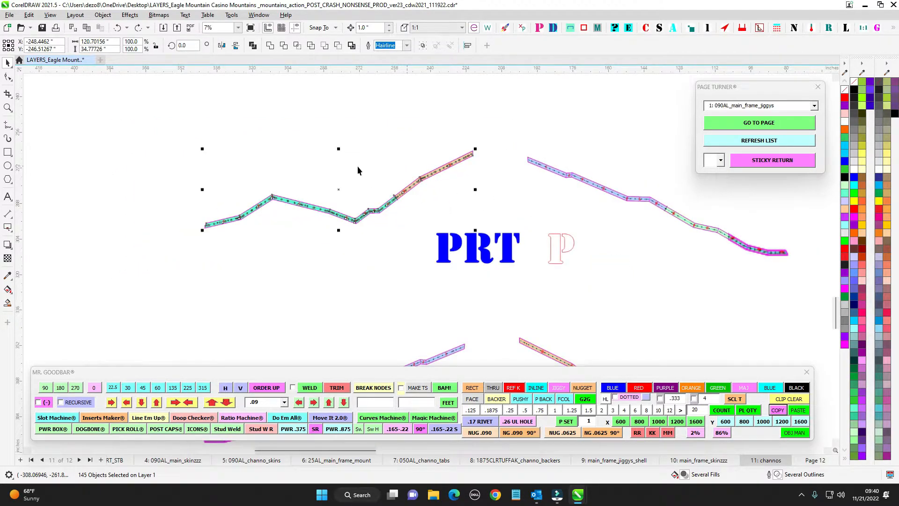
Examine the rows of lettered channel flat patterns and their 1 and 2 side numbering on the channos page
left_click_drag(369, 80, 399, 259)
scroll(386, 181, "down", 1)
left_click_drag(429, 119, 392, 260)
scroll(229, 134, "up", 2)
scroll(270, 192, "down", 3)
left_click_drag(531, 216, 103, 163)
mouse_move(515, 159)
left_mouse_down()
mouse_move(168, 154)
mouse_move(170, 168)
left_mouse_up()
scroll(647, 164, "up", 6)
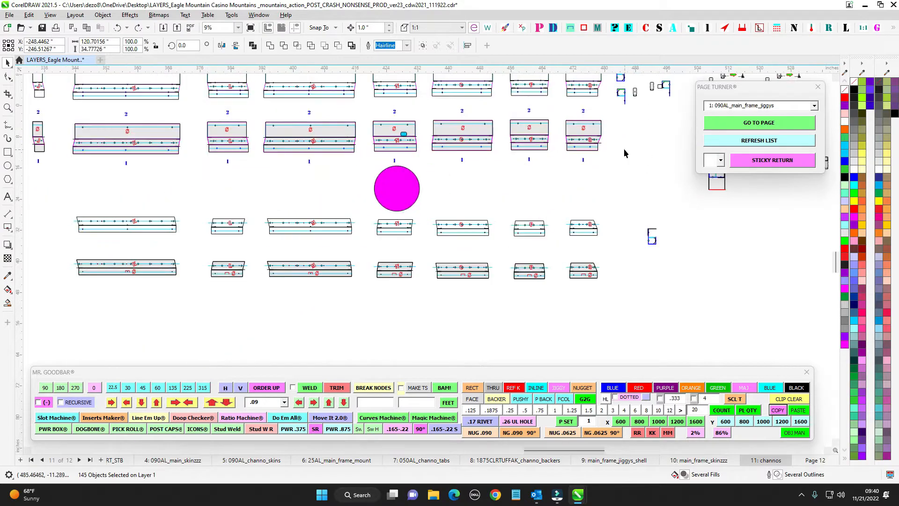
left_click_drag(625, 155, 630, 187)
scroll(630, 187, "down", 3)
left_click_drag(281, 187, 658, 200)
left_click_drag(184, 201, 305, 184)
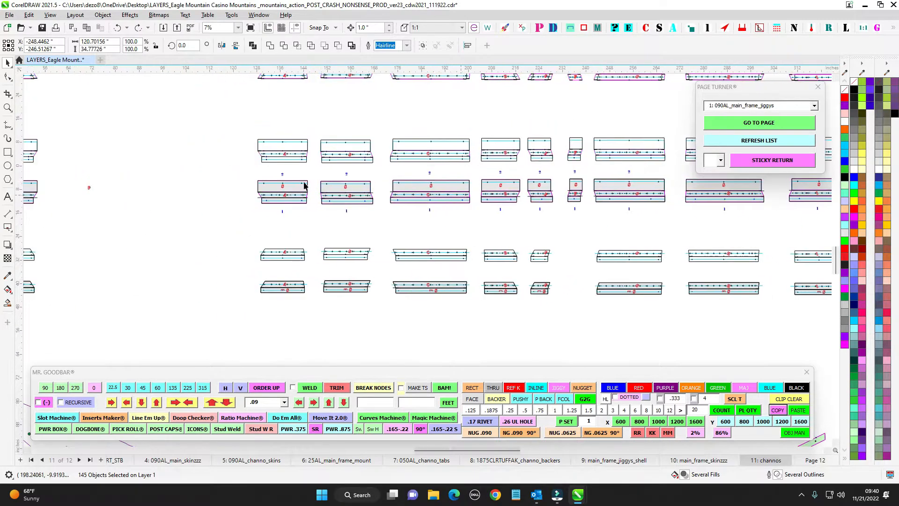
scroll(358, 170, "up", 2)
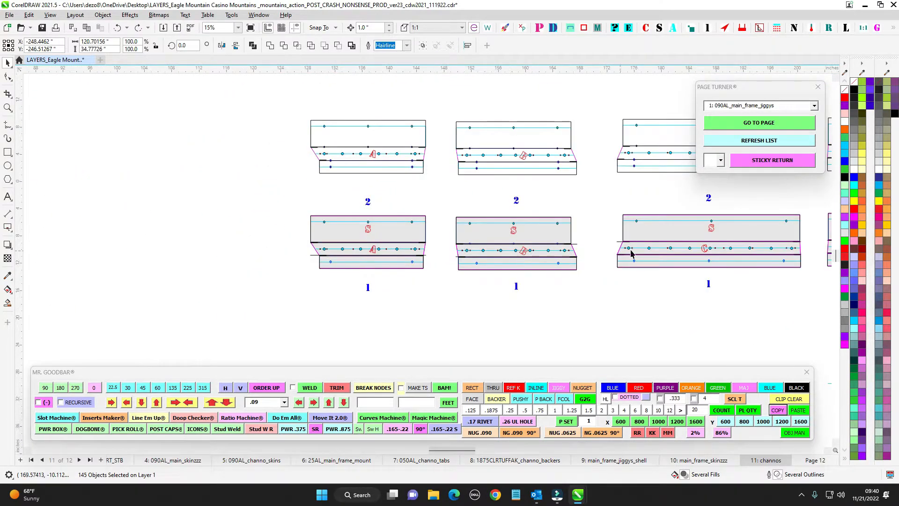
Survey the remaining S-marked channel flat patterns along the paired rows on the channos page
scroll(571, 260, "down", 2)
left_click_drag(570, 263, 248, 247)
scroll(579, 249, "down", 2)
left_click_drag(543, 254, 388, 263)
scroll(594, 246, "up", 3)
scroll(429, 247, "up", 1)
left_click_drag(415, 180, 447, 310)
scroll(448, 311, "down", 2)
left_click_drag(447, 310, 612, 278)
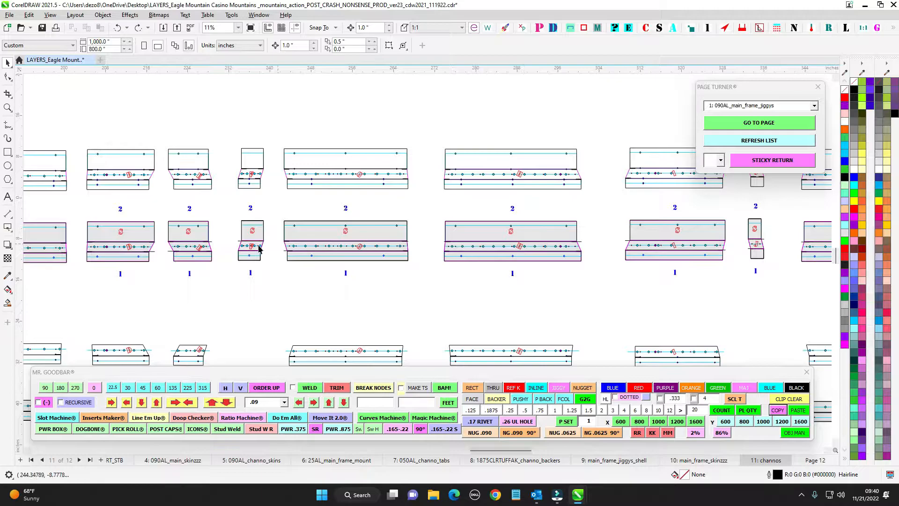
left_click_drag(202, 249, 566, 252)
scroll(260, 284, "down", 2)
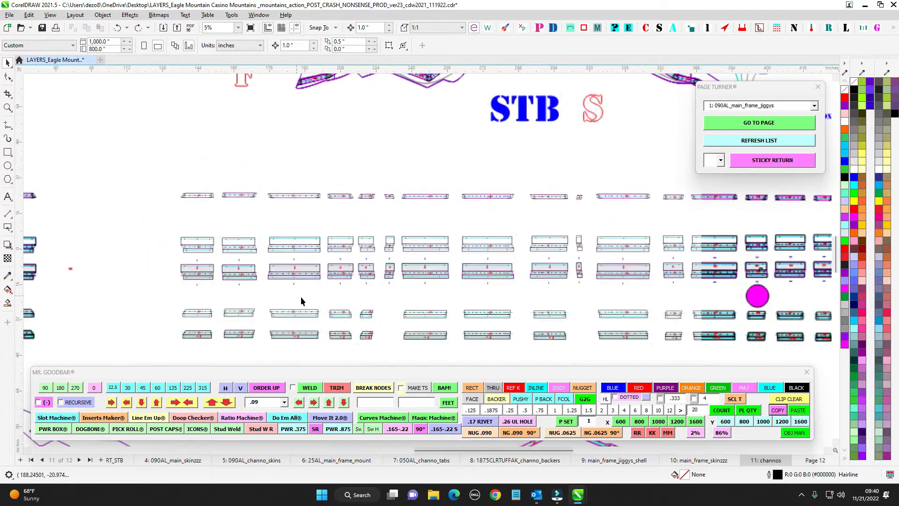
Examine the PRT mountain outline and its lettered channel segments from the lower end up to the peak
left_click_drag(258, 316, 500, 153)
left_click_drag(312, 296, 594, 176)
scroll(445, 255, "down", 1)
left_click_drag(339, 286, 515, 161)
scroll(377, 244, "up", 2)
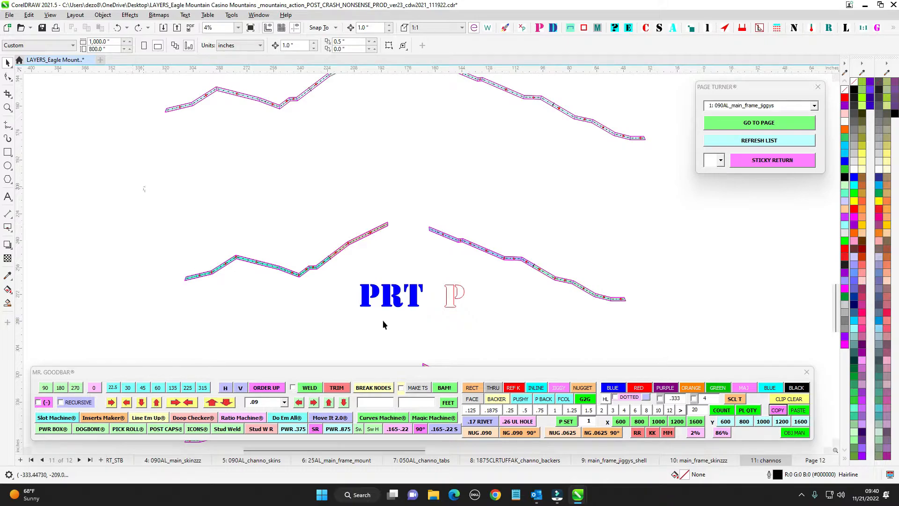
left_click_drag(383, 321, 409, 331)
scroll(383, 200, "down", 1)
left_click_drag(383, 200, 350, 356)
left_click_drag(348, 173, 321, 229)
scroll(252, 224, "up", 3)
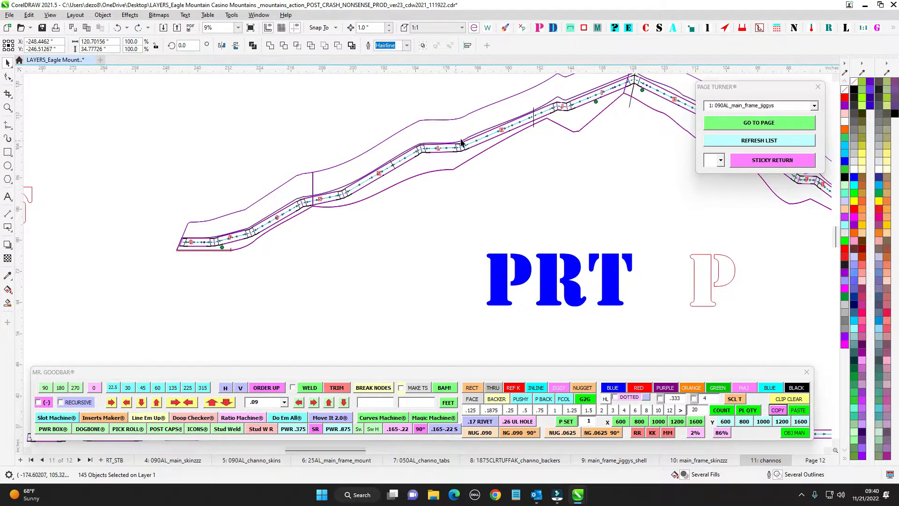
scroll(531, 120, "up", 1)
left_click_drag(532, 120, 483, 171)
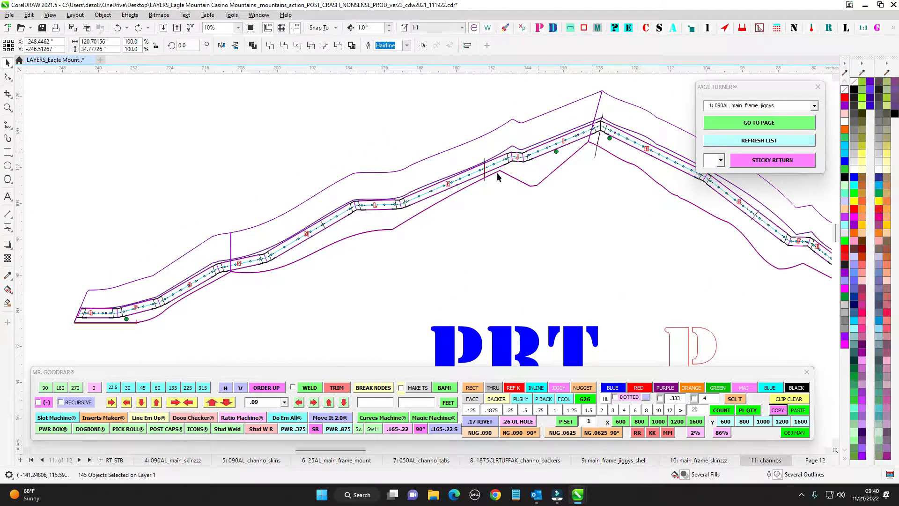
scroll(587, 125, "up", 1)
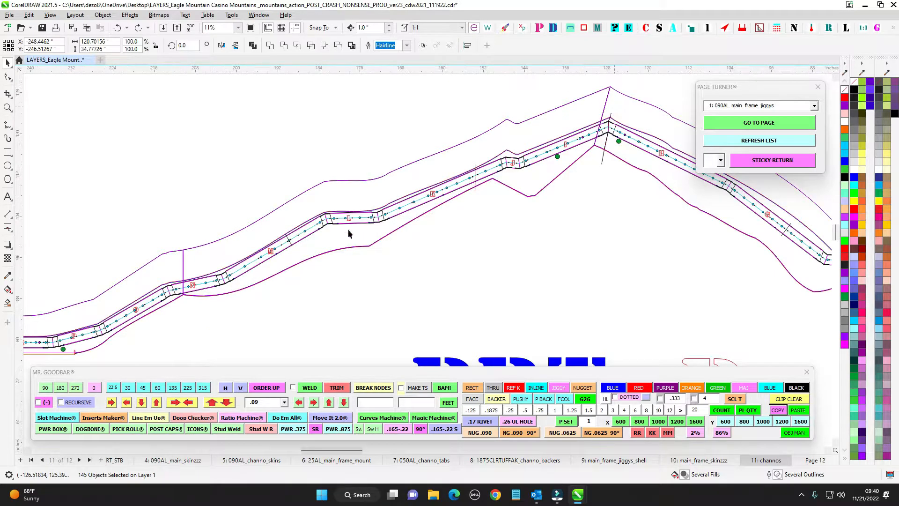
Trace the layout from the PRT mountain outline past the channel part rows to the colored PRT strip runs
scroll(96, 316, "down", 2)
left_click_drag(496, 279, 379, 261)
left_click_drag(363, 152, 375, 114)
scroll(376, 117, "down", 2)
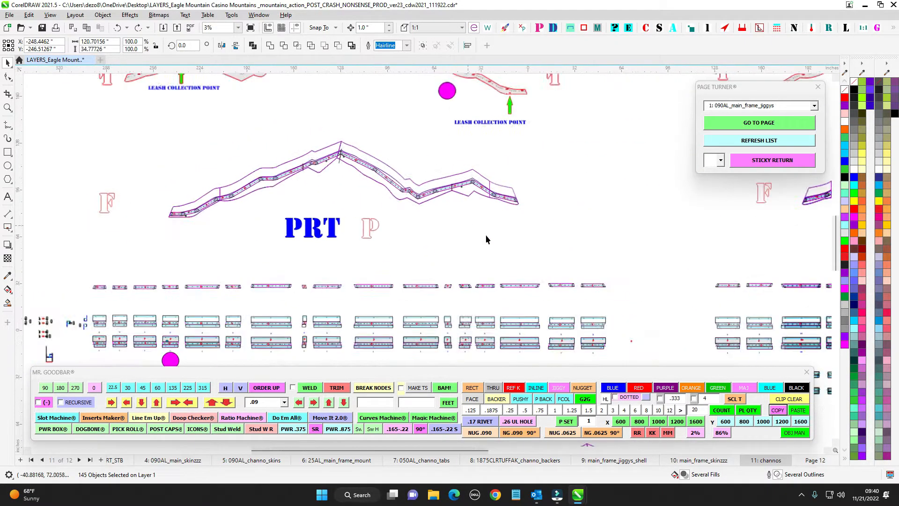
left_click_drag(602, 269, 456, 215)
left_click_drag(531, 269, 417, 170)
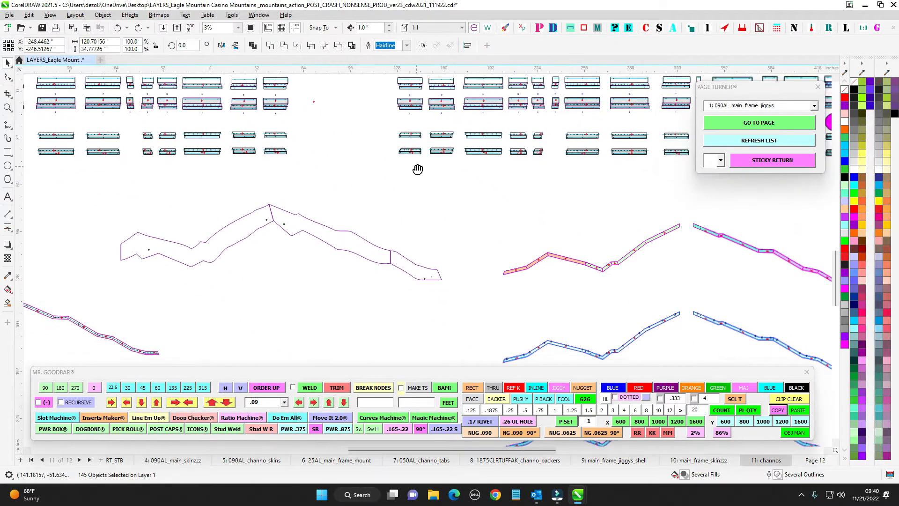
left_click_drag(421, 307, 610, 168)
scroll(285, 223, "up", 1)
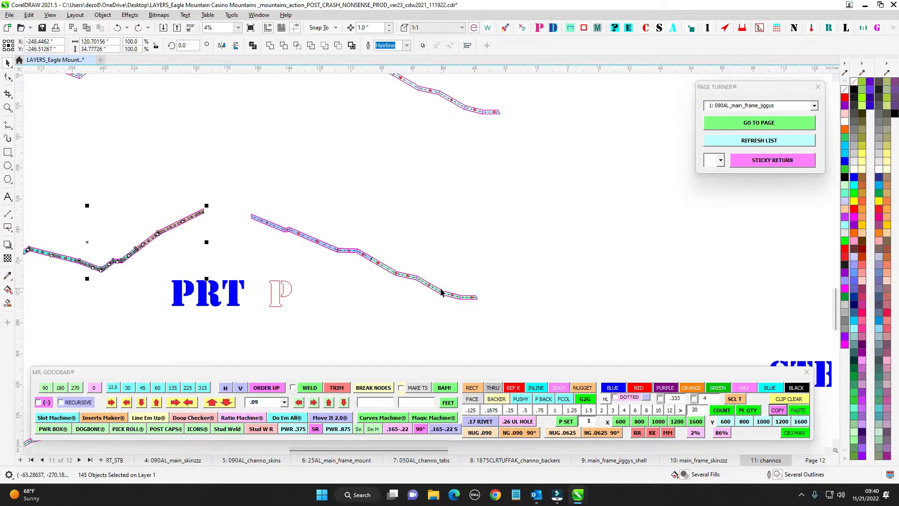
Inspect the lettered segments of the lavender and green PRT strip run and select the whole run
scroll(420, 284, "up", 4)
left_click_drag(341, 234, 517, 369)
left_click_drag(508, 290, 476, 227)
left_click(359, 158)
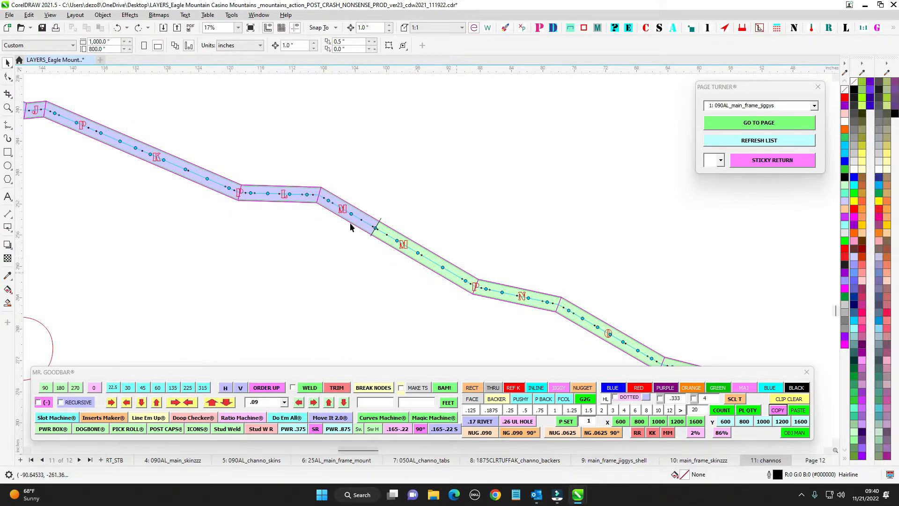
scroll(349, 176, "down", 3)
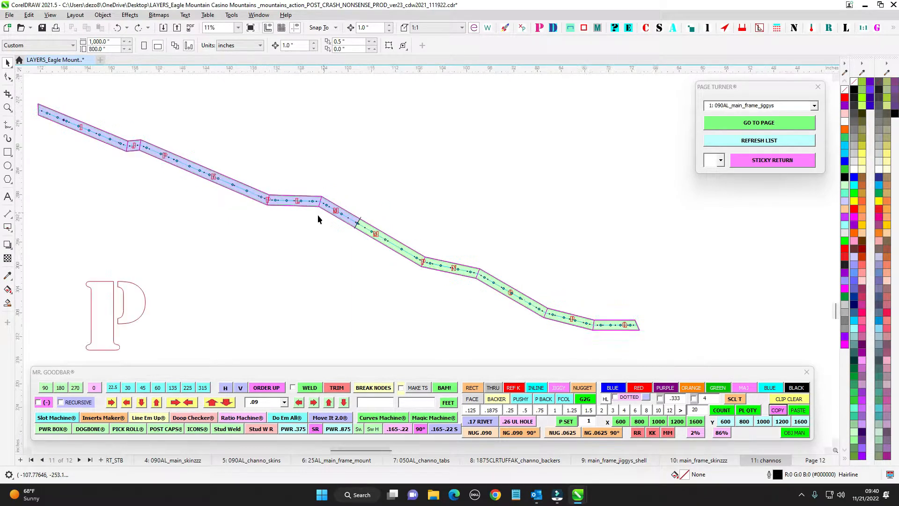
left_click_drag(581, 313, 581, 313)
scroll(532, 207, "down", 3)
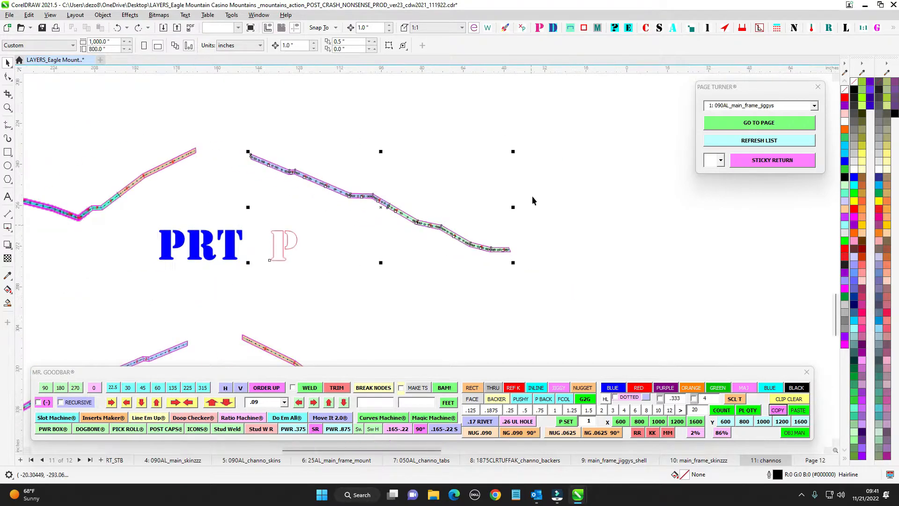
Review the STB leash collection points and jumper point, and select the first two gray STB return pieces beside the STB label
left_click_drag(548, 114, 527, 255)
left_click_drag(626, 85, 459, 199)
scroll(459, 178, "up", 2)
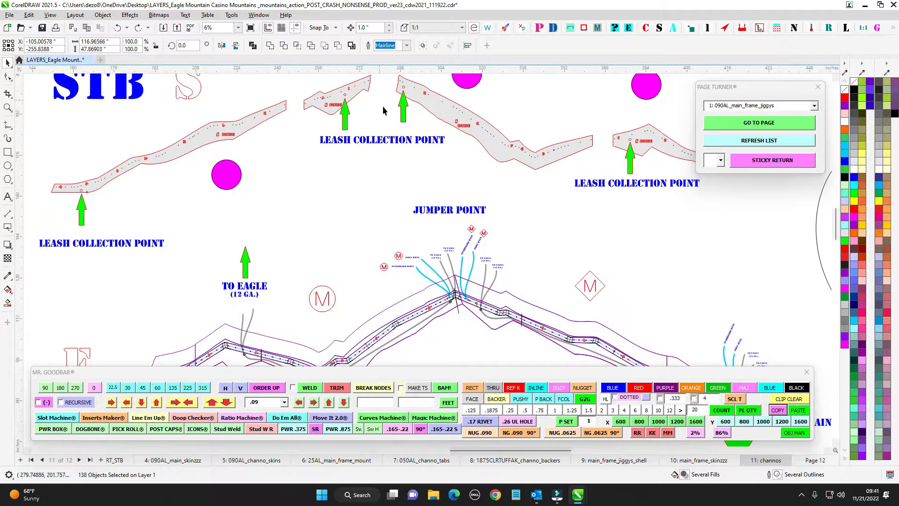
scroll(404, 159, "down", 2)
left_click_drag(407, 191, 491, 225)
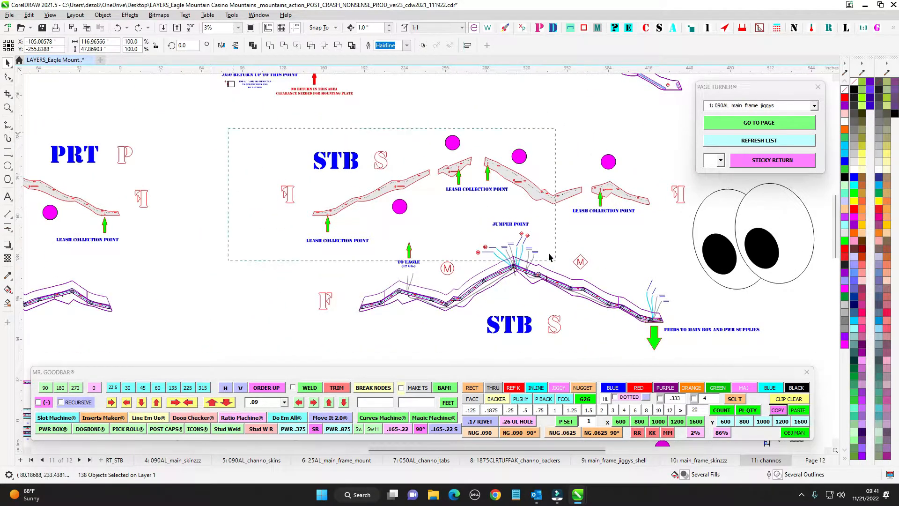
left_click_drag(549, 258, 485, 239)
scroll(485, 242, "down", 2)
scroll(473, 211, "up", 2)
scroll(478, 223, "down", 1)
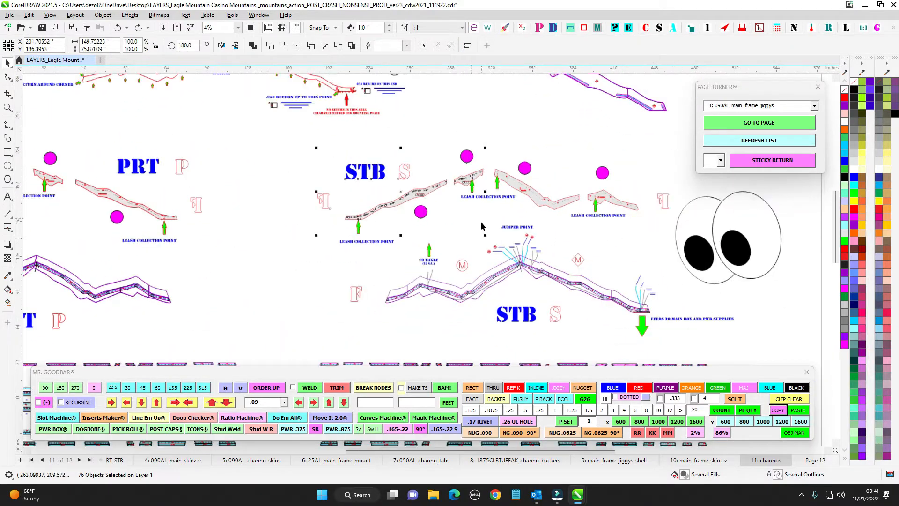
Examine the lowest rows of channel flat patterns under the STB layout and select the shaded S-marked pieces in turn
left_click_drag(490, 290, 450, 147)
left_click_drag(449, 319, 456, 259)
scroll(447, 222, "up", 2)
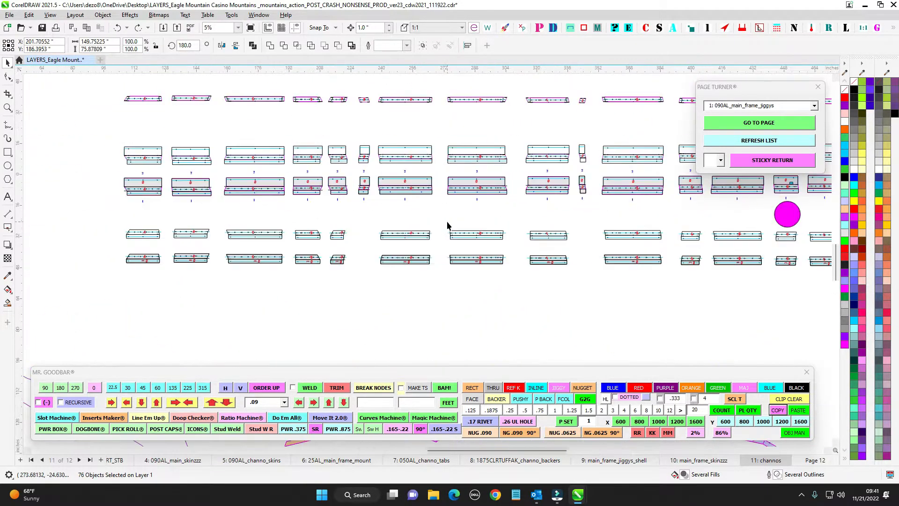
scroll(448, 239, "up", 2)
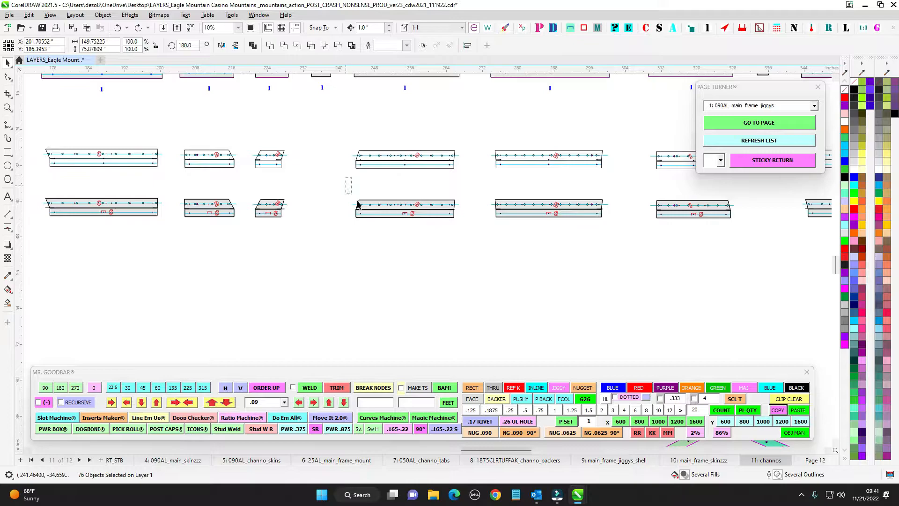
left_click_drag(357, 201, 431, 264)
scroll(487, 254, "down", 1)
scroll(442, 225, "up", 7)
left_click_drag(411, 190, 703, 260)
left_click_drag(766, 179, 736, 277)
scroll(730, 280, "down", 2)
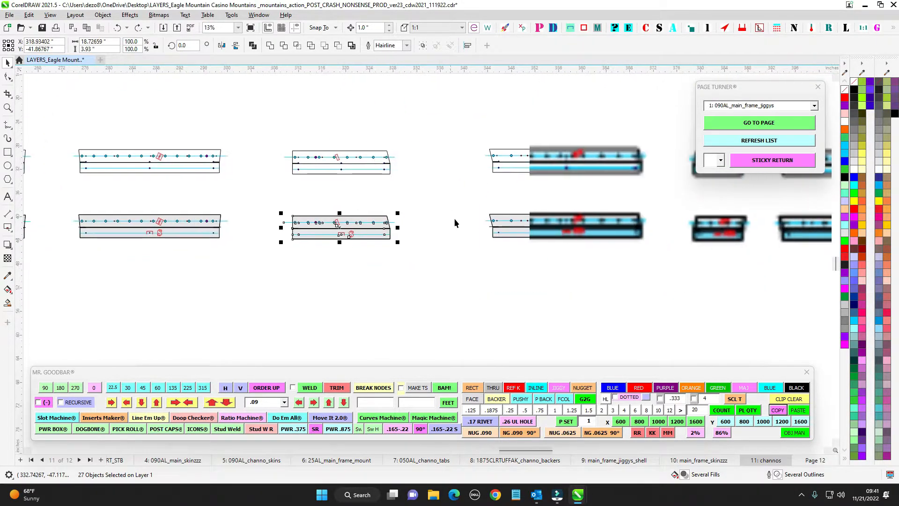
left_click_drag(472, 197, 709, 273)
scroll(704, 271, "down", 2)
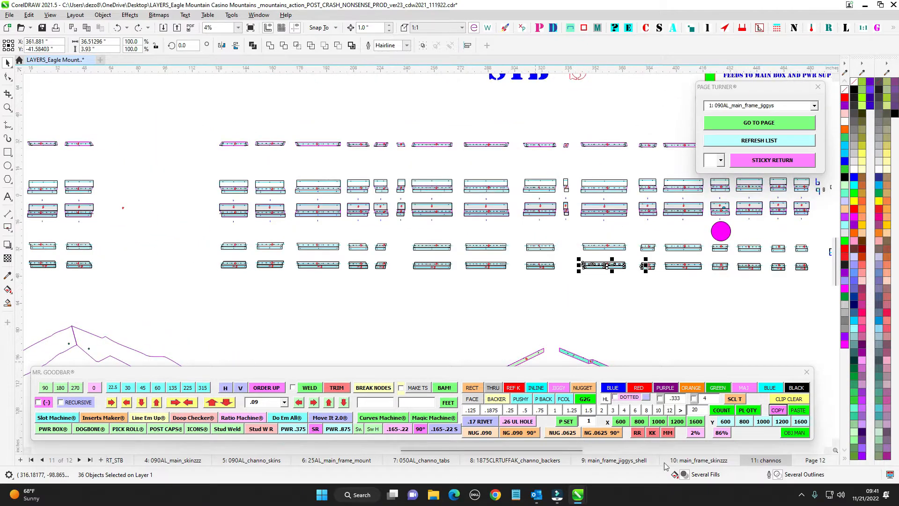
Open the main_frame_skinzzz page and examine the STB skins marked with a diamond M and FACE OUT
left_click(698, 461)
scroll(313, 141, "up", 4)
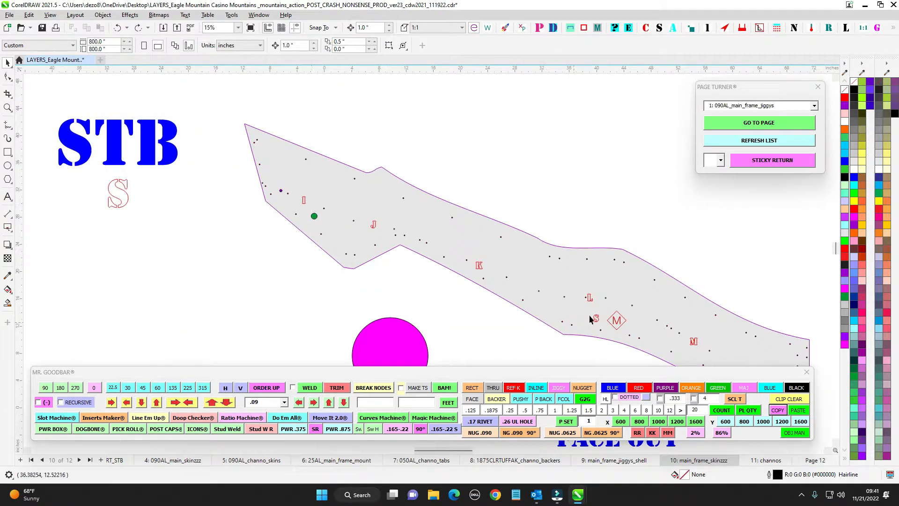
scroll(590, 319, "down", 3)
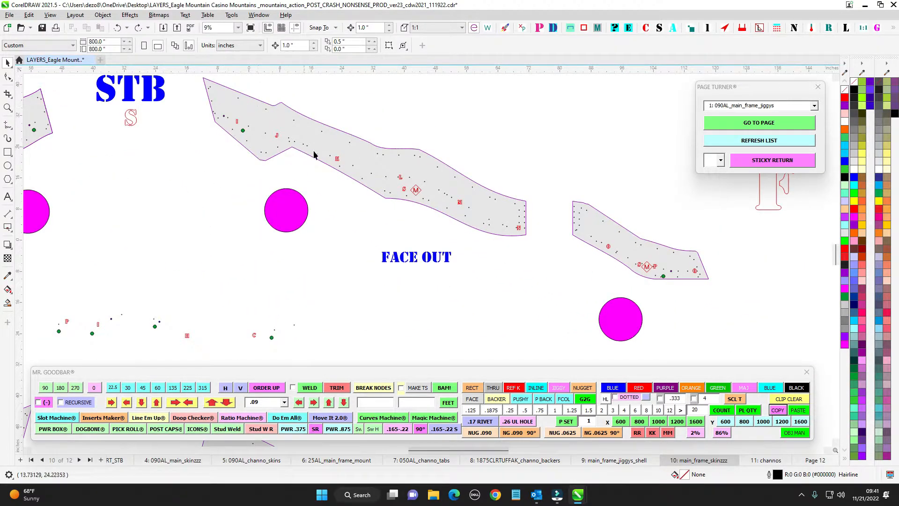
scroll(501, 190, "up", 2)
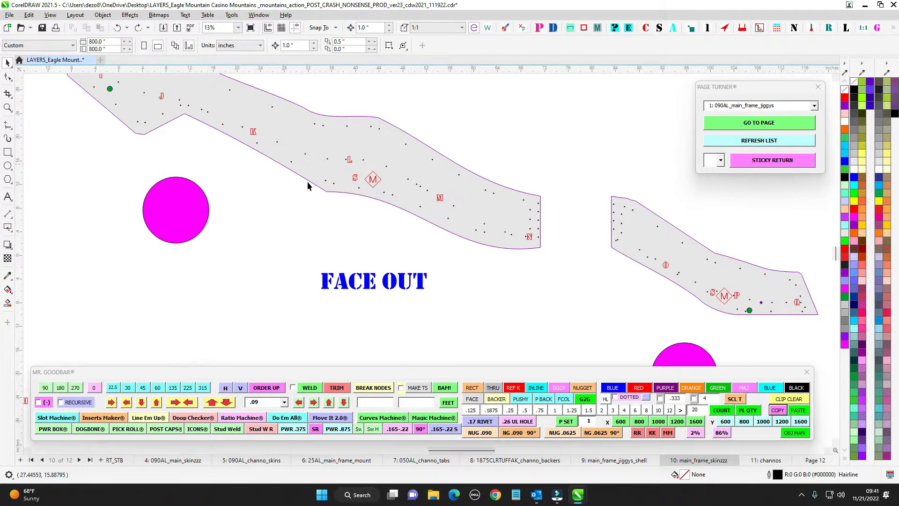
scroll(440, 168, "up", 2)
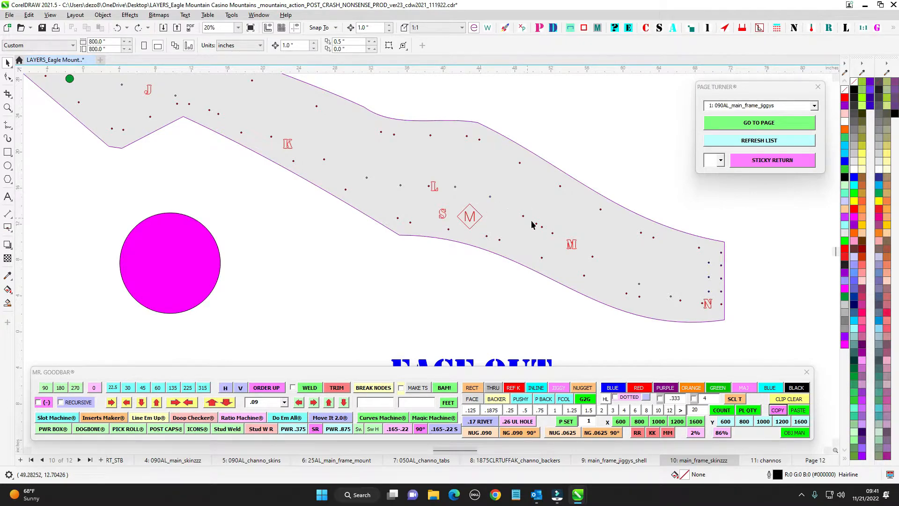
Trace the hole pattern and the channel letters I through N along the long diamond-M STB skin
left_click_drag(447, 191, 602, 226)
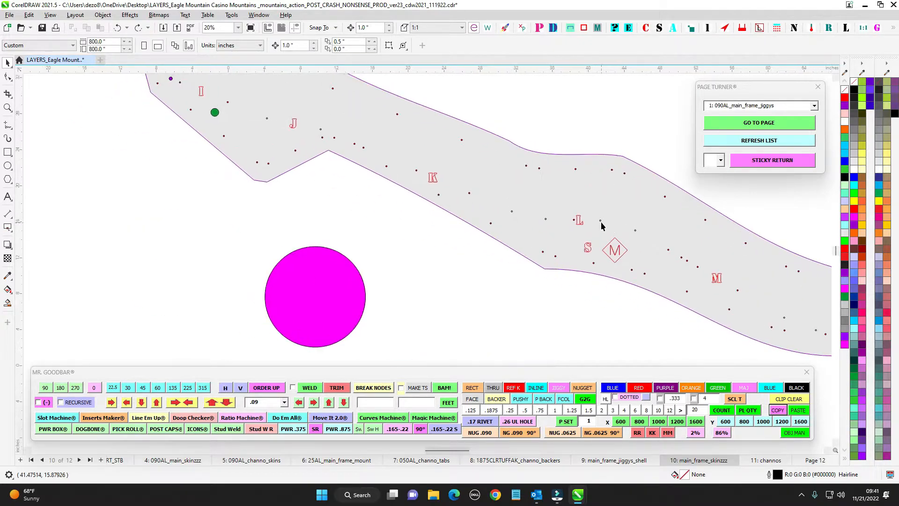
left_click_drag(433, 170, 464, 190)
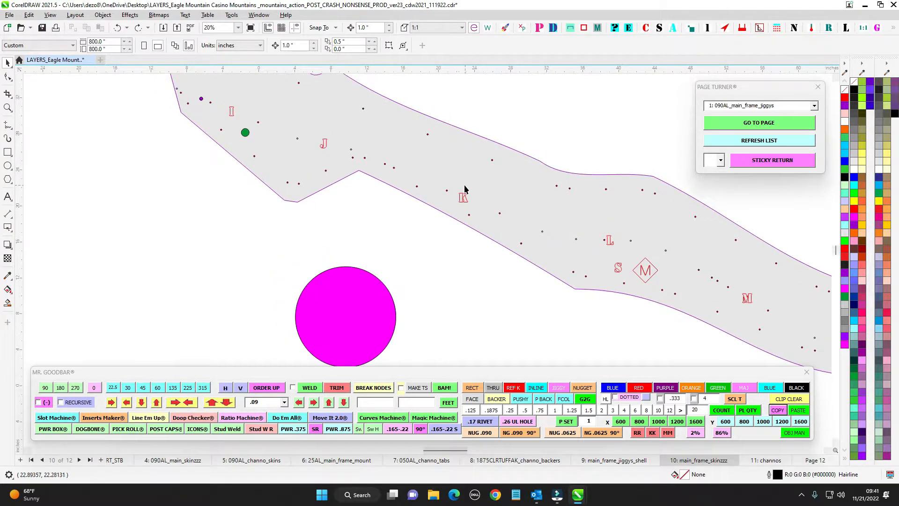
left_click_drag(309, 154, 472, 206)
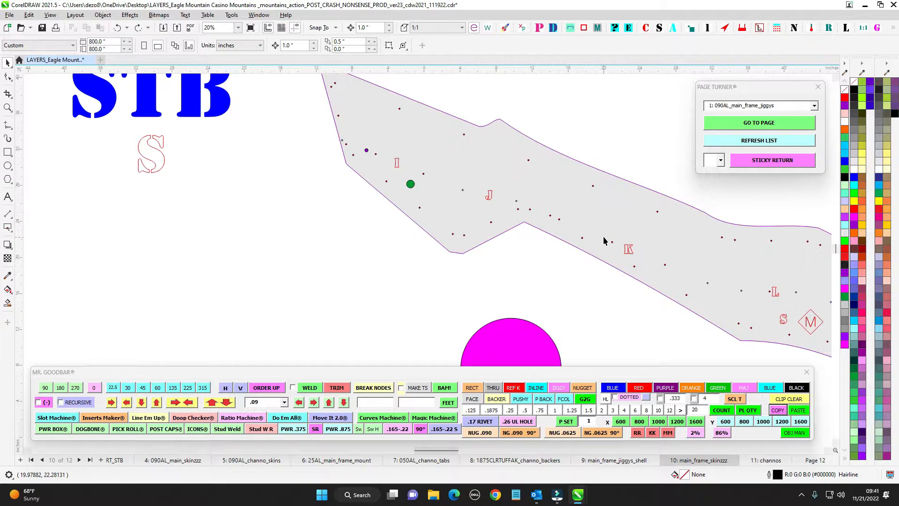
left_click_drag(604, 241, 381, 185)
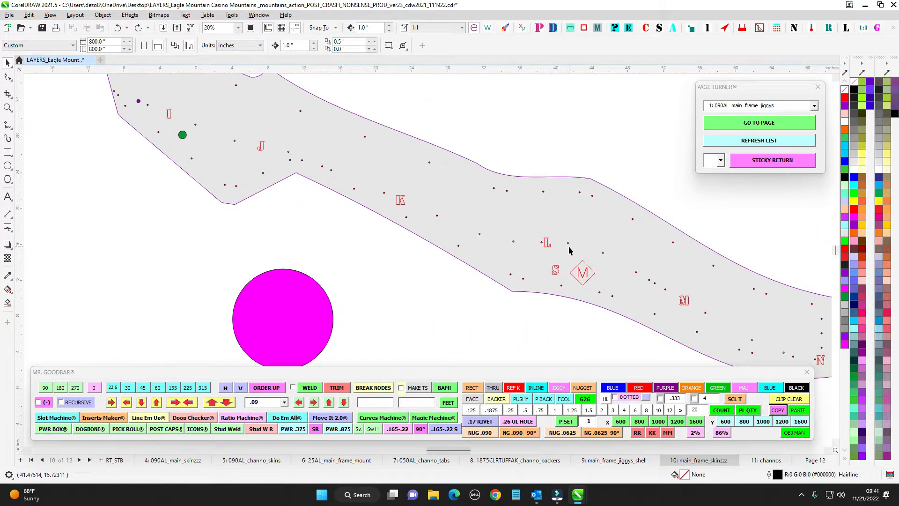
left_click_drag(544, 242, 354, 212)
mouse_move(591, 318)
left_mouse_down()
mouse_move(338, 234)
mouse_move(651, 286)
left_mouse_up()
left_click_drag(254, 163, 653, 298)
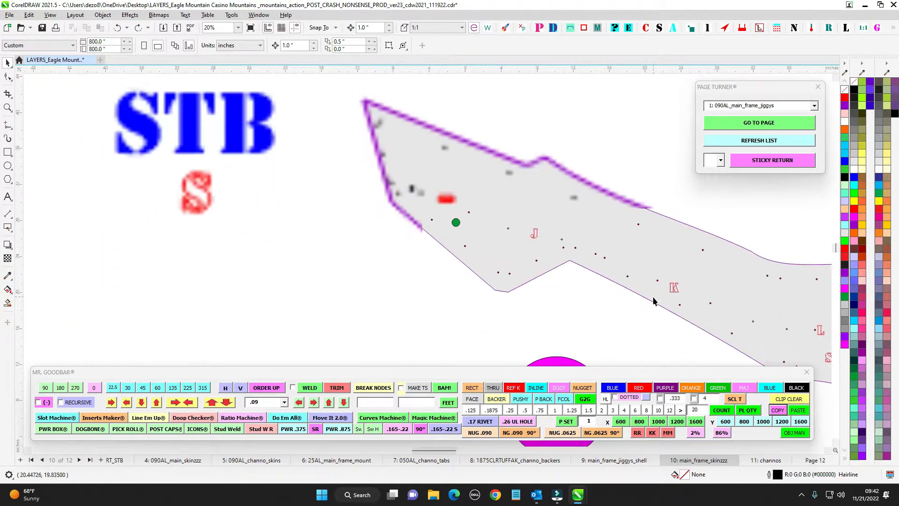
left_click_drag(539, 224, 424, 221)
scroll(440, 218, "down", 1)
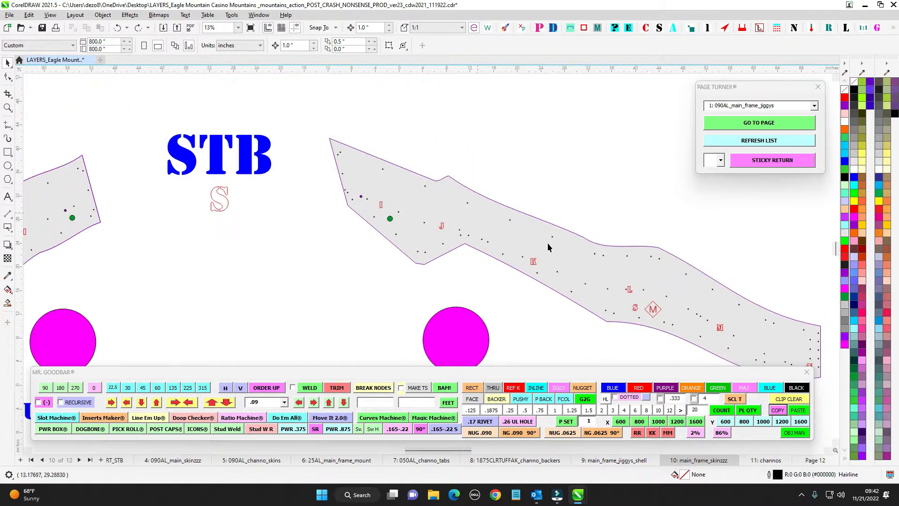
Examine the circle-M STB skins lettered A through G beside the F mark, and return to the channos page
left_click_drag(547, 242, 584, 241)
scroll(381, 184, "down", 4)
scroll(584, 241, "up", 1)
left_click_drag(284, 214, 514, 165)
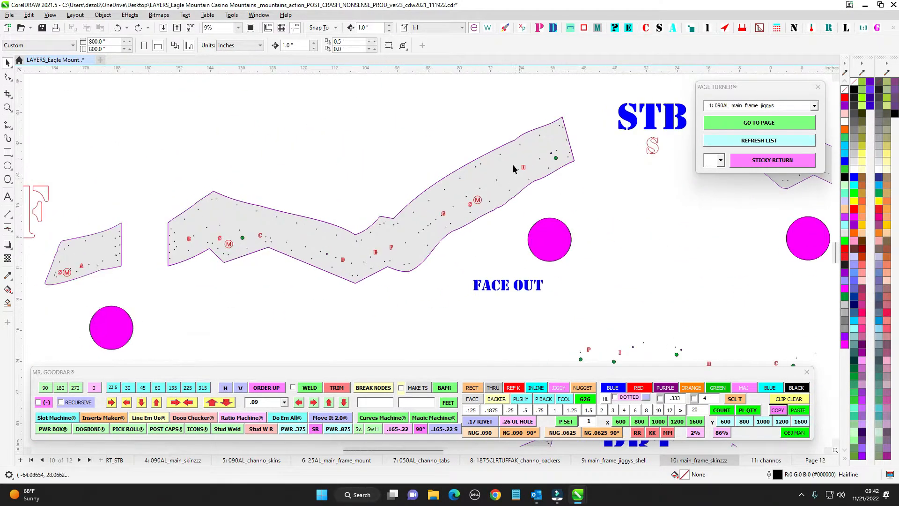
scroll(60, 239, "up", 1)
scroll(454, 232, "down", 2)
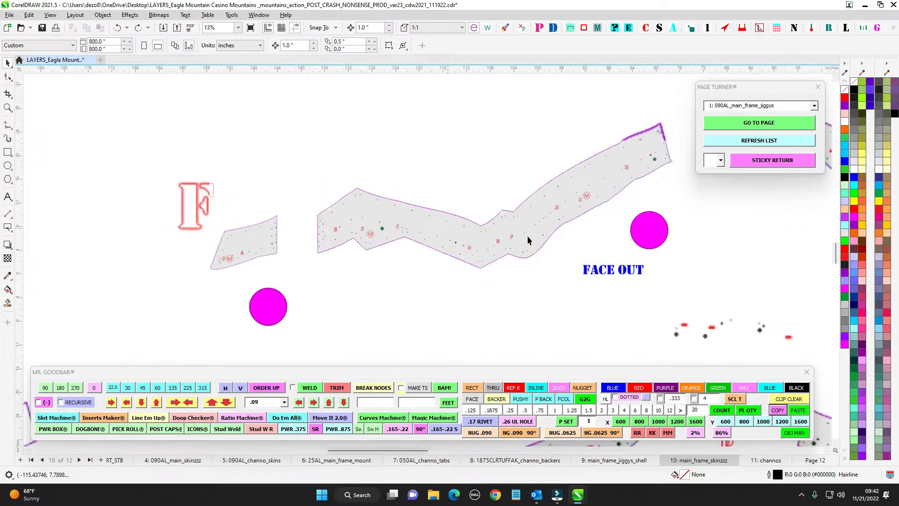
left_click_drag(528, 235, 417, 261)
scroll(328, 200, "down", 1)
left_click_drag(331, 204, 422, 251)
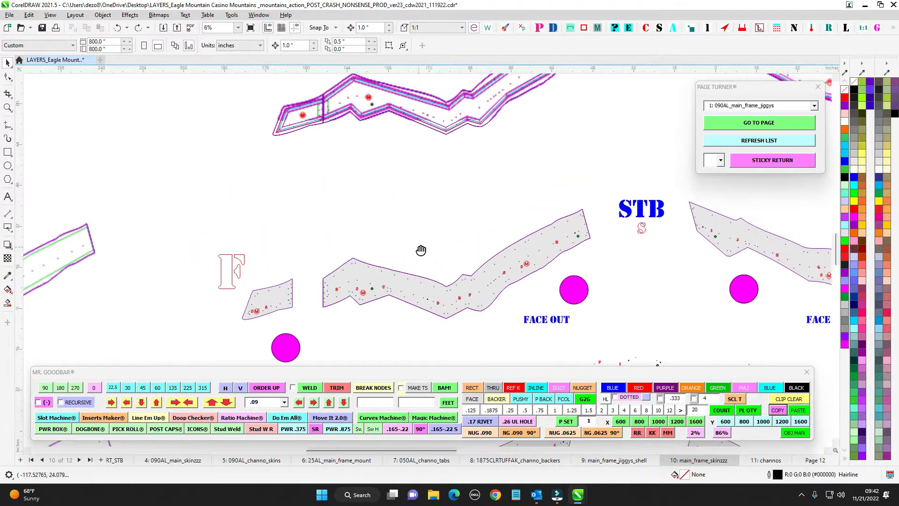
scroll(424, 254, "up", 2)
scroll(427, 240, "up", 1)
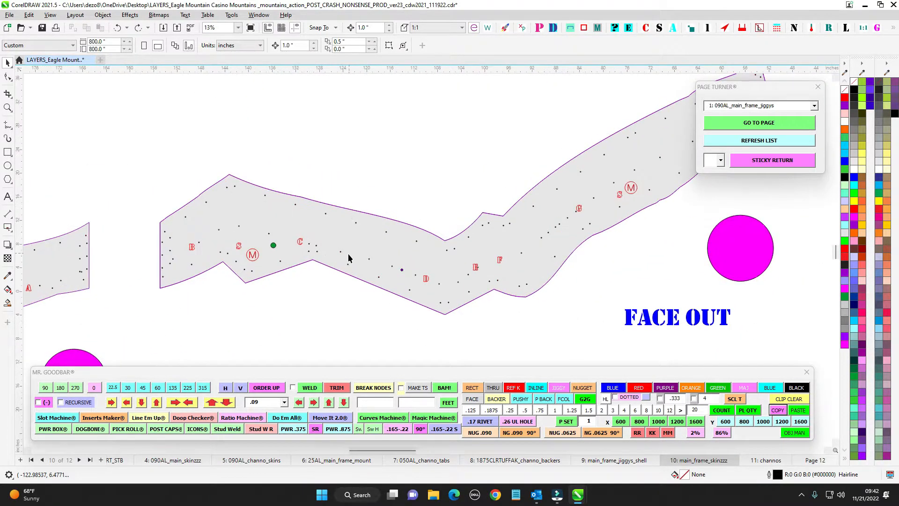
scroll(496, 256, "down", 2)
scroll(610, 282, "down", 2)
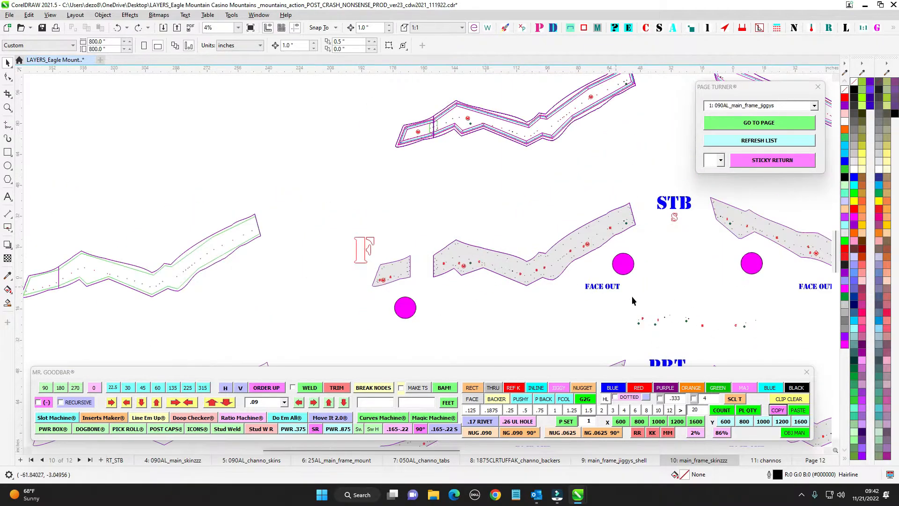
left_click_drag(633, 298, 365, 199)
left_click(771, 461)
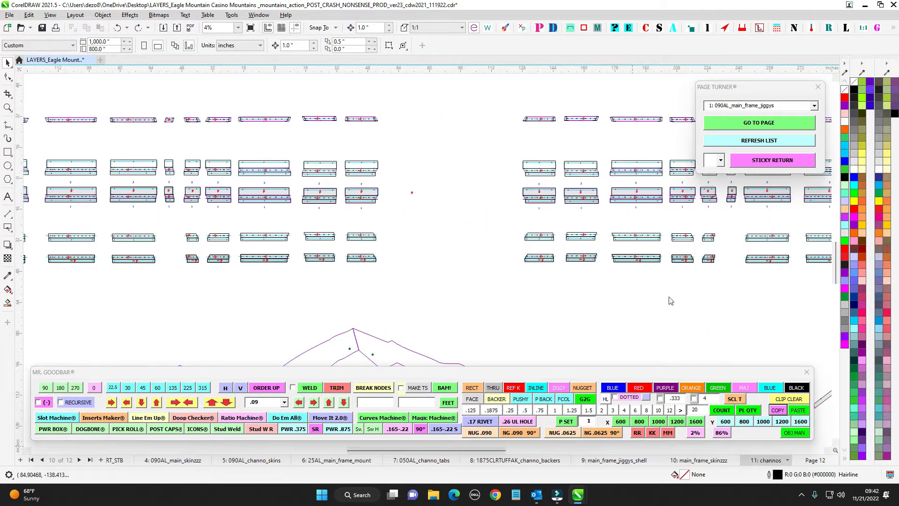
Check the shaded S-marked channels on the channos page, and open main_frame_skinzzz to view the circle-M PRT skin
scroll(553, 264, "up", 6)
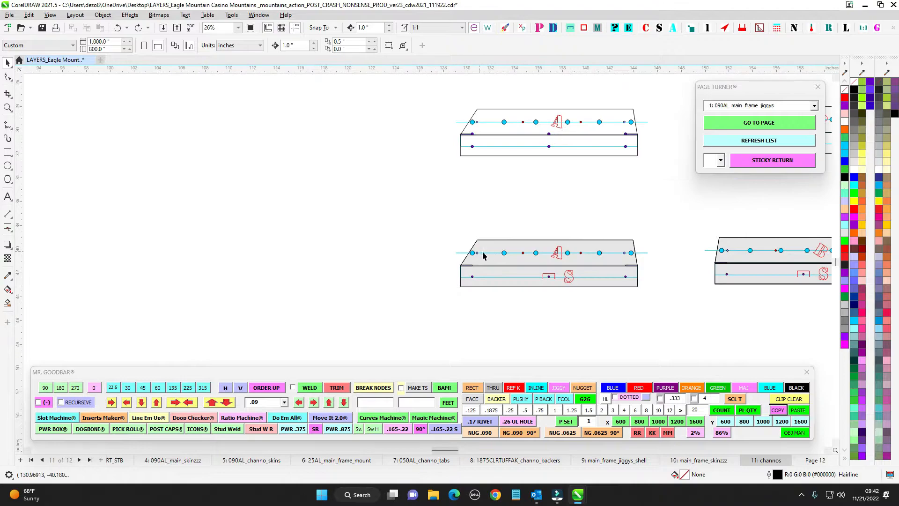
left_click(700, 461)
scroll(460, 229, "up", 2)
scroll(460, 224, "up", 1)
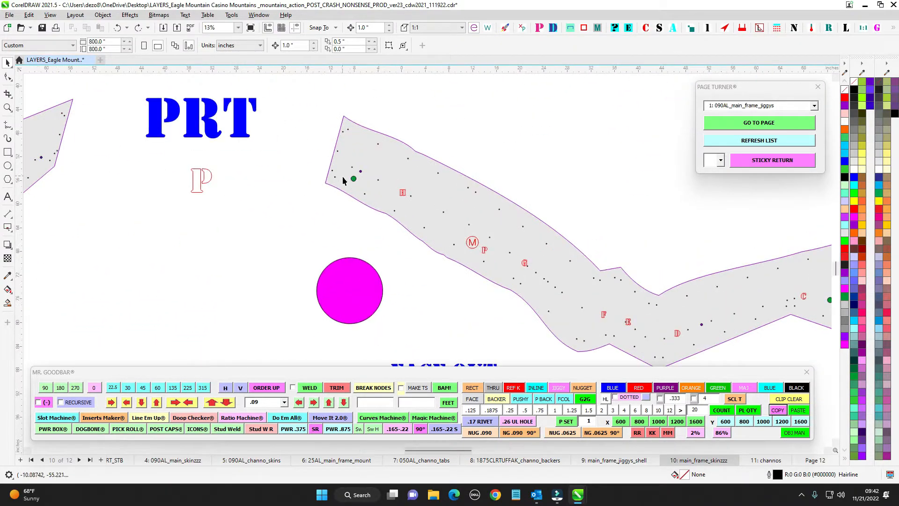
Open the main_frame_jiggys_shell page and examine the circle-M face jiggy and its splice pieces near the FACE OUT label
left_click(639, 461)
scroll(392, 225, "down", 2)
scroll(400, 211, "up", 3)
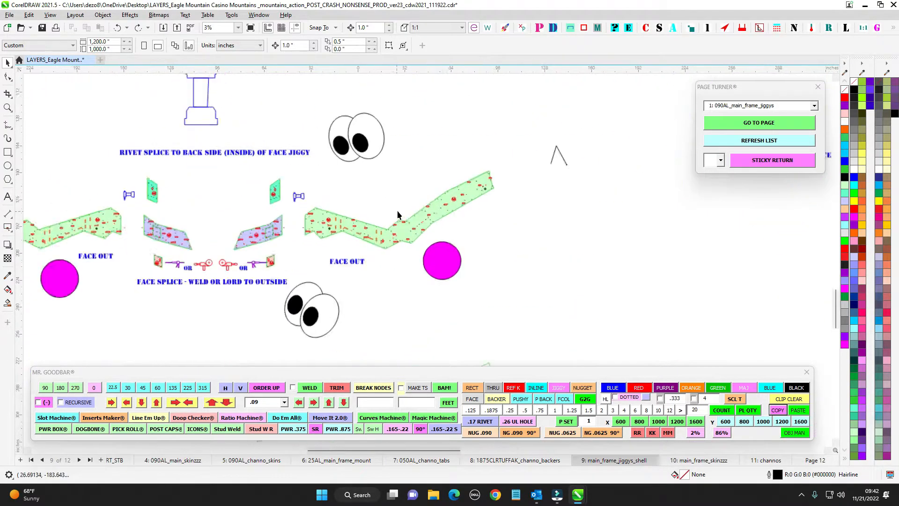
scroll(438, 236, "up", 1)
scroll(447, 239, "down", 2)
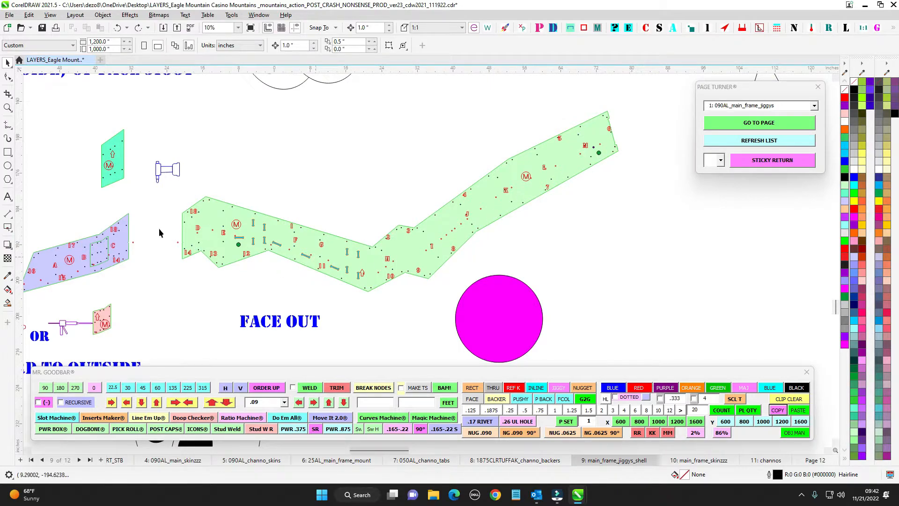
scroll(254, 226, "up", 2)
scroll(274, 214, "down", 5)
Survey the rows of small jiggy parts and the parts around the diamond-M frame on the jiggys shell page
left_click_drag(627, 107, 396, 299)
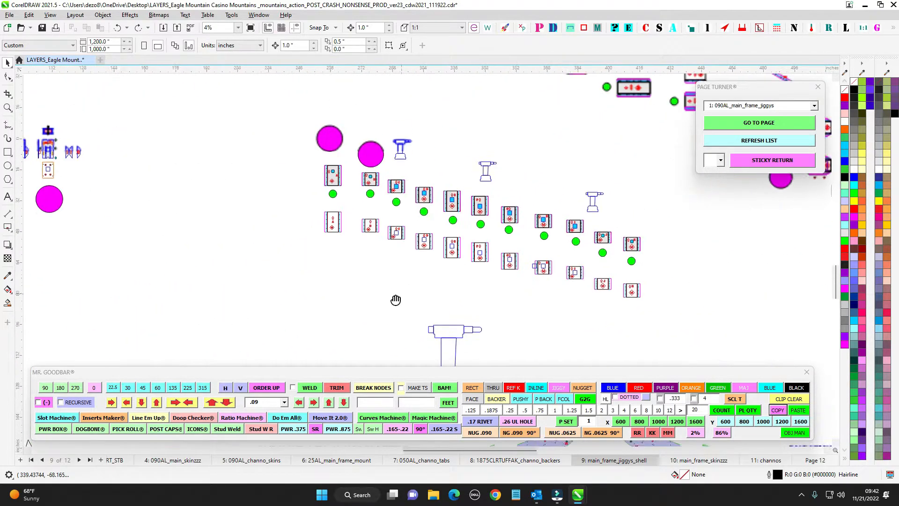
scroll(468, 157, "up", 2)
scroll(479, 176, "down", 3)
left_click_drag(517, 171, 431, 271)
scroll(432, 269, "down", 2)
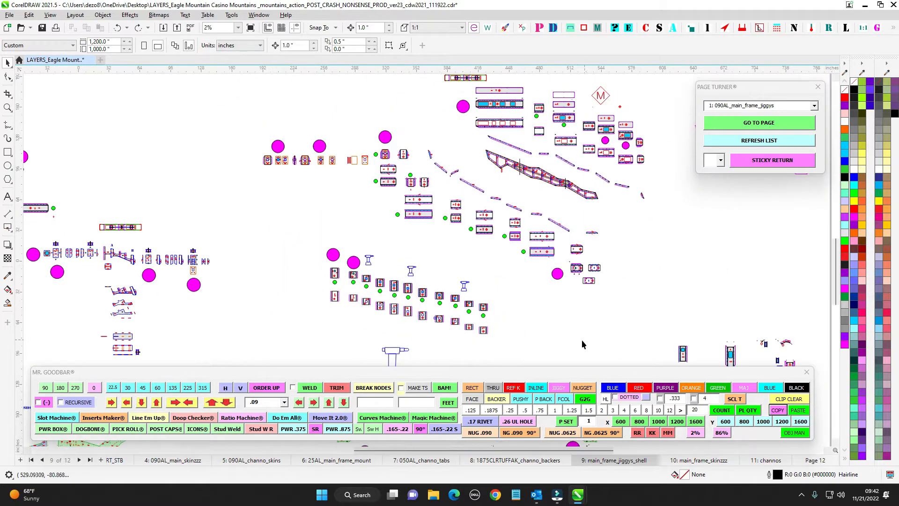
Return to the main_frame_skinzzz page and examine the long and short diamond-M STB skins
left_click(693, 461)
scroll(245, 124, "up", 2)
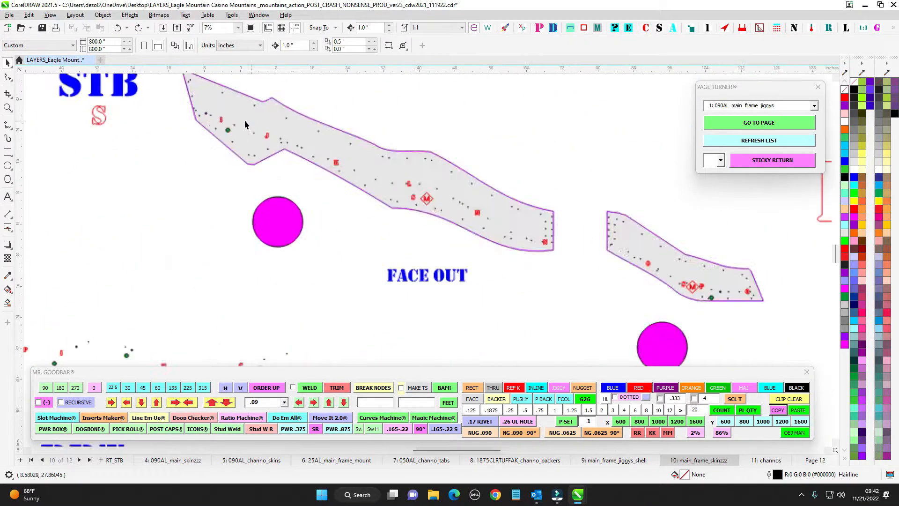
scroll(245, 124, "up", 1)
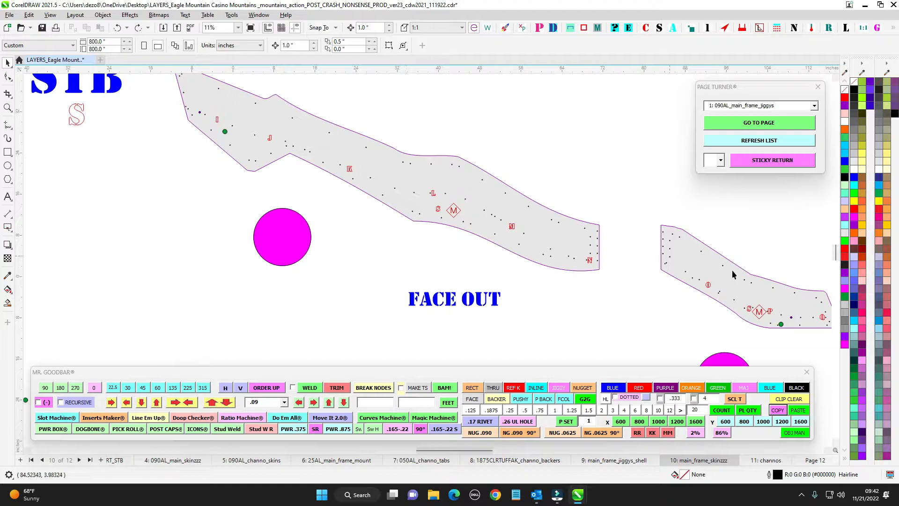
left_click_drag(735, 274, 665, 281)
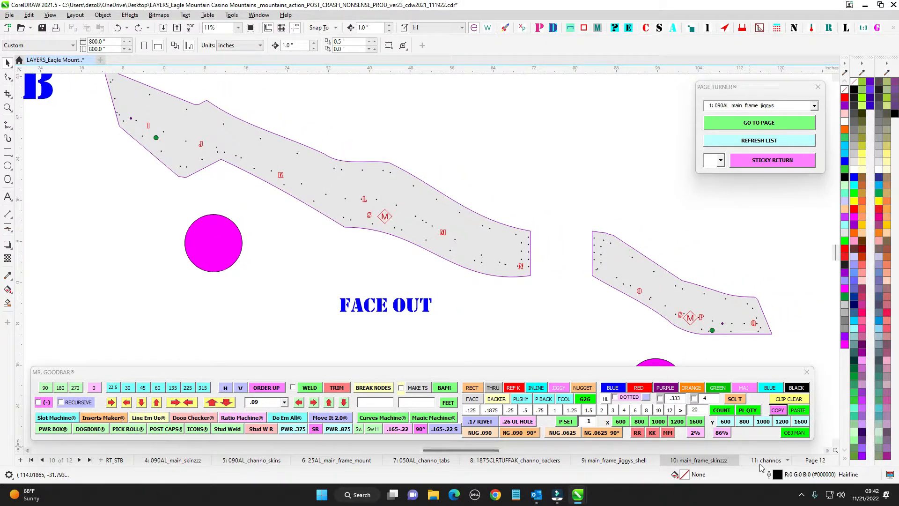
Reopen main_frame_jiggys_shell and follow the star-shaped void fills from the peak along the descending frame to its end
left_click(610, 461)
scroll(511, 278, "down", 5)
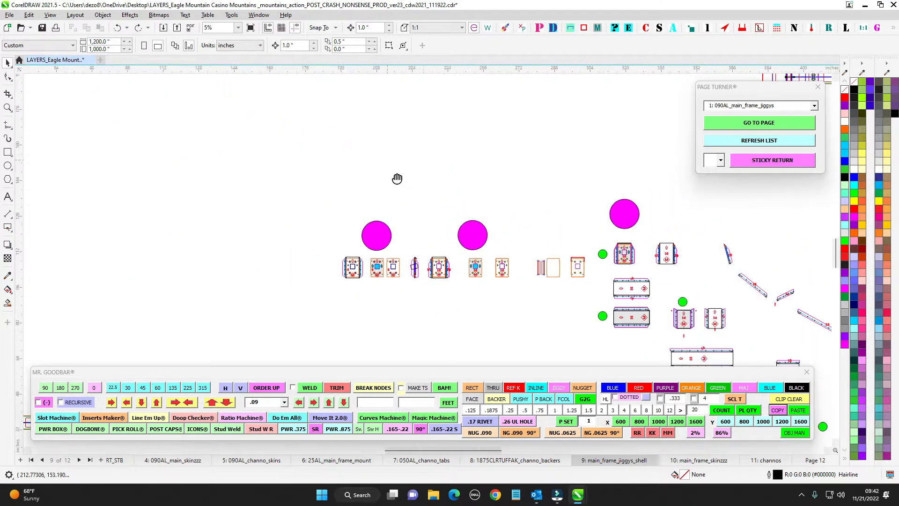
scroll(484, 266, "up", 5)
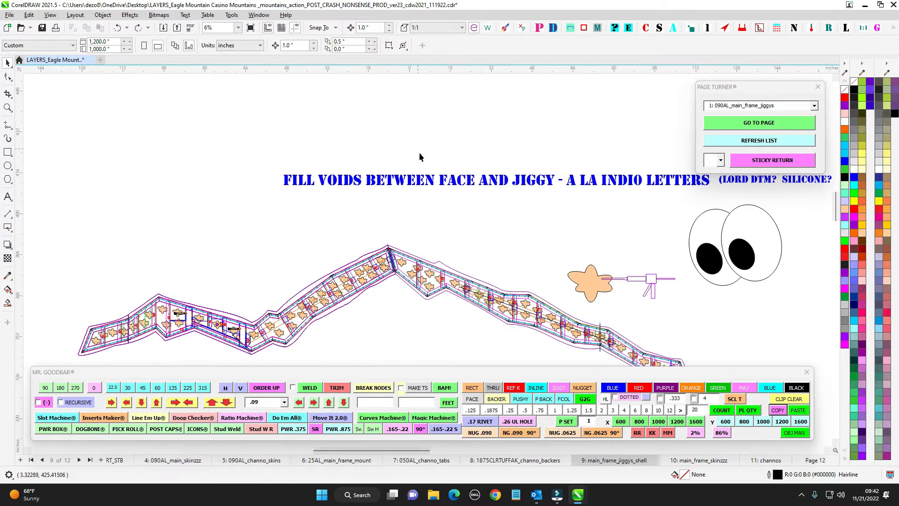
scroll(396, 200, "up", 1)
scroll(281, 177, "up", 1)
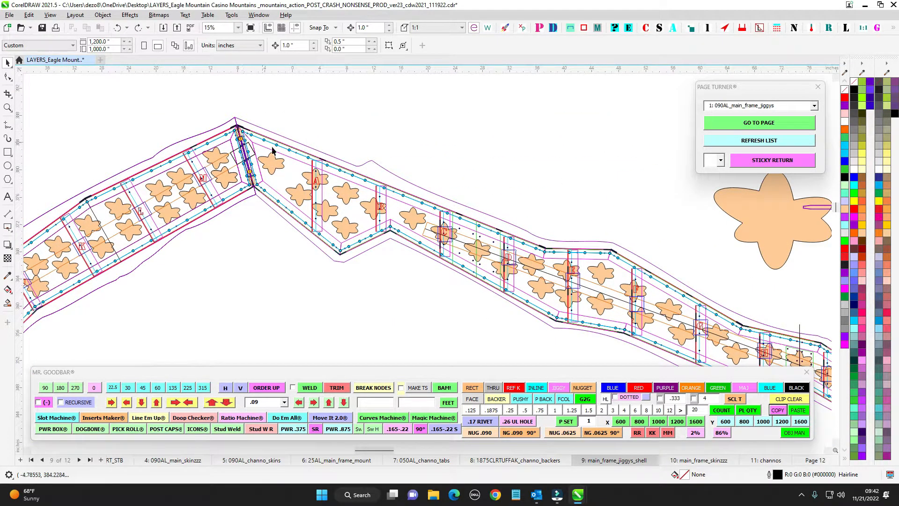
left_click_drag(653, 260, 363, 117)
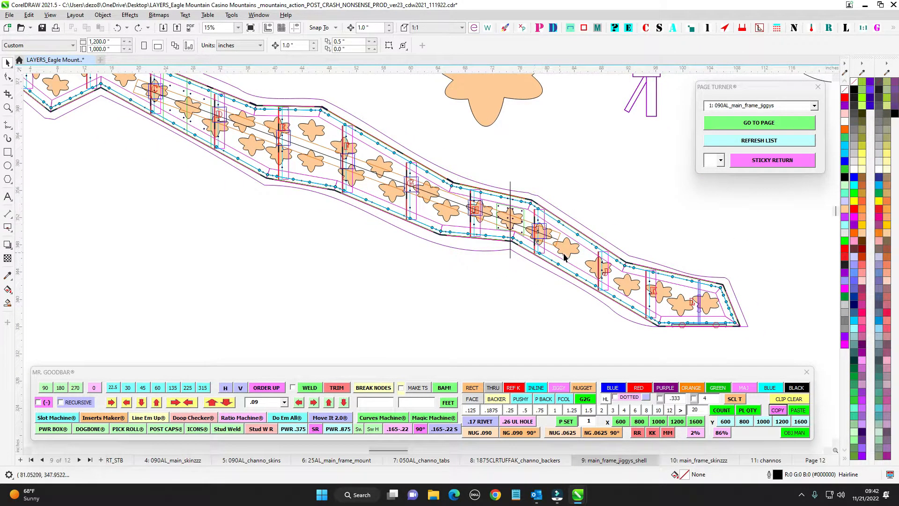
scroll(672, 303, "down", 3)
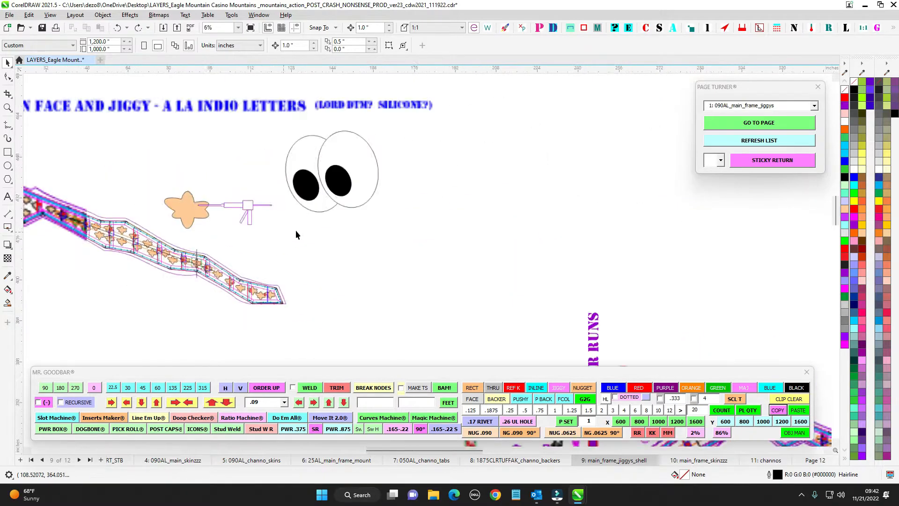
scroll(549, 199, "up", 3)
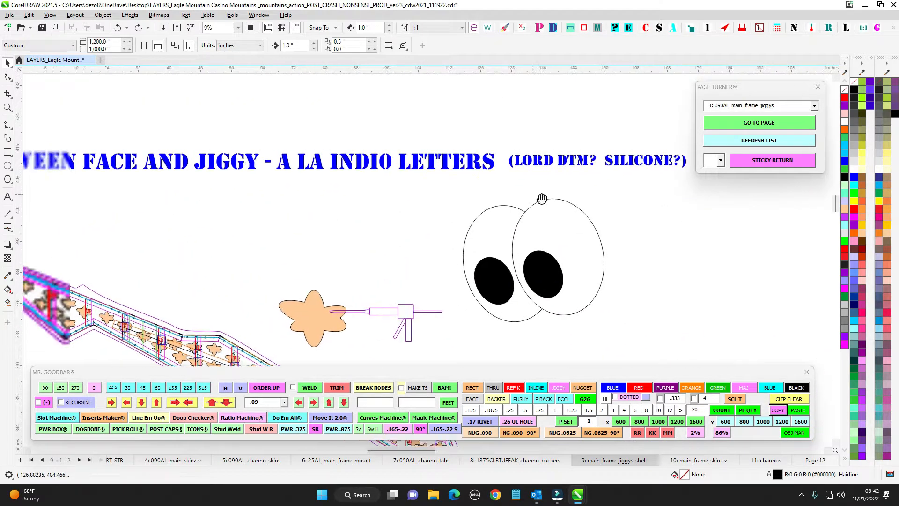
Select the (LORD DTM? SILICONE?) note beside the heading about filling voids between face and jiggy
left_click(589, 165)
scroll(525, 204, "down", 2)
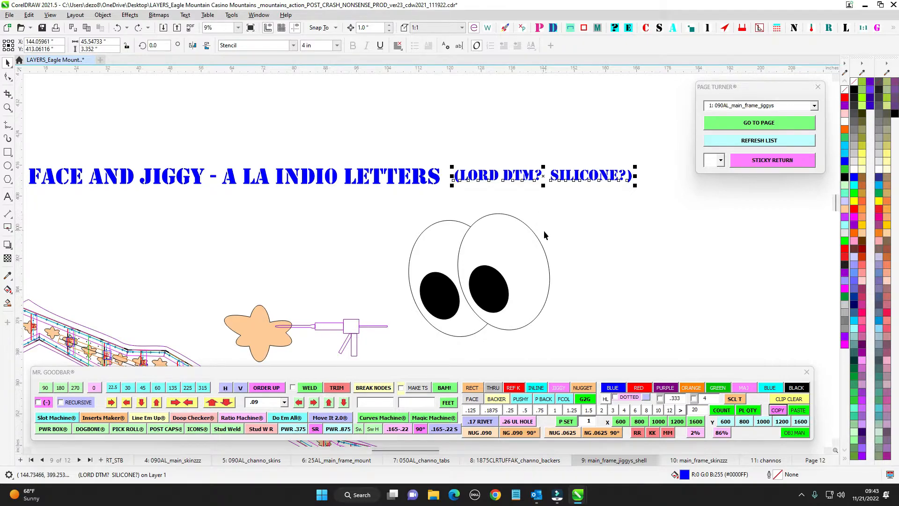
left_click(489, 150)
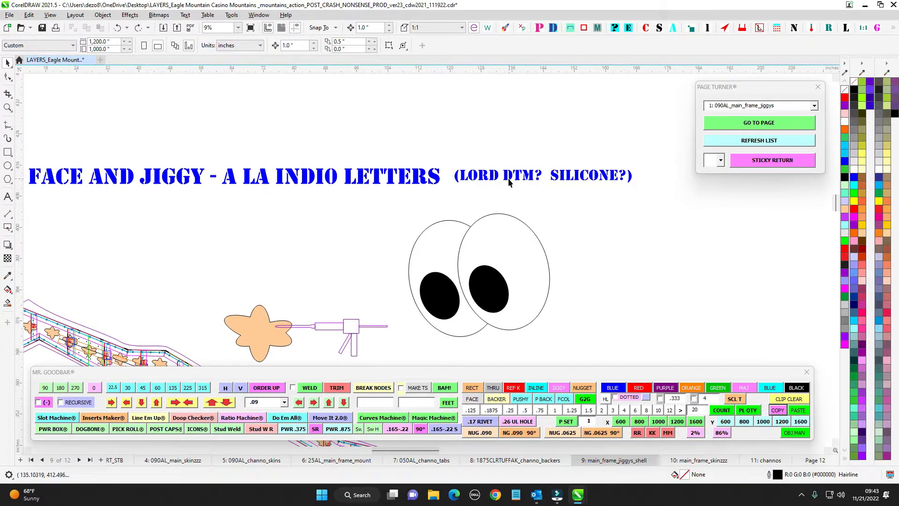
left_click_drag(424, 157, 738, 241)
left_click_drag(416, 265, 777, 157)
Examine the star-shaped void fills on the other half of the frame and select the entire mountain frame assembly
scroll(417, 190, "up", 2)
scroll(515, 300, "down", 2)
left_click_drag(160, 280, 489, 222)
scroll(489, 222, "up", 2)
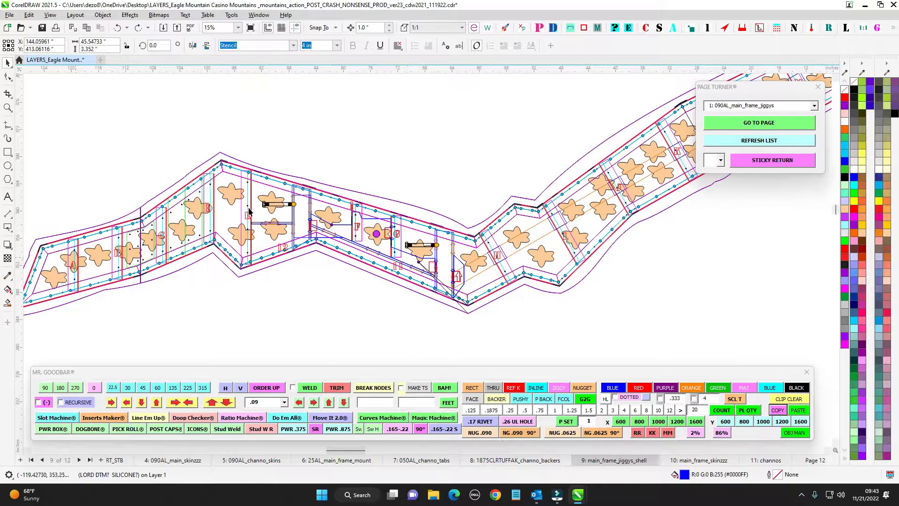
scroll(637, 203, "down", 2)
left_click_drag(566, 237, 463, 242)
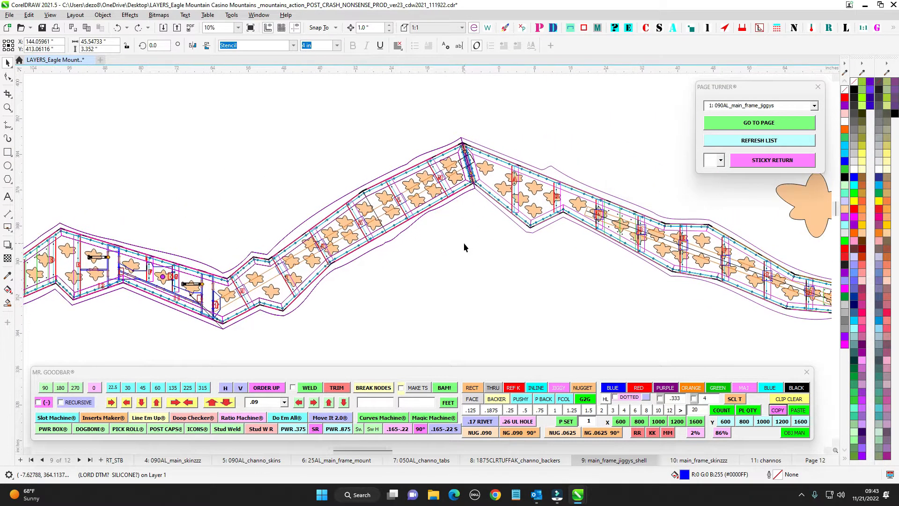
left_click_drag(80, 148, 714, 340)
Open the main_frame_skinzzz page and review the STB skins on both sides of the STB label, focusing on the diamond-M side
left_click(700, 460)
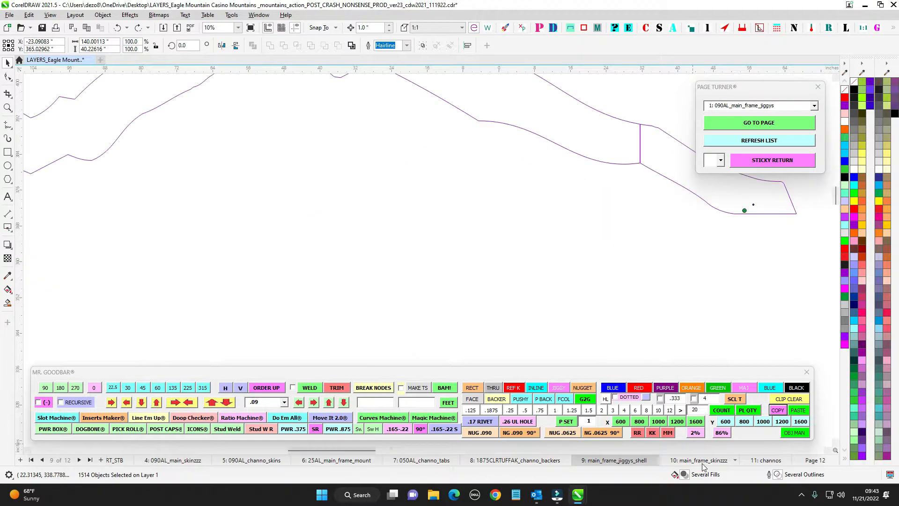
scroll(503, 281, "down", 3)
left_click_drag(524, 287, 247, 247)
left_click_drag(424, 361, 364, 152)
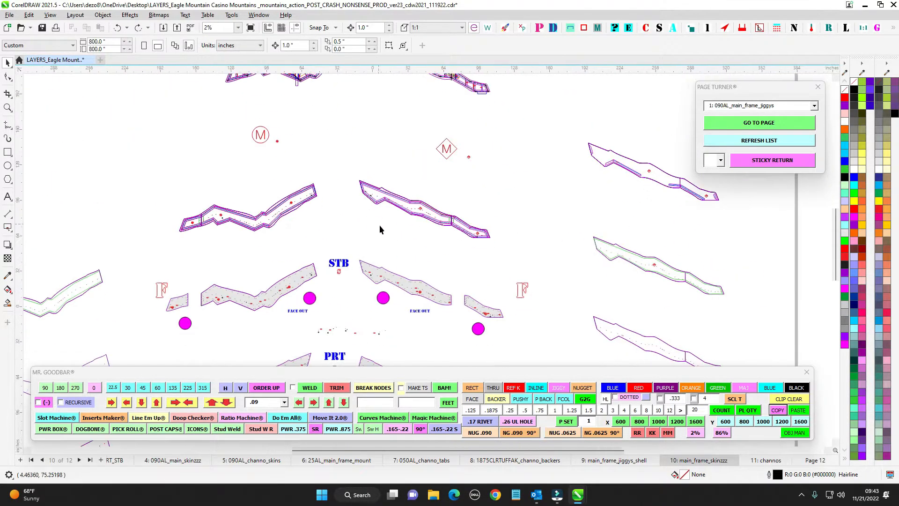
scroll(389, 280, "up", 4)
left_click_drag(389, 280, 425, 246)
scroll(391, 268, "up", 2)
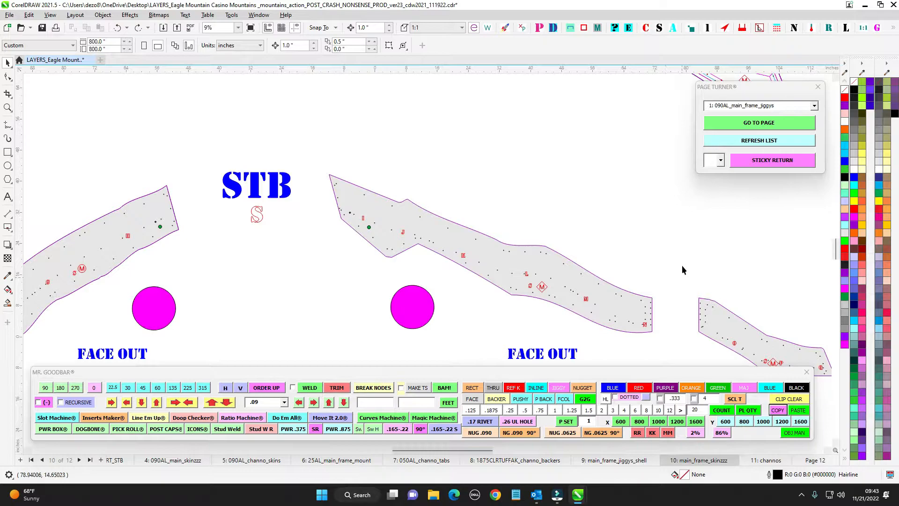
left_click_drag(648, 274, 474, 158)
scroll(474, 158, "up", 1)
Open the channos page and examine the lettered, shaded S-marked channel flat patterns along the lowest row
left_click(766, 461)
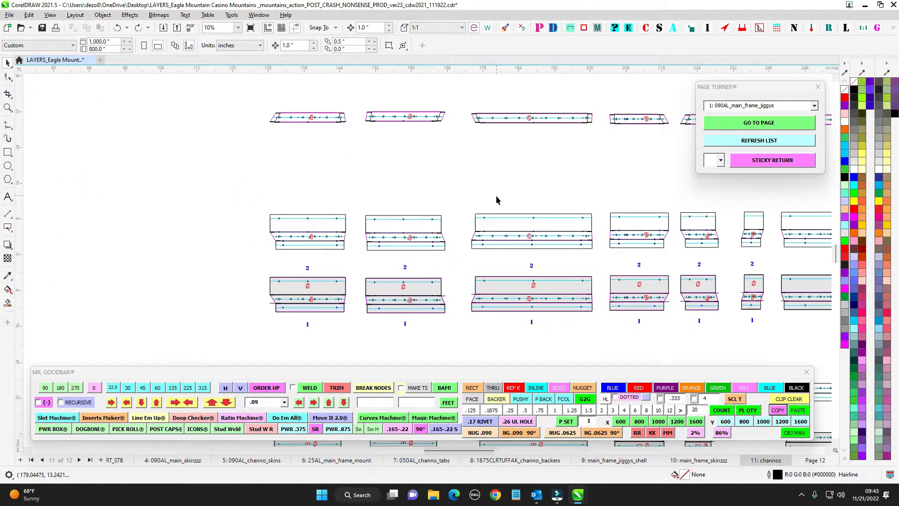
scroll(496, 211, "down", 1)
left_click_drag(533, 303, 428, 191)
scroll(428, 190, "down", 1)
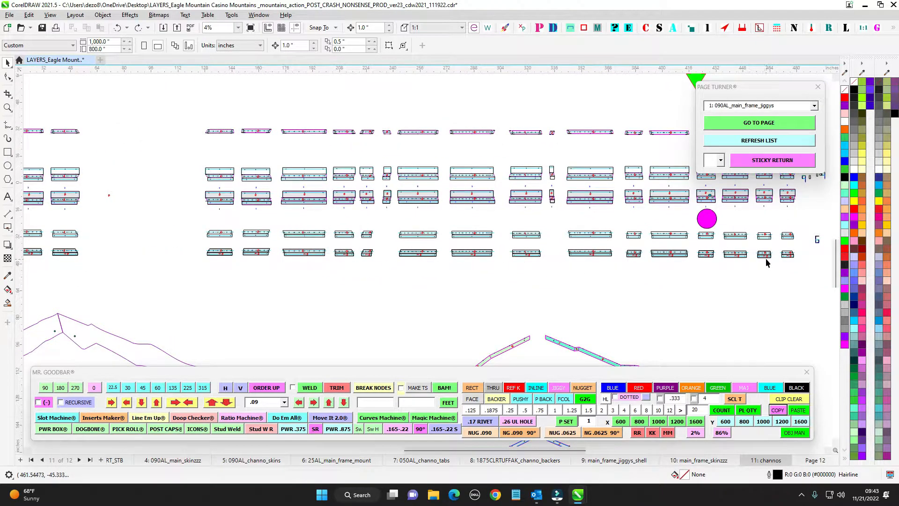
scroll(316, 258, "up", 5)
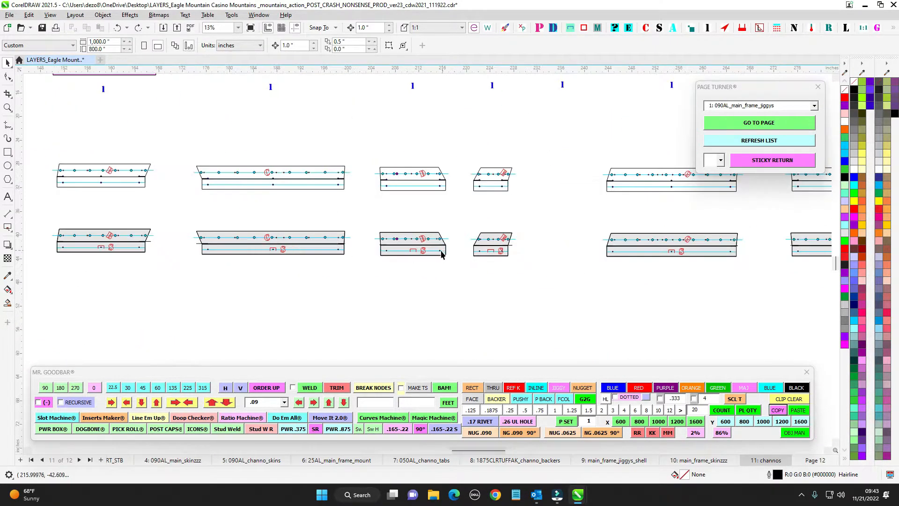
scroll(365, 283, "down", 3)
left_click_drag(464, 295, 357, 302)
left_click_drag(651, 296, 464, 293)
scroll(564, 282, "up", 3)
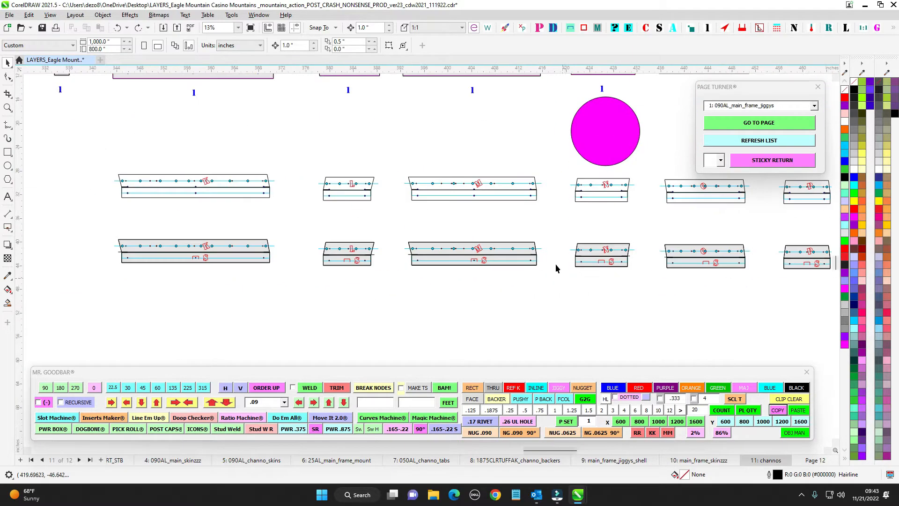
Select the two rows of tall channel flat patterns under the STB layout and inspect the pieces at their far end
scroll(553, 262, "down", 4)
left_click_drag(201, 176, 183, 261)
scroll(181, 261, "up", 1)
left_click_drag(89, 224, 742, 296)
scroll(742, 281, "up", 4)
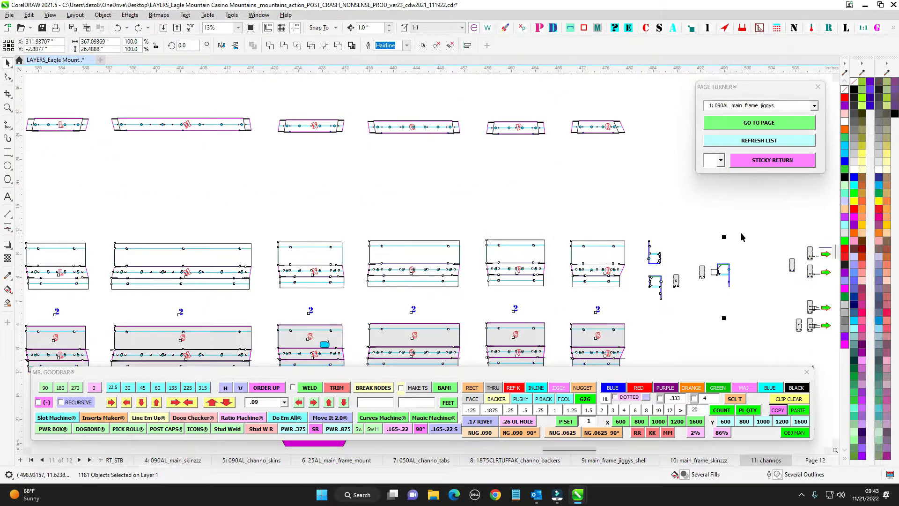
scroll(741, 237, "down", 4)
Survey the PRT and STB layouts above the channel rows, including the leash collection points and the .050 return drawing
left_click_drag(497, 88, 558, 254)
scroll(555, 256, "down", 5)
left_click_drag(512, 231, 583, 221)
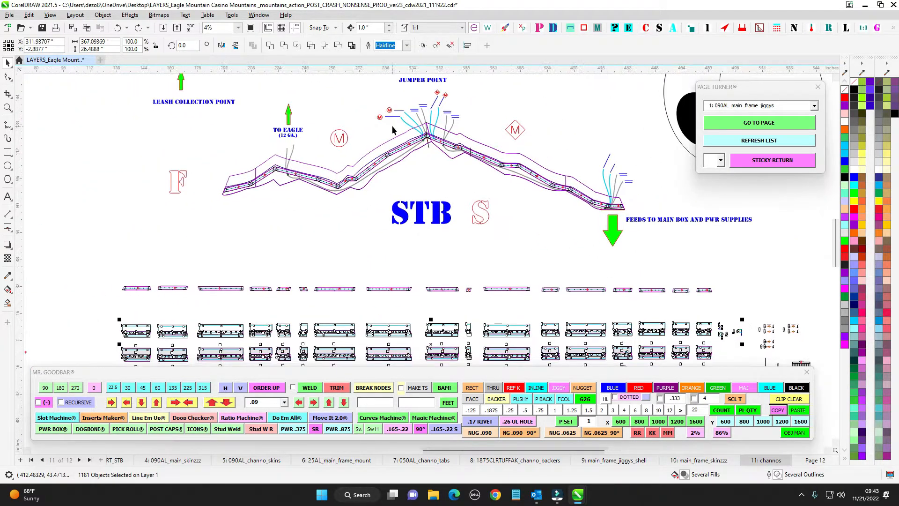
scroll(393, 130, "down", 2)
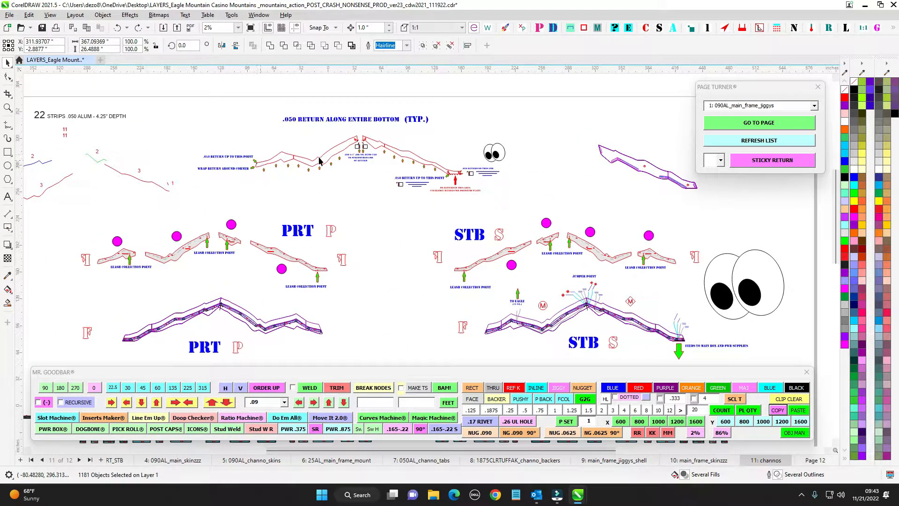
scroll(393, 162, "up", 2)
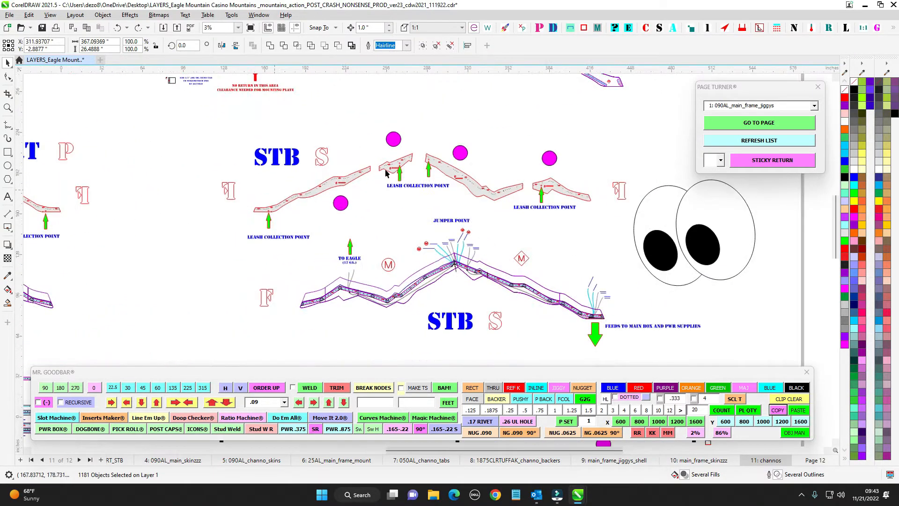
Trace the wiring and channels H through L along the STB run from the jumper point
scroll(457, 266, "up", 2)
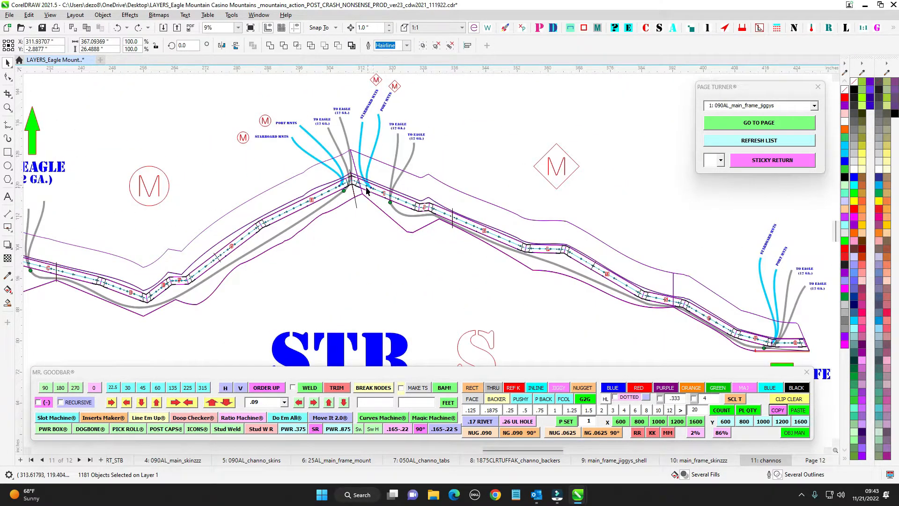
scroll(368, 191, "up", 1)
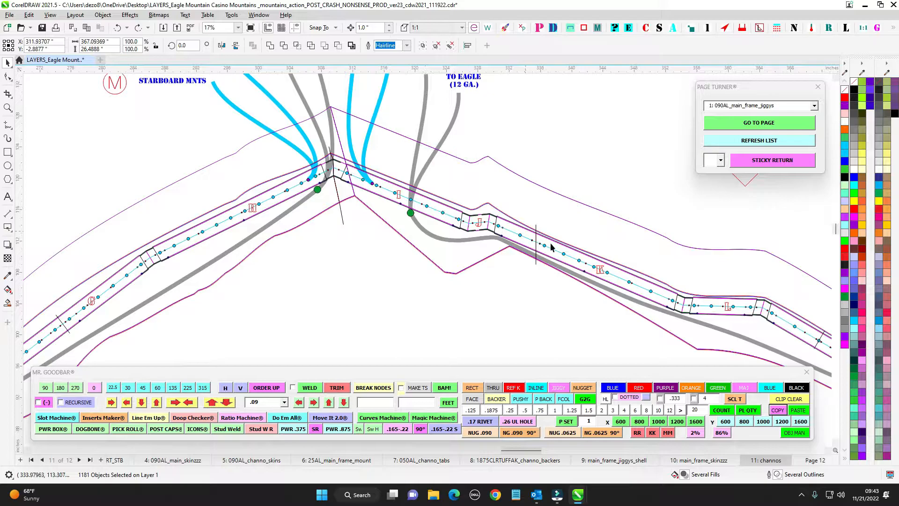
scroll(642, 279, "up", 1)
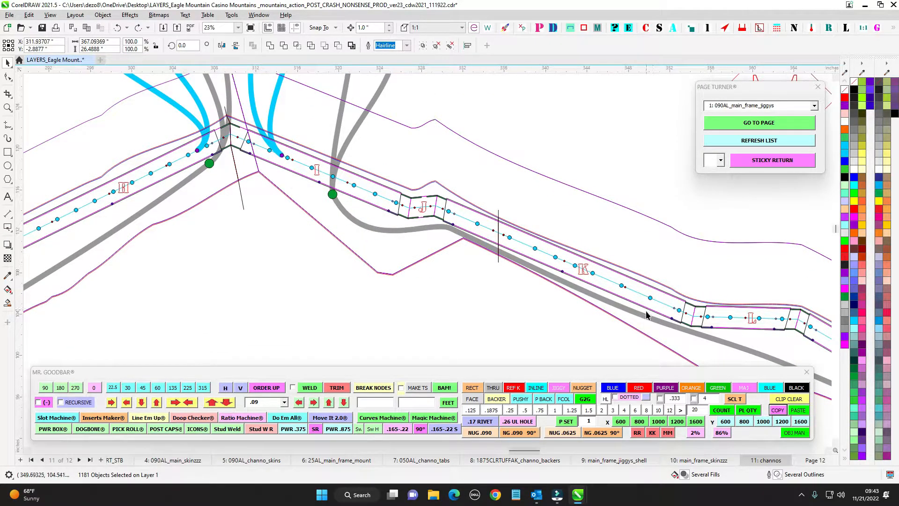
scroll(695, 317, "down", 5)
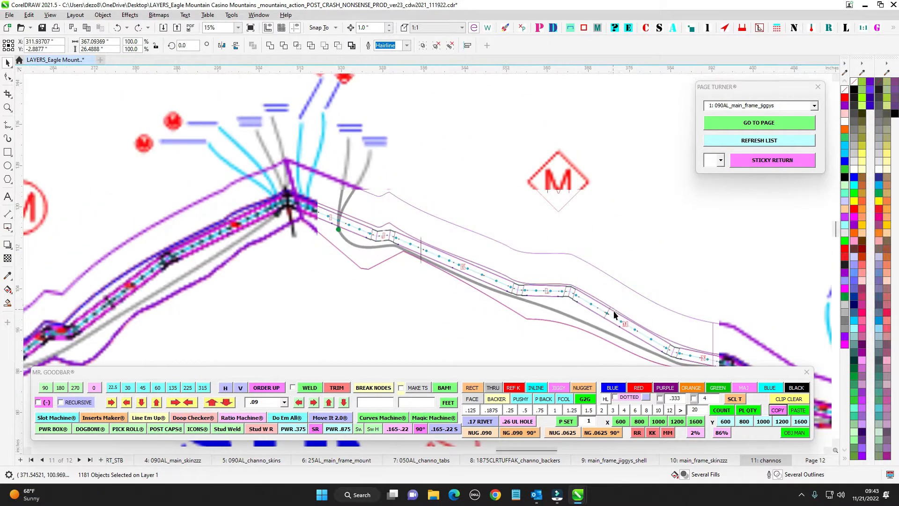
Examine the gray STB pieces with their leash collection points above the jumper point diagram
left_click_drag(530, 232, 512, 217)
scroll(515, 225, "down", 4)
left_click_drag(520, 249, 514, 349)
scroll(414, 193, "up", 2)
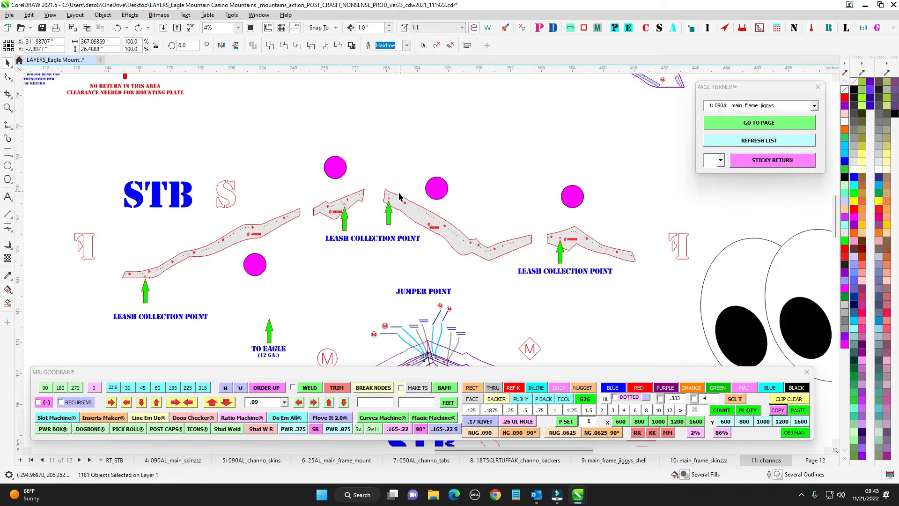
Open the main_frame_skinzzz page and inspect the gray face-out STB skin pieces
scroll(598, 304, "down", 1)
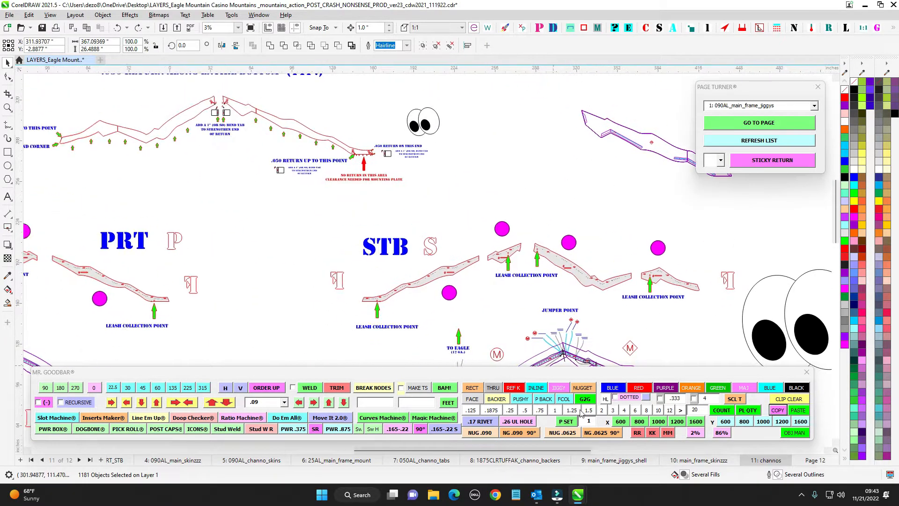
left_click(699, 460)
scroll(365, 263, "up", 2)
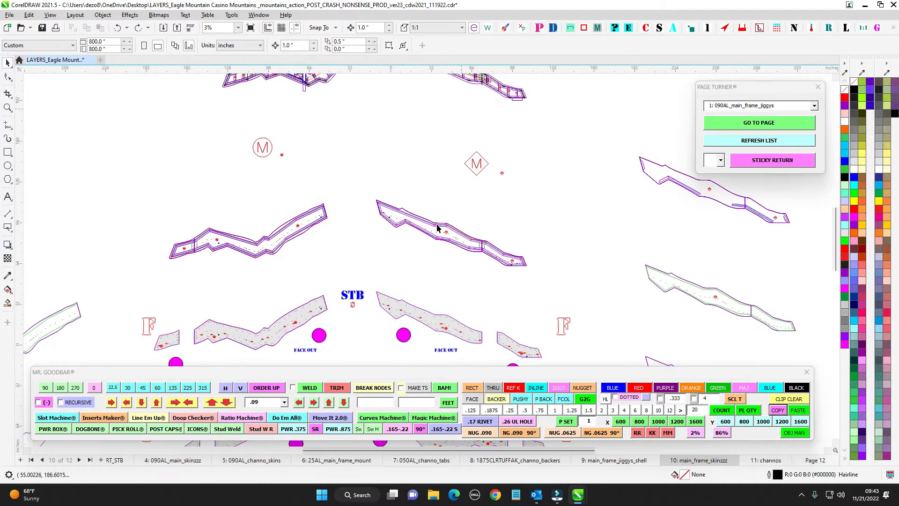
left_click_drag(385, 296, 283, 238)
scroll(283, 238, "up", 1)
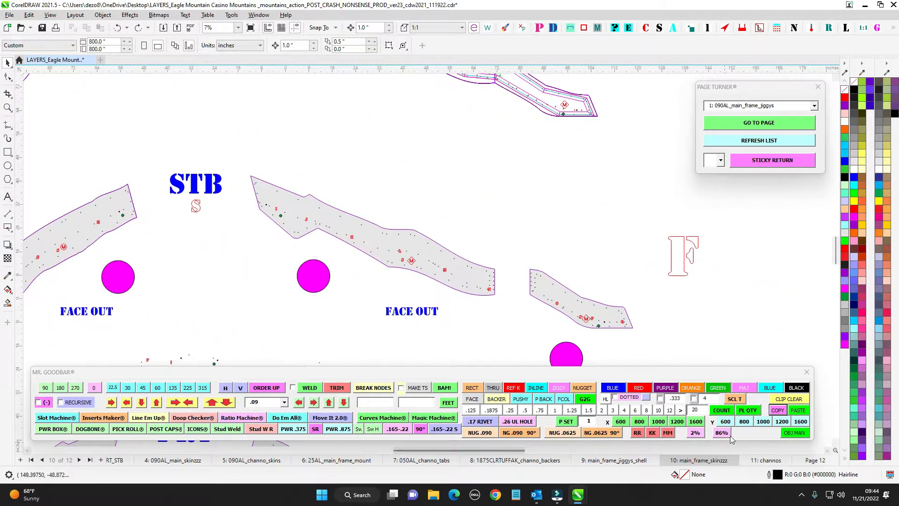
Return to the channos page and inspect the rows of channel flat patterns under the PRT layout
left_click(771, 462)
scroll(231, 222, "down", 4)
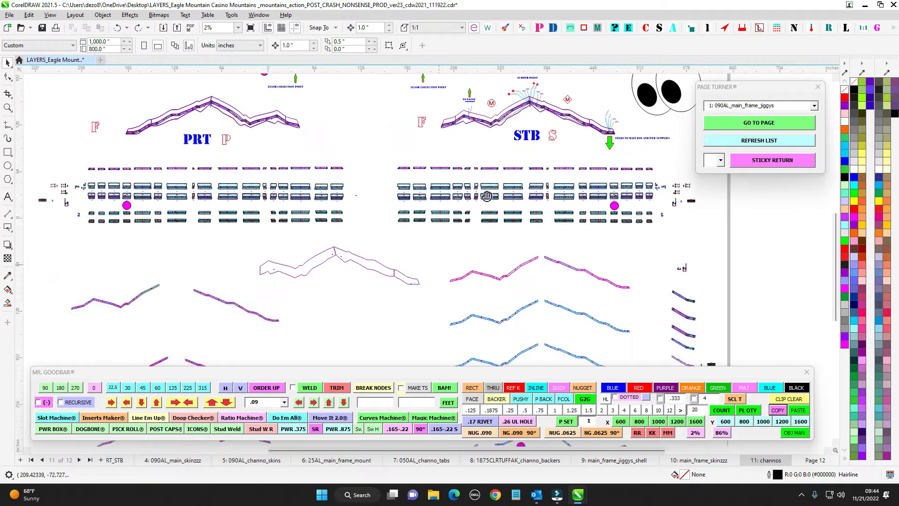
left_click_drag(289, 337, 312, 182)
left_click_drag(442, 194, 487, 345)
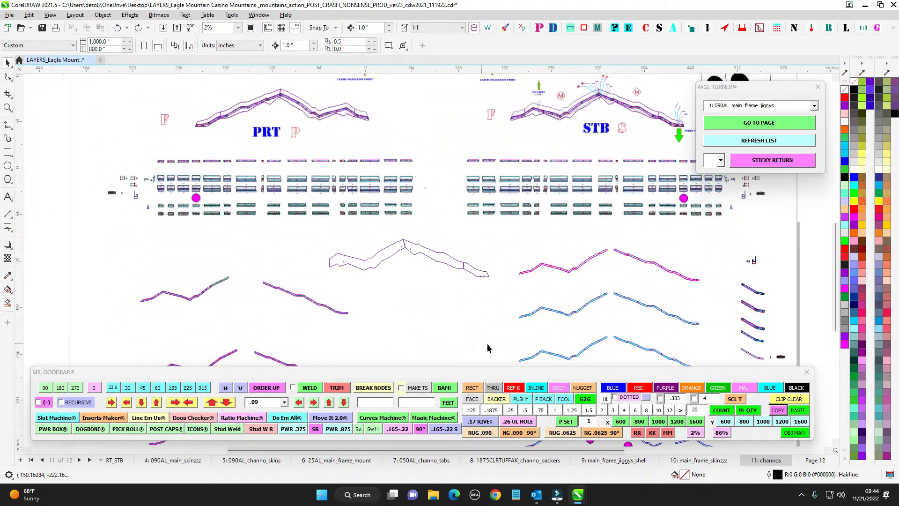
scroll(354, 162, "up", 2)
left_click_drag(331, 138, 368, 221)
scroll(341, 293, "up", 5)
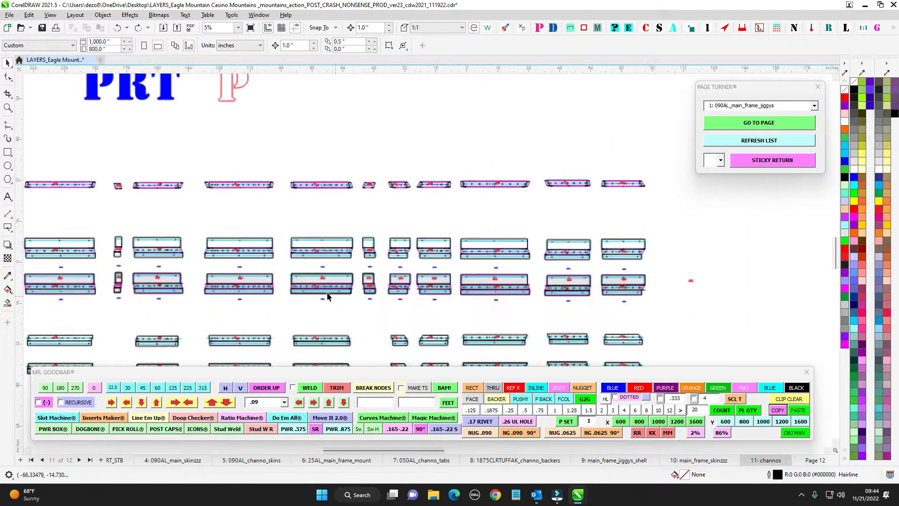
Survey the PRT and STB layouts from the channel rows up to the .050 return drawing
scroll(515, 271, "down", 6)
left_click_drag(494, 184, 337, 349)
left_click_drag(181, 221, 341, 209)
left_click_drag(574, 291, 302, 257)
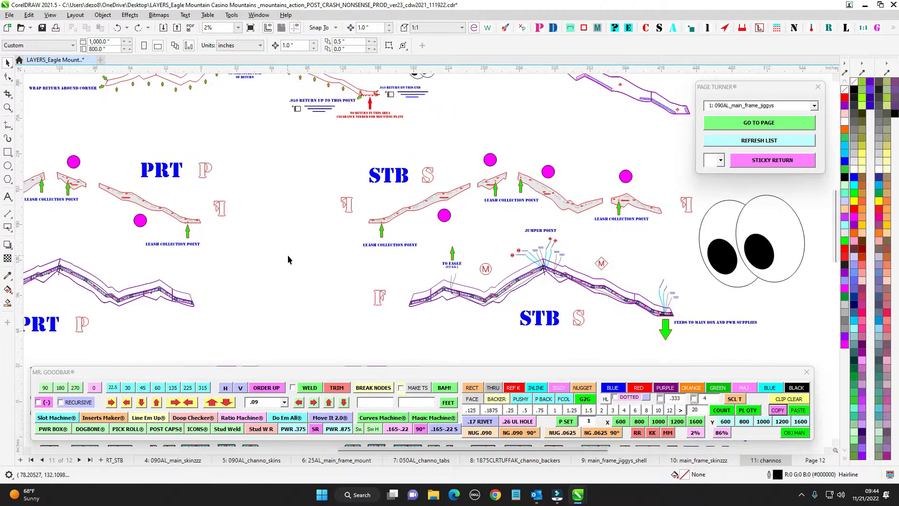
mouse_move(323, 294)
left_mouse_down()
mouse_move(345, 241)
mouse_move(347, 194)
mouse_move(387, 231)
mouse_move(397, 226)
mouse_move(422, 246)
left_mouse_up()
scroll(347, 194, "down", 2)
left_click_drag(406, 175, 430, 213)
scroll(396, 146, "up", 2)
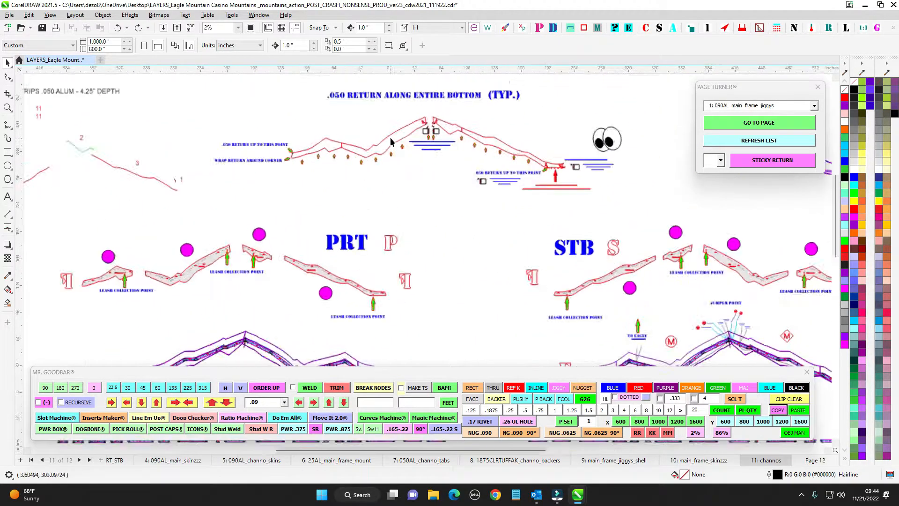
Examine the .050 return drawing's bend tab notes at the peak and the mounting plate clearance area
scroll(475, 126, "right", 3)
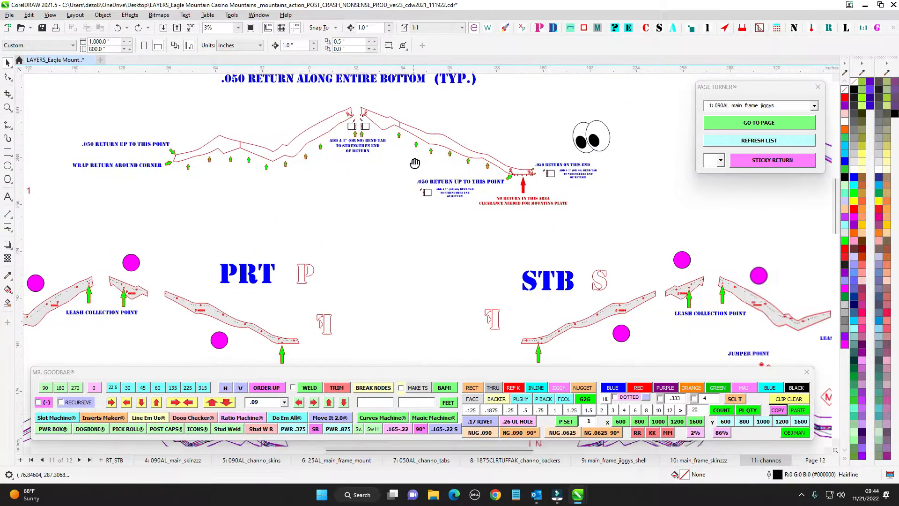
scroll(519, 172, "up", 3)
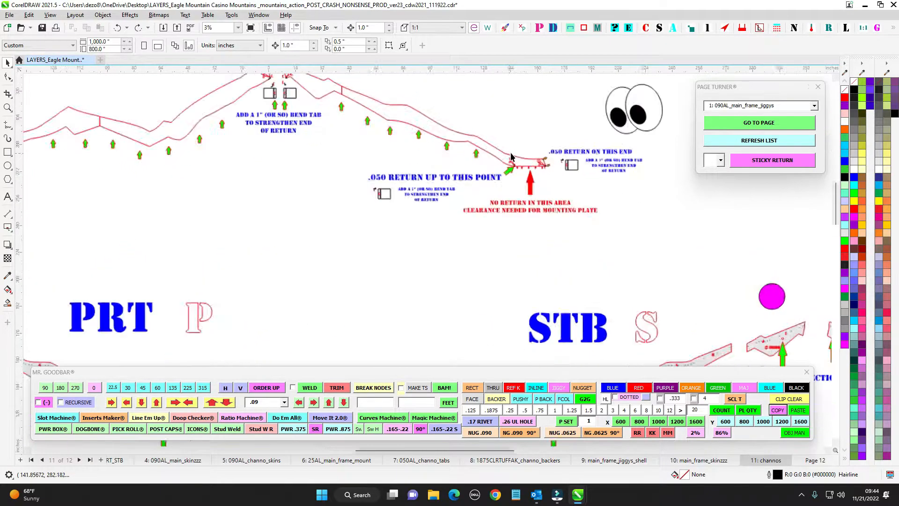
left_click_drag(278, 80, 534, 159)
left_click_drag(222, 104, 413, 169)
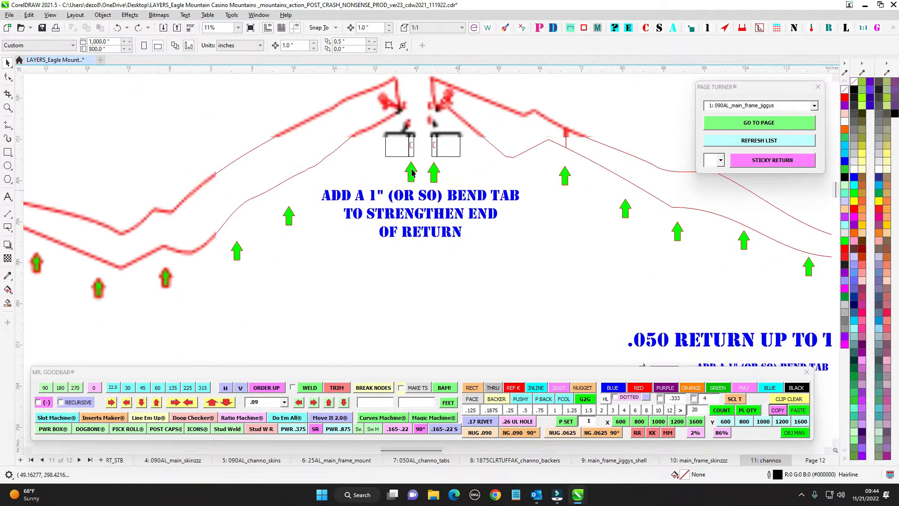
left_click_drag(317, 245, 236, 172)
scroll(236, 172, "down", 1)
scroll(294, 208, "down", 1)
mouse_move(357, 274)
left_mouse_down()
mouse_move(369, 261)
mouse_move(369, 225)
left_mouse_up()
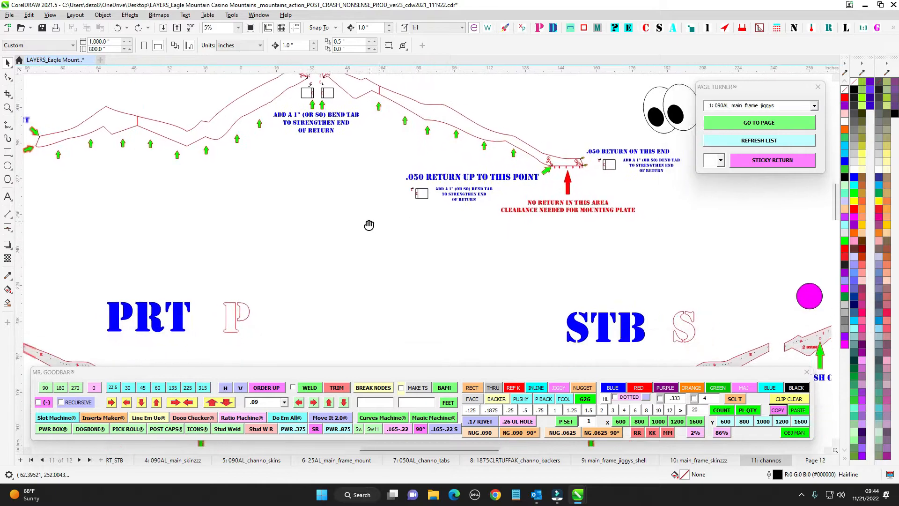
Review the gray STB pieces and their leash collection points alongside the jumper point diagram
mouse_move(482, 275)
left_mouse_down()
mouse_move(371, 251)
mouse_move(402, 164)
left_mouse_up()
left_click_drag(523, 239, 366, 179)
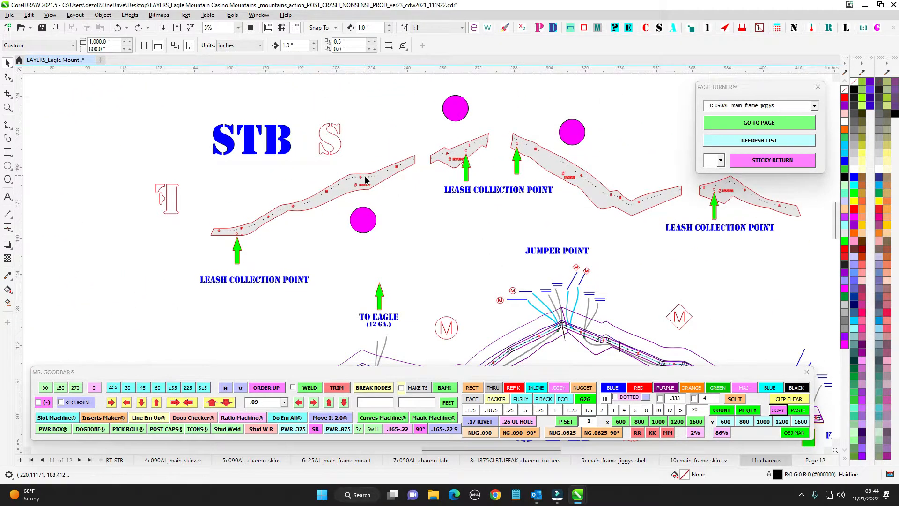
left_click_drag(442, 236, 368, 160)
scroll(400, 155, "down", 1)
left_click_drag(415, 194, 358, 193)
scroll(452, 267, "down", 1)
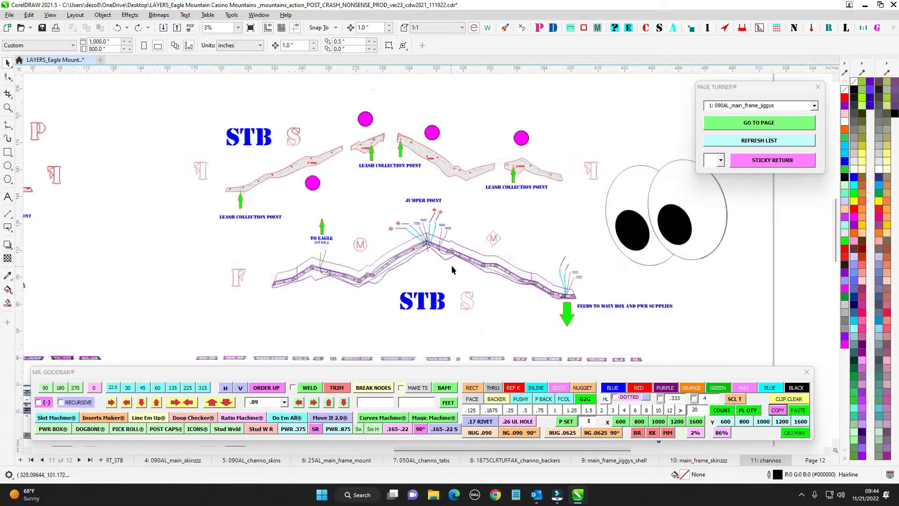
Compare the STB wiring run with the channel flat patterns and full-length profiles below it
left_click_drag(461, 290, 394, 165)
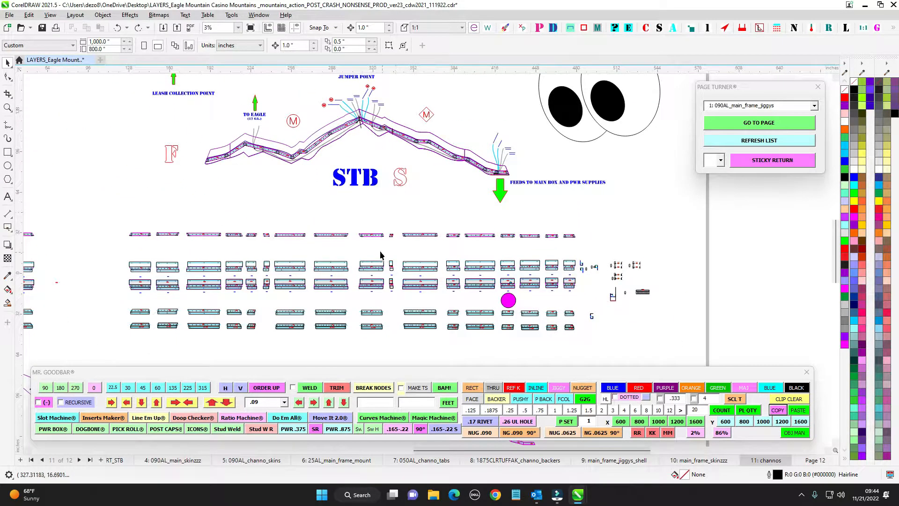
left_click_drag(378, 226, 444, 232)
scroll(415, 133, "up", 3)
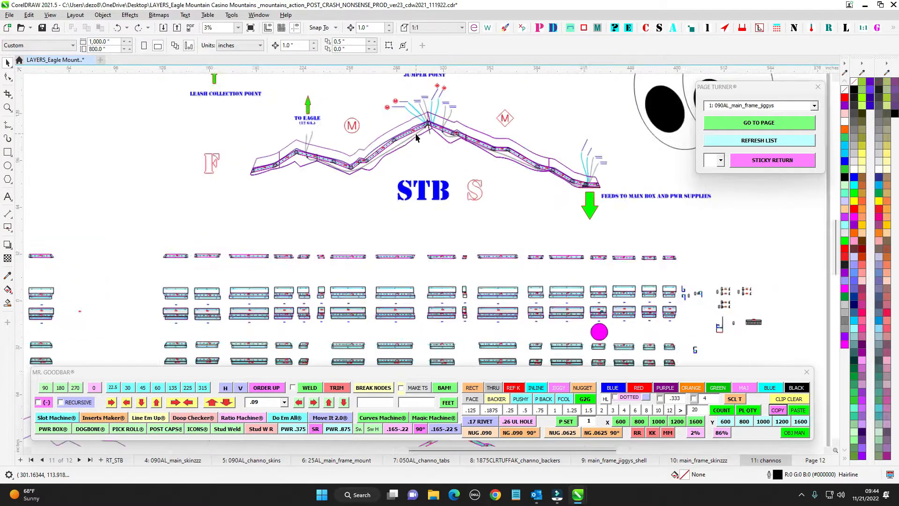
scroll(439, 210, "down", 3)
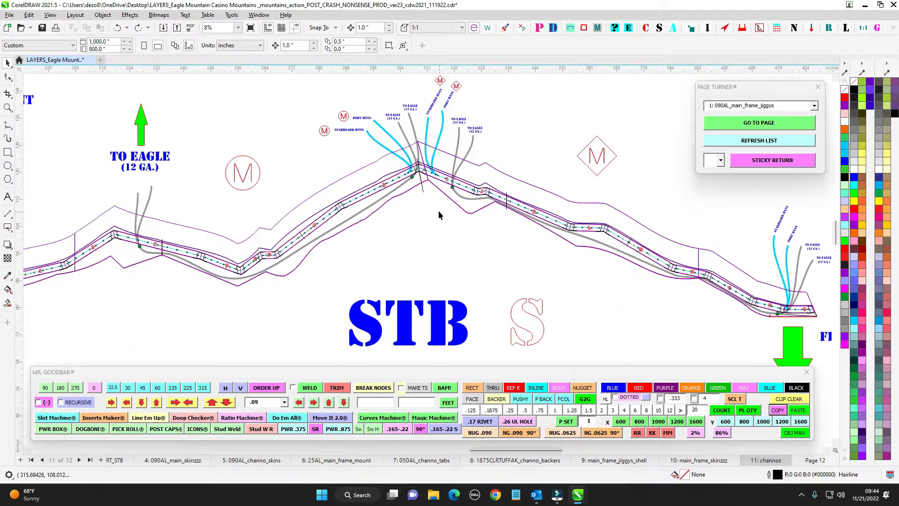
left_click_drag(494, 280, 491, 222)
scroll(490, 221, "down", 1)
left_click_drag(494, 317, 452, 169)
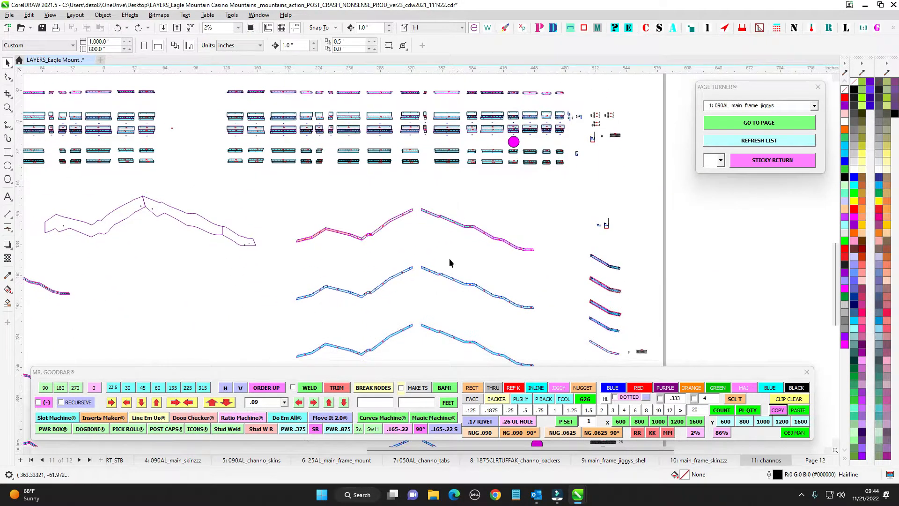
Examine the separate cyan STB strips, following their lettered sections to the far end marked Q
left_click_drag(453, 275, 459, 195)
left_click_drag(451, 242, 457, 203)
scroll(441, 291, "up", 1)
scroll(440, 286, "up", 1)
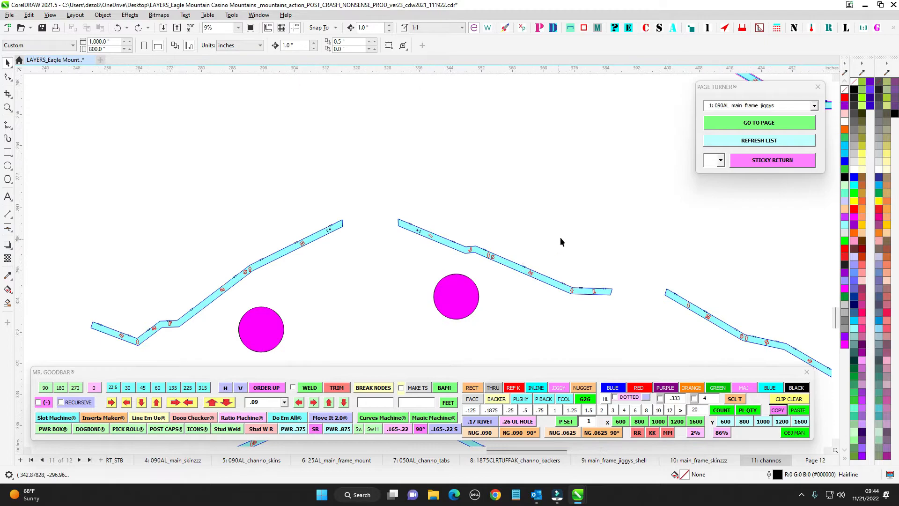
left_click_drag(560, 237, 453, 189)
scroll(546, 215, "up", 1)
left_click_drag(579, 222, 375, 158)
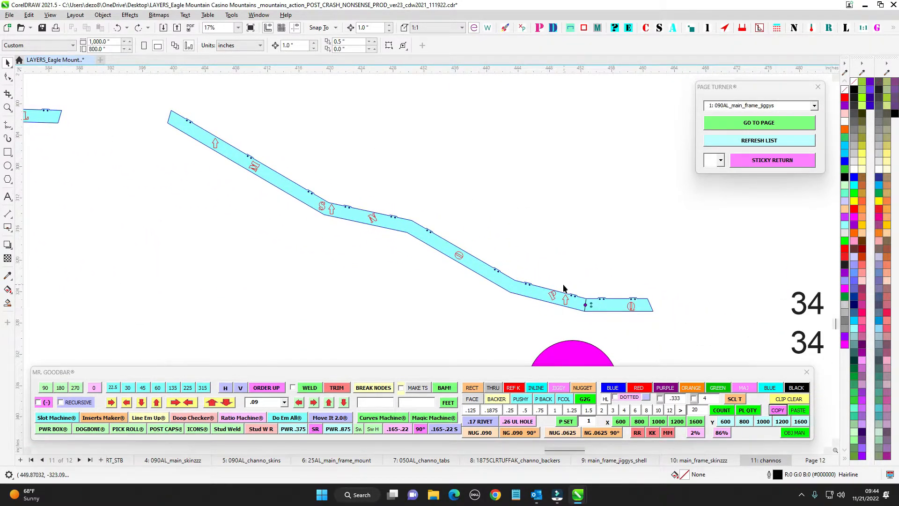
Select the S mark between sections M and N on the last cyan STB strip
scroll(554, 289, "up", 1)
left_click_drag(218, 164, 452, 193)
scroll(426, 165, "up", 1)
left_click(424, 200)
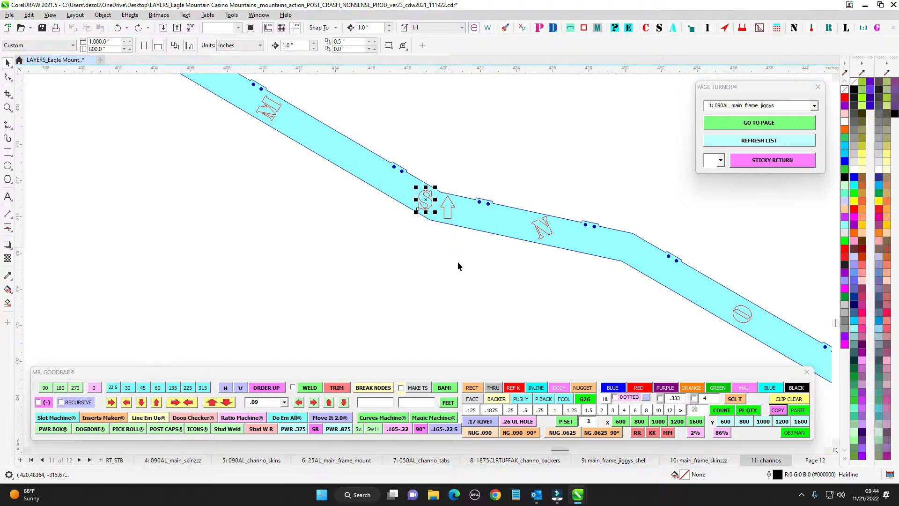
Look over the cyan STB and PRT strips, and select the P mark and arrow near the last STB strip's end
scroll(458, 266, "down", 2)
left_click_drag(490, 220, 661, 220)
scroll(256, 160, "down", 1)
left_click_drag(214, 196, 581, 230)
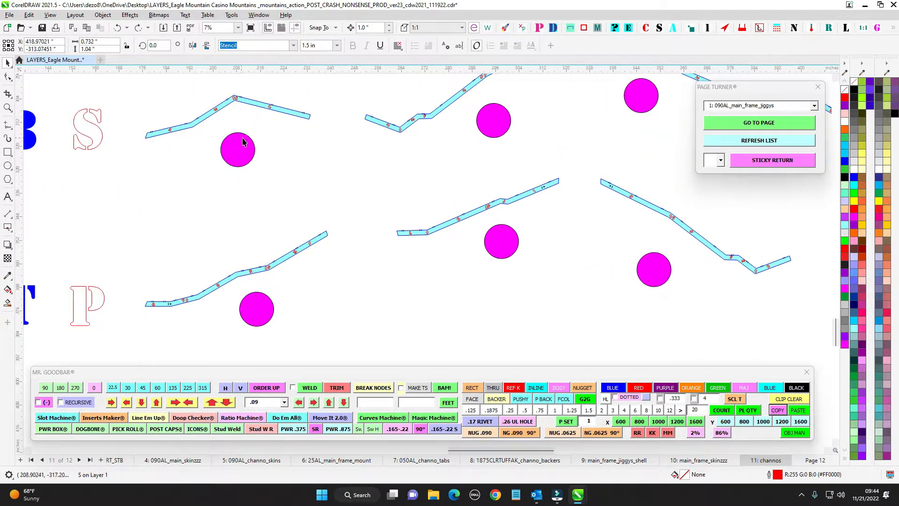
left_click_drag(243, 139, 278, 193)
left_click_drag(713, 175, 580, 200)
left_click_drag(830, 241, 539, 203)
scroll(539, 203, "up", 3)
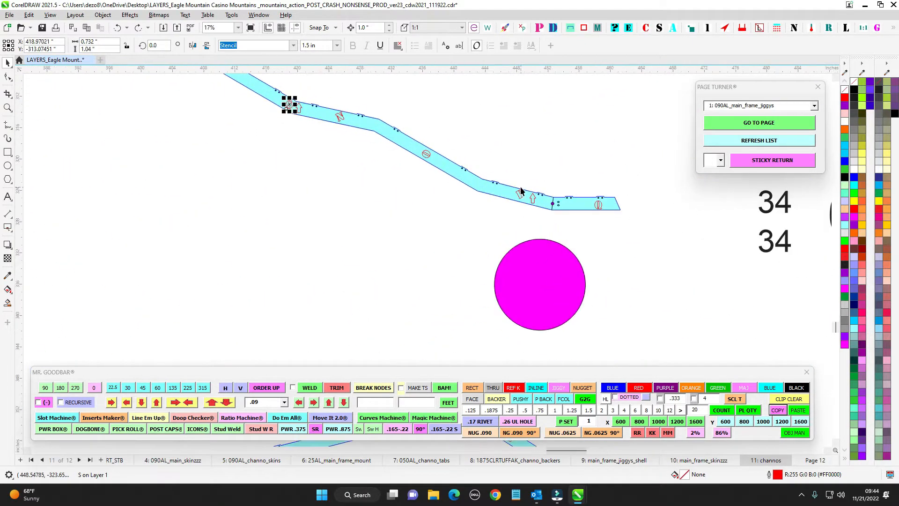
scroll(521, 190, "up", 2)
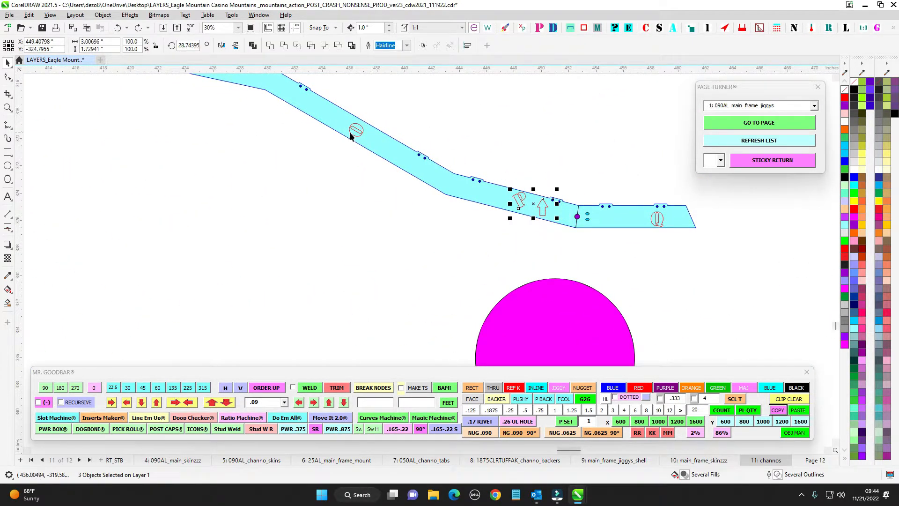
Compare the full STB and PRT rows of cyan strips from their row labels to the far ends
scroll(642, 237, "down", 4)
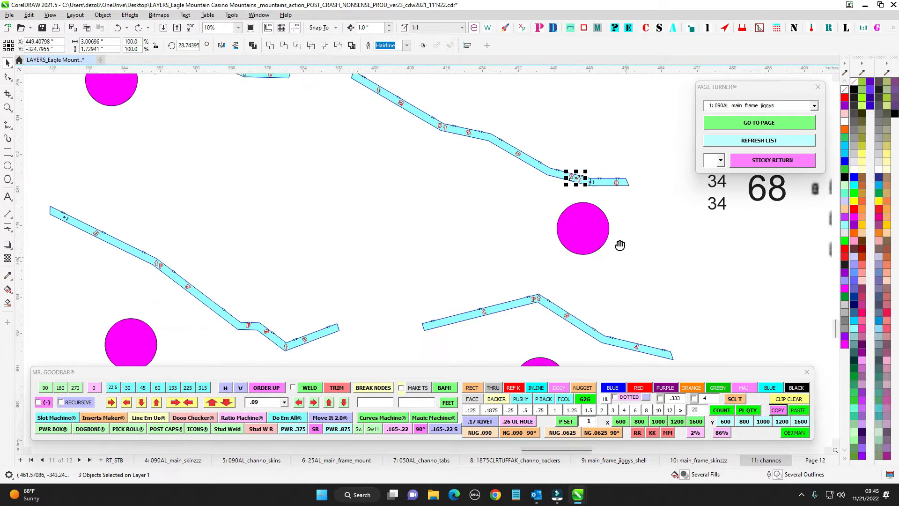
left_click_drag(336, 168, 619, 215)
left_click_drag(233, 180, 437, 220)
scroll(438, 220, "down", 2)
left_click_drag(307, 196, 598, 222)
left_click_drag(340, 333, 328, 293)
left_click_drag(338, 159, 256, 197)
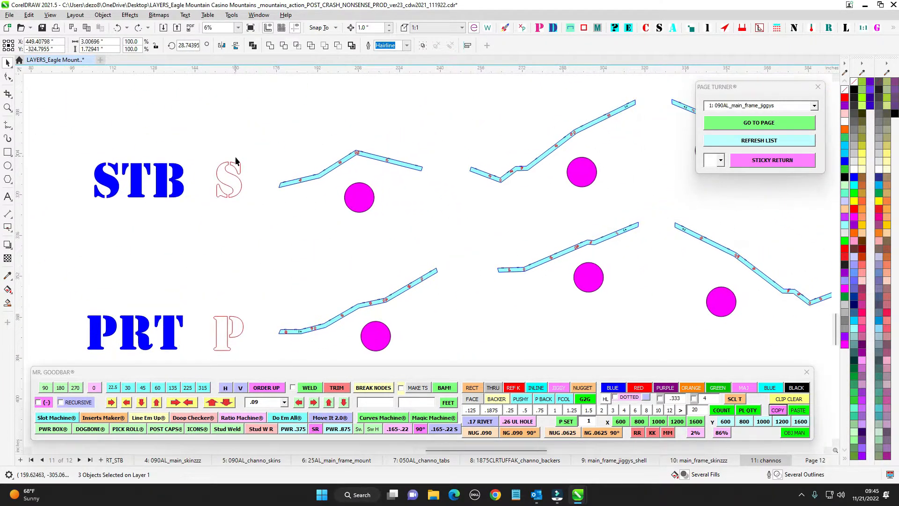
left_click_drag(463, 223, 236, 236)
left_click_drag(597, 226, 465, 222)
scroll(448, 226, "down", 2)
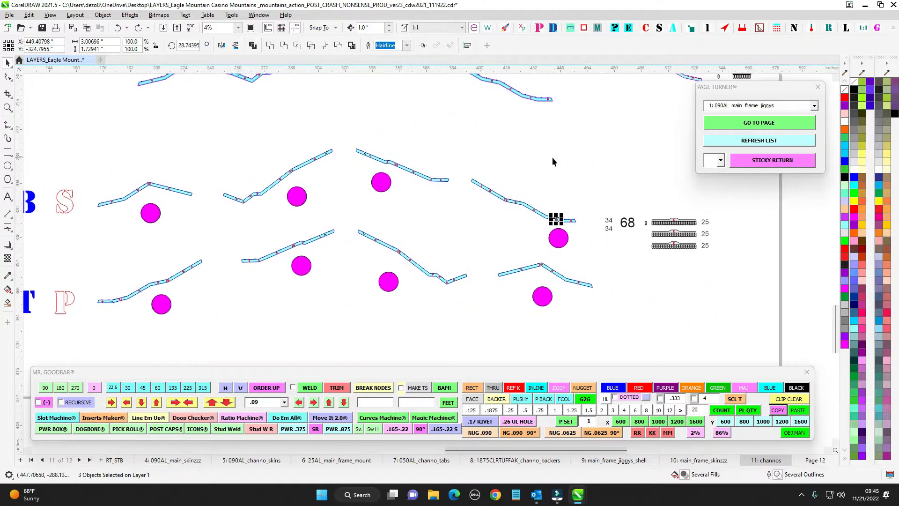
Inspect the quantity notes and toothed parts beside the cyan strips, and recheck the STB strips' facing peak ends
left_click_drag(669, 212, 414, 158)
scroll(414, 165, "up", 5)
scroll(494, 196, "down", 3)
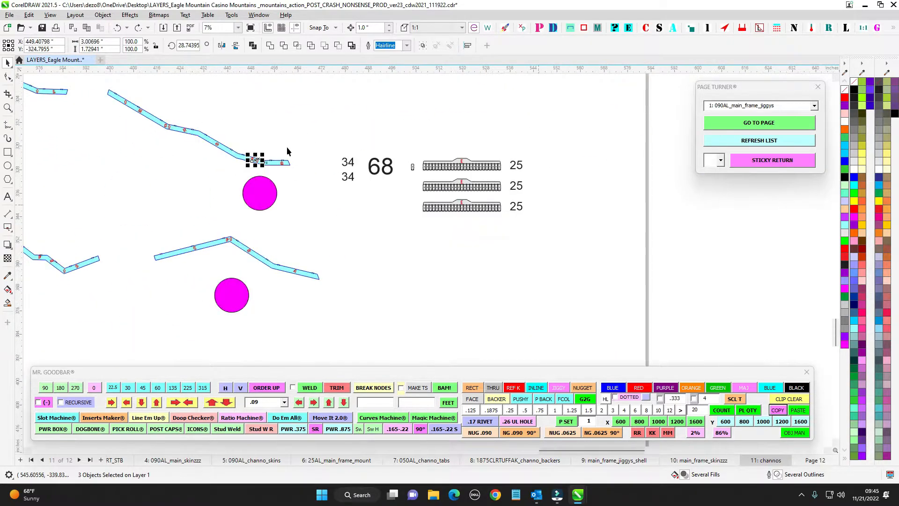
left_click_drag(288, 151, 497, 205)
scroll(353, 162, "up", 2)
scroll(207, 152, "down", 3)
left_click_drag(278, 184, 445, 251)
scroll(260, 171, "up", 5)
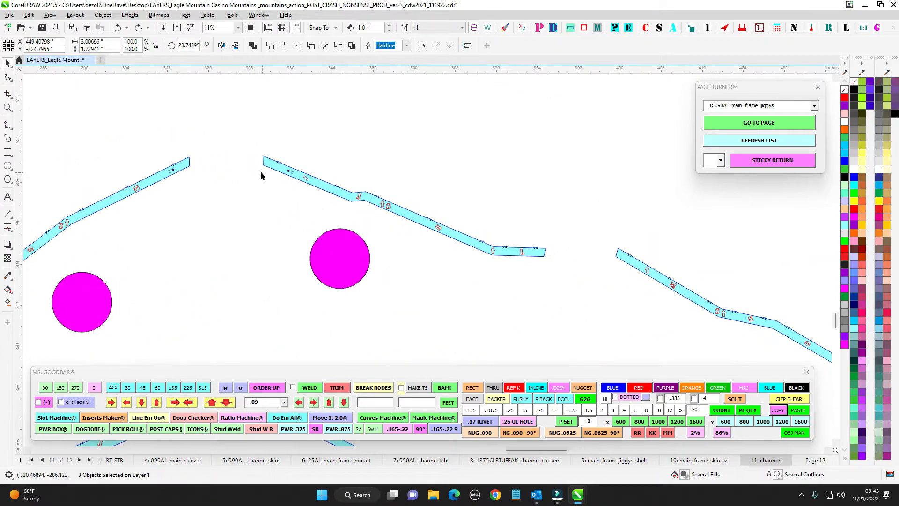
Return to the STB wiring layout above the channel rows and save the document
scroll(260, 171, "down", 1)
scroll(411, 206, "down", 1)
scroll(411, 206, "down", 1)
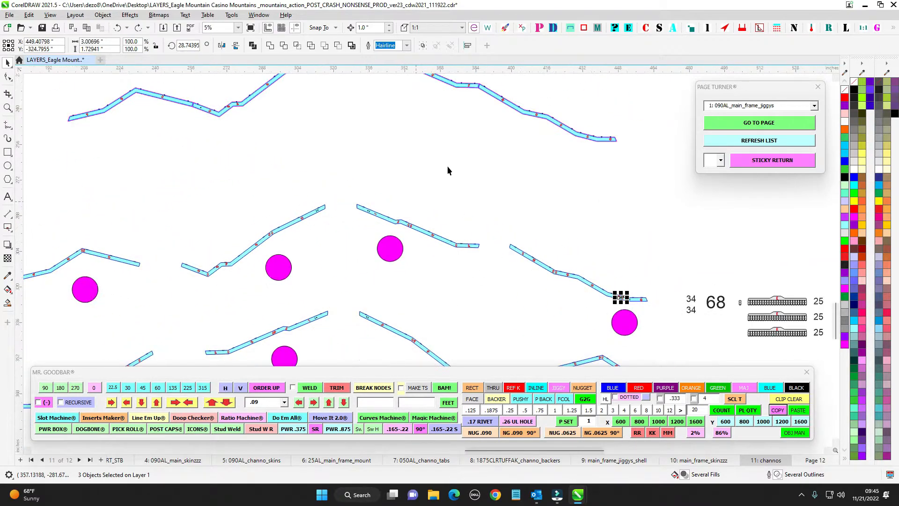
left_click_drag(501, 111, 446, 225)
scroll(446, 226, "down", 3)
mouse_move(476, 94)
left_mouse_down()
mouse_move(421, 196)
mouse_move(453, 280)
left_mouse_up()
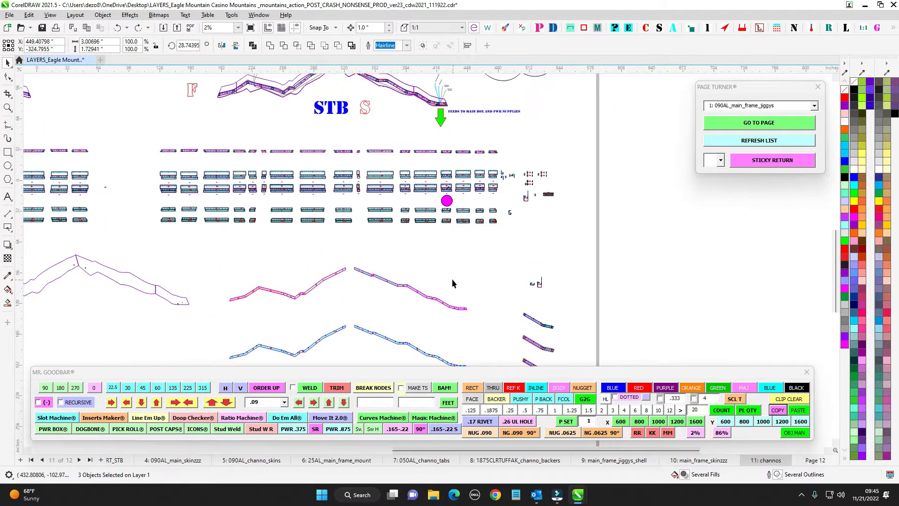
left_click_drag(383, 115, 431, 197)
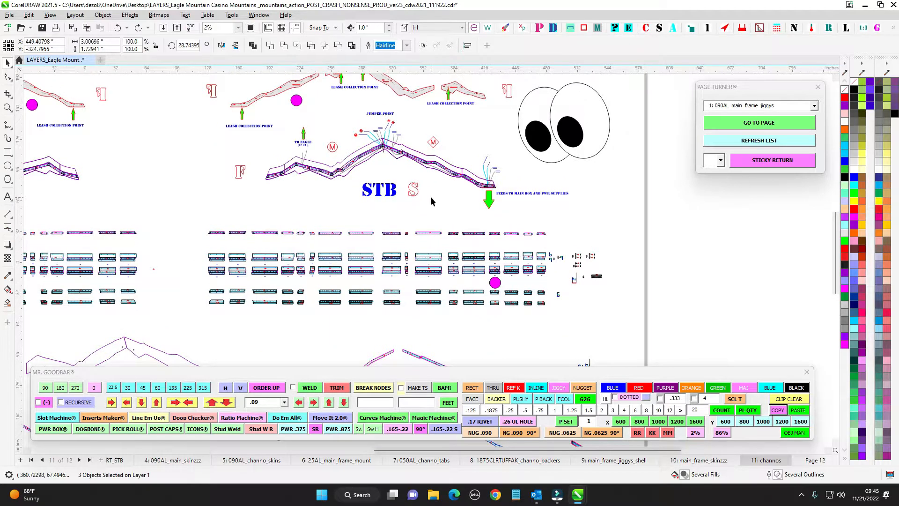
left_click(41, 28)
Examine the STB run's end where the wiring feeds the main box and power supplies
scroll(479, 182, "up", 5)
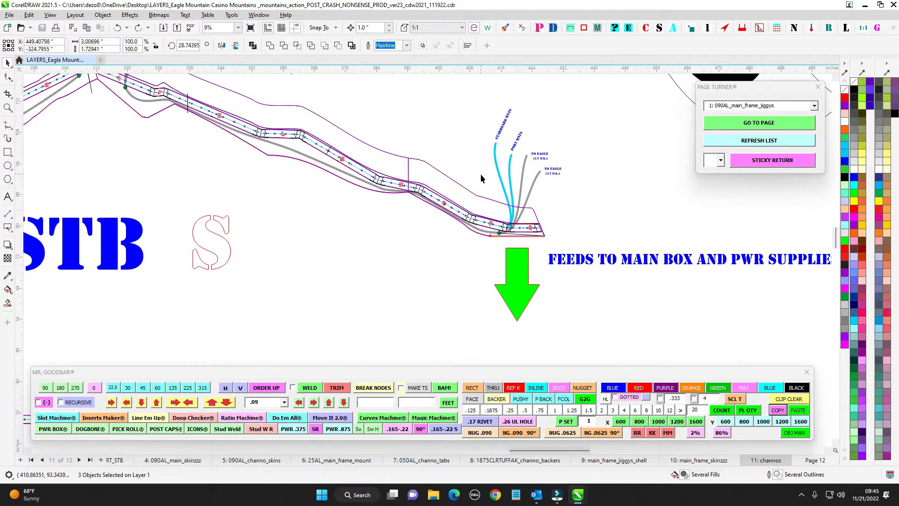
scroll(481, 173, "down", 1)
scroll(484, 171, "down", 1)
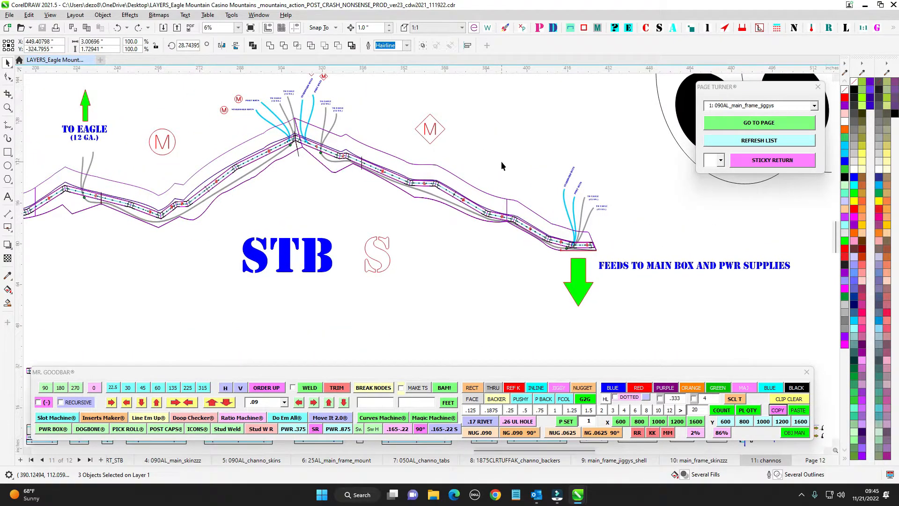
left_click_drag(488, 163, 464, 146)
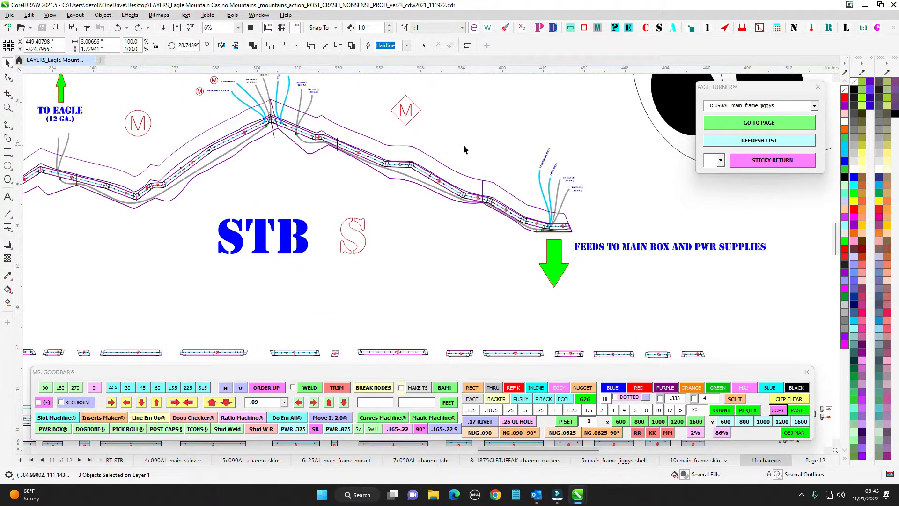
Survey the STB wiring layout from the main box feed end back to the 12-gauge wires running to the eagle
scroll(465, 149, "down", 1)
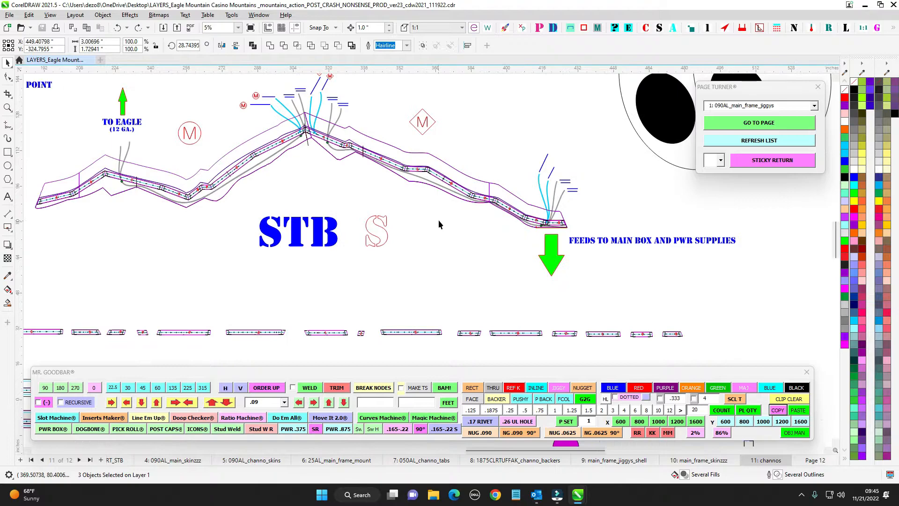
left_click_drag(365, 201, 498, 249)
left_click_drag(705, 312, 658, 274)
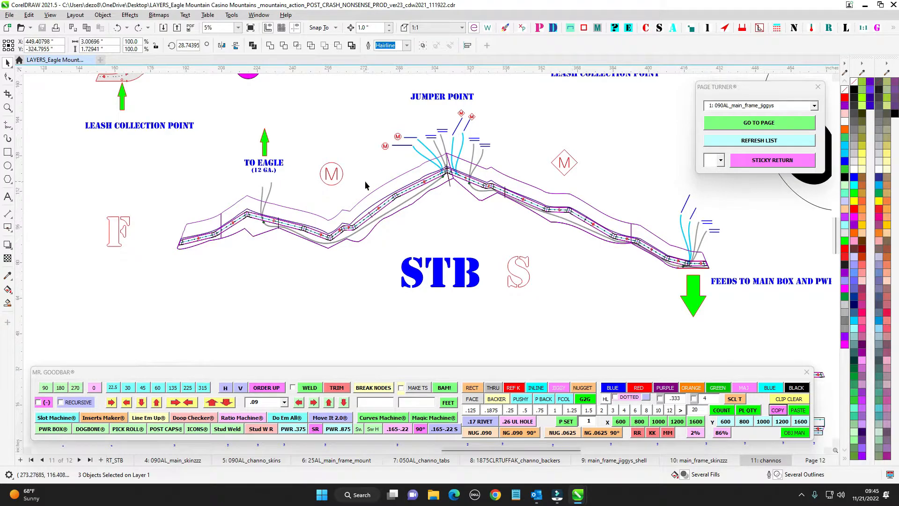
scroll(364, 181, "up", 3)
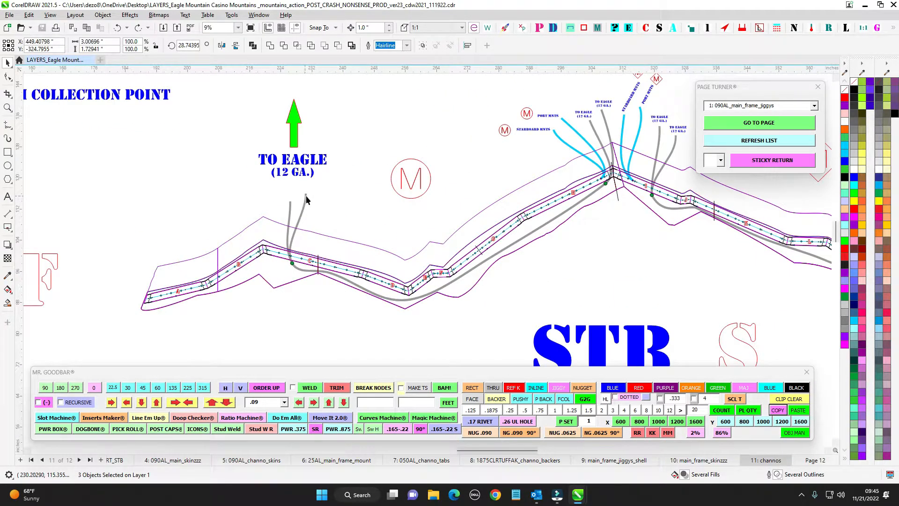
scroll(305, 195, "down", 3)
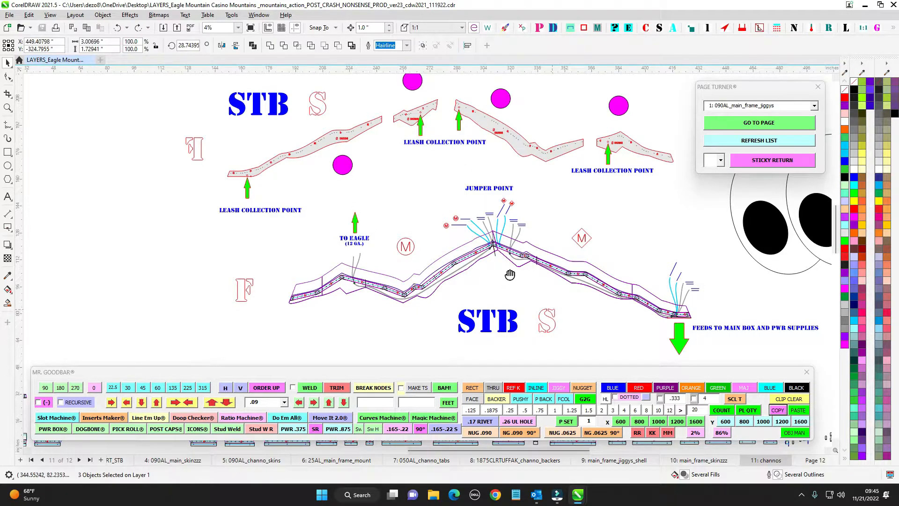
left_click_drag(510, 274, 418, 226)
left_click_drag(171, 164, 624, 304)
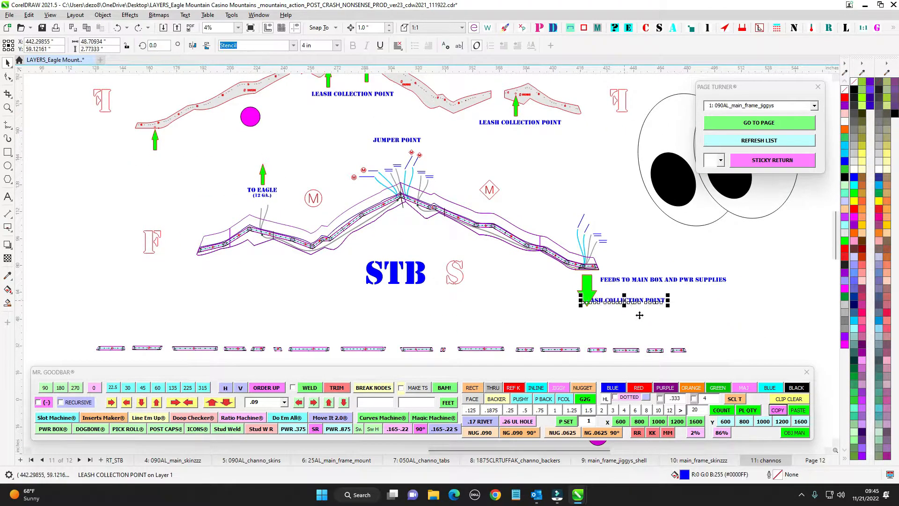
key("ctrl+z")
left_click_drag(96, 168, 660, 320)
scroll(603, 266, "up", 4)
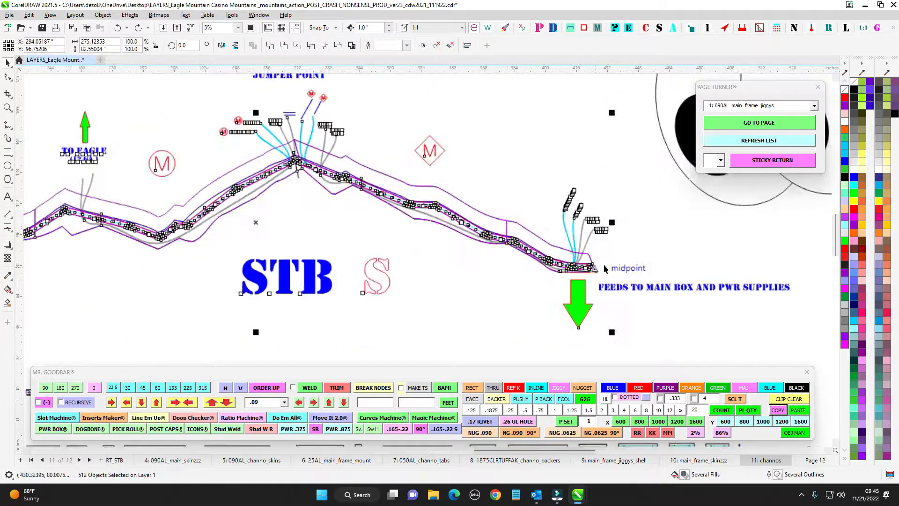
left_click(644, 243)
Select the outer grey 12-gauge eagle wire at the STB feed end and trace it back to the jumper point
scroll(515, 228, "up", 2)
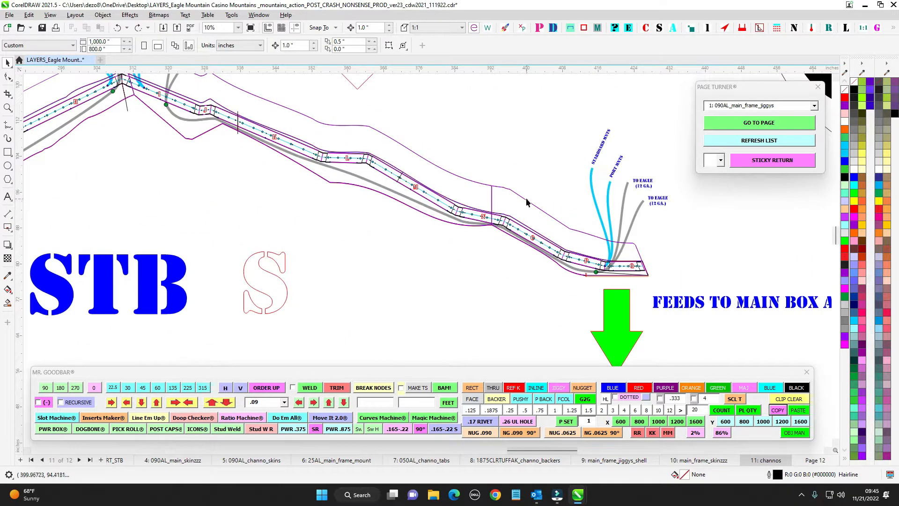
left_click(642, 212)
scroll(619, 221, "up", 3)
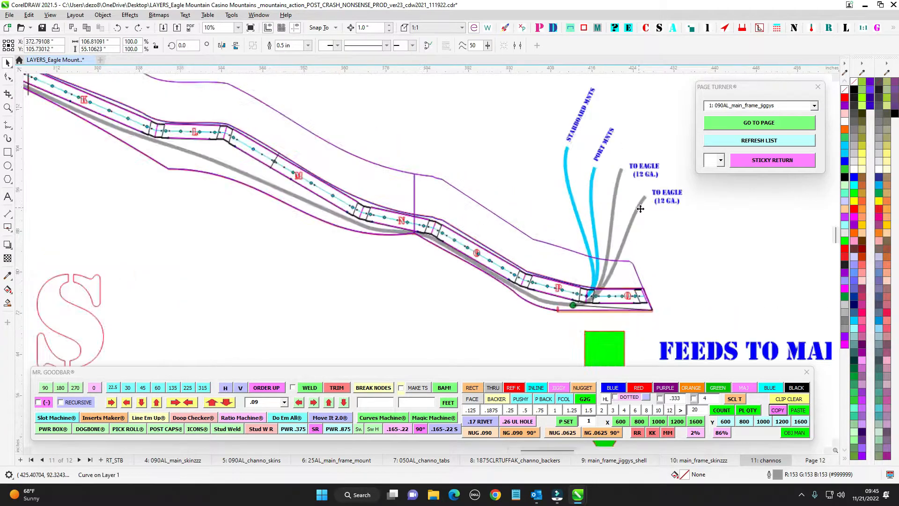
scroll(591, 218, "down", 6)
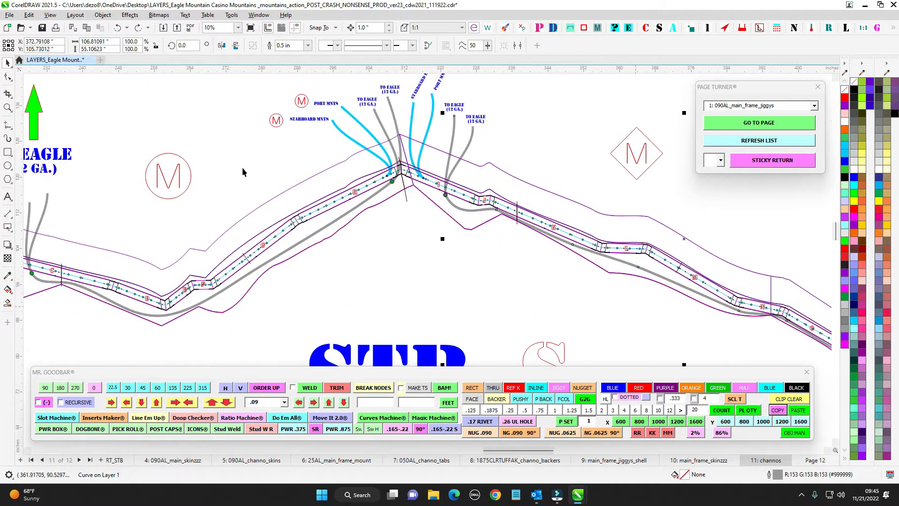
left_click_drag(491, 301, 487, 229)
scroll(502, 232, "down", 1)
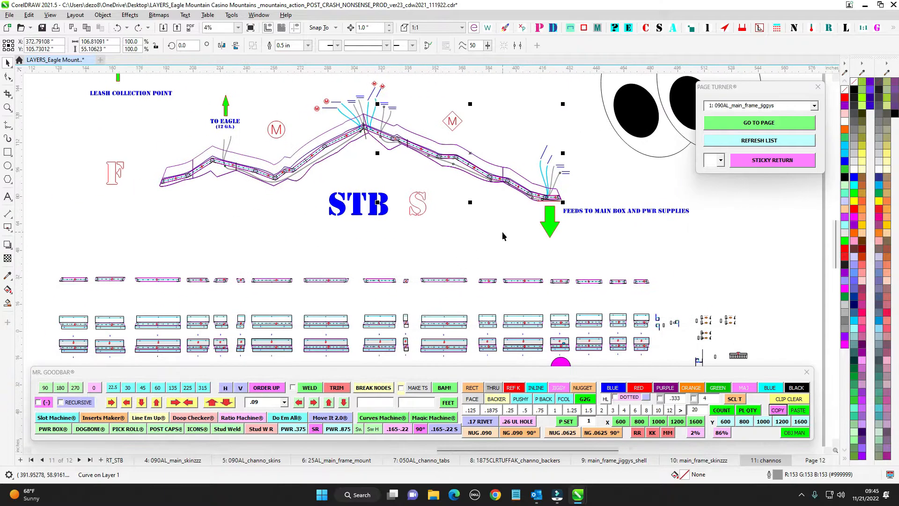
left_click(585, 230)
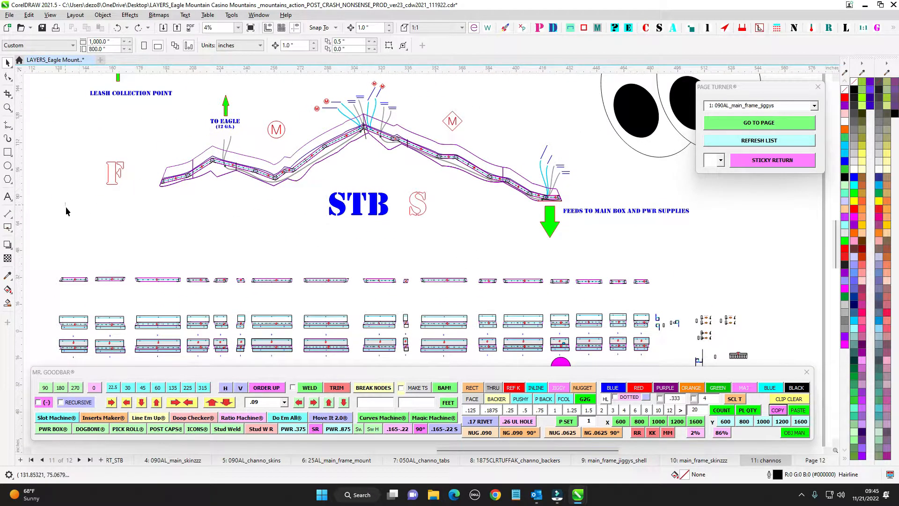
Mark out the channel row beneath the STB layout and examine the arrow feeding the main box and power supplies
left_click_drag(65, 206, 715, 303)
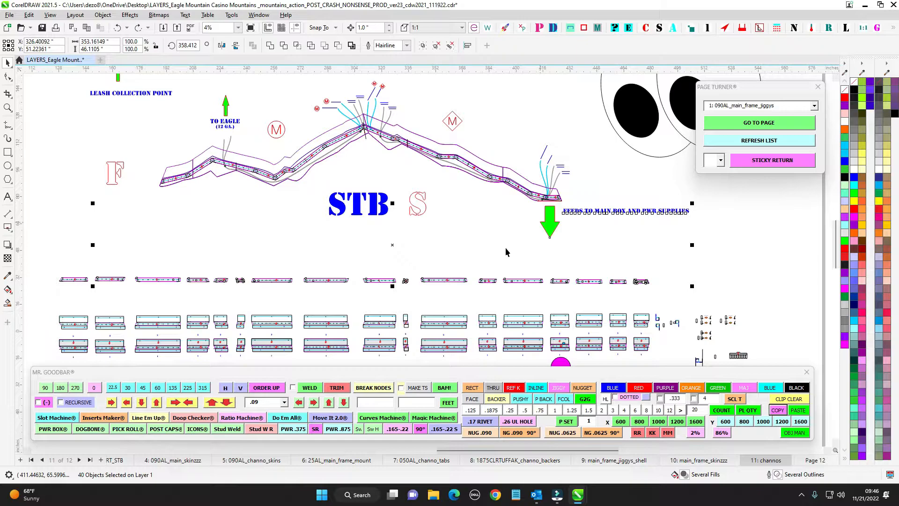
scroll(589, 191, "up", 2)
left_click(356, 244)
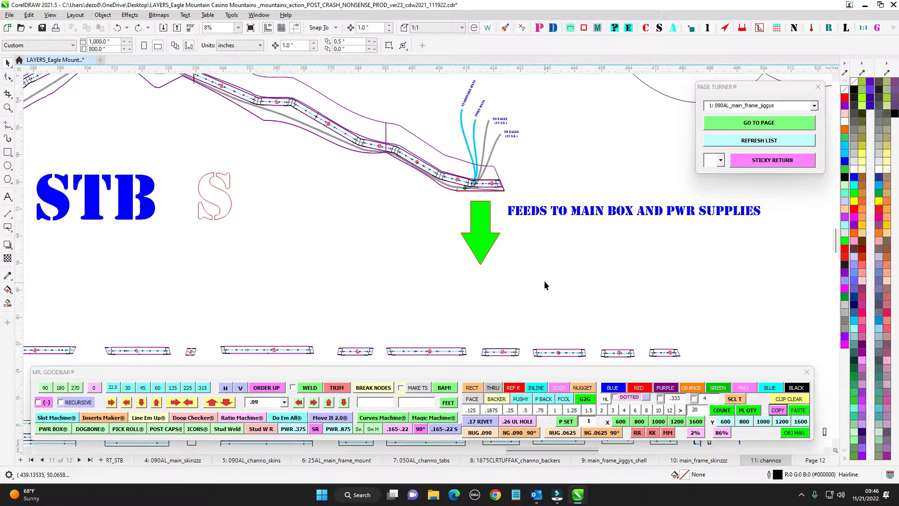
scroll(545, 280, "up", 1)
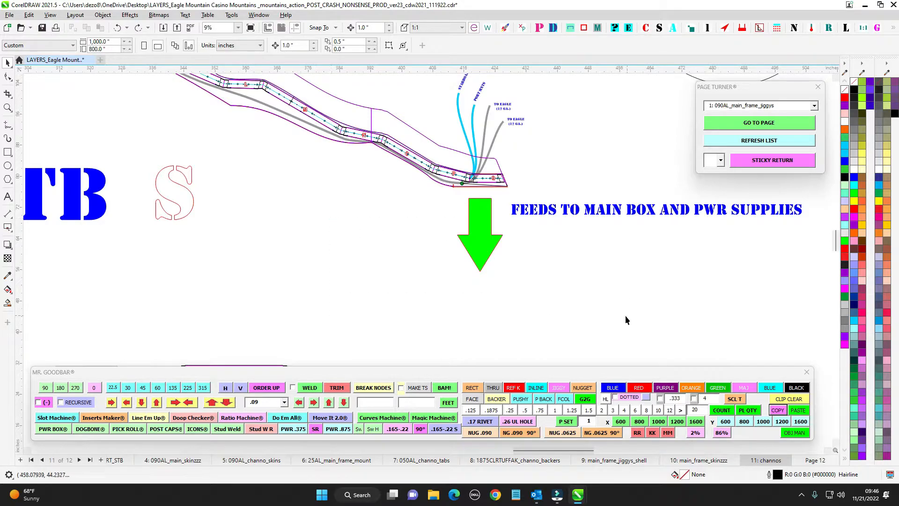
scroll(504, 198, "down", 3)
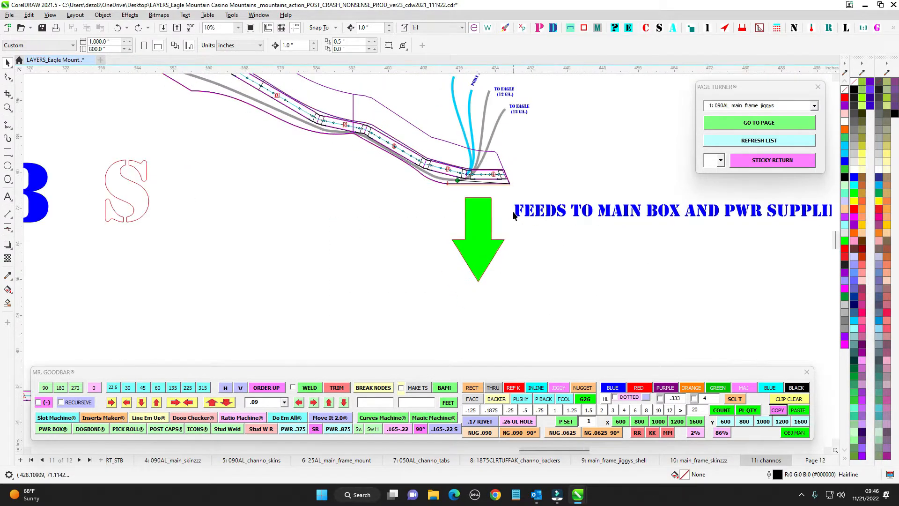
Go to the main_frame_jiggys_shell page and inspect the cyan slot in the M-marked plate
left_click(691, 463)
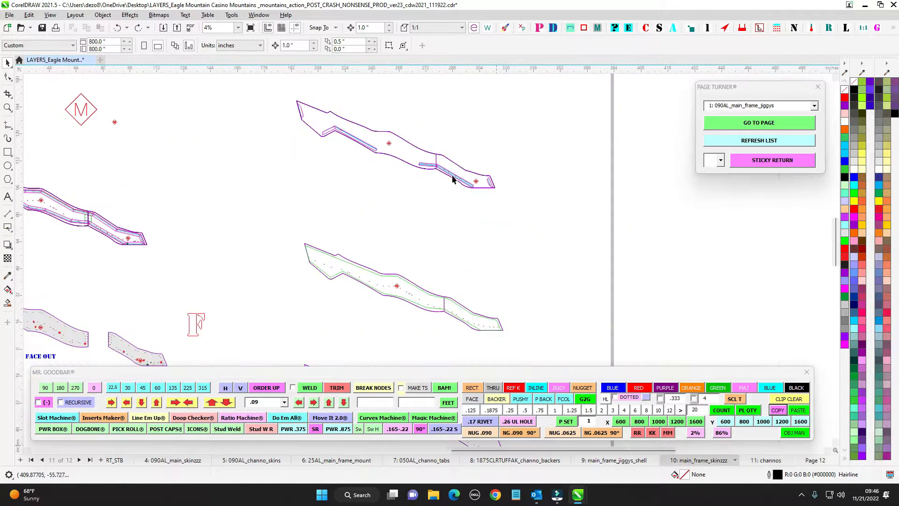
scroll(474, 216, "down", 3)
left_click(617, 462)
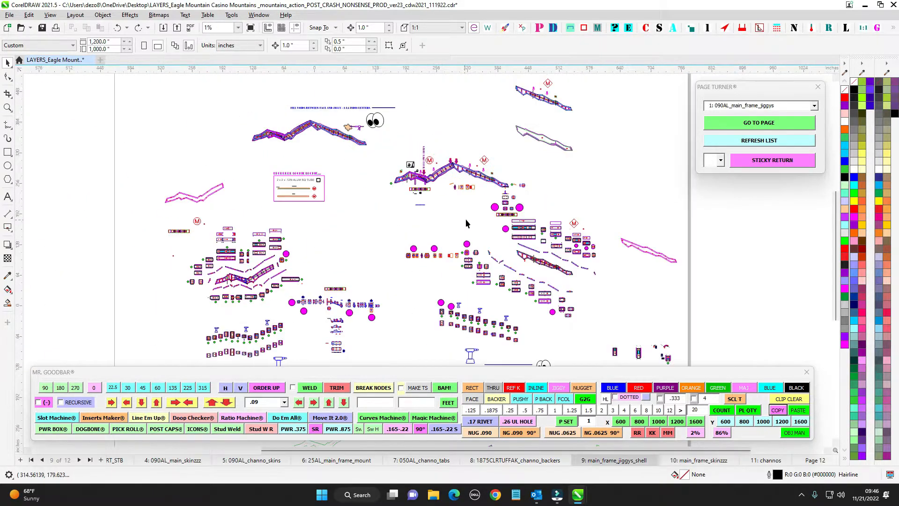
scroll(500, 197, "up", 7)
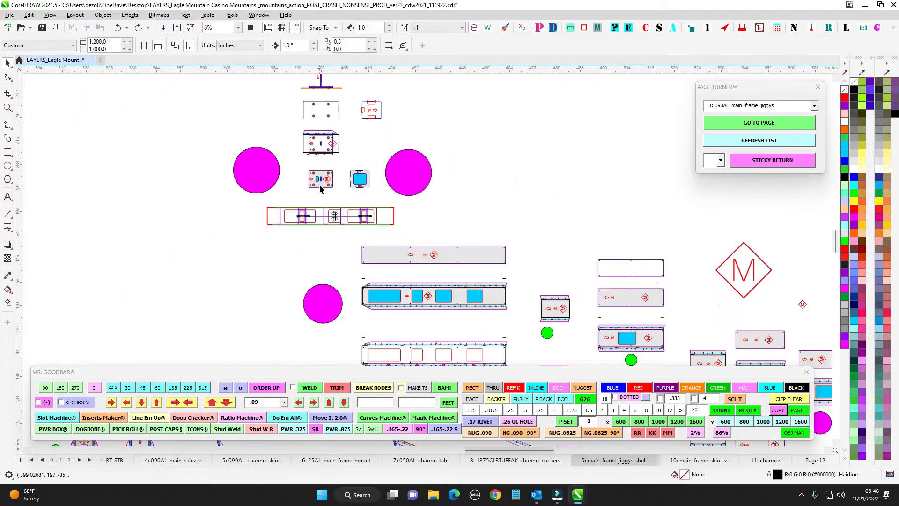
scroll(319, 177, "up", 2)
left_click(309, 178)
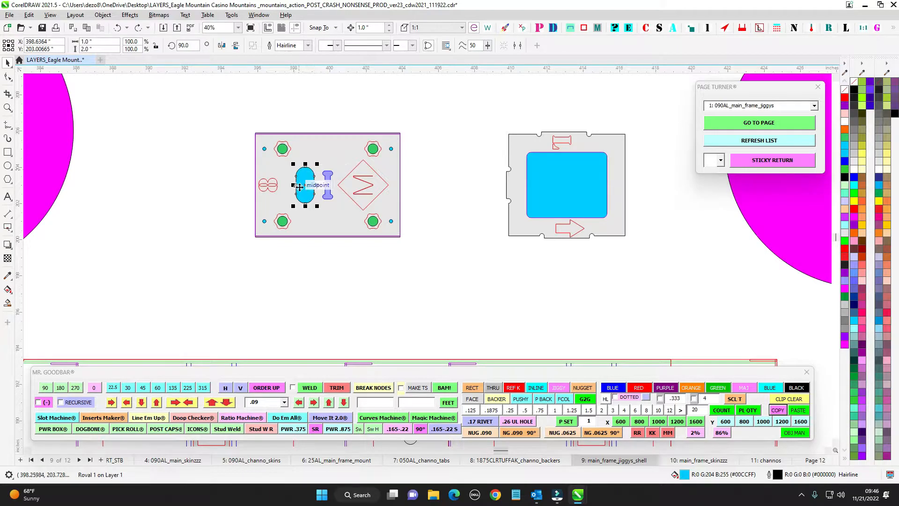
Follow the slotted plate up through its matching views to its place at the end of the main frame, beside the 20 marker
scroll(397, 249, "down", 2)
left_click_drag(396, 200, 404, 275)
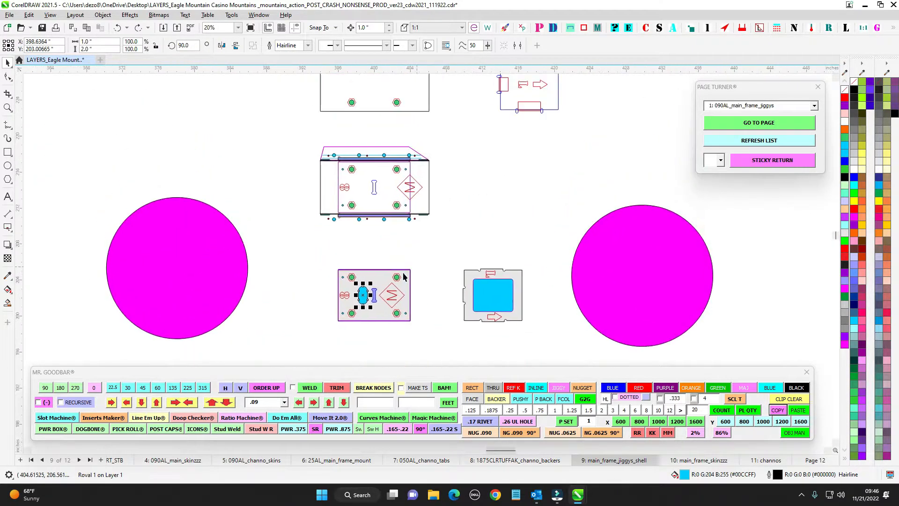
left_click_drag(380, 215, 382, 340)
left_click_drag(370, 177, 381, 299)
scroll(368, 161, "up", 1)
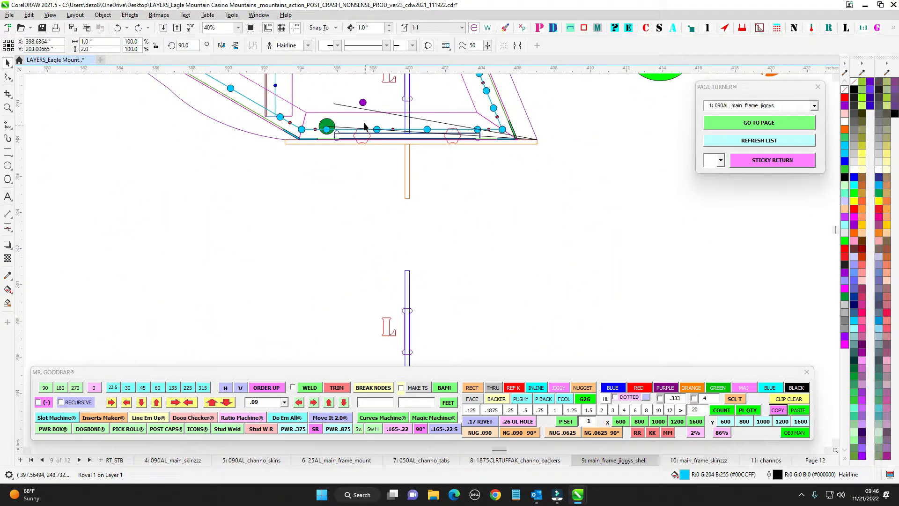
scroll(378, 133, "down", 3)
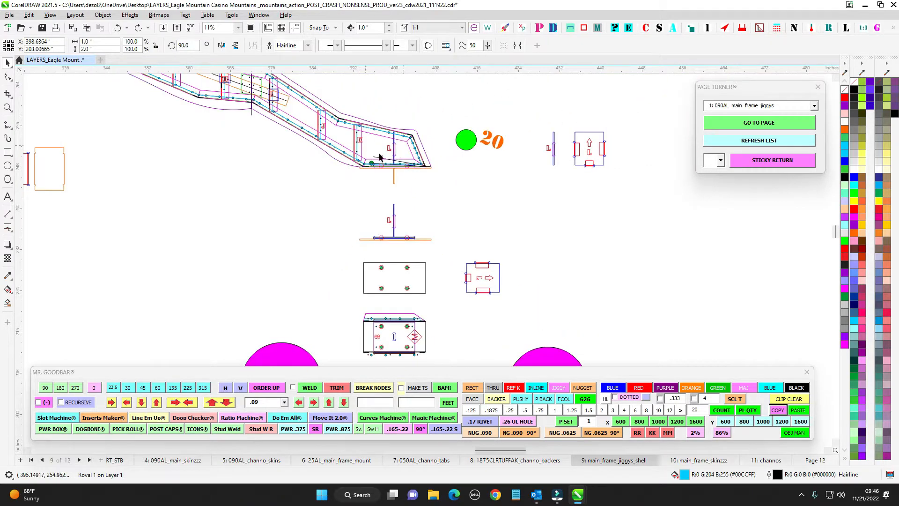
scroll(380, 147, "up", 1)
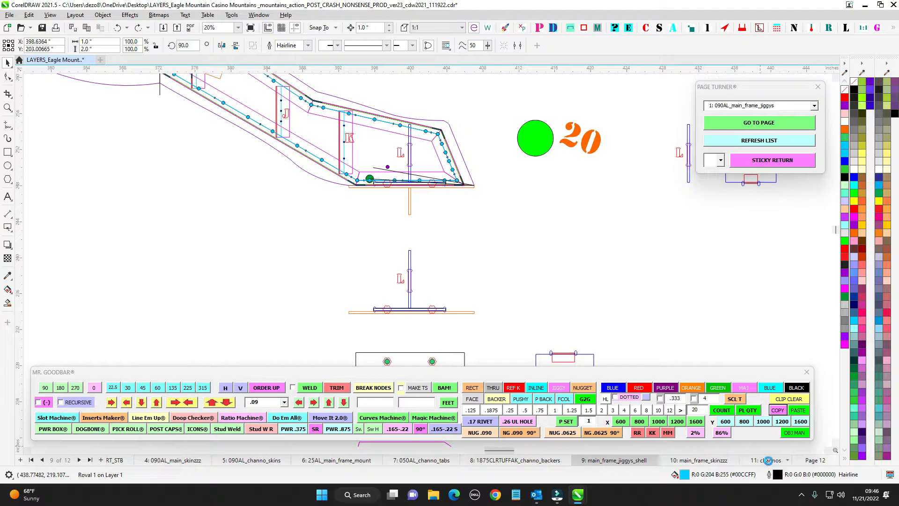
Return to the channos page and examine the wire bundle above the main box feed arrow
left_click(766, 460)
scroll(493, 229, "down", 1)
left_click_drag(529, 279, 283, 90)
left_click_drag(701, 277, 300, 127)
scroll(416, 206, "up", 1)
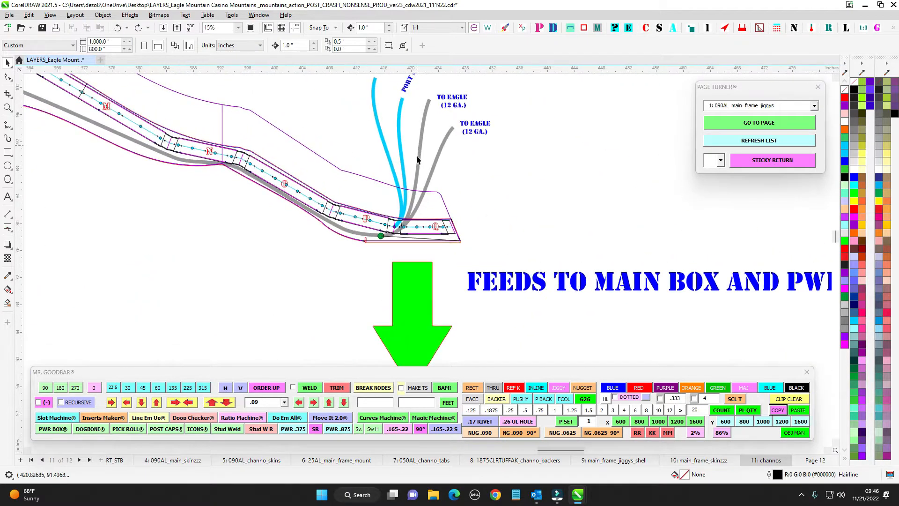
scroll(421, 187, "down", 1)
left_click_drag(436, 208, 437, 178)
left_click_drag(428, 223, 422, 264)
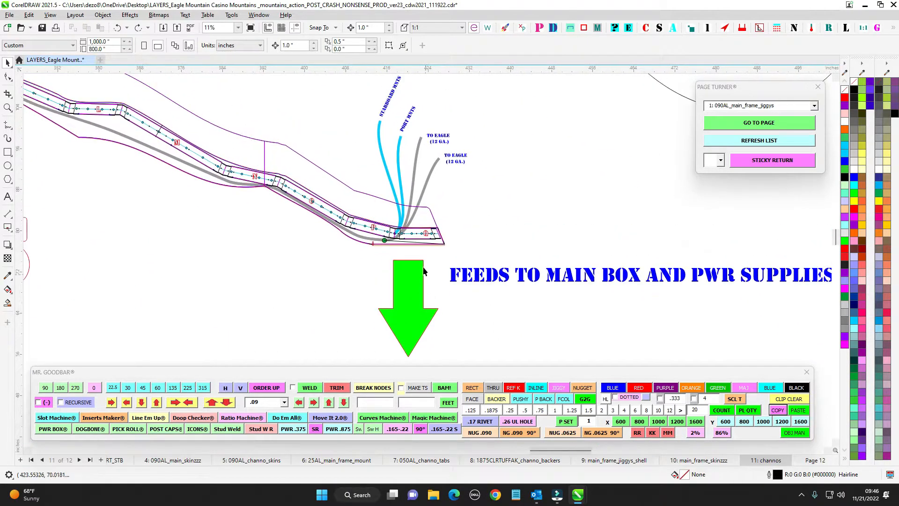
scroll(423, 263, "up", 1)
scroll(415, 197, "down", 1)
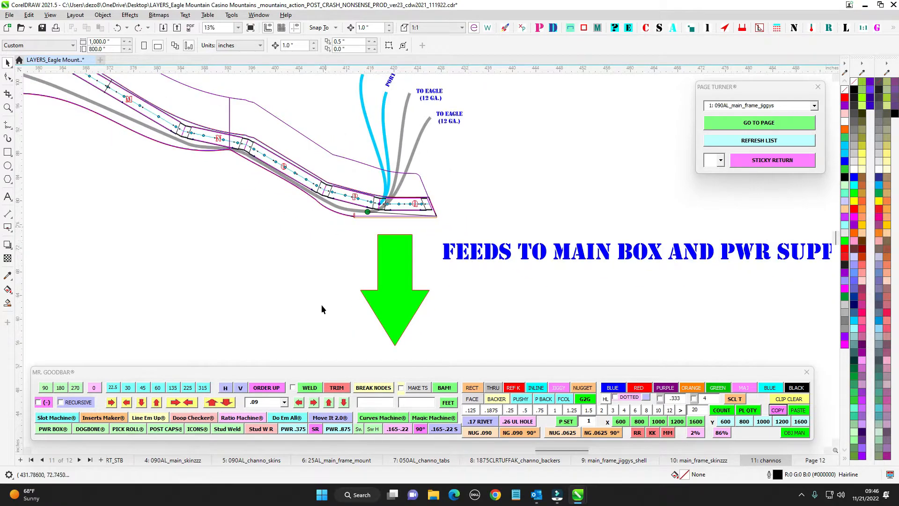
Inspect channels M to Q and the labelled feed-end wires, and select the cyan Port Mnts wire
scroll(418, 188, "up", 1)
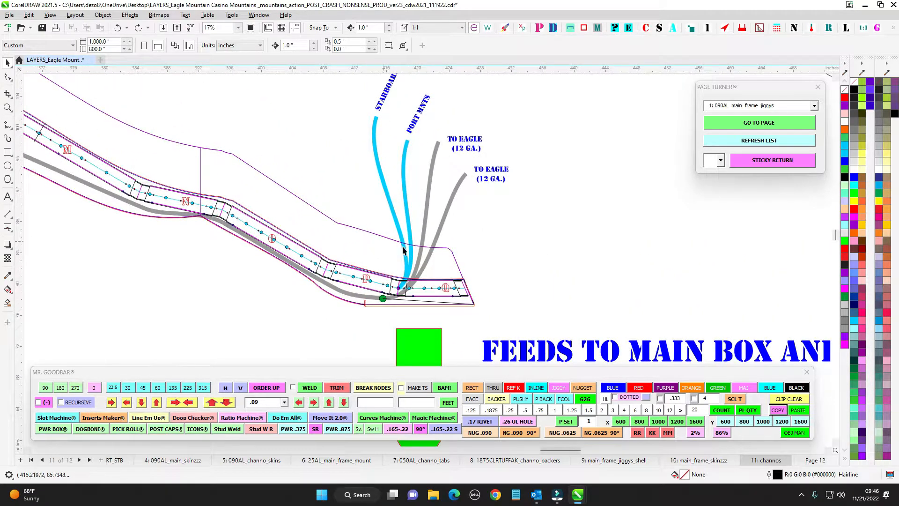
left_click_drag(389, 150, 418, 187)
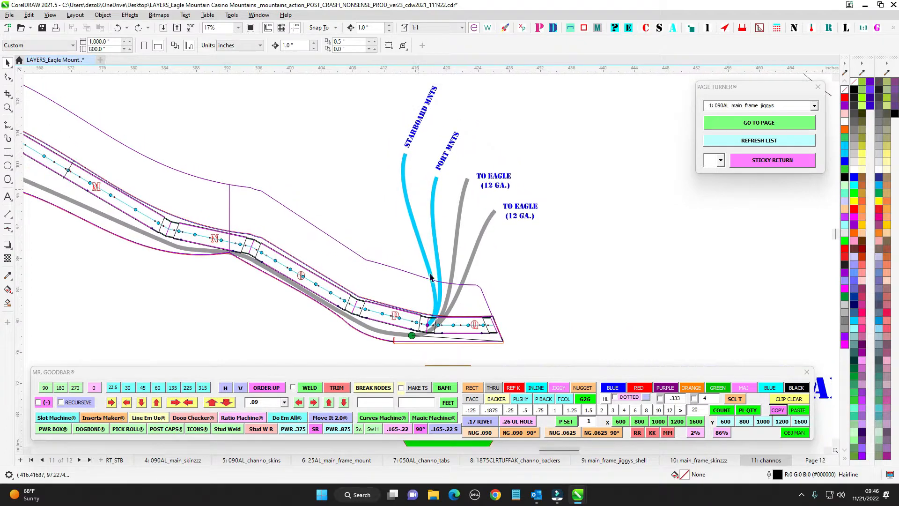
scroll(410, 139, "down", 2)
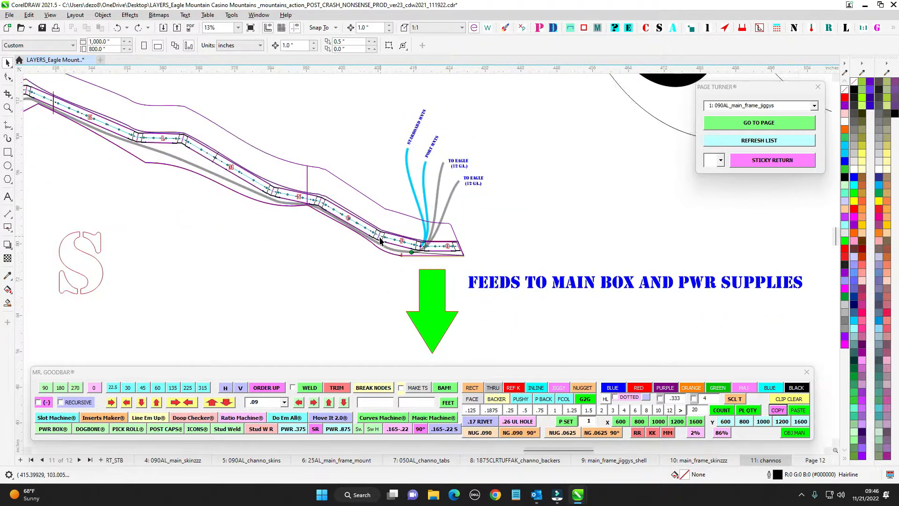
left_click_drag(350, 213, 529, 244)
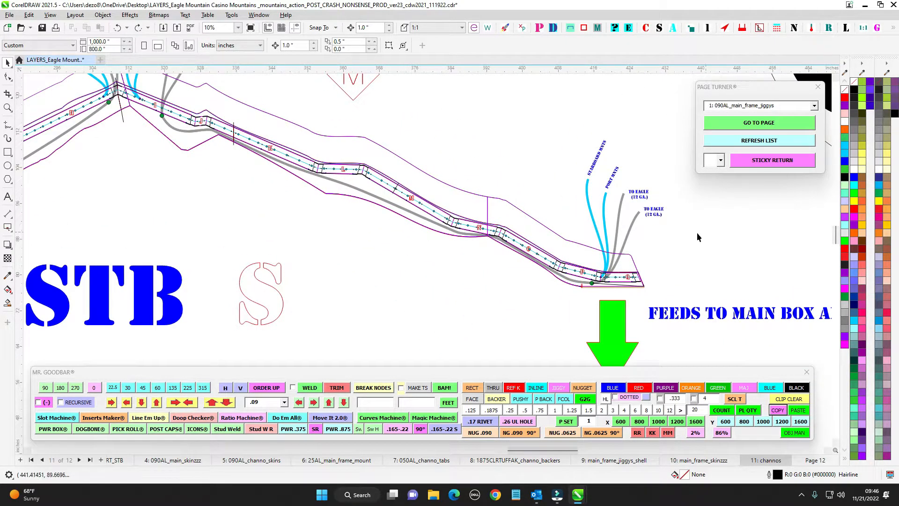
scroll(697, 233, "up", 2)
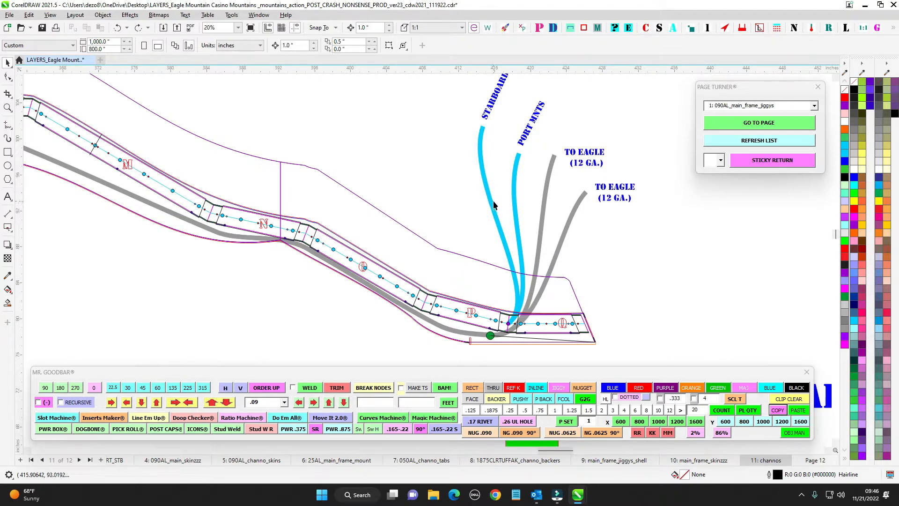
left_click(517, 161)
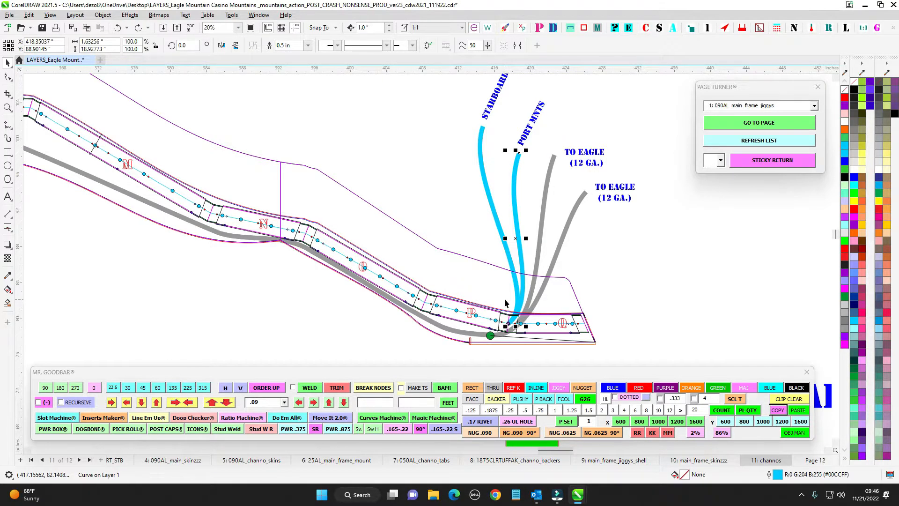
Examine the port, starboard and eagle wires at the jumper point on the STB peak, ending on the full layout
scroll(505, 302, "down", 2)
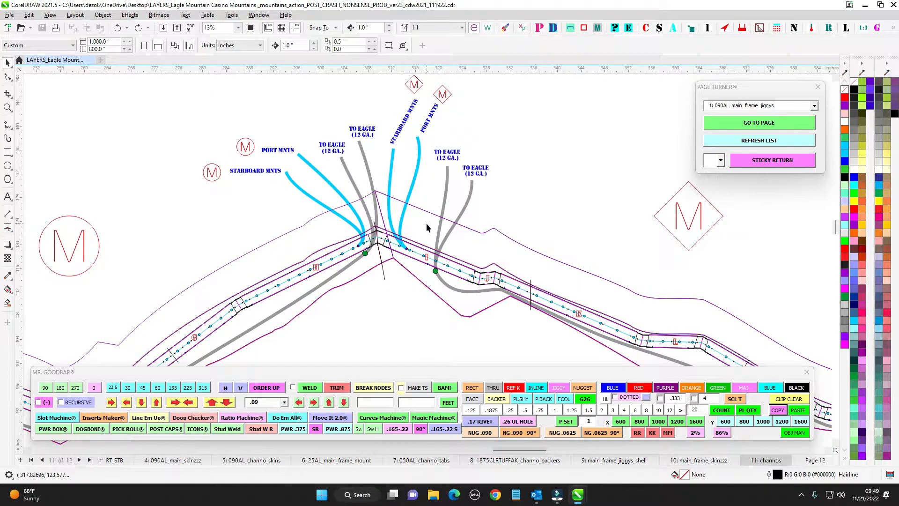
scroll(427, 222, "up", 1)
scroll(416, 287, "down", 1)
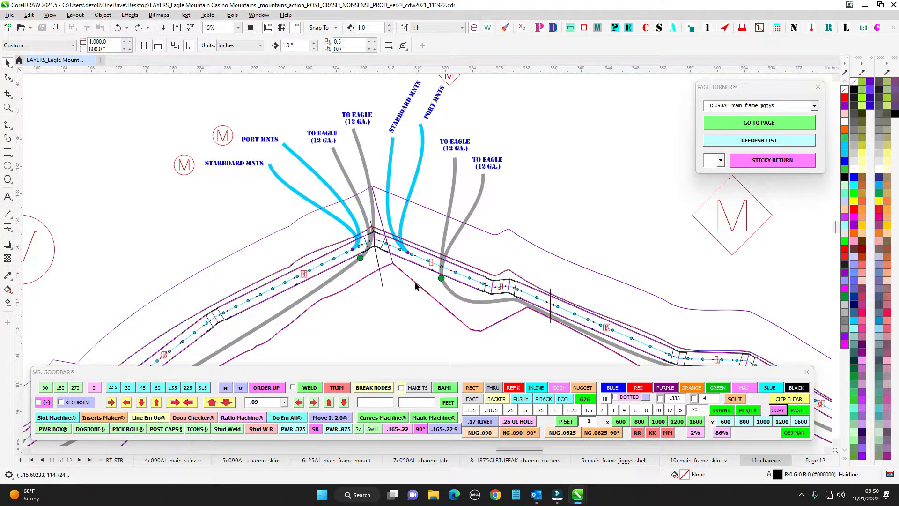
scroll(512, 223, "down", 2)
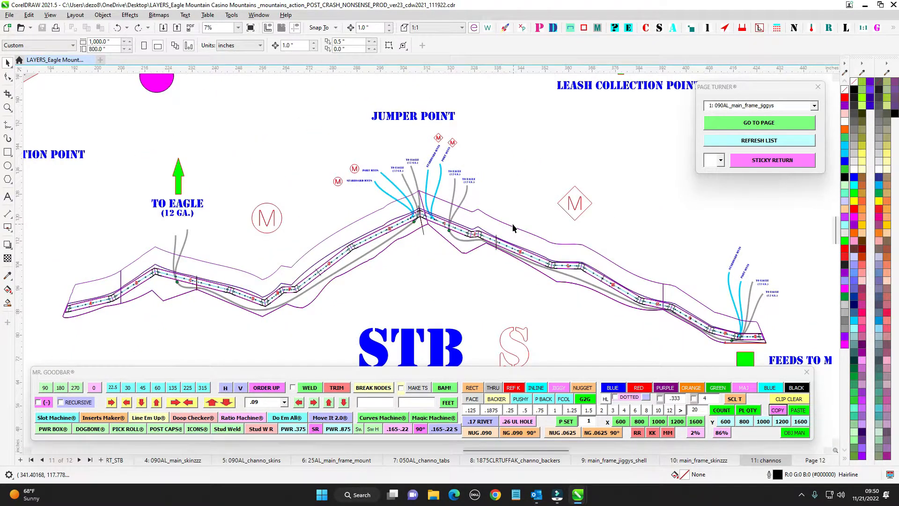
Examine the jumper point wires on the STB peak and their position between the eagle feed and the main box feeds
scroll(438, 211, "up", 1)
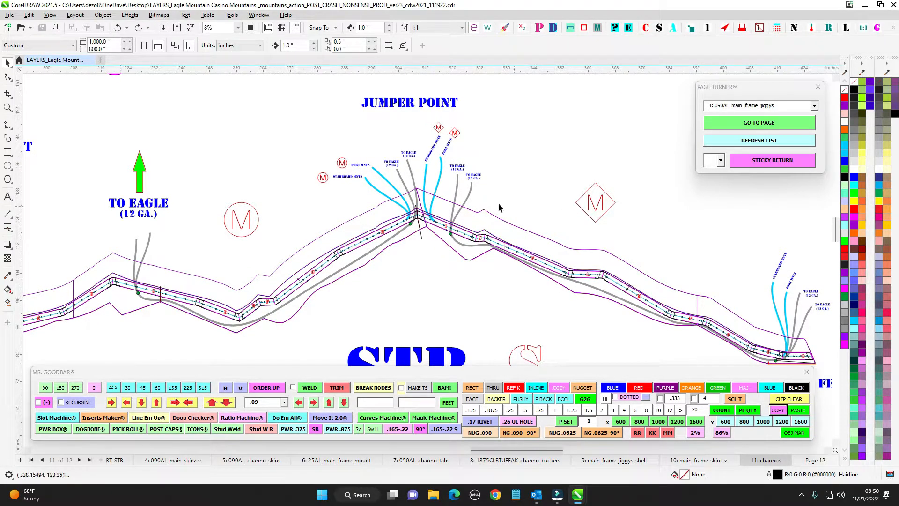
scroll(432, 203, "up", 3)
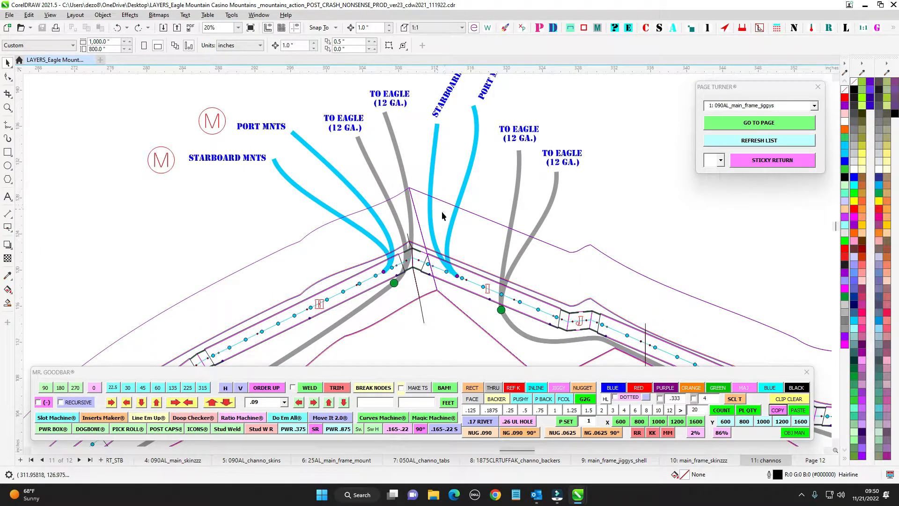
scroll(449, 217, "down", 2)
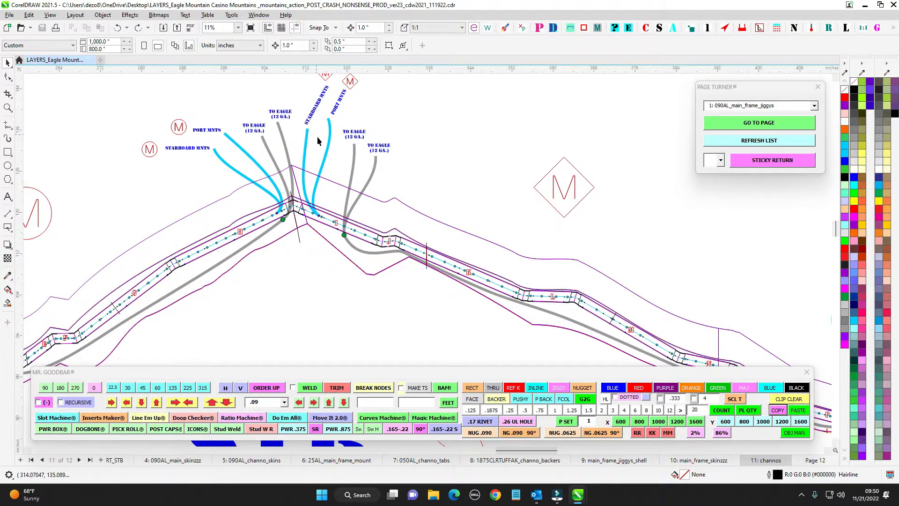
left_click_drag(270, 244, 484, 217)
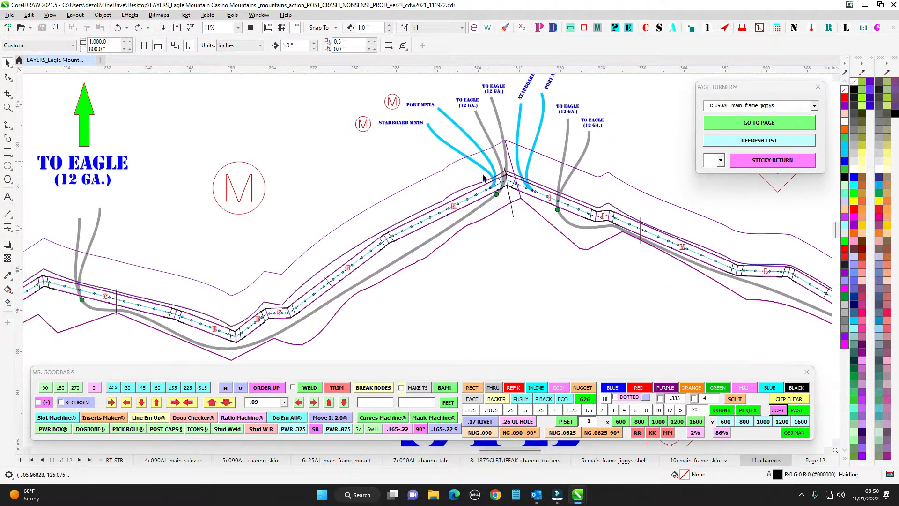
left_click_drag(79, 178, 203, 166)
scroll(195, 234, "down", 3)
left_click_drag(676, 243, 566, 238)
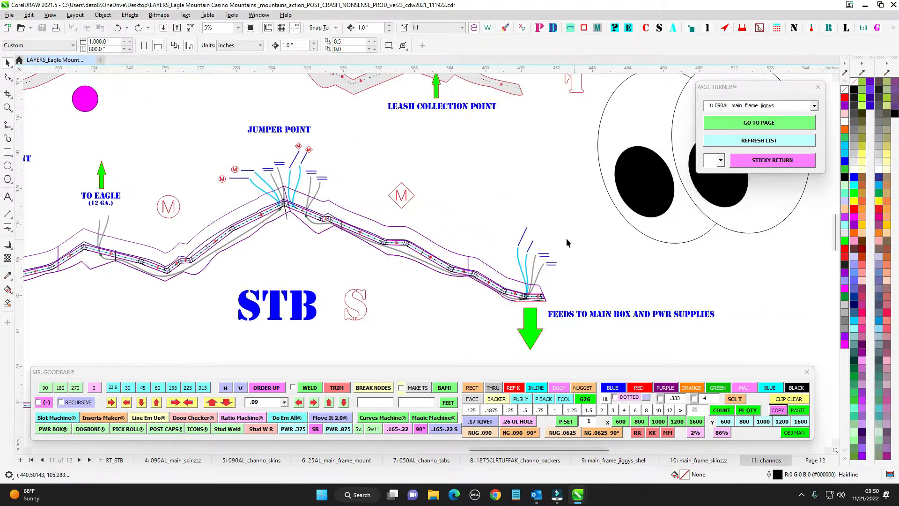
Follow the STB run from the jumper point to the gray To Eagle (12 ga.) wires at channel C
scroll(477, 233, "up", 1)
left_click_drag(478, 233, 573, 217)
scroll(320, 158, "up", 2)
scroll(321, 161, "down", 3)
left_click_drag(322, 161, 373, 162)
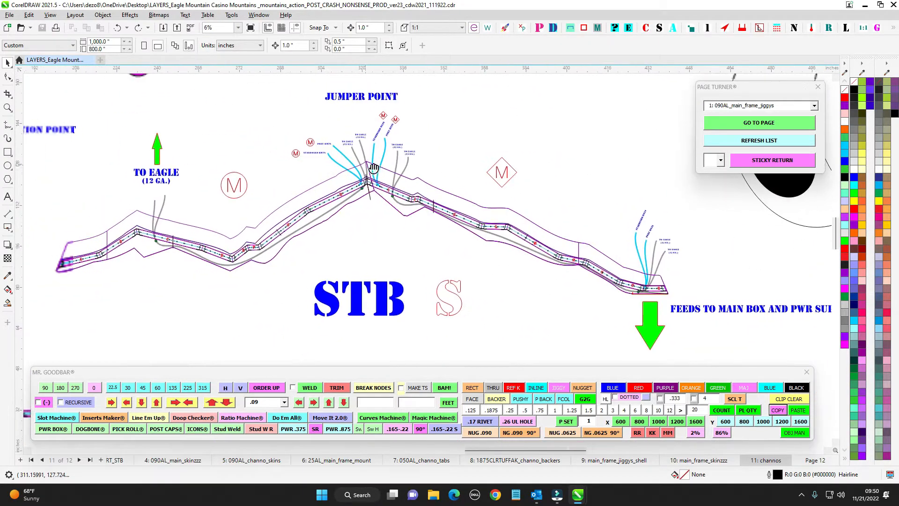
scroll(372, 164, "up", 3)
scroll(164, 201, "down", 3)
left_click_drag(179, 208, 383, 204)
scroll(190, 230, "up", 4)
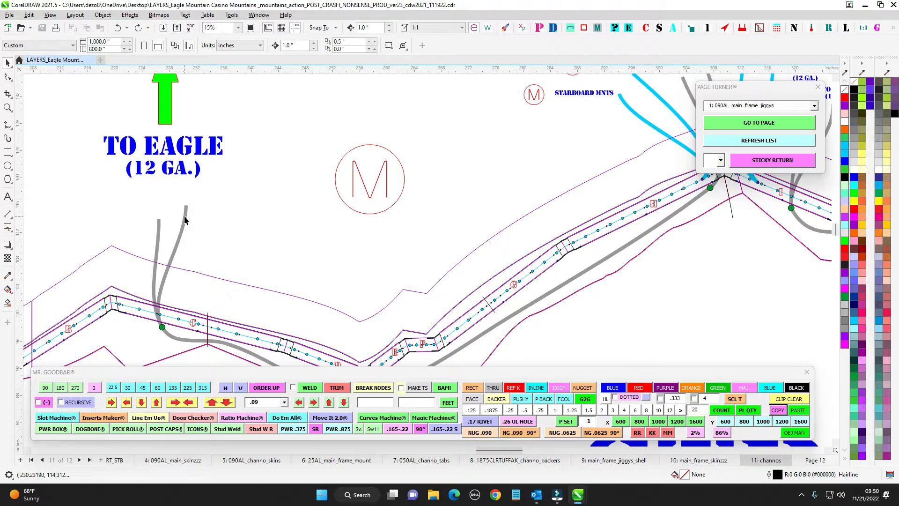
Examine the two gray eagle wires at channel C and compare them with those at the jumper point
mouse_move(231, 206)
left_mouse_down()
mouse_move(197, 187)
mouse_move(265, 209)
mouse_move(226, 202)
left_mouse_up()
scroll(197, 187, "up", 1)
scroll(196, 187, "down", 2)
scroll(198, 220, "up", 2)
scroll(406, 212, "down", 2)
left_click_drag(405, 212, 212, 233)
left_click_drag(369, 179, 186, 226)
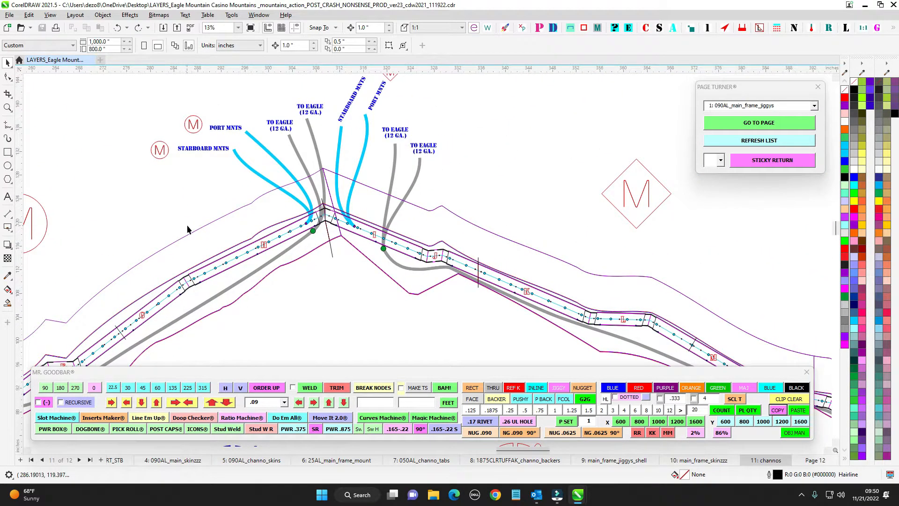
Trace the gray eagle wiring along the STB run between the main box feed end, the jumper point and channel C
left_click_drag(489, 187, 470, 124)
scroll(470, 124, "down", 1)
left_click_drag(554, 239, 398, 191)
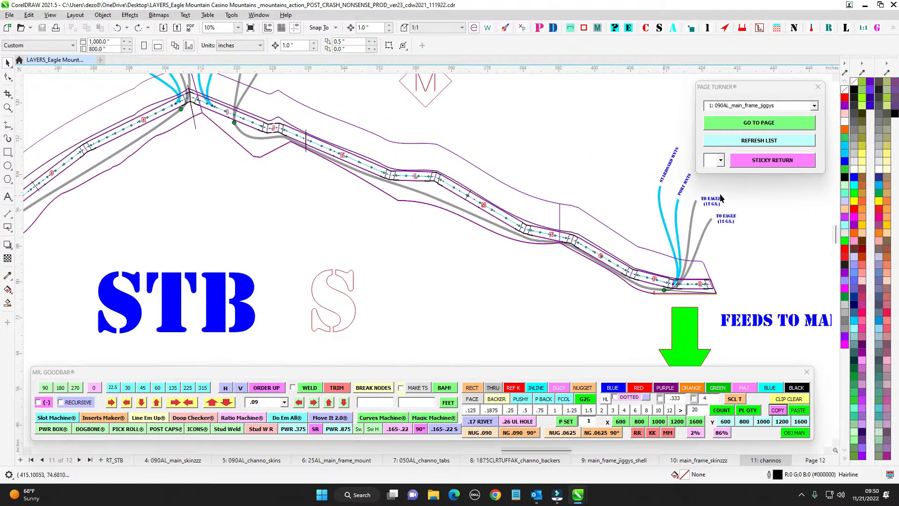
left_click_drag(247, 97, 373, 215)
scroll(372, 215, "up", 2)
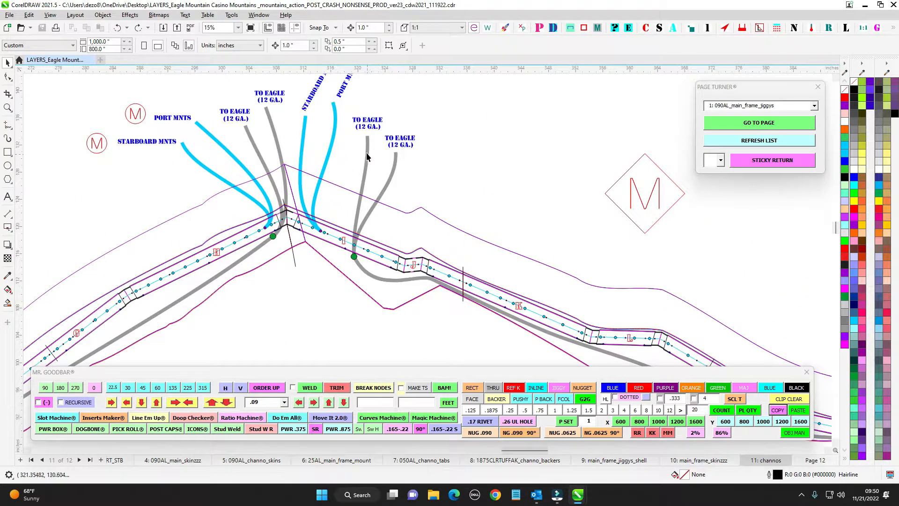
left_click_drag(233, 268, 512, 155)
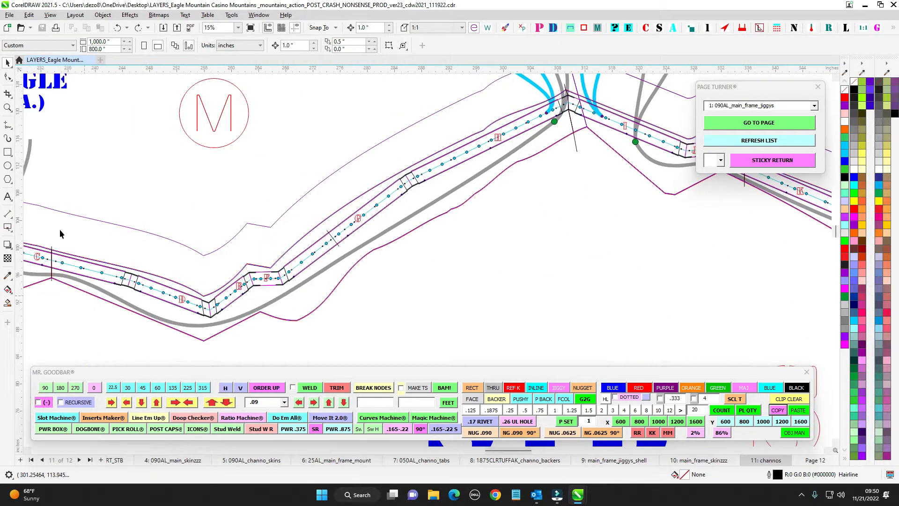
left_click_drag(46, 133, 98, 226)
left_click_drag(535, 175, 251, 193)
scroll(346, 117, "up", 1)
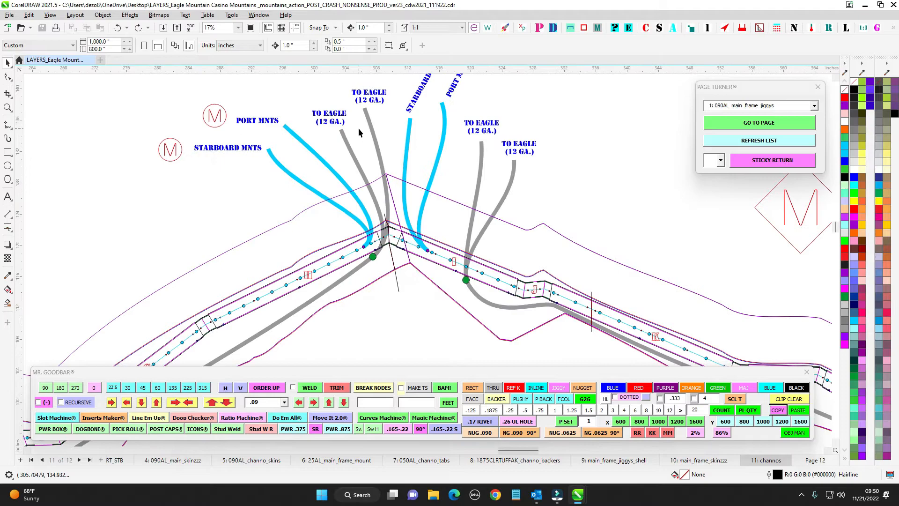
Inspect where the cyan and gray wires enter channels H and I at the jumper point, ending on the STB overview
scroll(464, 155, "up", 1)
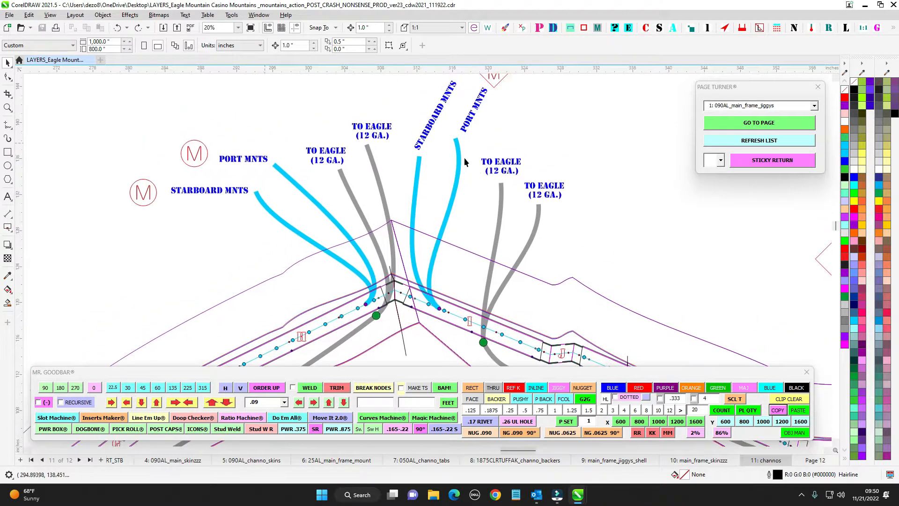
scroll(456, 146, "up", 2)
left_click_drag(334, 279, 322, 154)
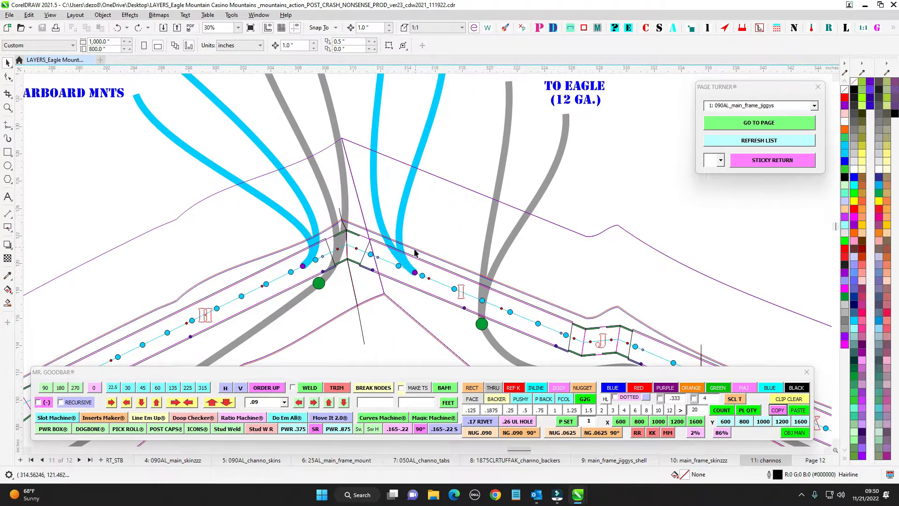
scroll(313, 214, "down", 2)
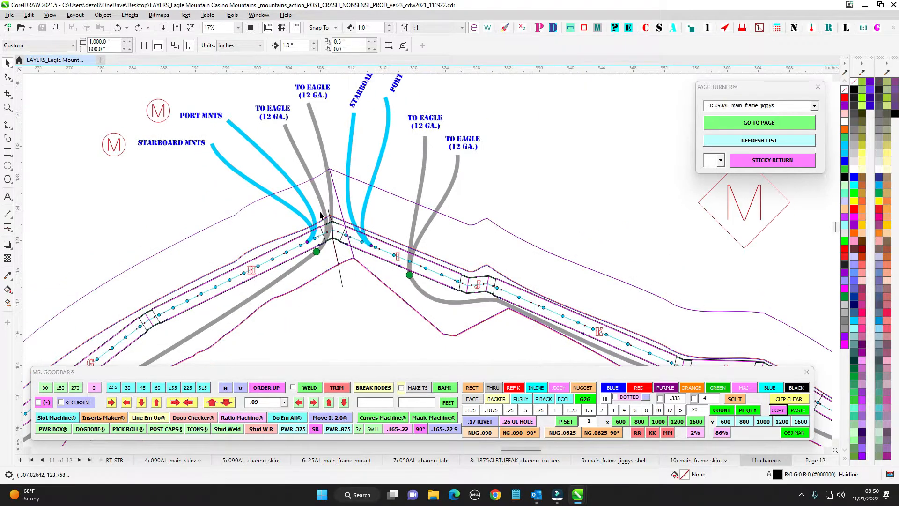
scroll(312, 247, "down", 1)
scroll(359, 288, "down", 2)
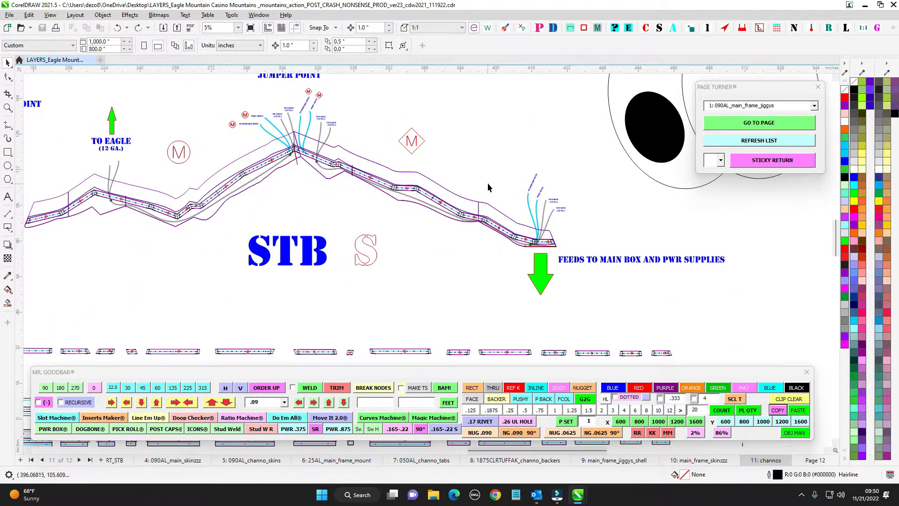
scroll(635, 253, "up", 1)
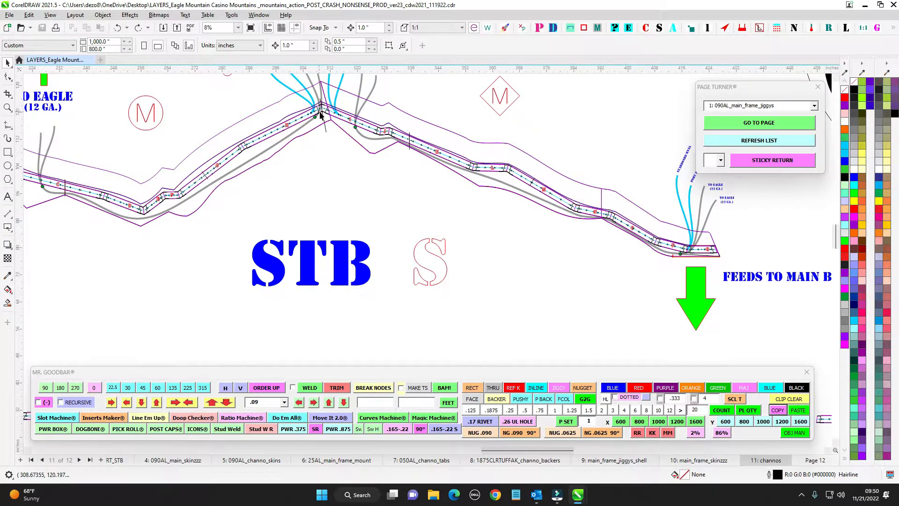
Locate the separated cyan STB channel parts and inspect the purple wire hole between channels P and Q
left_click_drag(331, 108, 331, 154)
scroll(332, 162, "down", 3)
left_click_drag(484, 352, 493, 158)
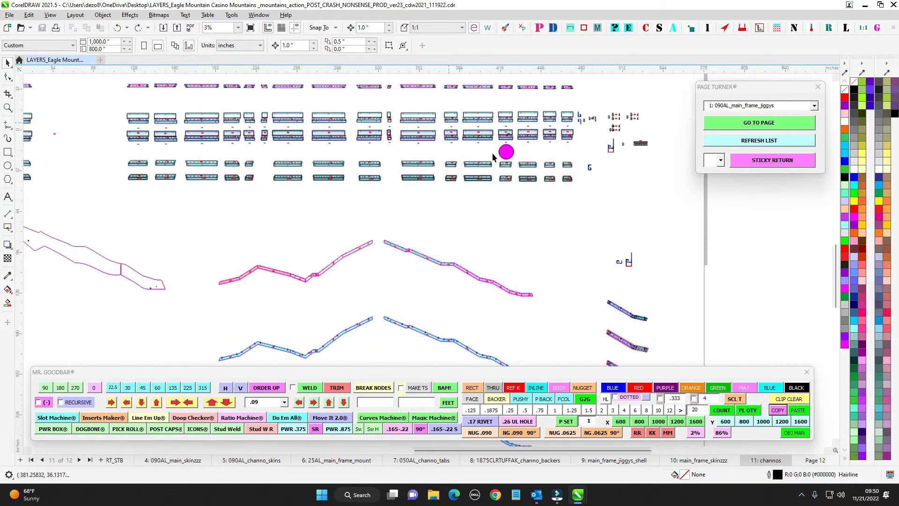
scroll(446, 272, "up", 2)
scroll(432, 176, "up", 3)
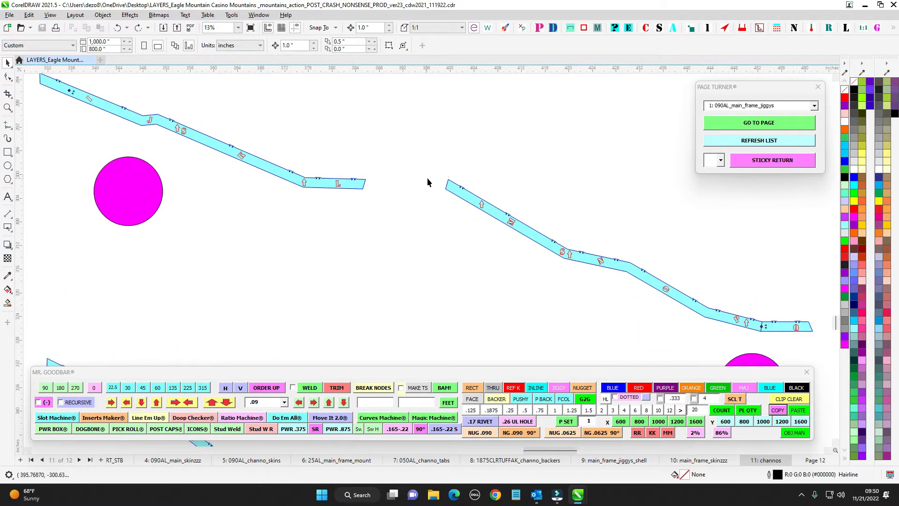
left_click_drag(434, 176, 452, 197)
scroll(453, 196, "down", 1)
scroll(698, 315, "up", 5)
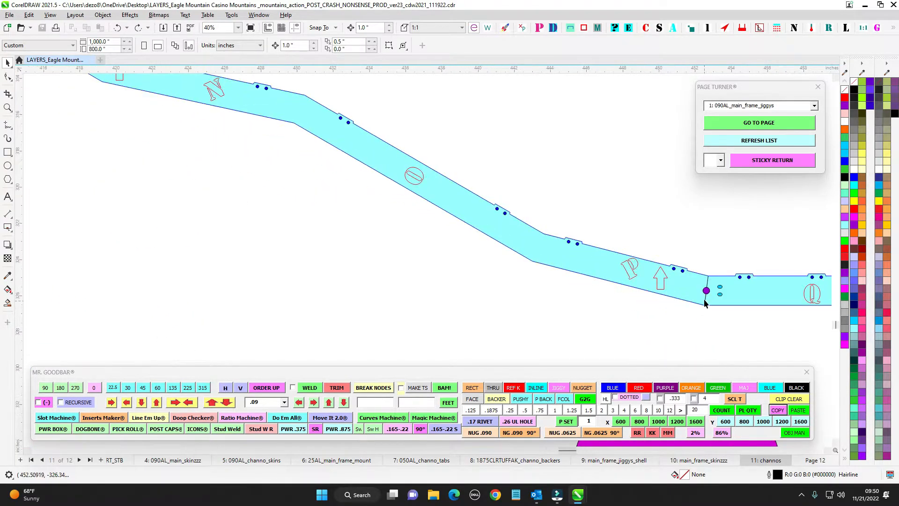
scroll(709, 298, "down", 3)
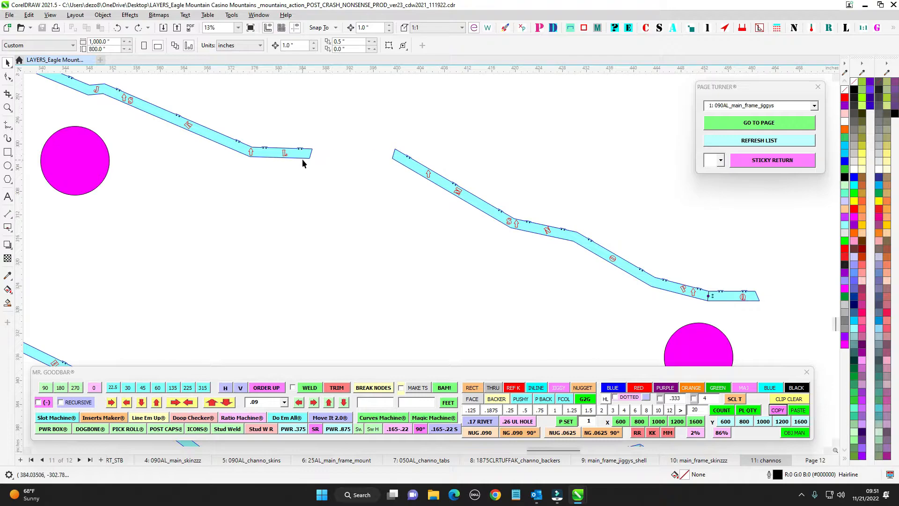
Examine the two channel cross-section details showing the purple and cyan hole positions
scroll(302, 159, "down", 4)
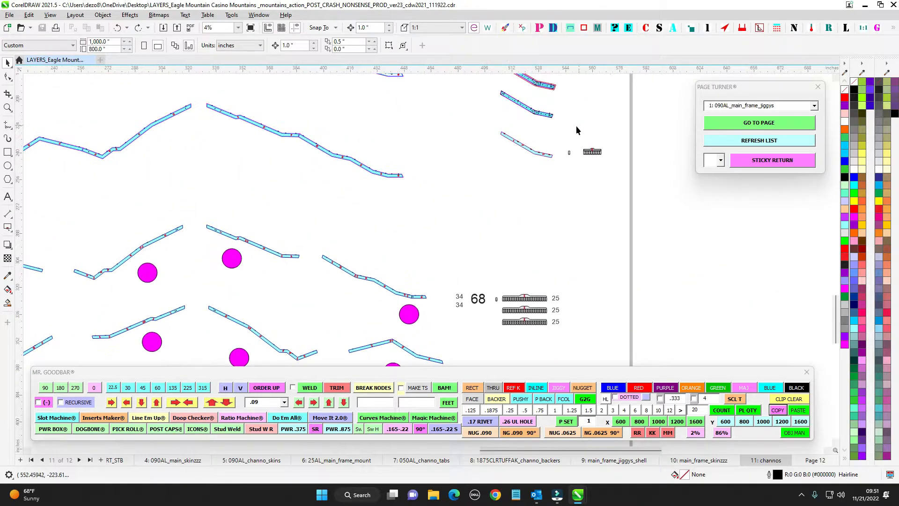
scroll(448, 170, "up", 10)
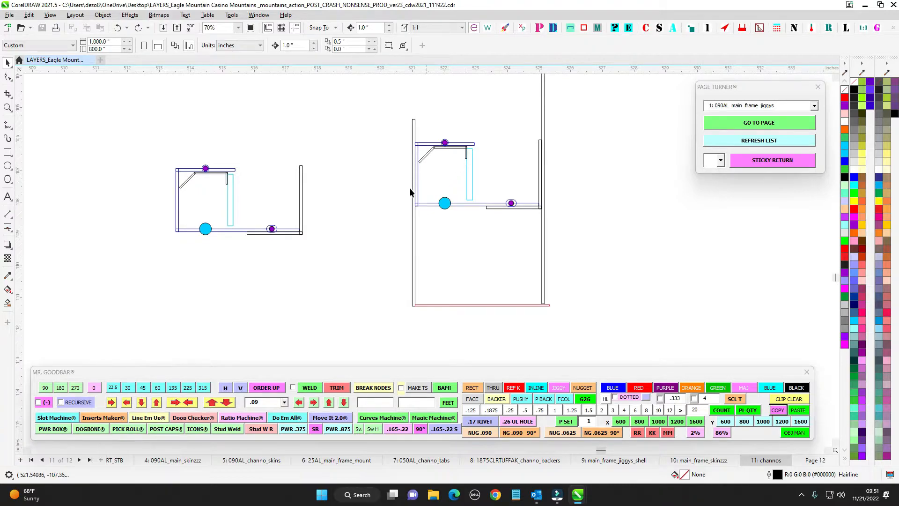
scroll(411, 192, "down", 10)
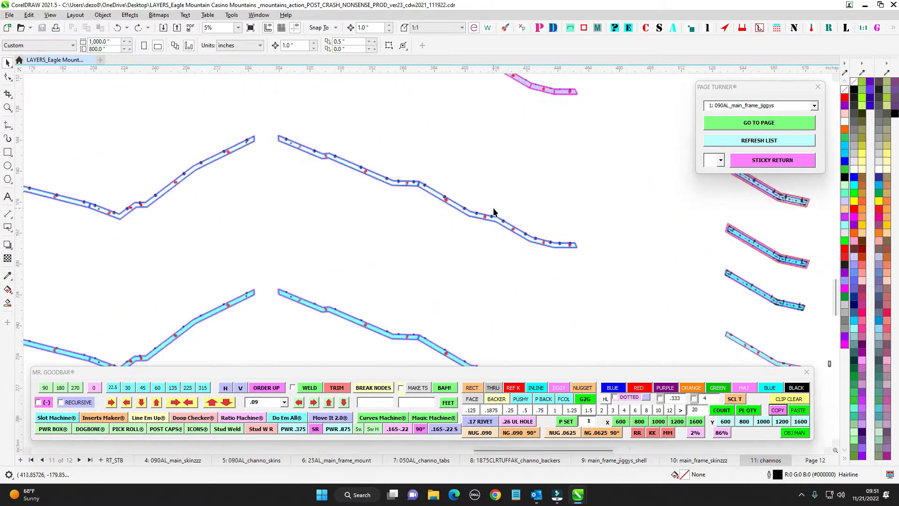
Inspect the purple wire holes near the facing ends of the cyan STB channels H and I
scroll(501, 257, "up", 2)
scroll(389, 224, "down", 2)
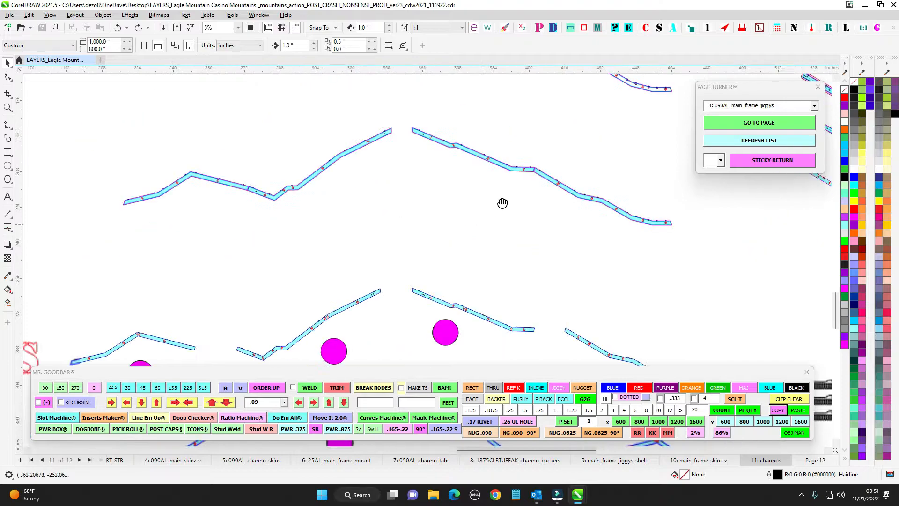
scroll(423, 192, "down", 2)
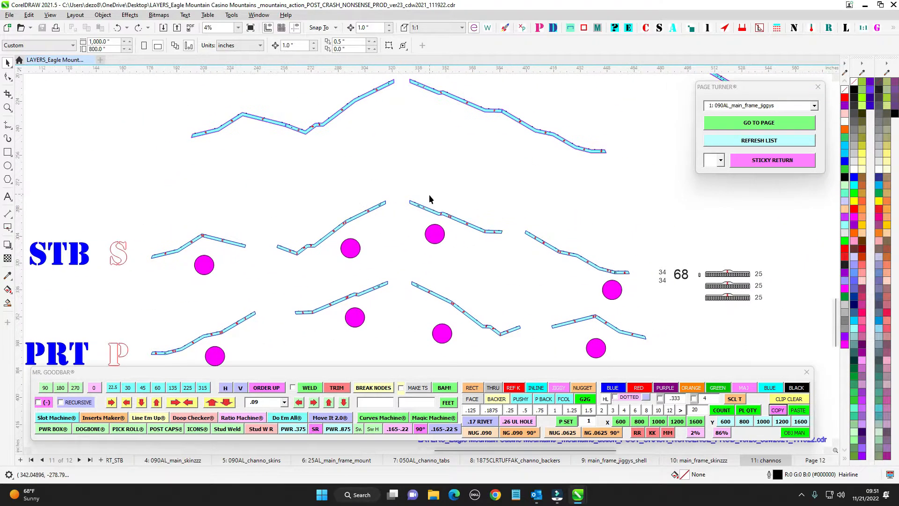
scroll(429, 195, "up", 10)
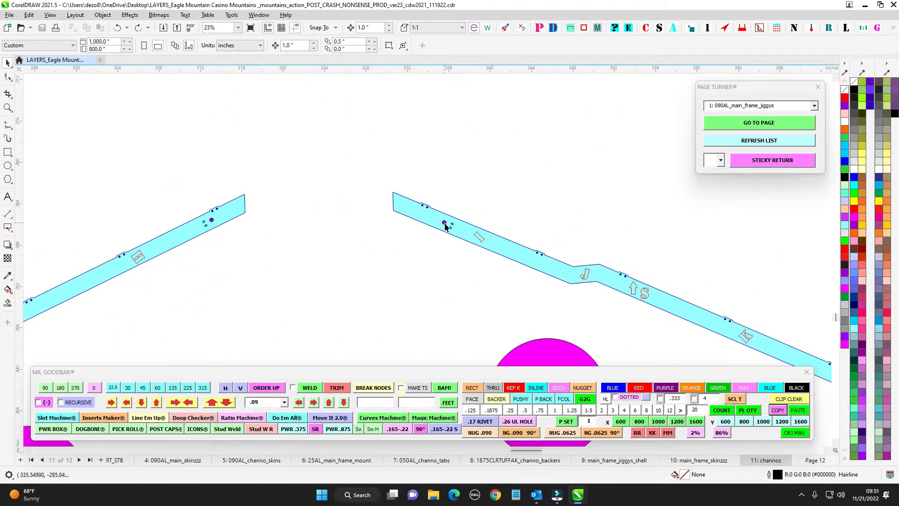
scroll(445, 225, "down", 2)
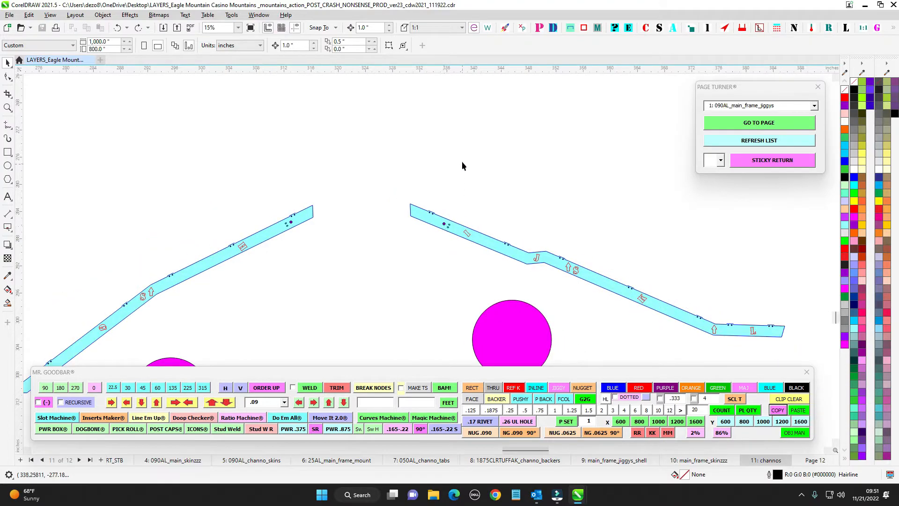
scroll(431, 117, "down", 6)
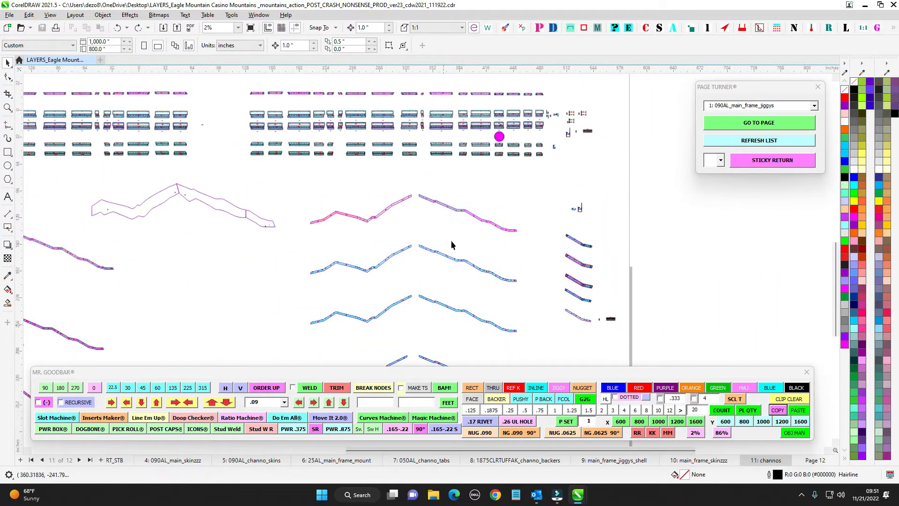
Return to the jumper point on the STB layout and select the cyan Port Mnts wire at channel I
scroll(449, 223, "up", 5)
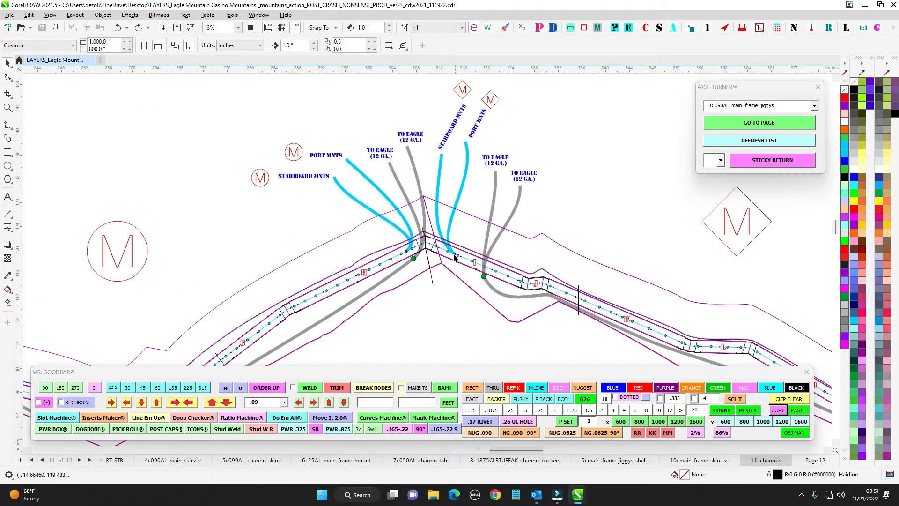
scroll(439, 154, "down", 1)
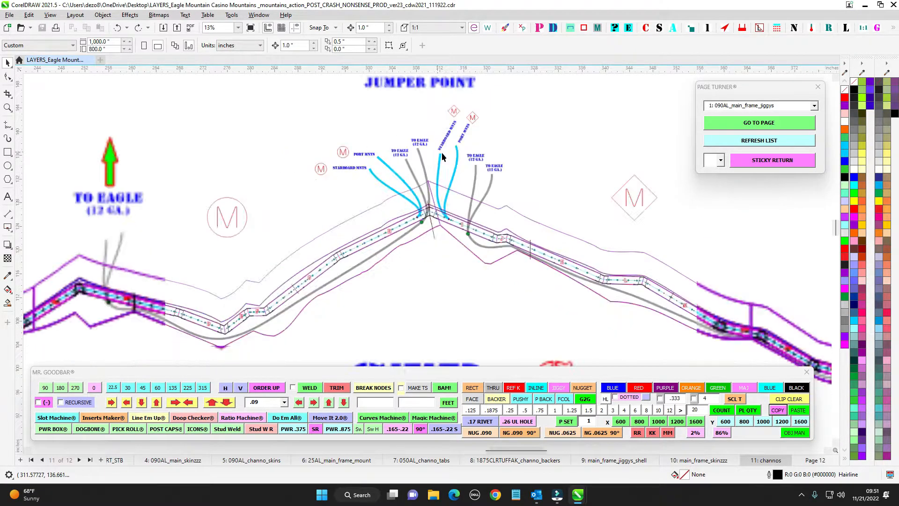
left_click(431, 186)
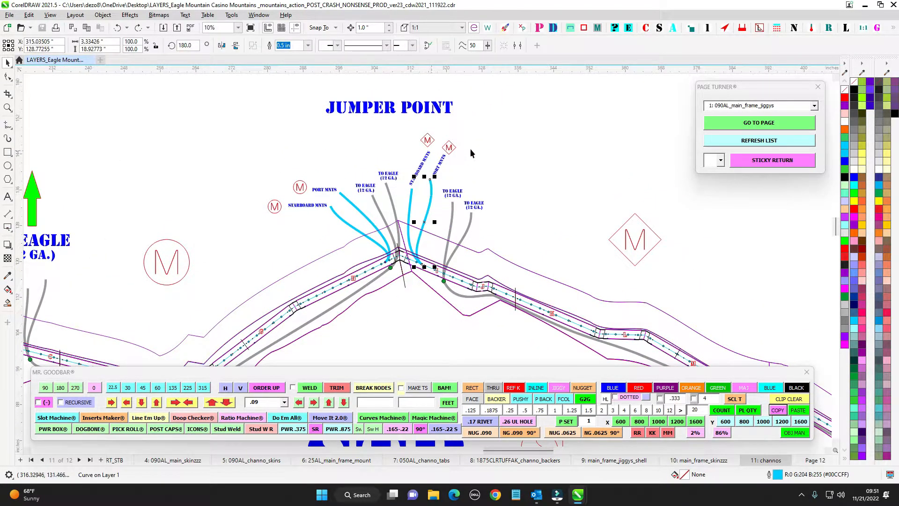
scroll(434, 167, "down", 3)
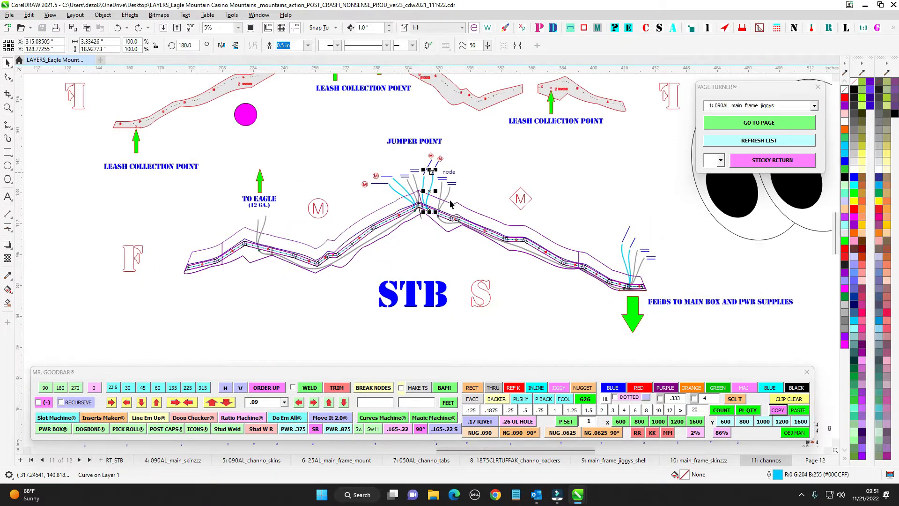
Go back to the separated cyan STB parts and examine the section carrying channels D to H
left_click_drag(462, 288, 444, 128)
scroll(446, 136, "down", 2)
left_click_drag(444, 345, 478, 184)
scroll(478, 186, "up", 3)
left_click_drag(515, 266, 493, 88)
left_click_drag(462, 283, 471, 133)
scroll(471, 197, "up", 4)
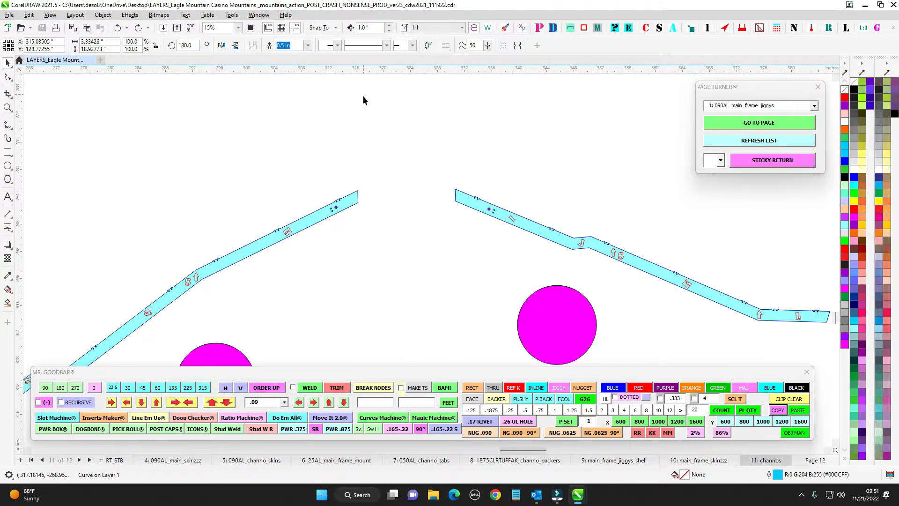
scroll(363, 96, "down", 3)
left_click_drag(384, 150, 546, 133)
scroll(522, 150, "up", 2)
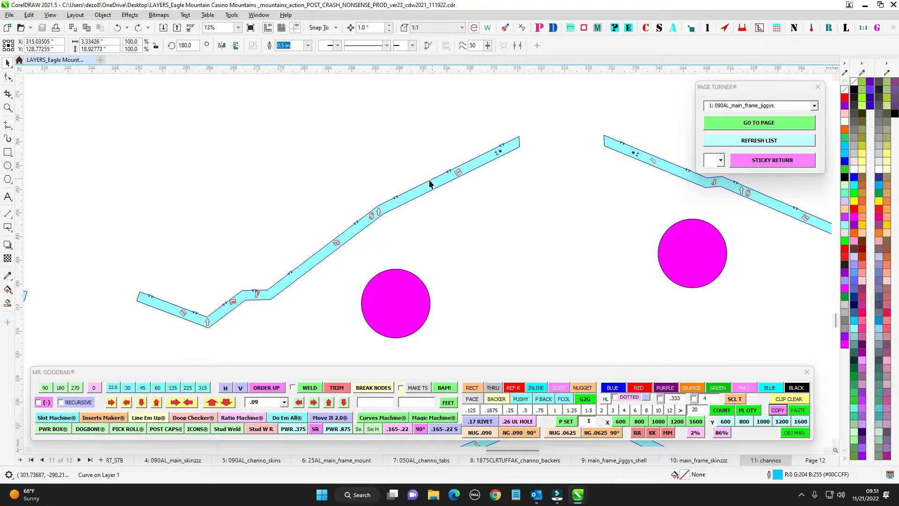
Examine the separated cyan STB parts, from channels D to H back to the section carrying channels B and C
left_click_drag(139, 296, 545, 303)
scroll(545, 303, "up", 3)
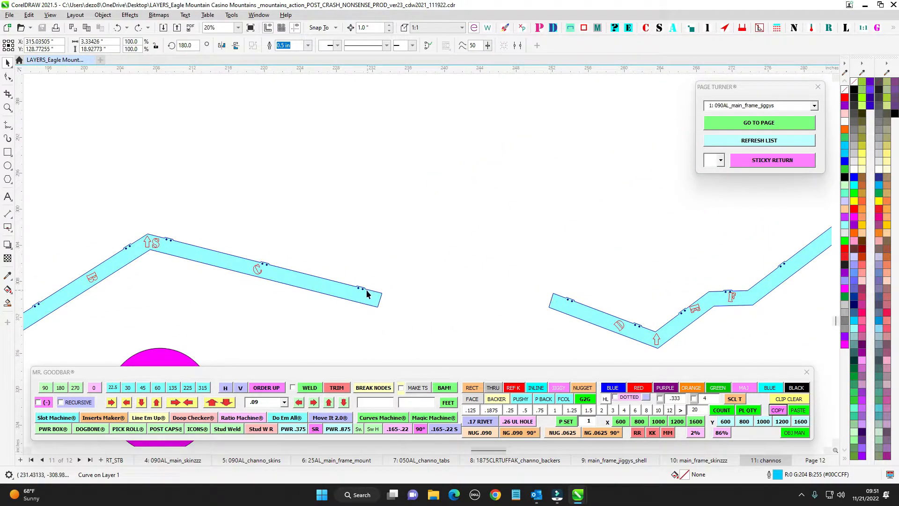
scroll(551, 296, "down", 4)
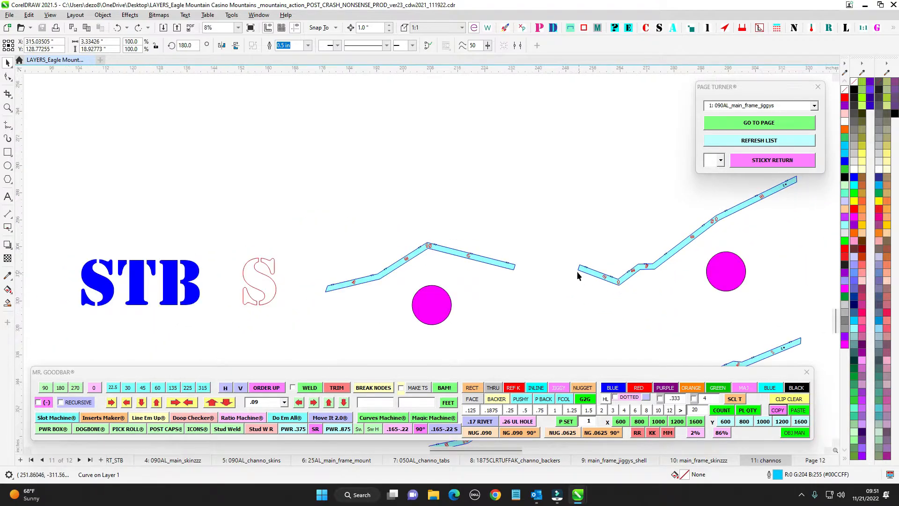
scroll(552, 268, "down", 6)
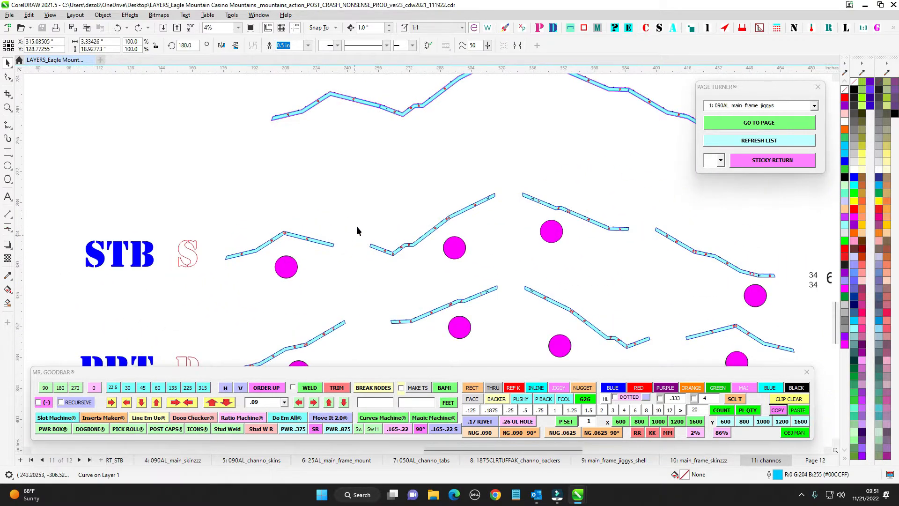
scroll(327, 288, "up", 7)
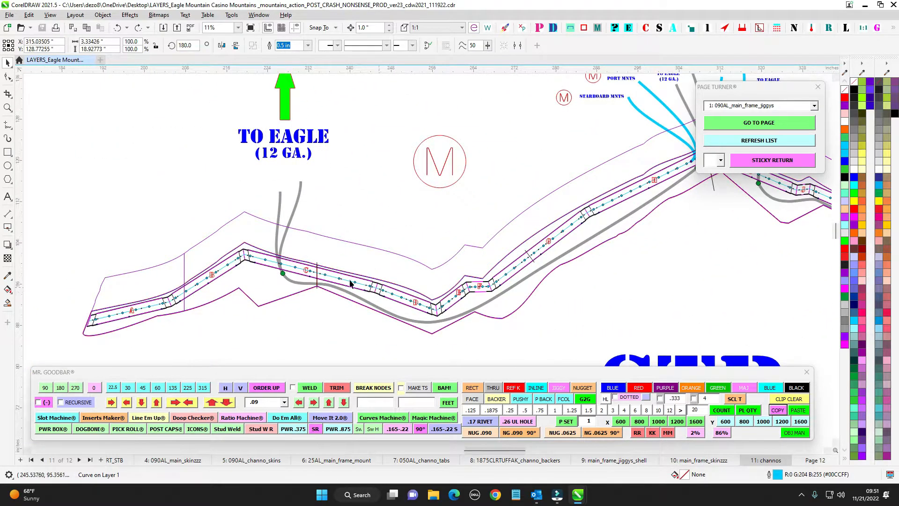
Follow the assembled STB run to the main box feed end and inspect the wires around channels P and Q
scroll(374, 295, "down", 2)
left_click_drag(563, 295, 389, 286)
left_click_drag(506, 312, 398, 219)
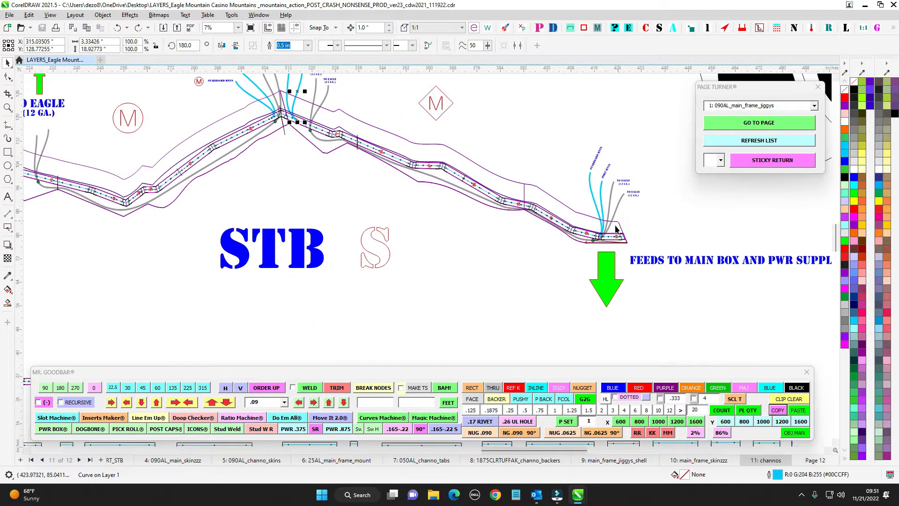
scroll(616, 229, "up", 5)
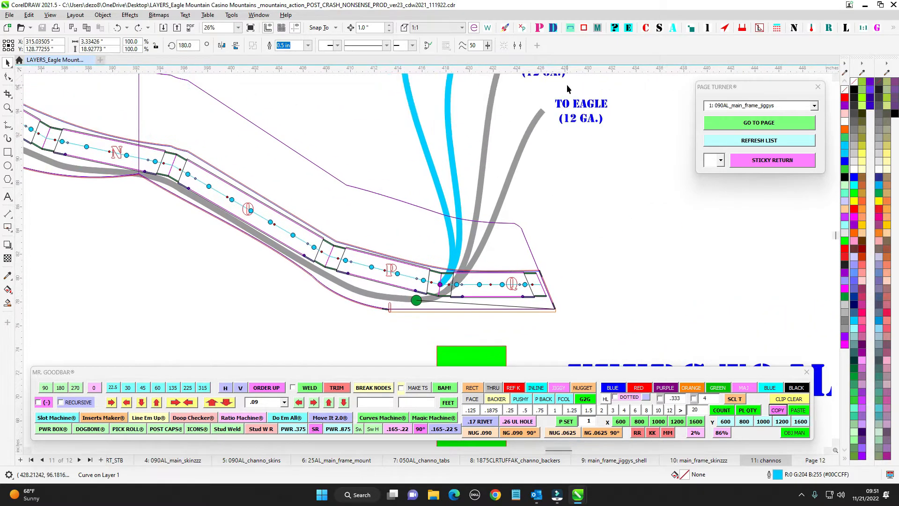
scroll(561, 114, "down", 1)
left_click_drag(560, 117, 550, 167)
scroll(458, 306, "down", 3)
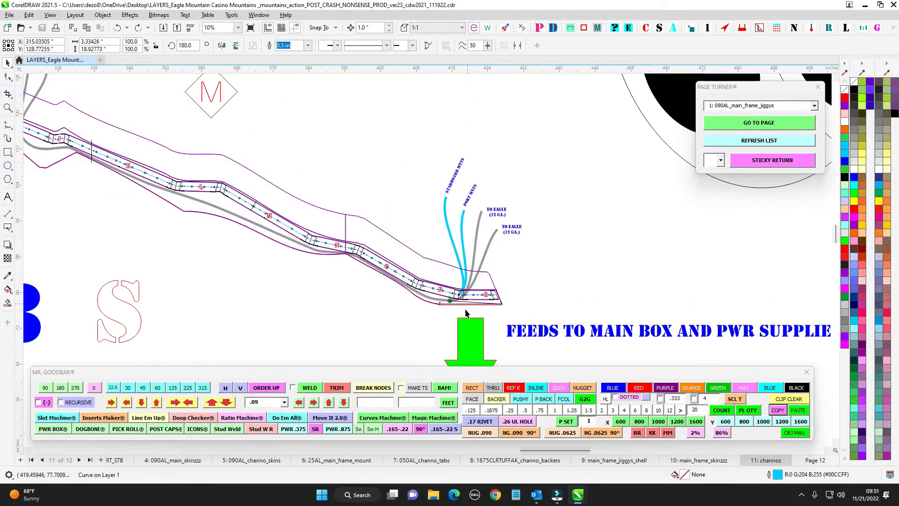
left_click_drag(465, 311, 543, 273)
scroll(543, 272, "up", 8)
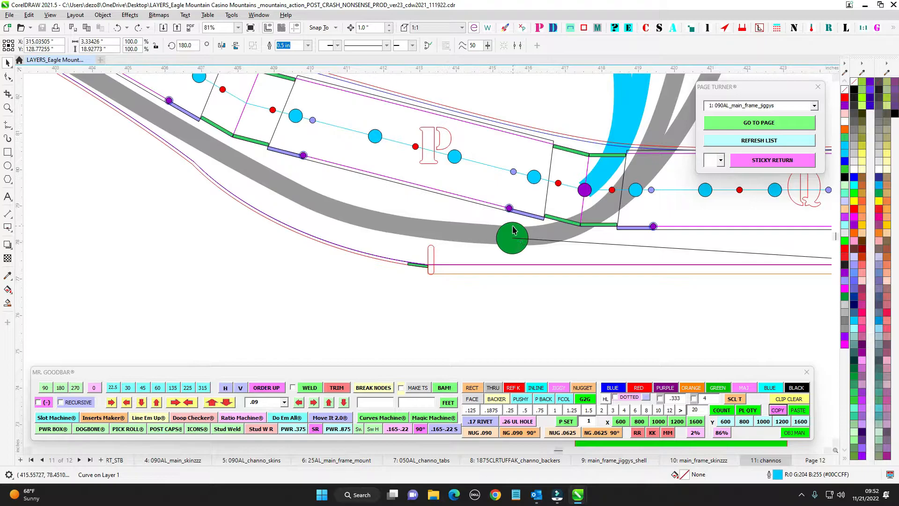
Inspect the green holes on the gray Eagle wires at channels P, H and C by selecting each one
left_click(513, 230)
scroll(519, 258, "down", 6)
left_click_drag(311, 240, 630, 314)
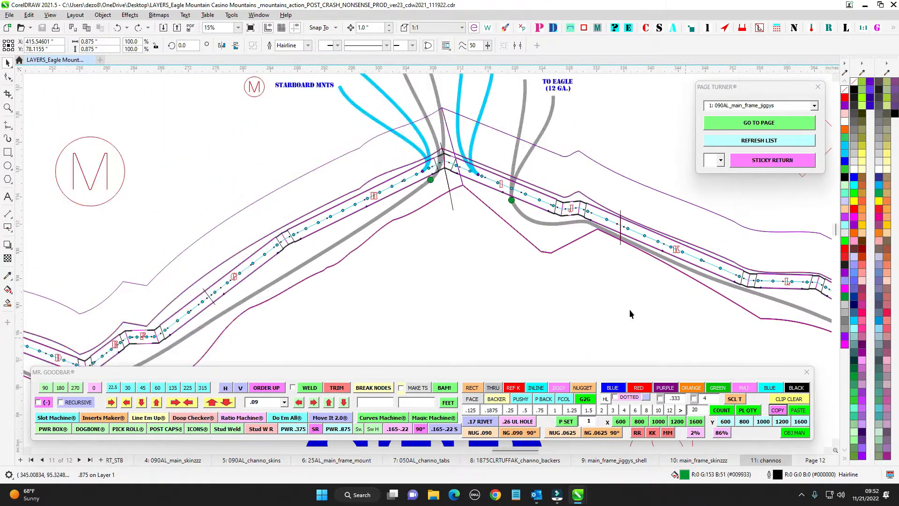
scroll(510, 192, "up", 5)
left_click(233, 148)
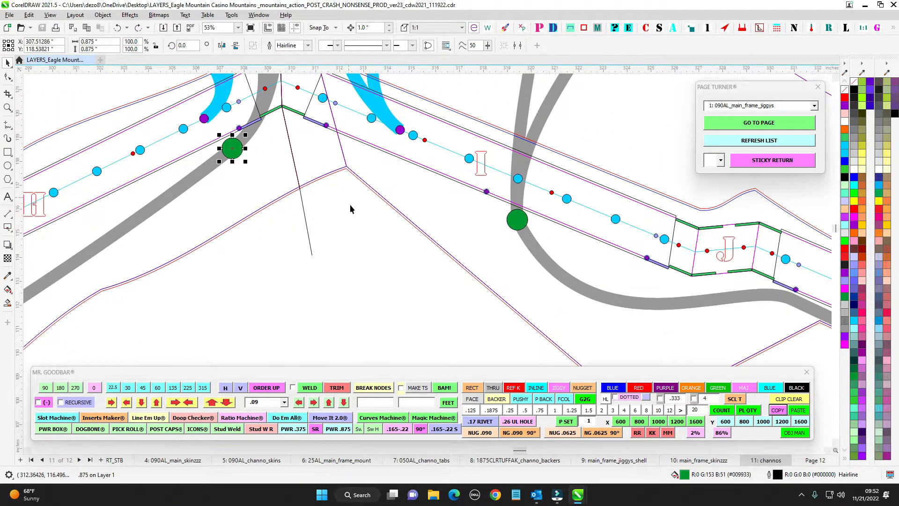
scroll(350, 204, "down", 5)
left_click_drag(297, 287, 640, 138)
scroll(201, 154, "up", 4)
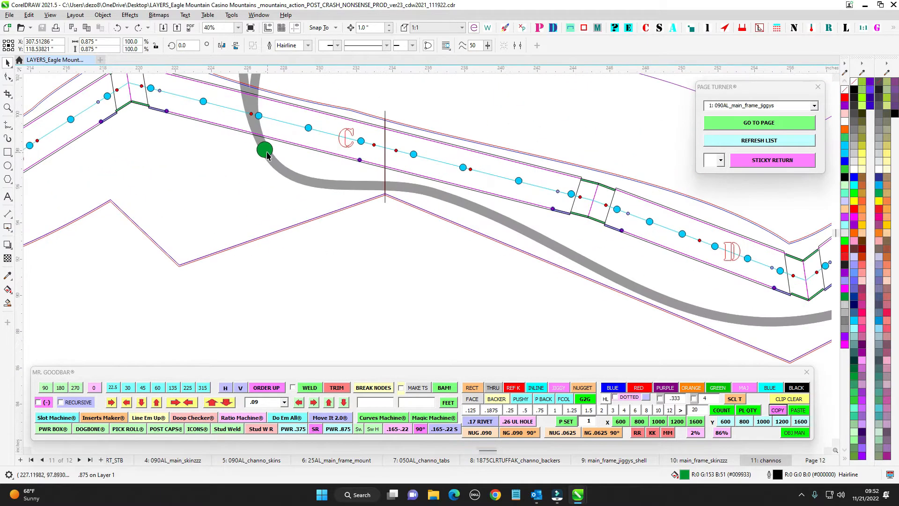
left_click(266, 151)
scroll(346, 253, "down", 6)
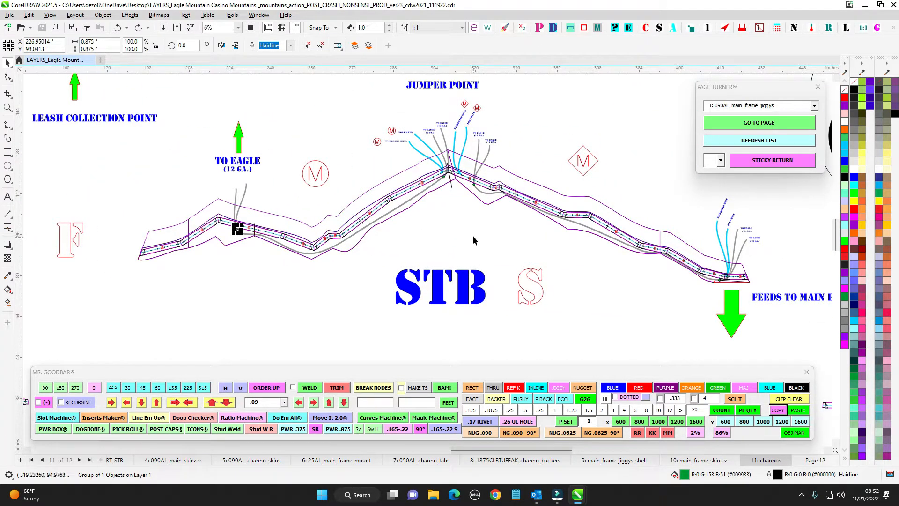
left_click(507, 238)
Trace the gray wire beneath channels J to M, and review the STB layout together with the part rows
scroll(523, 206, "up", 2)
left_click_drag(472, 209, 347, 188)
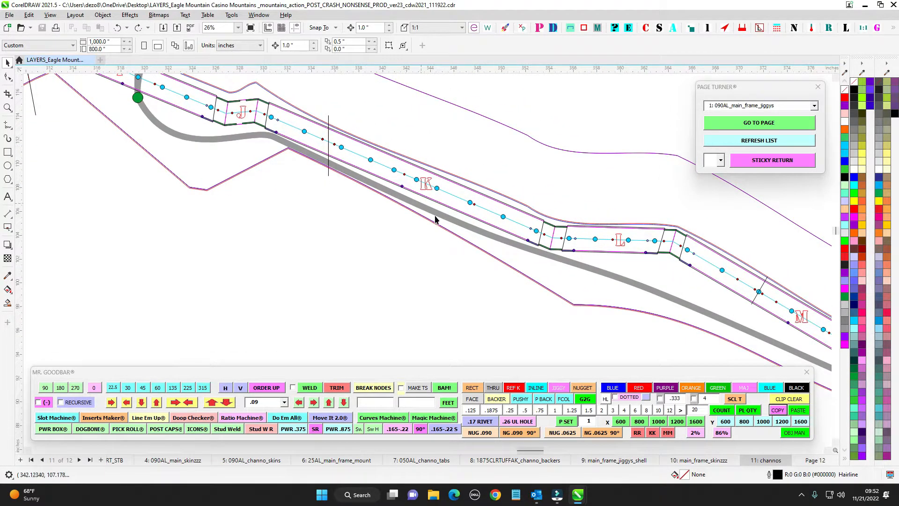
scroll(435, 219, "down", 3)
left_click_drag(561, 263, 351, 290)
left_click_drag(452, 119, 515, 77)
scroll(427, 324, "down", 1)
left_click_drag(534, 228, 562, 158)
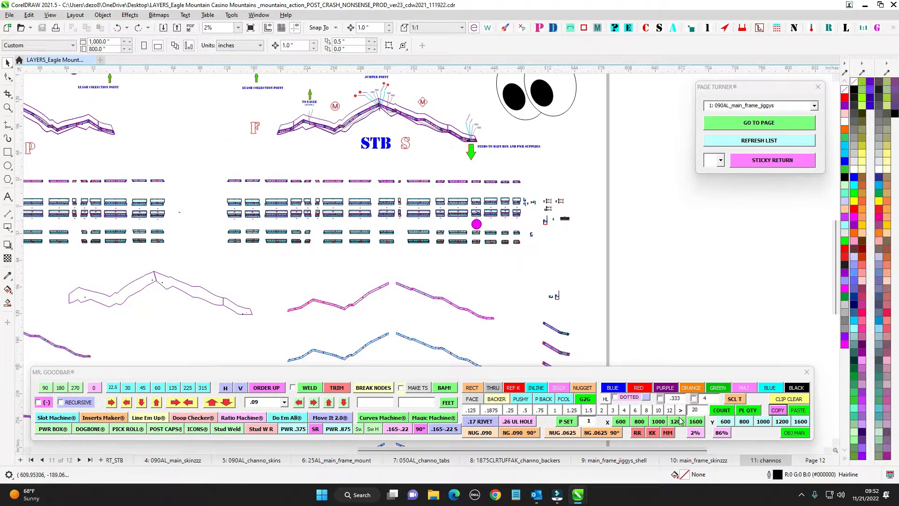
Go to the main_frame_jiggys_shell page and examine the assembled frame and its surrounding parts
left_click(614, 460)
scroll(379, 201, "up", 3)
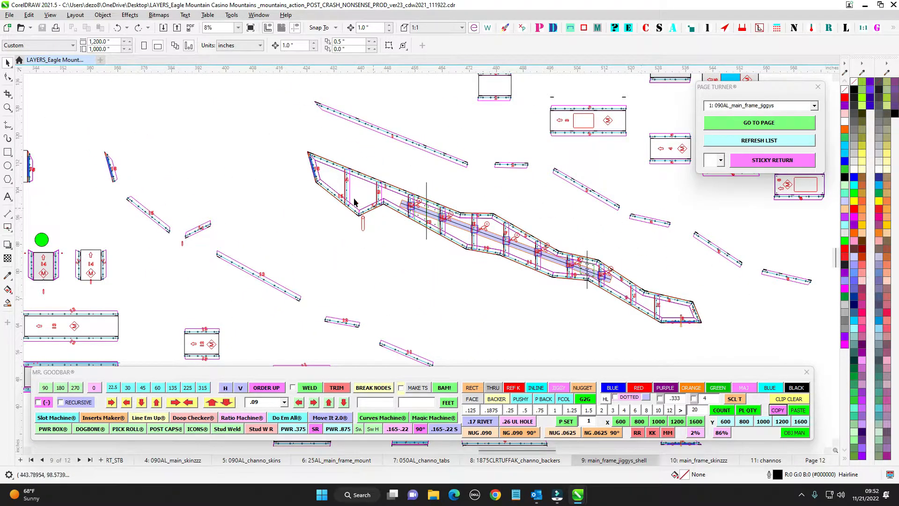
scroll(308, 195, "down", 2)
scroll(374, 162, "up", 3)
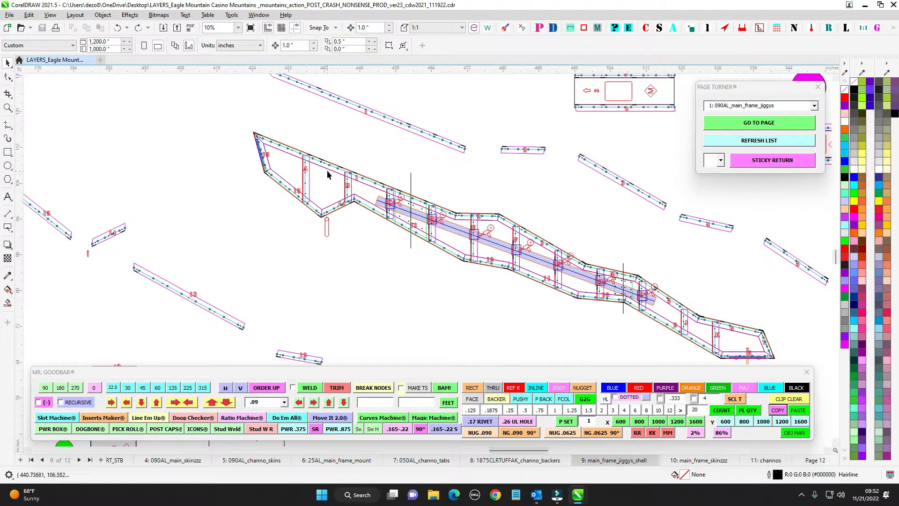
scroll(398, 209, "down", 3)
left_click_drag(505, 326, 428, 196)
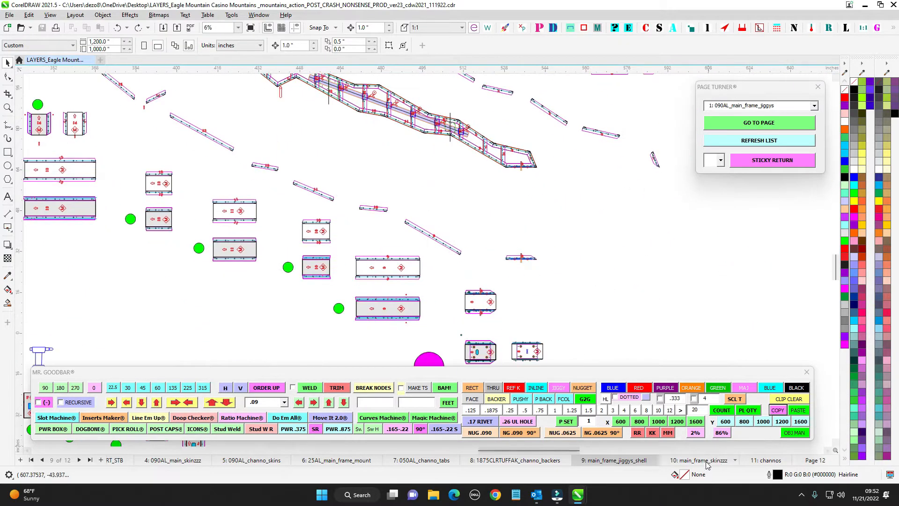
Return to the channos page and inspect the channel cross-section detail, selecting its red base rectangle
left_click(757, 460)
scroll(558, 232, "up", 4)
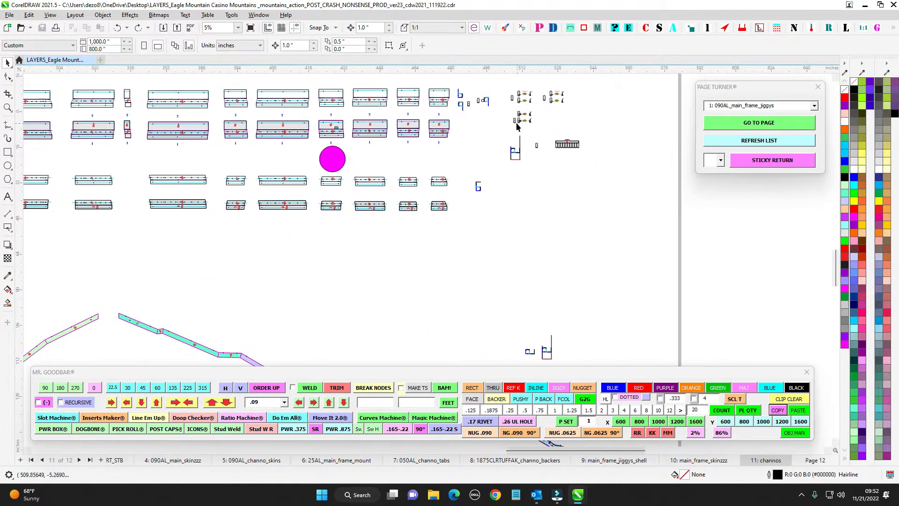
scroll(515, 192, "up", 3)
left_click(499, 223)
scroll(501, 197, "up", 2)
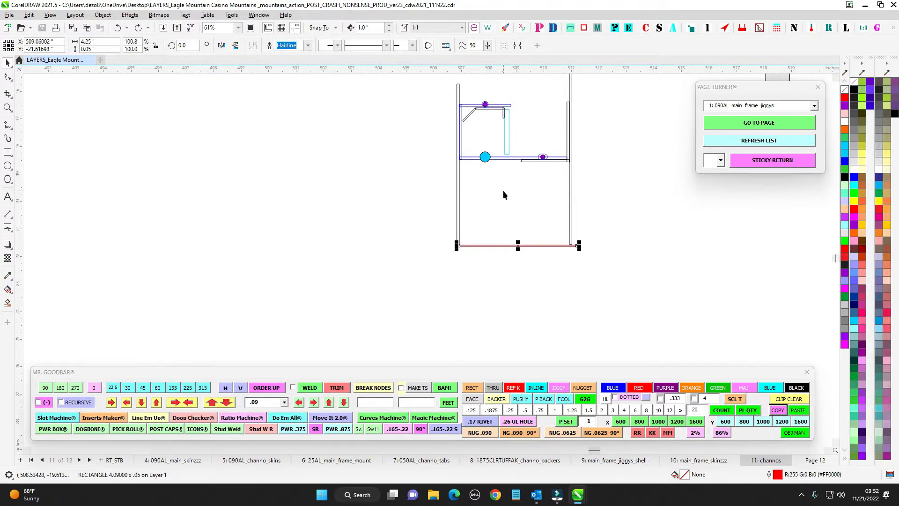
Copy the cyan 0.375-inch circle to a spot lower in the cross-section, against the inside of the short wall
left_click(485, 157)
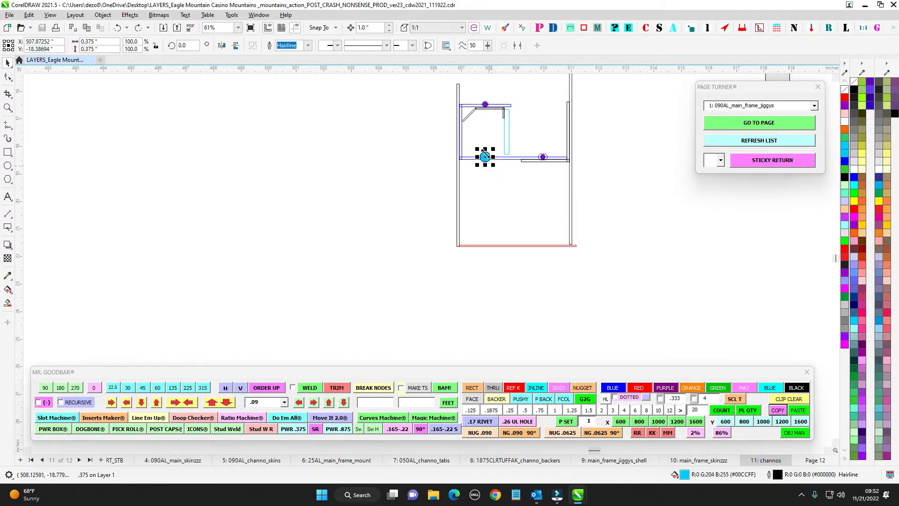
left_click_drag(486, 157, 432, 195)
right_click(489, 187)
scroll(490, 187, "up", 2)
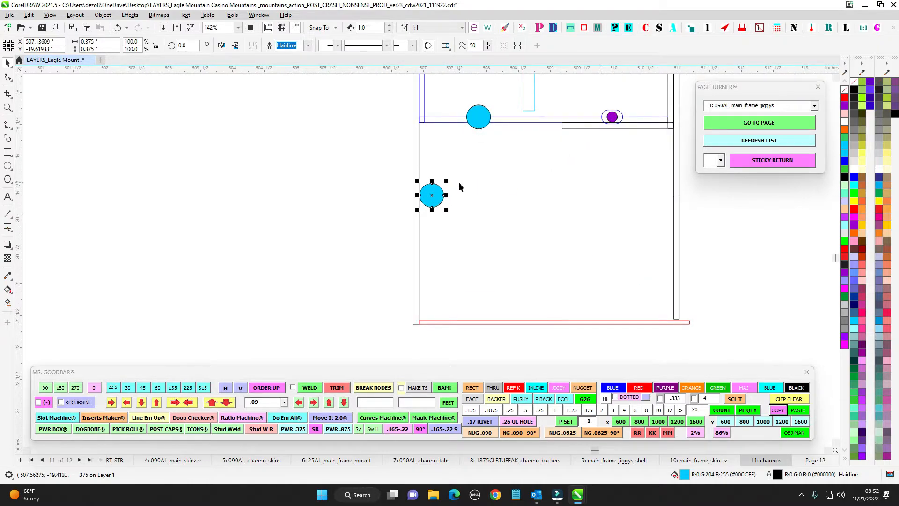
scroll(459, 182, "down", 2)
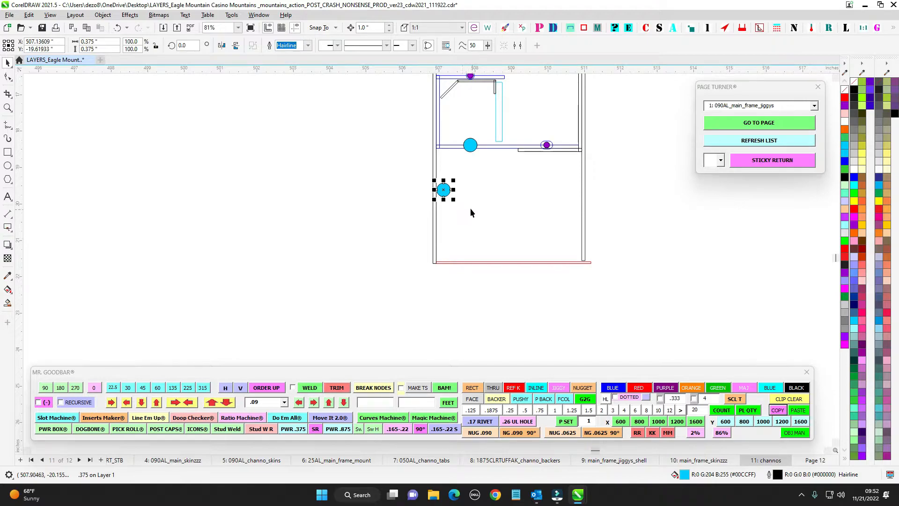
scroll(470, 204, "up", 2)
key("Escape")
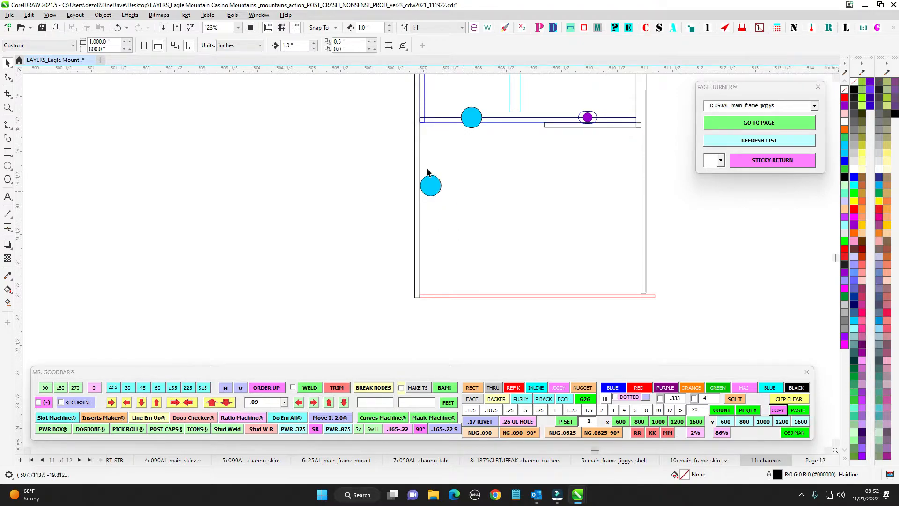
Go back to the STB layout and trace the gray wire between channels K and Q at the feed end
scroll(427, 172, "down", 6)
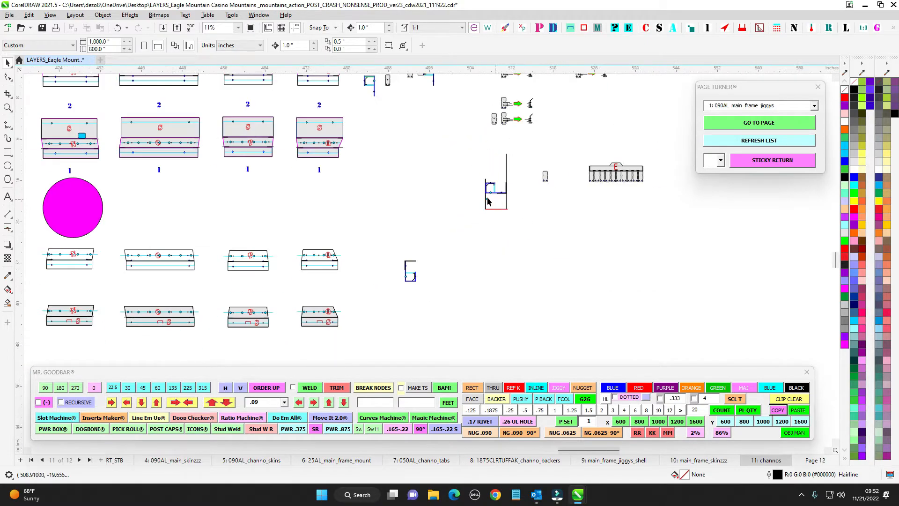
scroll(454, 272, "down", 4)
scroll(339, 202, "up", 5)
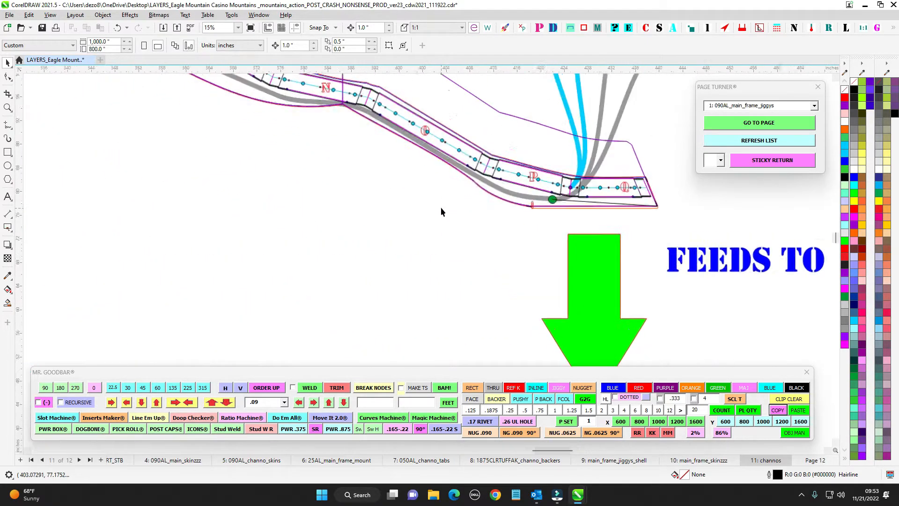
scroll(441, 211, "up", 1)
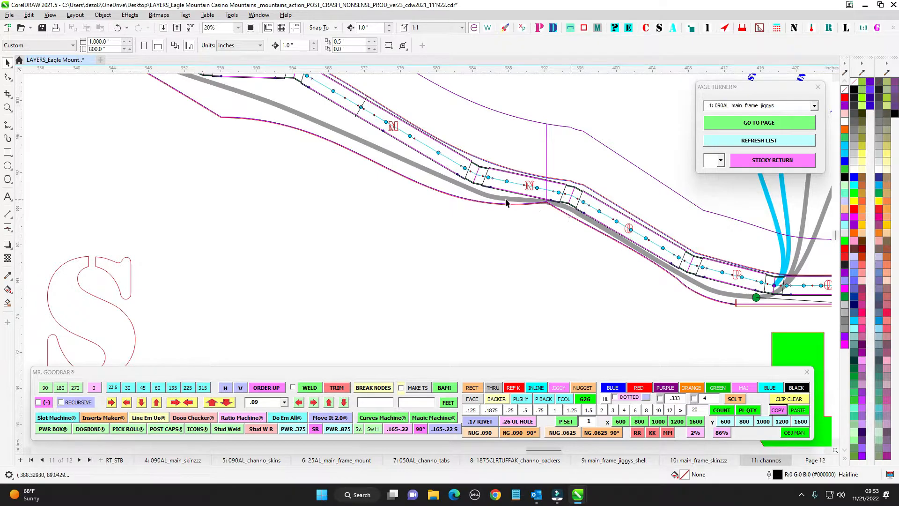
left_click_drag(396, 161, 551, 261)
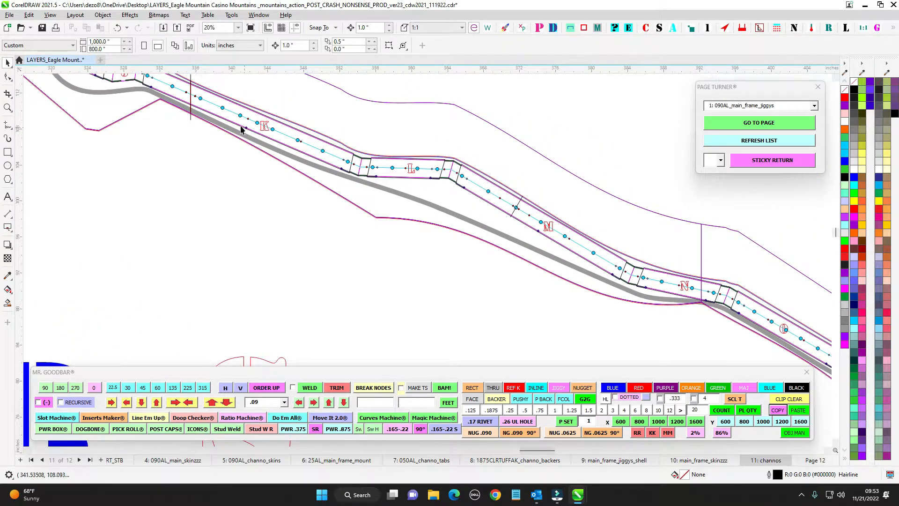
left_click_drag(240, 129, 330, 213)
scroll(157, 165, "down", 1)
left_click_drag(309, 243, 245, 199)
left_click_drag(612, 318, 505, 246)
scroll(574, 210, "up", 1)
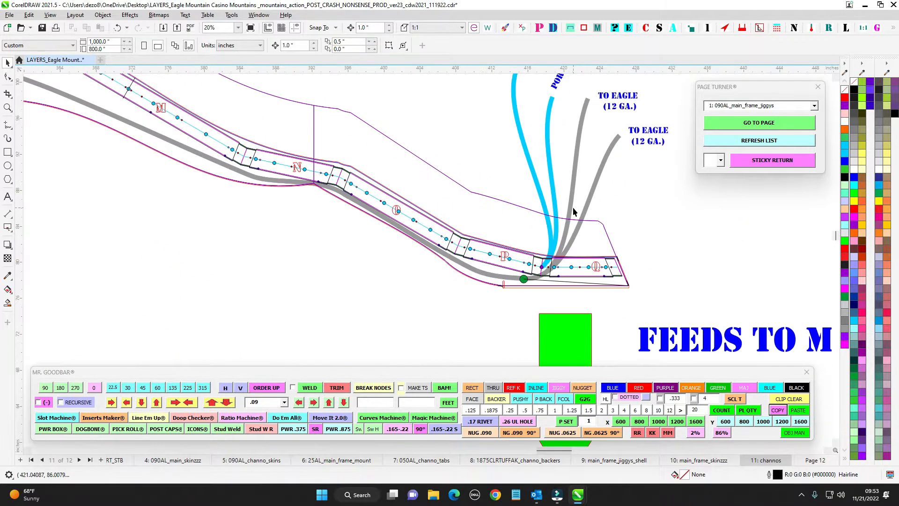
Select the outer gray To Eagle wire at the feed end and trace it up to the jumper point at channel I
scroll(574, 203, "up", 1)
left_click(545, 207)
scroll(506, 204, "down", 1)
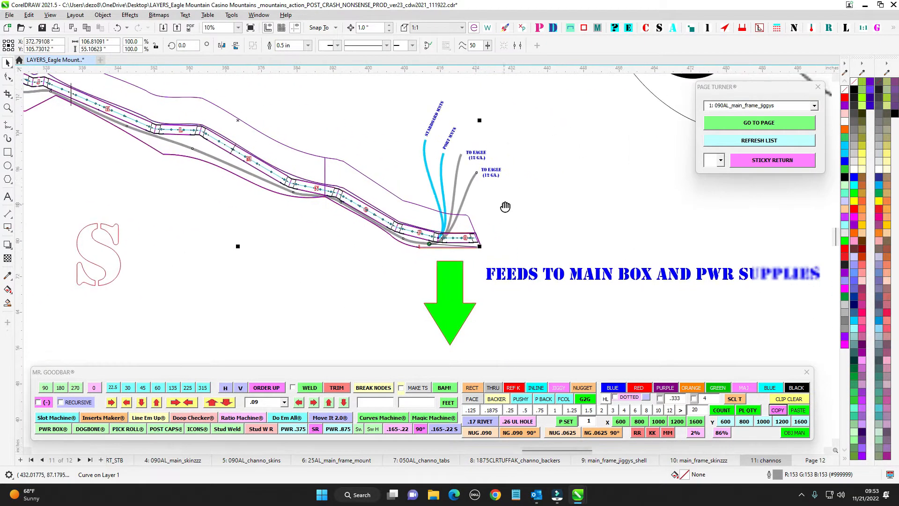
scroll(468, 204, "up", 2)
scroll(524, 136, "down", 3)
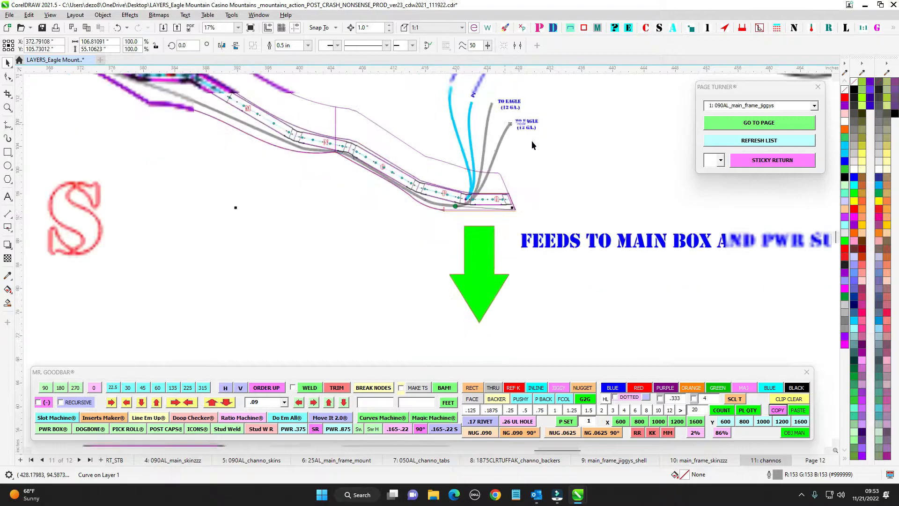
scroll(383, 216, "up", 3)
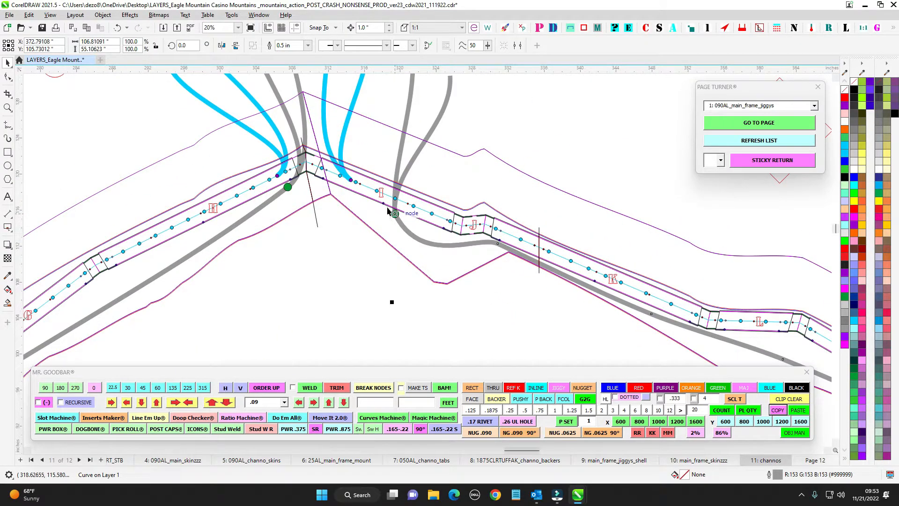
scroll(441, 106, "down", 1)
left_click_drag(441, 106, 446, 202)
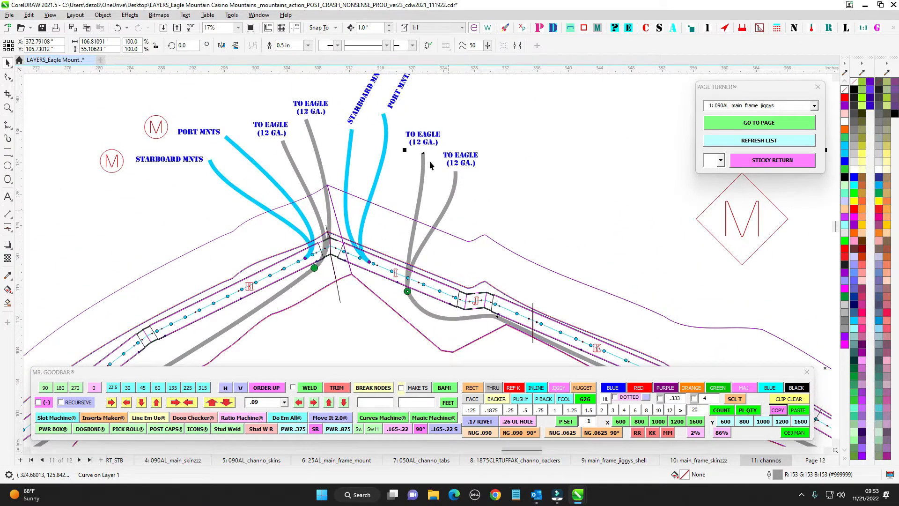
Select the other gray To Eagle wire and trace it between channel I and the main box feed end
scroll(439, 163, "down", 3)
left_click_drag(502, 199, 414, 178)
left_click(381, 266)
left_click_drag(359, 161, 248, 158)
left_click(333, 150)
scroll(257, 201, "up", 3)
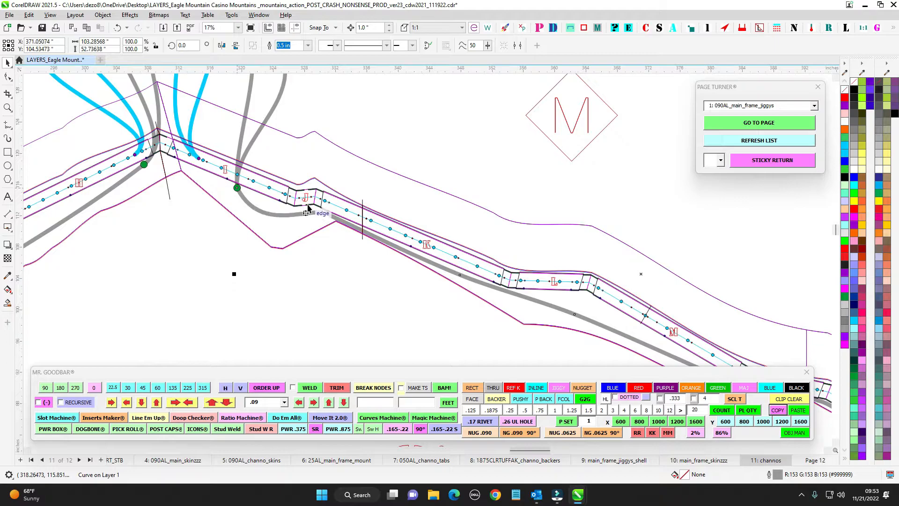
scroll(576, 318, "down", 3)
left_click_drag(566, 314, 523, 276)
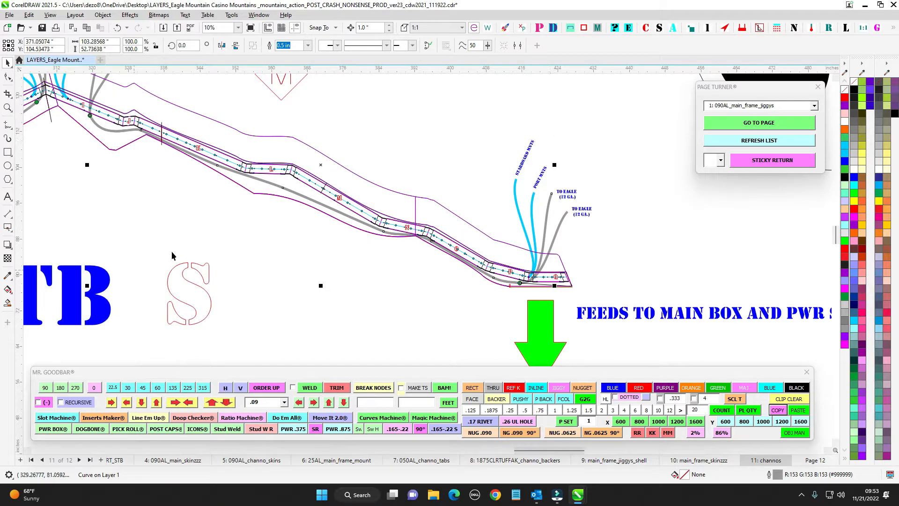
Return to the channel cross-section detail and examine the two cyan circles
scroll(434, 355, "down", 1)
mouse_move(434, 355)
left_mouse_down()
mouse_move(336, 217)
mouse_move(220, 109)
left_mouse_up()
scroll(454, 272, "down", 1)
scroll(487, 344, "up", 8)
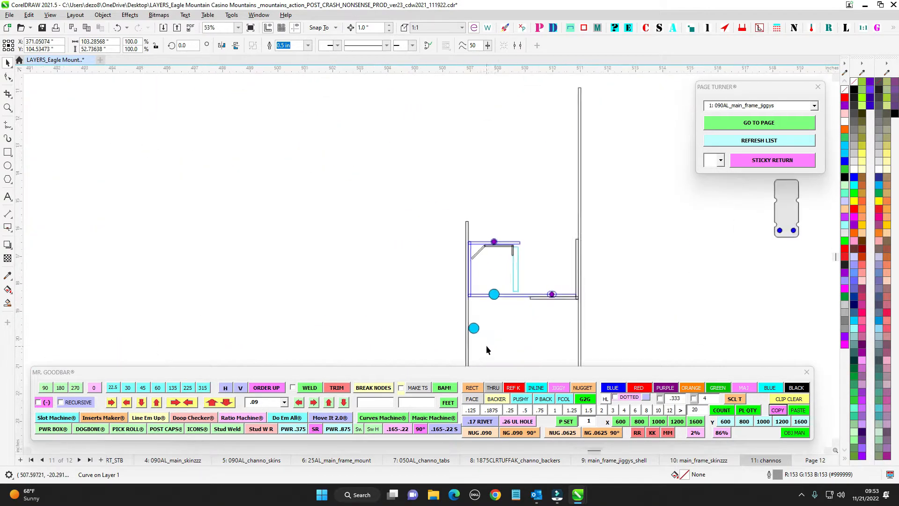
Duplicate the cyan circle beside the channel wall in the cross-section and place the copy directly beneath it
left_click(405, 210)
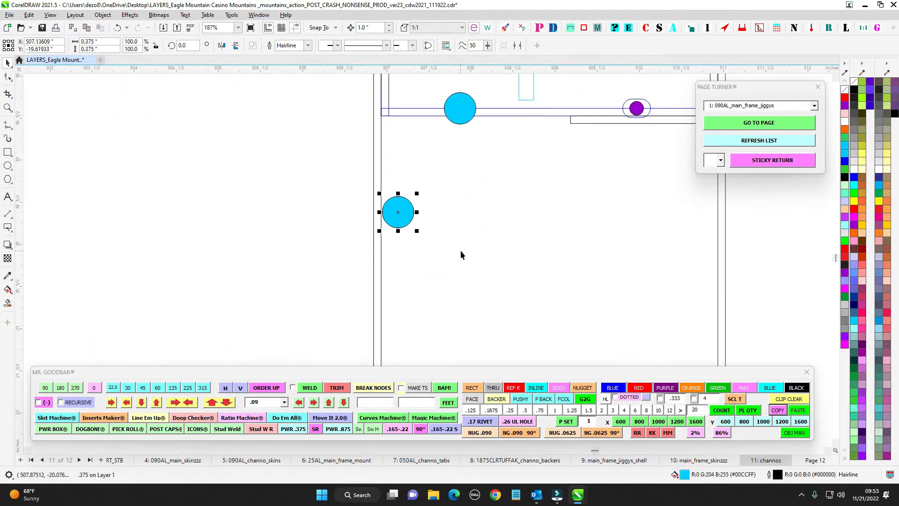
key("plus")
key("ctrl+Down")
key("ctrl+Down")
key("ctrl+Down")
key("ctrl+Down")
key("ctrl+Down")
key("ctrl+Down")
key("ctrl+Down")
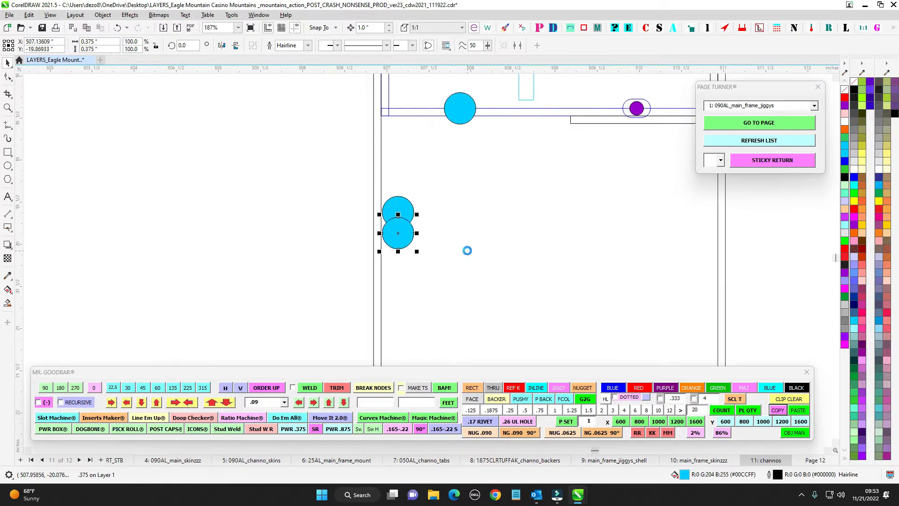
left_click_drag(360, 194, 480, 308)
scroll(468, 234, "down", 2)
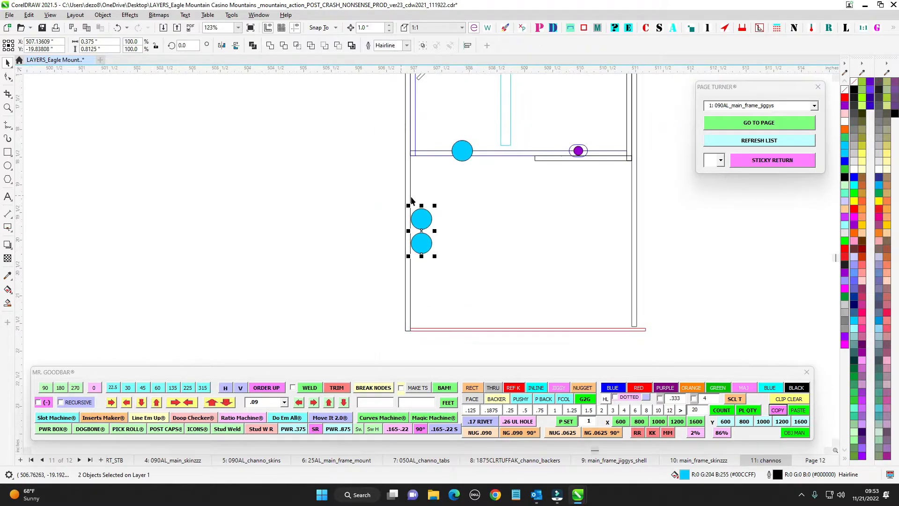
left_click(419, 204)
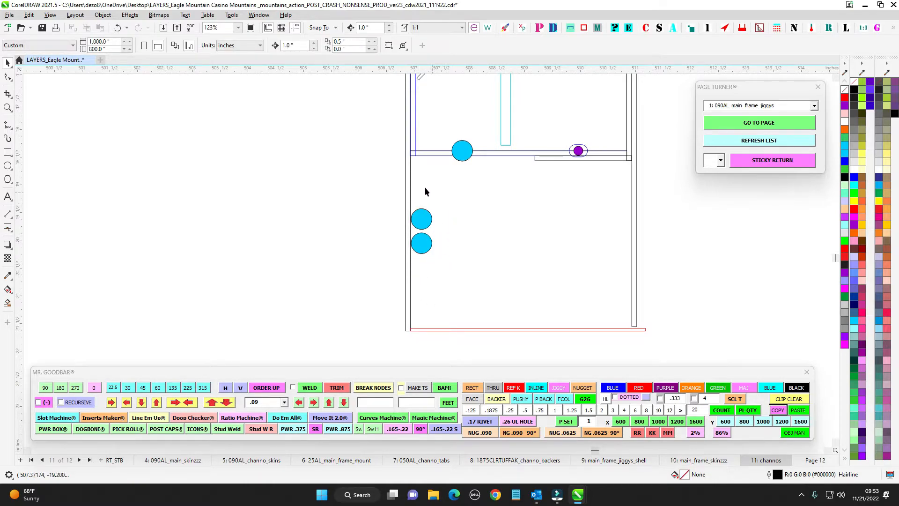
Return to the STB layout, select the gray wire, and examine where it passes the seam between channels N and O
scroll(448, 243, "down", 7)
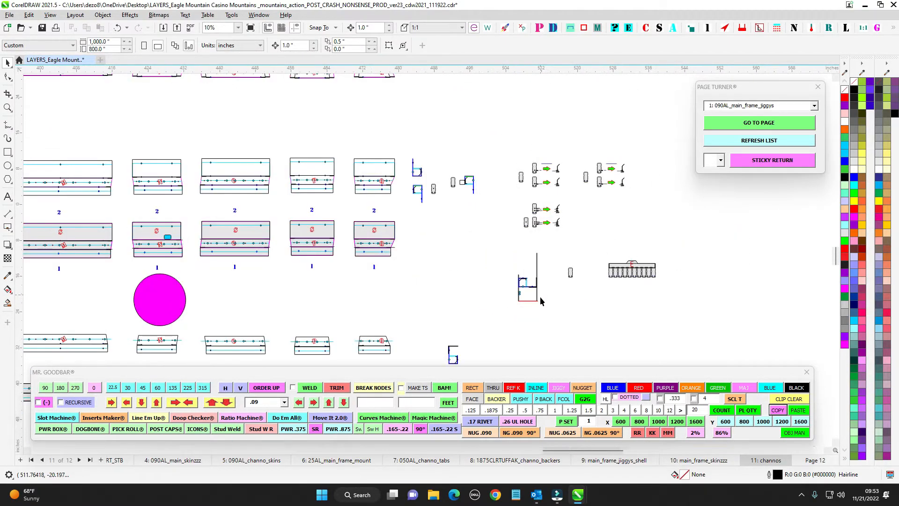
left_click_drag(508, 111, 622, 324)
scroll(457, 306, "up", 3)
left_click_drag(439, 287, 584, 340)
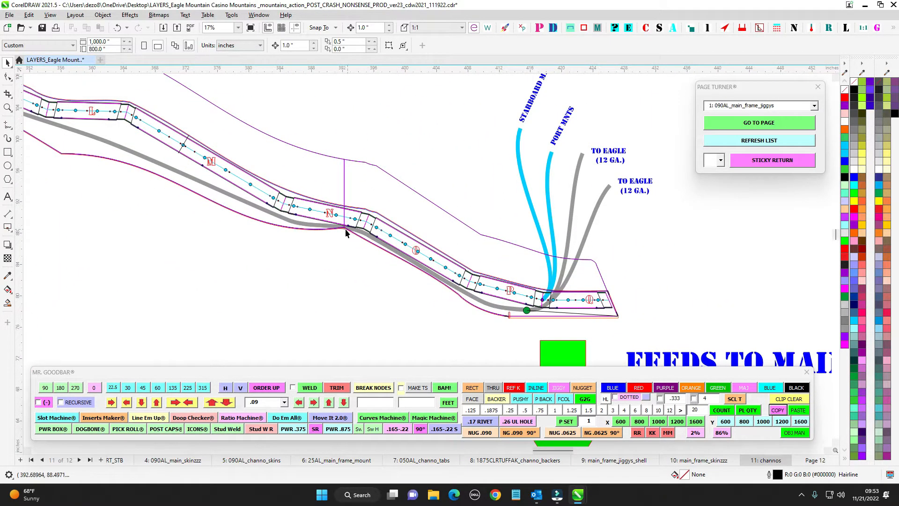
scroll(345, 229, "up", 6)
left_click(349, 207)
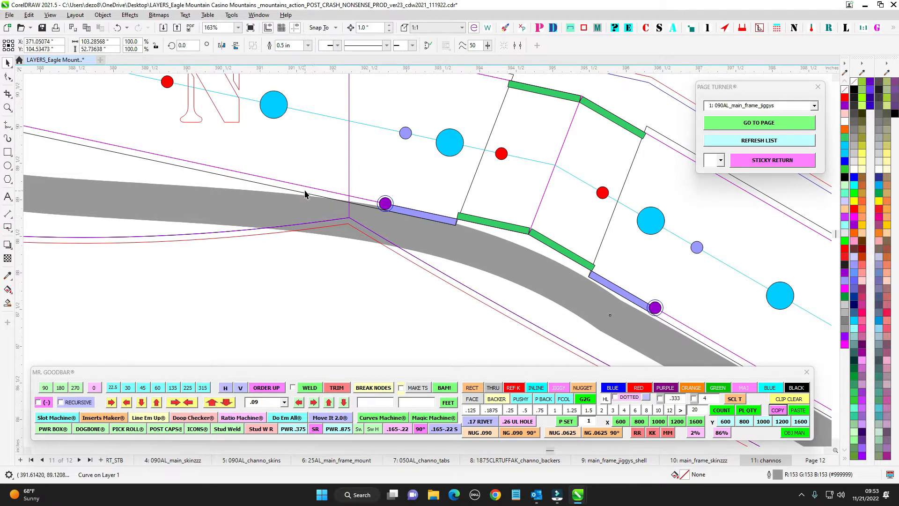
scroll(359, 231, "up", 2)
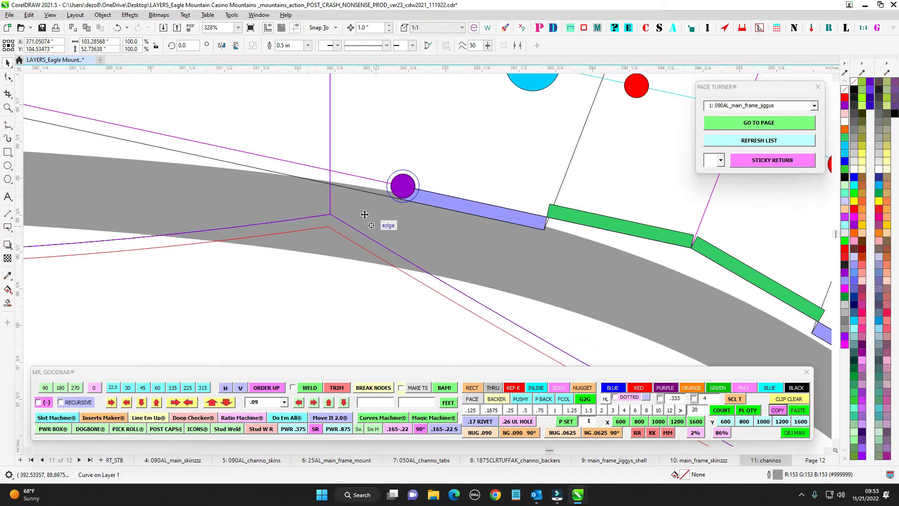
Go to the unfolded channel parts and examine the rounded cyan cutout on channel N of row 1
scroll(326, 194, "down", 8)
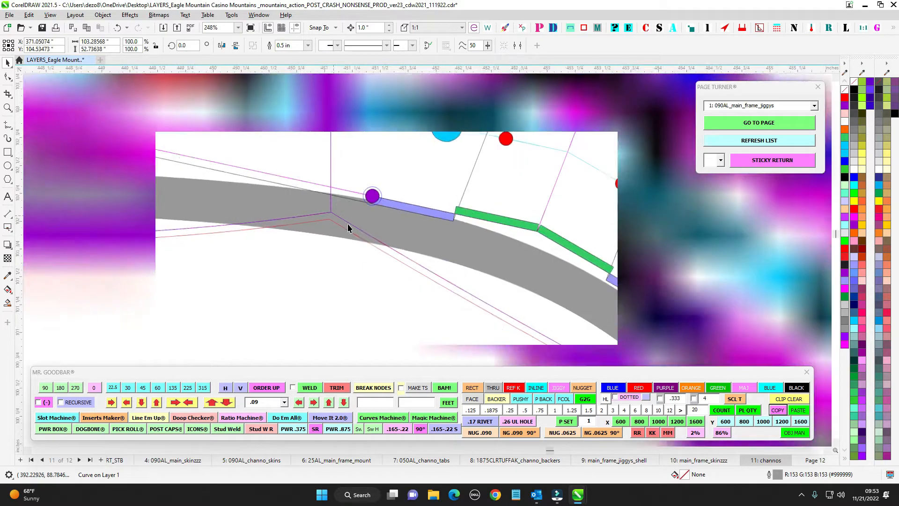
scroll(411, 320, "down", 1)
left_click_drag(414, 328, 426, 145)
scroll(453, 235, "down", 1)
left_click_drag(462, 309, 464, 179)
scroll(469, 168, "up", 1)
scroll(473, 173, "up", 7)
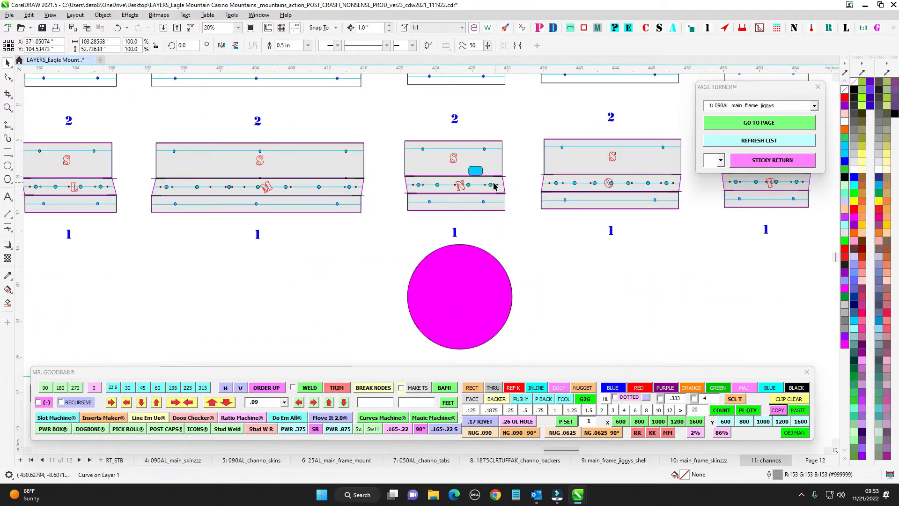
scroll(474, 161, "down", 3)
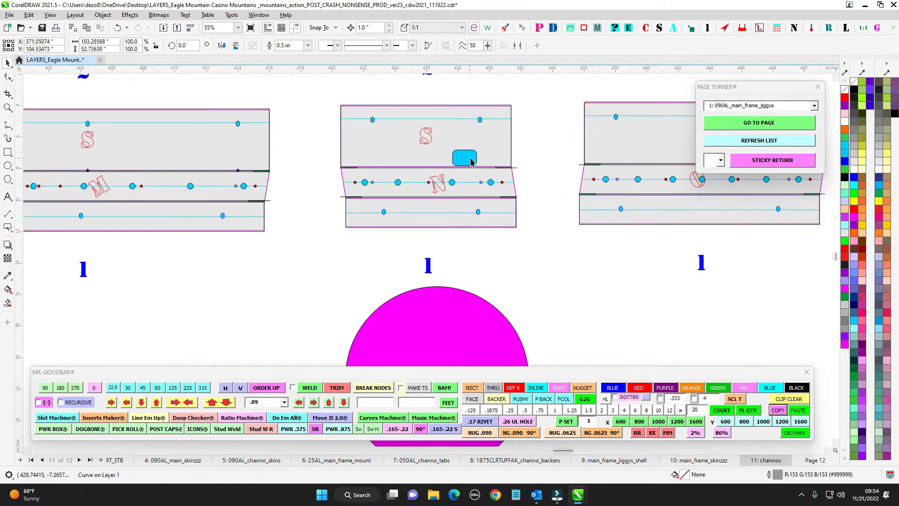
scroll(479, 162, "up", 2)
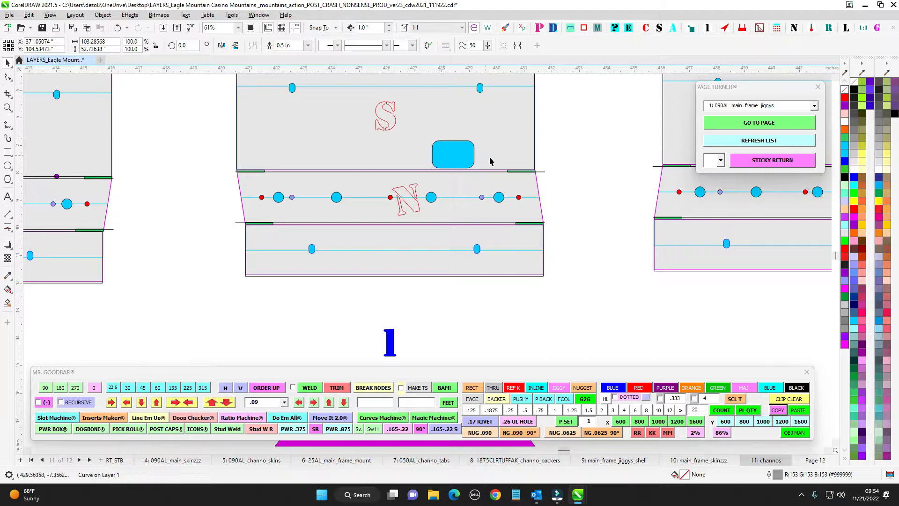
Return to the STB layout and examine the gray wire's path beneath channel N at the frame seam
scroll(607, 187, "down", 5)
mouse_move(530, 172)
left_mouse_down()
mouse_move(514, 159)
mouse_move(422, 385)
left_mouse_up()
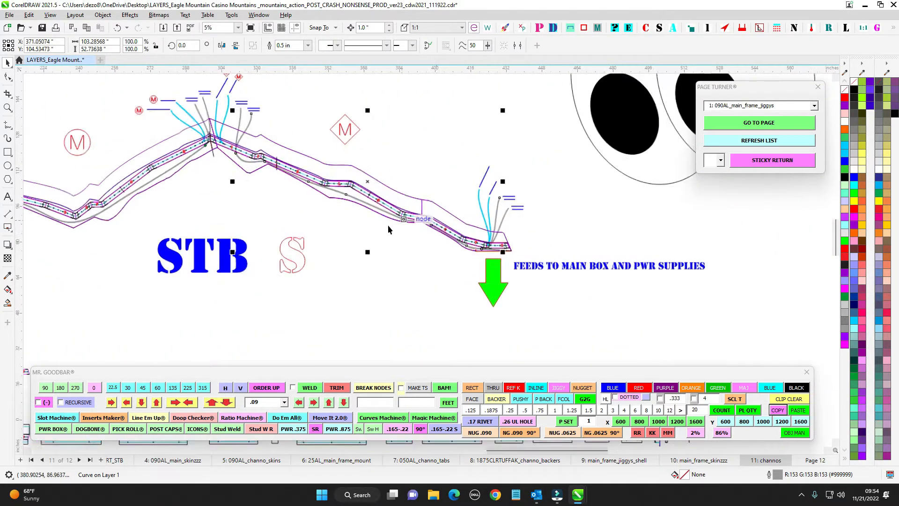
scroll(387, 227, "up", 3)
scroll(572, 263, "up", 5)
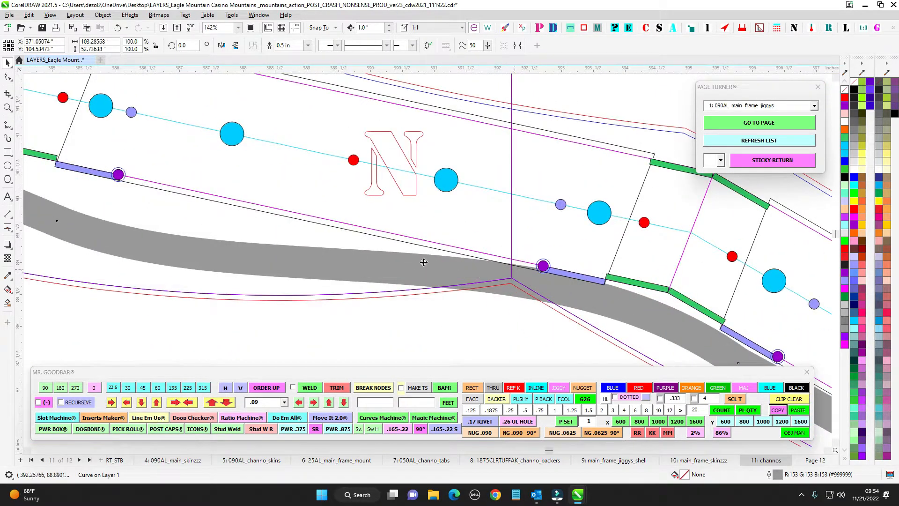
scroll(474, 258, "down", 4)
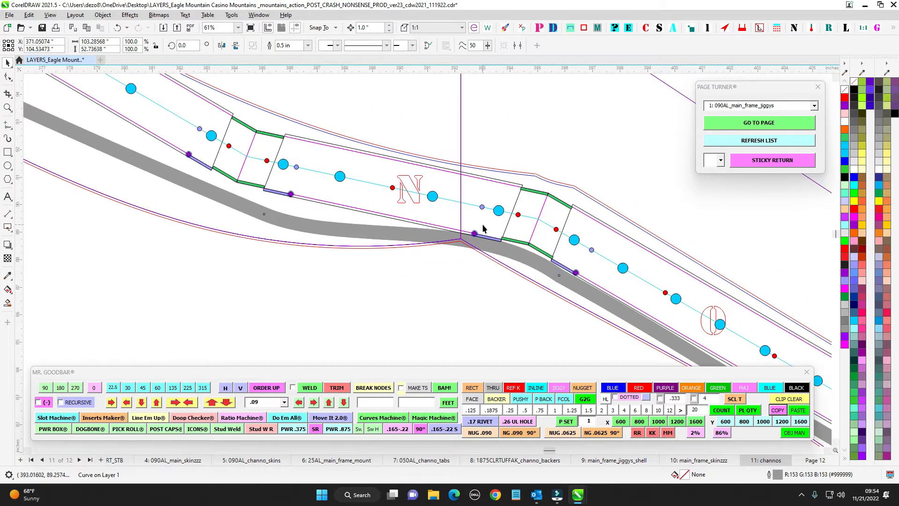
Trace the gray To Eagle wires from channel N past the green holes at channels I and H to channel C
scroll(495, 235, "down", 3)
scroll(409, 281, "up", 5)
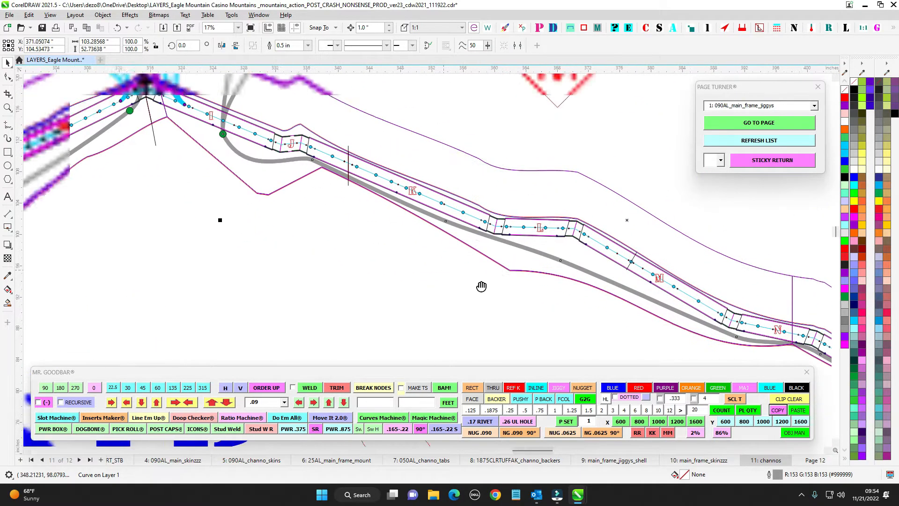
scroll(454, 291, "down", 2)
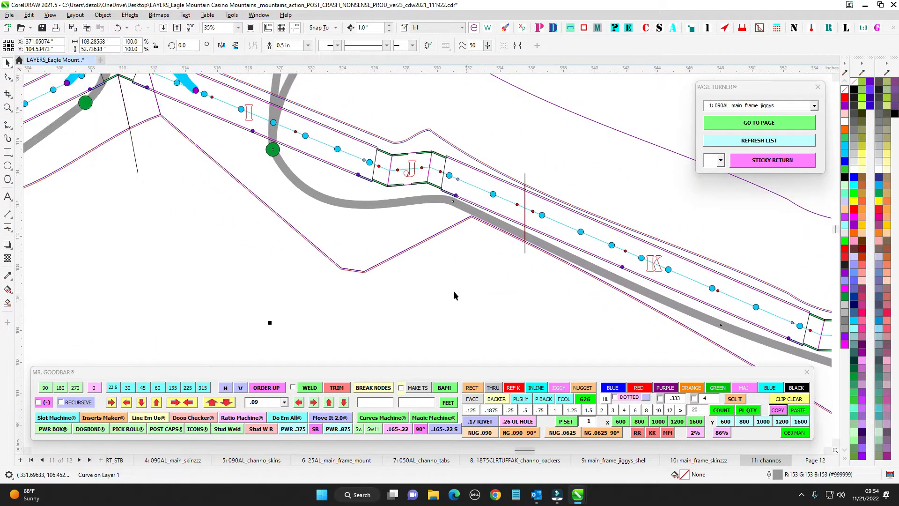
scroll(349, 298, "down", 2)
scroll(475, 151, "up", 2)
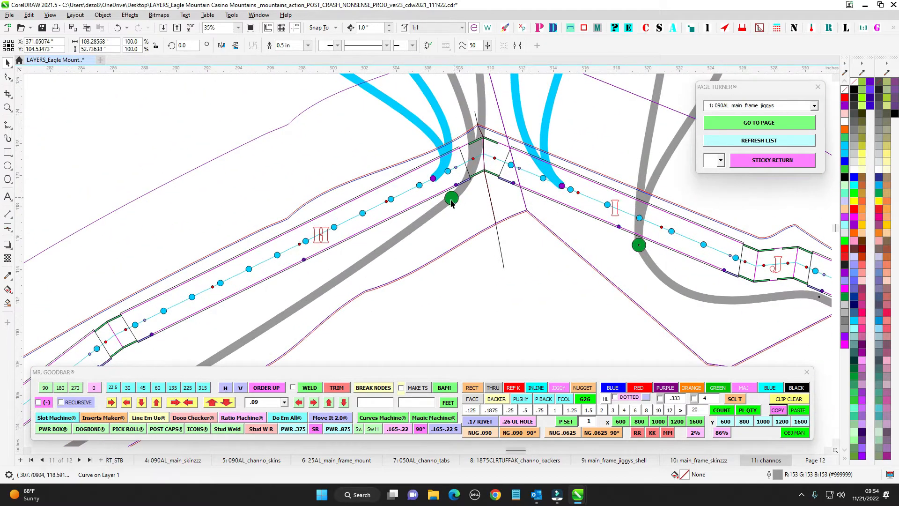
scroll(447, 220, "down", 3)
scroll(203, 359, "up", 2)
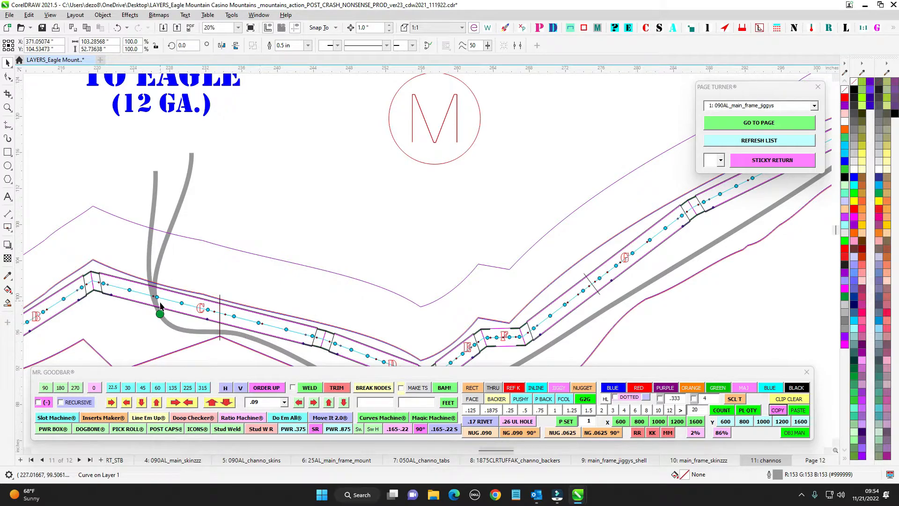
scroll(181, 246, "down", 3)
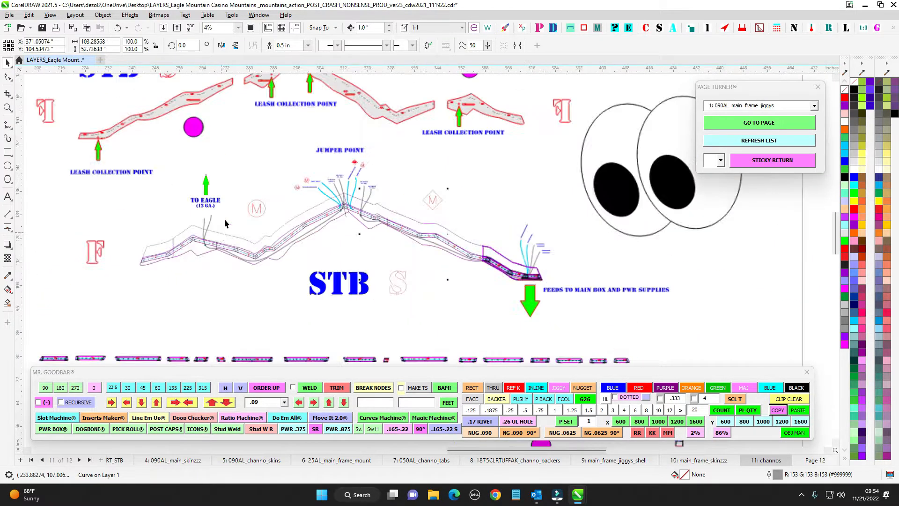
Examine the leash collection holes on the STB inside parts and select the two small holes above the one near H
scroll(327, 171, "up", 5)
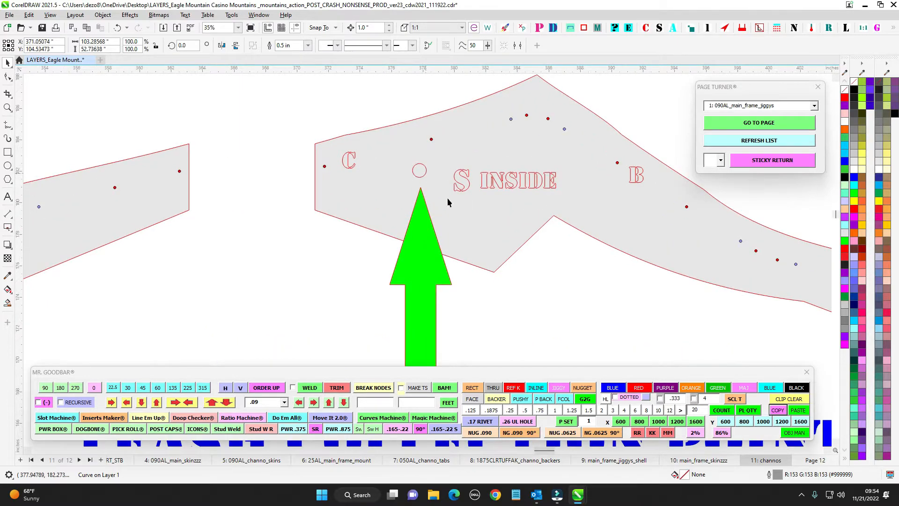
scroll(525, 281, "down", 2)
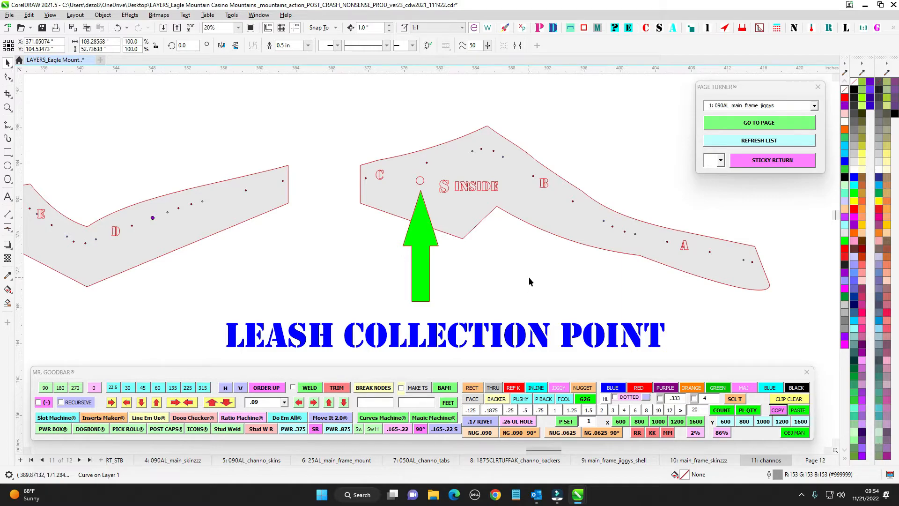
left_click_drag(527, 279, 577, 229)
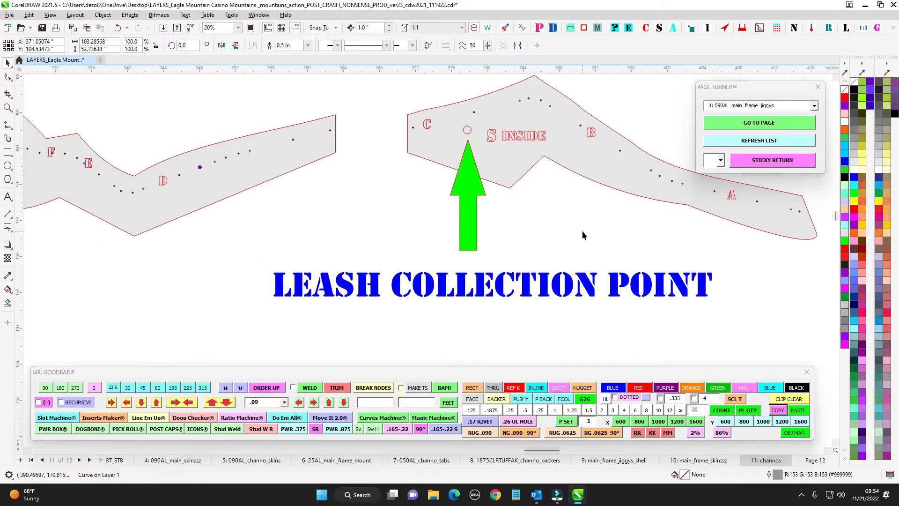
scroll(604, 218, "down", 1)
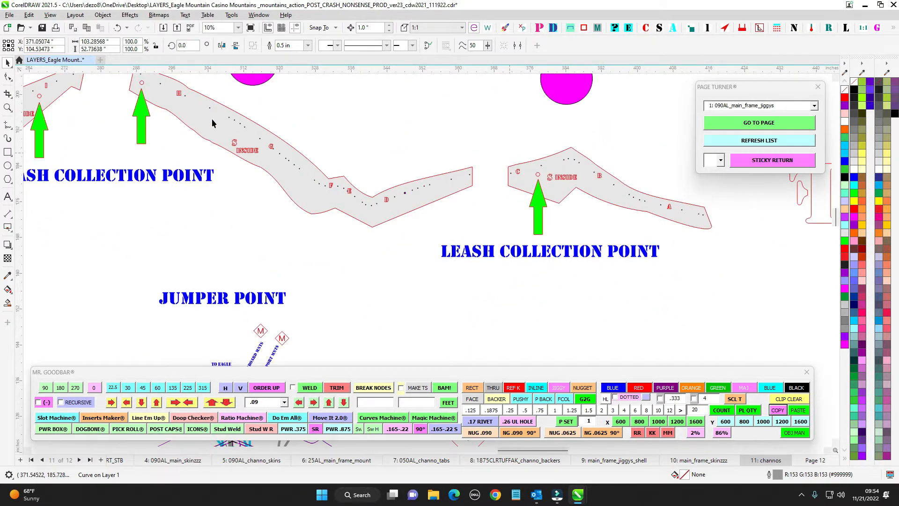
left_click_drag(145, 101, 415, 210)
left_click_drag(332, 188, 484, 139)
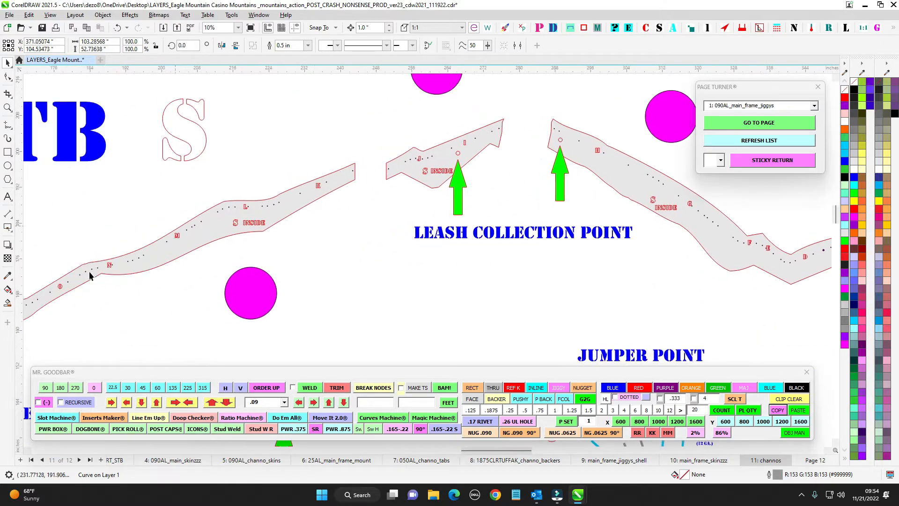
left_click_drag(776, 313, 405, 281)
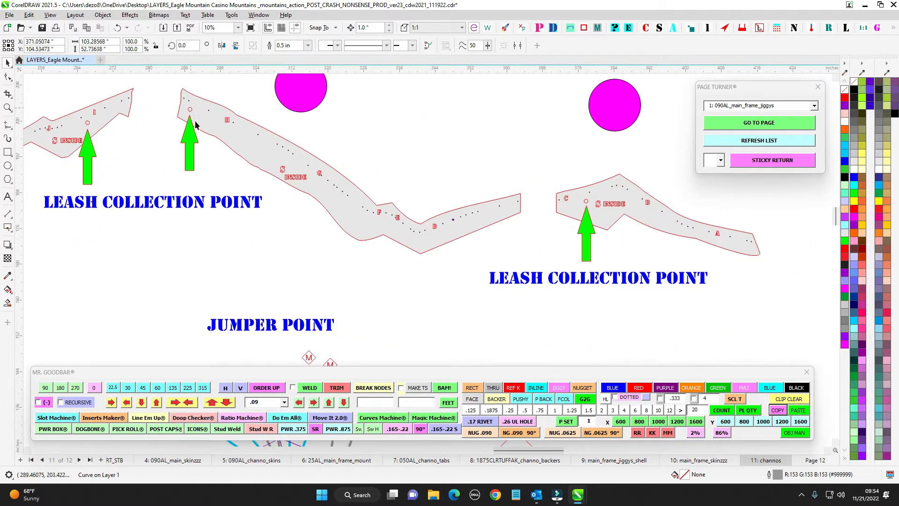
left_click_drag(195, 123, 194, 165)
left_click_drag(157, 79, 191, 154)
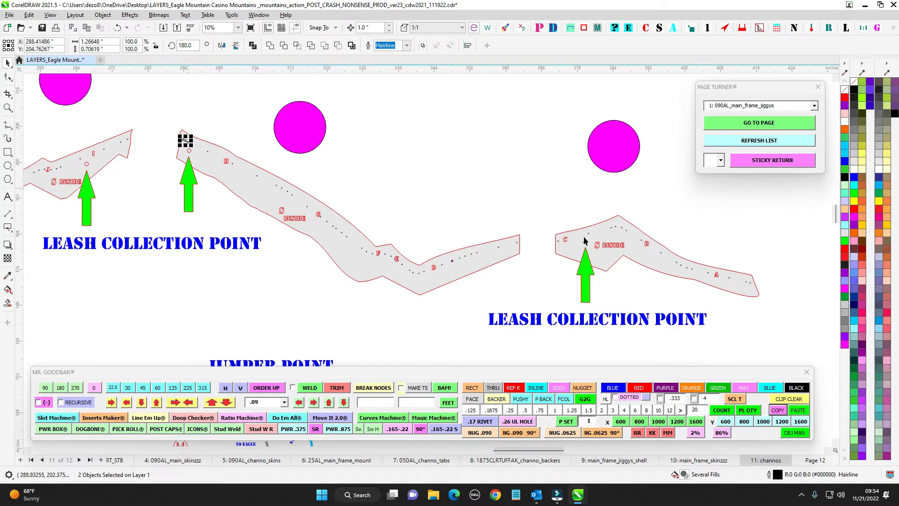
Examine the leash collection points on the STB inside parts near channels I and P
scroll(611, 254, "down", 3)
scroll(377, 214, "up", 2)
scroll(378, 209, "up", 2)
scroll(271, 229, "down", 3)
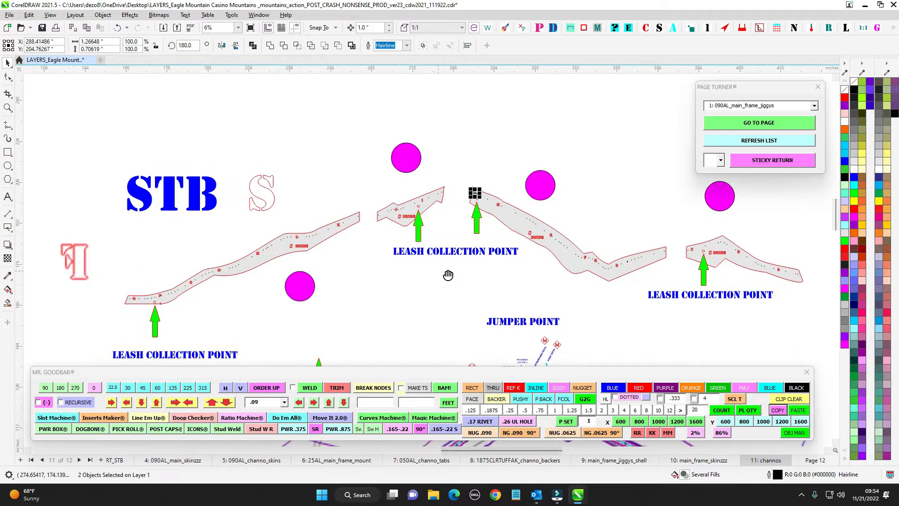
scroll(432, 201, "up", 3)
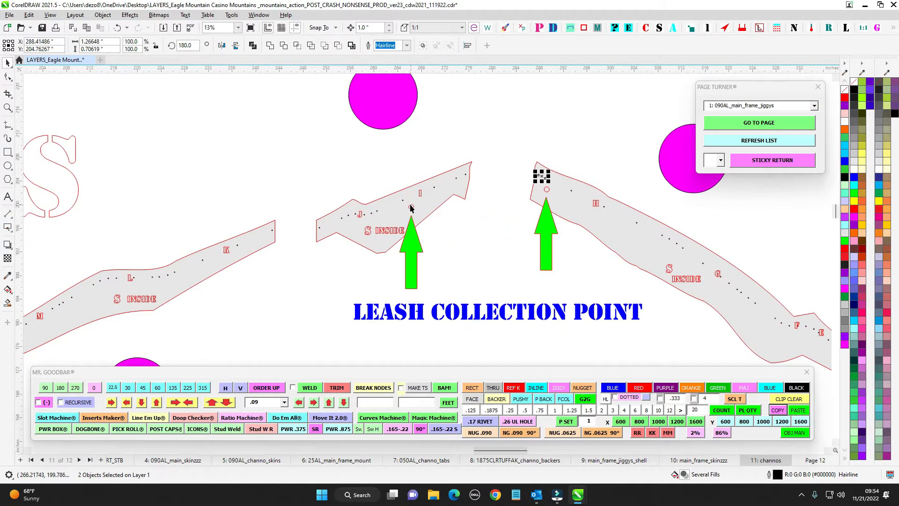
left_click_drag(405, 195, 664, 197)
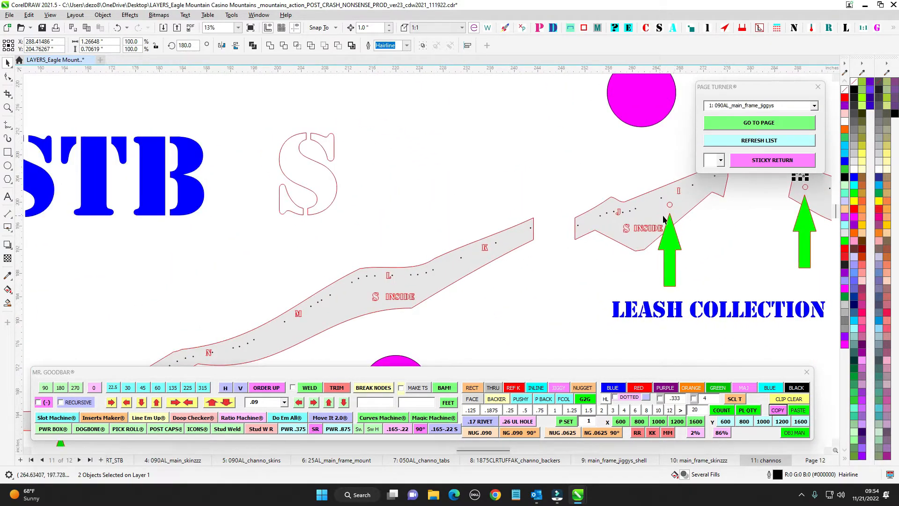
left_click_drag(355, 305, 626, 183)
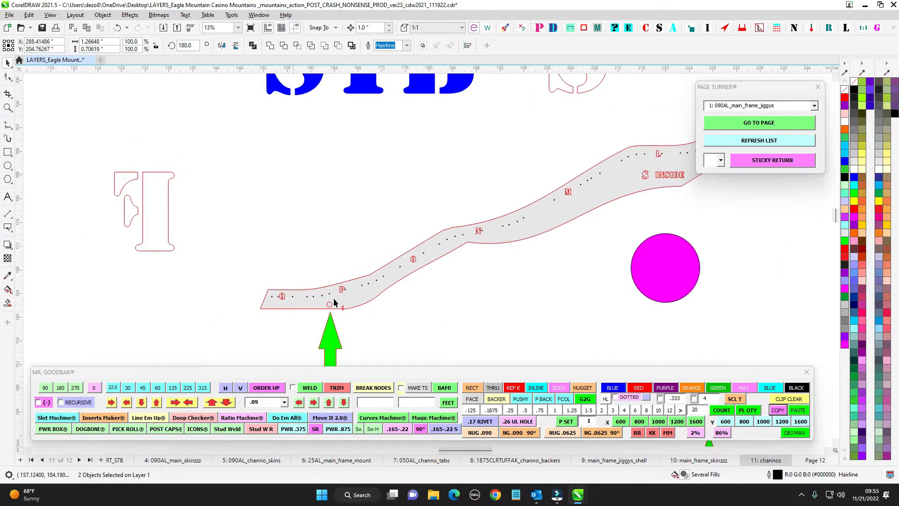
Clear the selection, return to the STB wiring layout and examine the To Eagle (12 GA.) wires at channel C
scroll(305, 217, "down", 6)
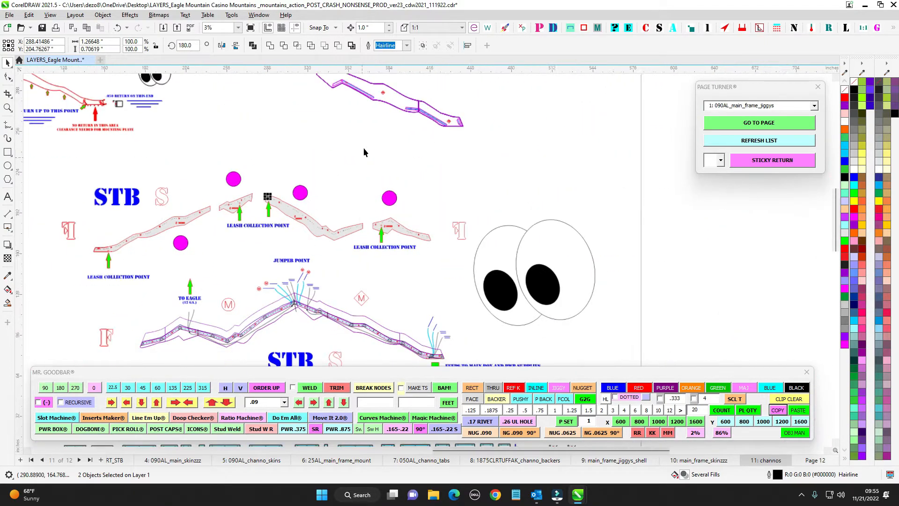
scroll(410, 192, "up", 3)
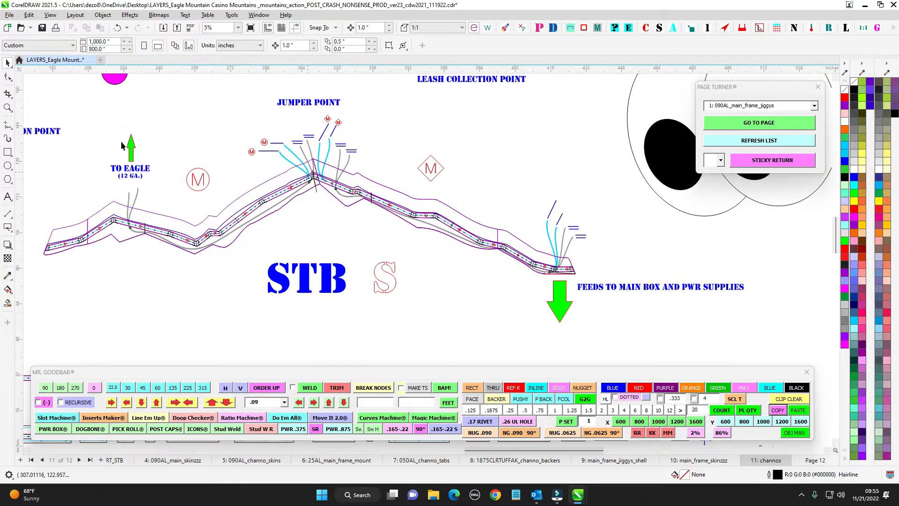
scroll(121, 145, "up", 2)
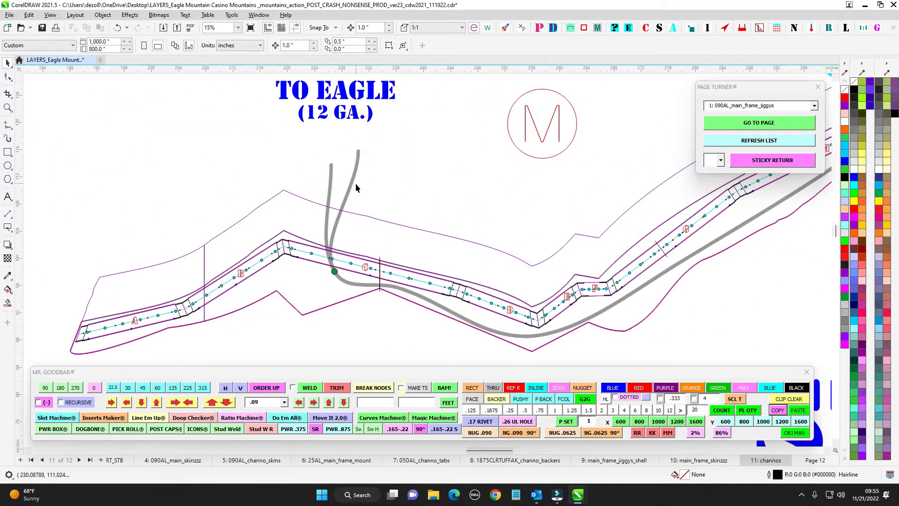
scroll(356, 185, "down", 1)
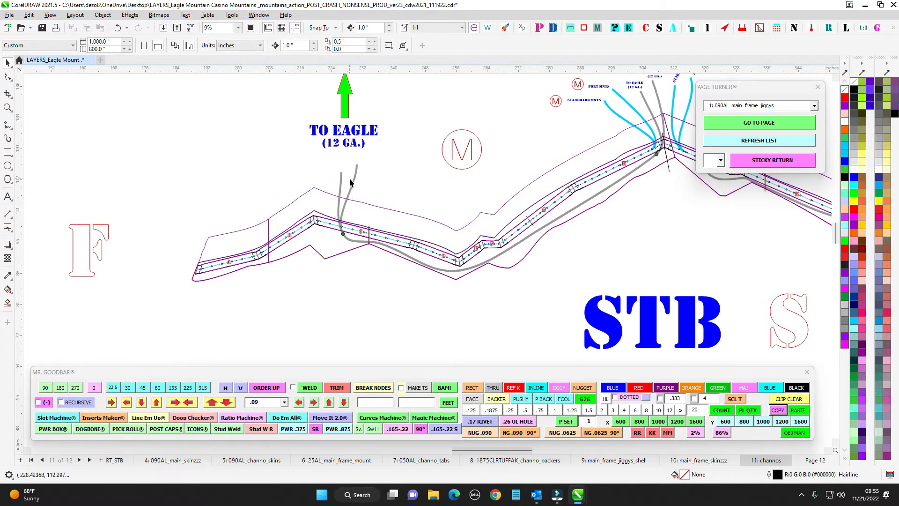
Switch to the main_frame_jiggys_shell page and examine the main frame assembly around parts A to I
scroll(350, 178, "down", 2)
scroll(371, 230, "down", 1)
left_click_drag(309, 229, 368, 163)
left_click(622, 458)
left_click_drag(487, 282, 289, 197)
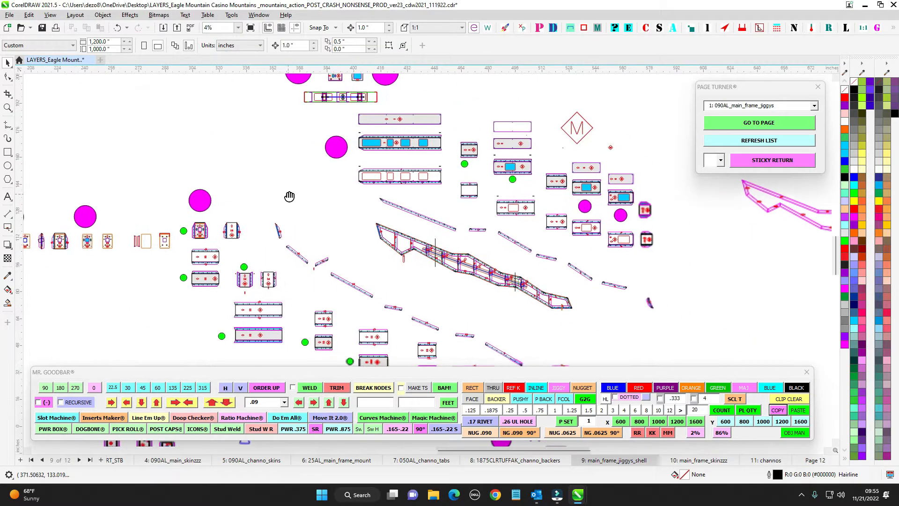
scroll(289, 197, "down", 1)
left_click_drag(168, 82, 419, 246)
scroll(358, 217, "up", 3)
scroll(358, 216, "up", 3)
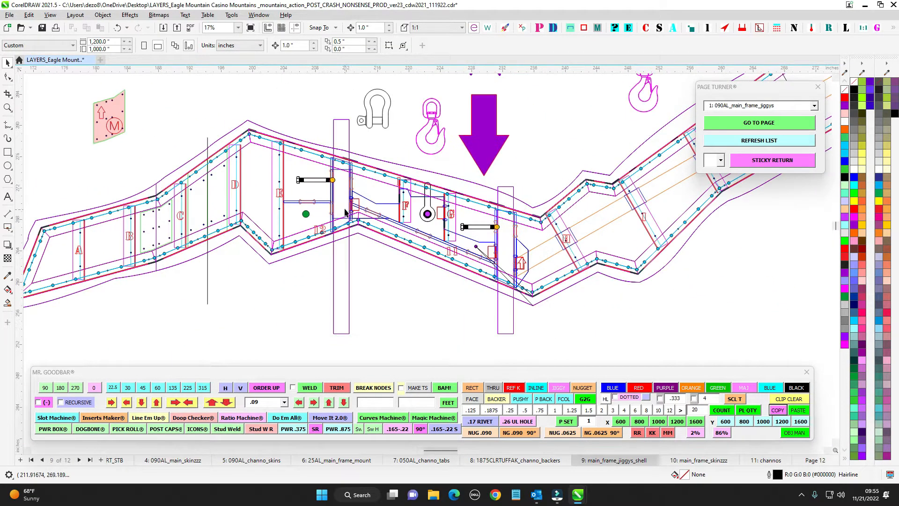
Examine the frame area between parts E and F and select the green hole beside E
left_click_drag(274, 204, 306, 227)
scroll(319, 232, "up", 2)
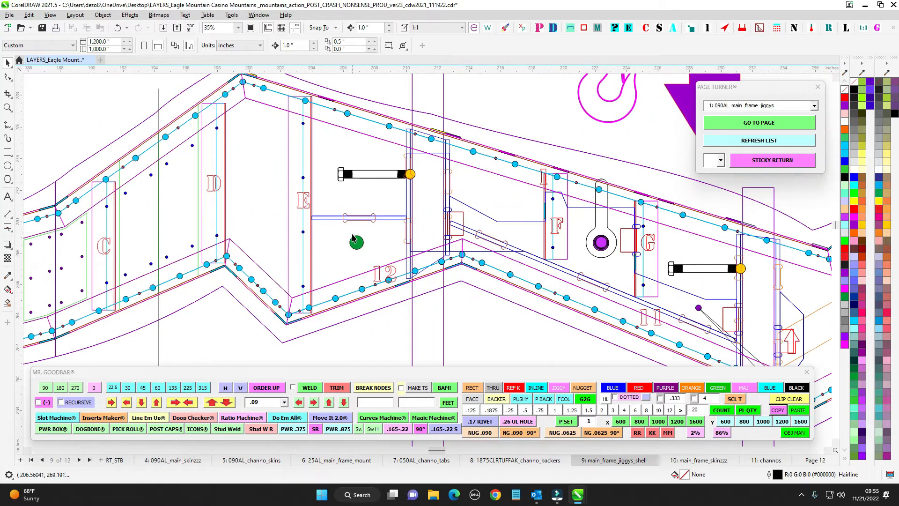
left_click_drag(387, 260, 388, 260)
left_click(382, 247)
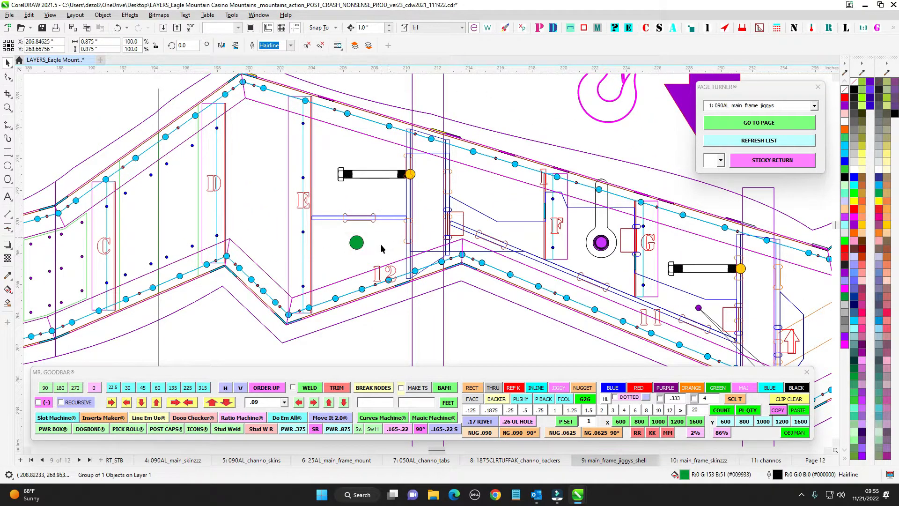
left_click(356, 242)
left_click_drag(376, 143, 343, 190)
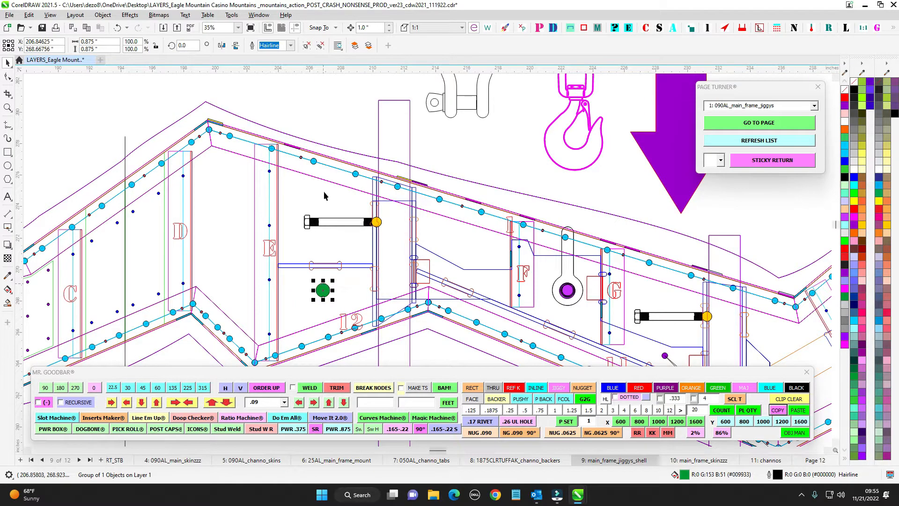
Examine the shackle, the hook and the upper frame edge above part E, and clear the green hole's selection
scroll(326, 218, "up", 3)
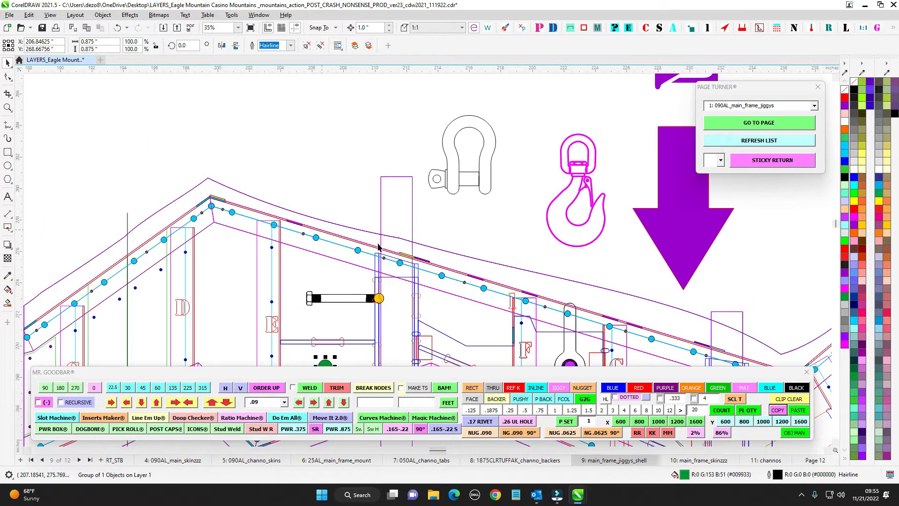
left_click_drag(356, 305, 293, 219)
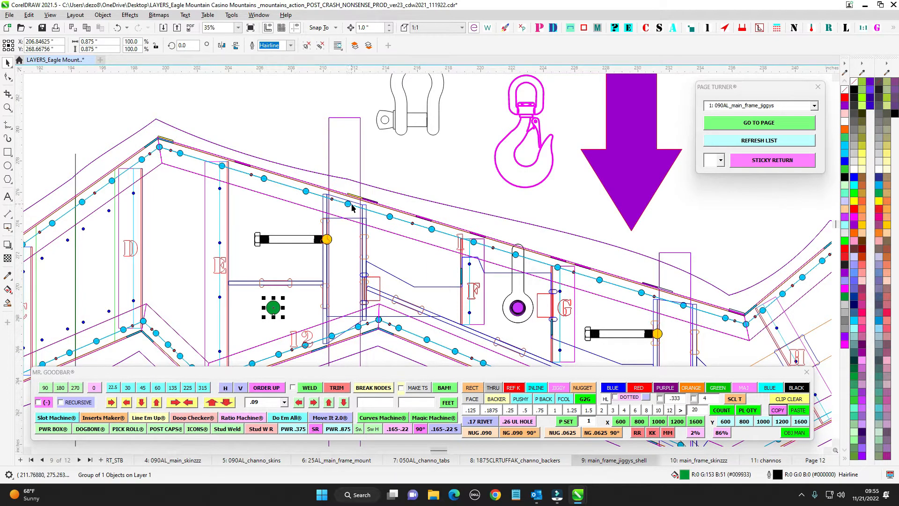
left_click_drag(349, 133, 360, 299)
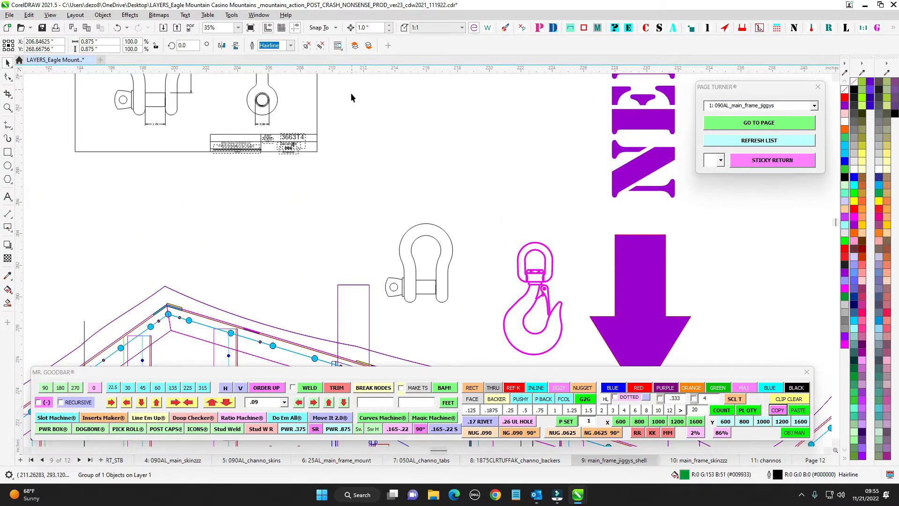
scroll(353, 134, "down", 1)
left_click_drag(369, 227, 330, 131)
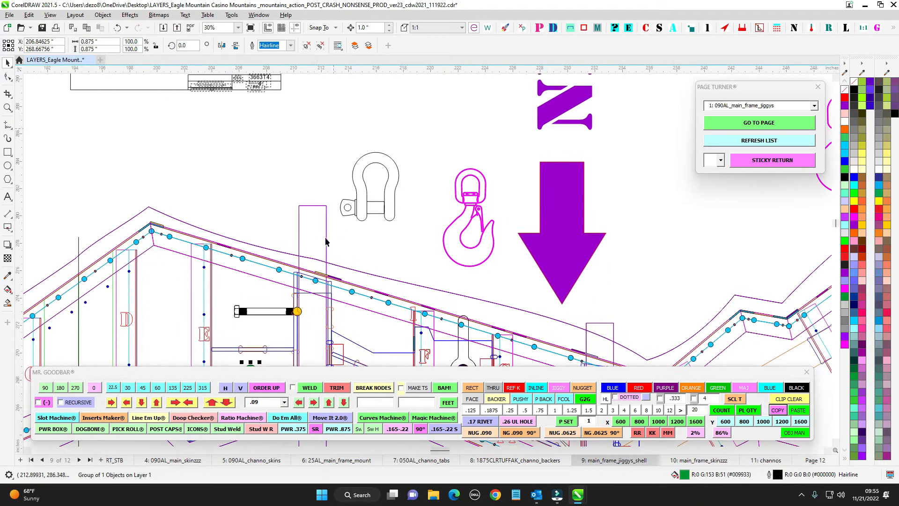
left_click_drag(325, 239, 421, 142)
scroll(359, 155, "up", 2)
scroll(221, 136, "up", 3)
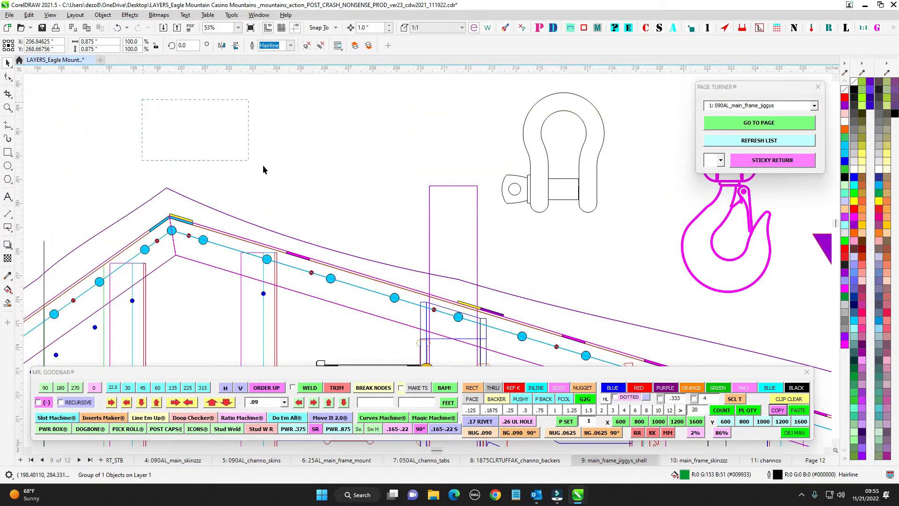
left_click_drag(263, 166, 450, 166)
left_click_drag(371, 247, 351, 187)
scroll(352, 191, "down", 1)
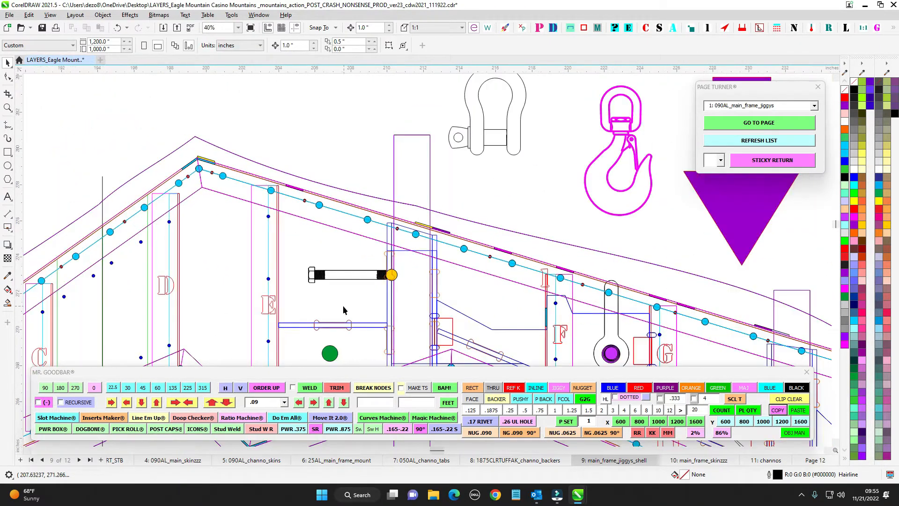
Examine the whole frame assembly and survey the box layouts and bracket parts drawn below it
scroll(350, 145, "down", 1)
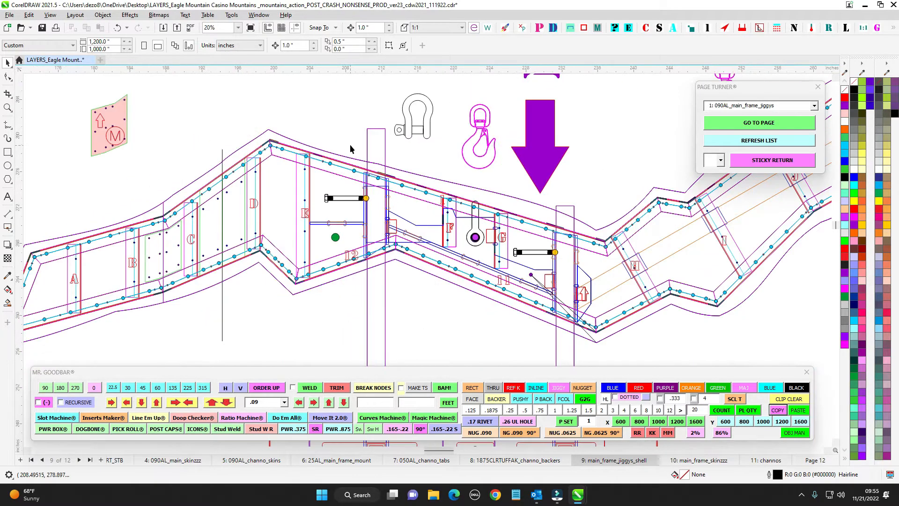
scroll(334, 103, "down", 1)
left_click_drag(343, 115, 350, 163)
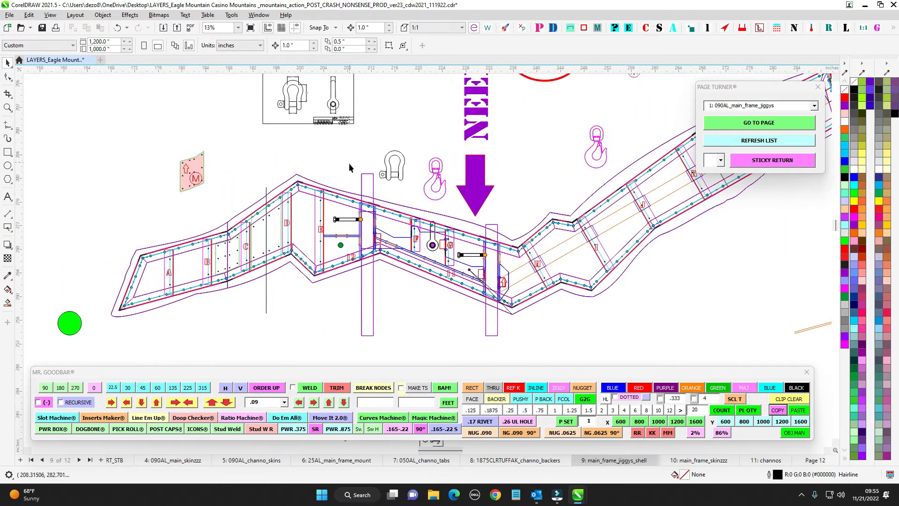
scroll(353, 225, "down", 1)
left_click_drag(364, 263, 330, 99)
left_click_drag(558, 190, 400, 228)
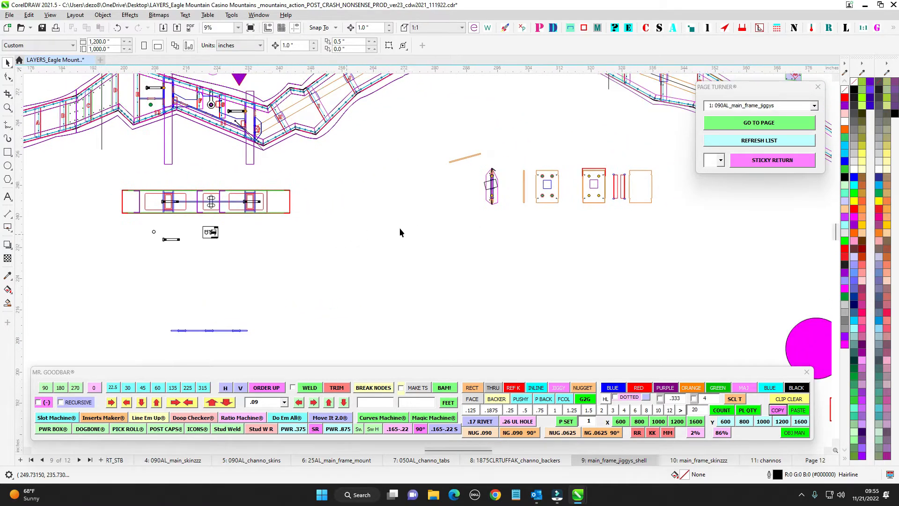
scroll(400, 262, "down", 1)
left_click_drag(400, 262, 448, 145)
left_click_drag(632, 285, 564, 187)
mouse_move(675, 150)
left_mouse_down()
mouse_move(449, 181)
mouse_move(407, 283)
left_mouse_up()
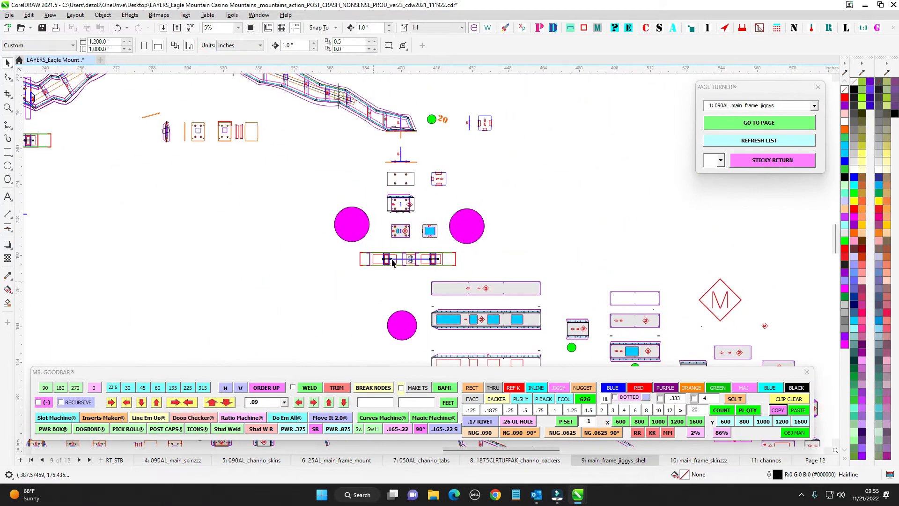
Inspect the blue cut-outs in the internal frame parts, including the part marked E and A
scroll(413, 236, "up", 2)
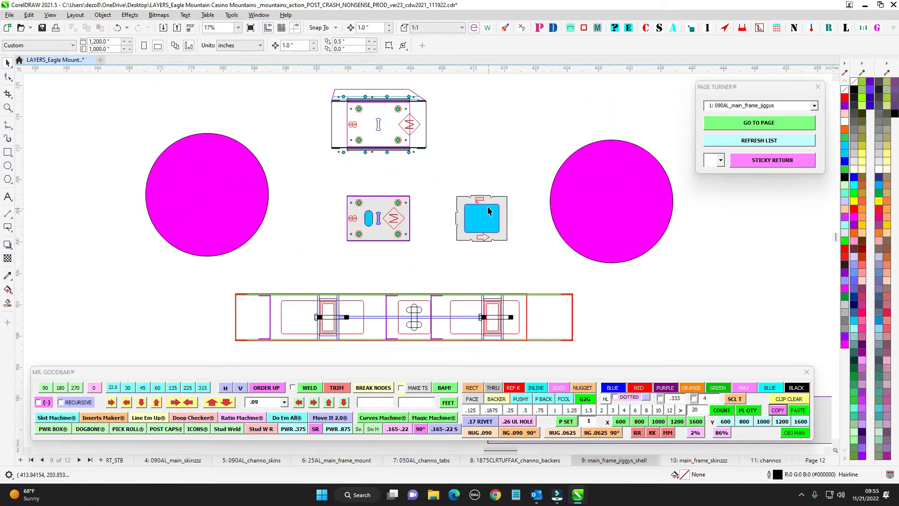
scroll(443, 256, "down", 2)
left_click_drag(70, 360, 446, 72)
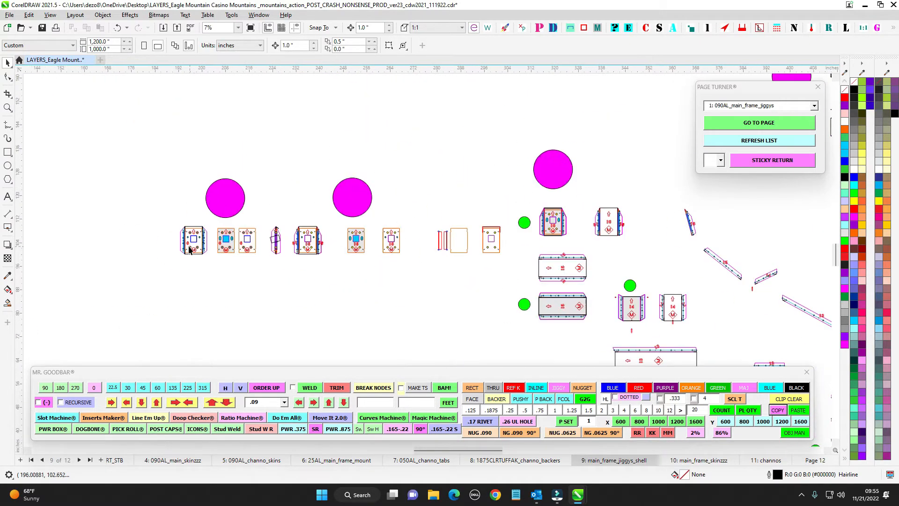
scroll(190, 248, "down", 1)
scroll(272, 280, "up", 3)
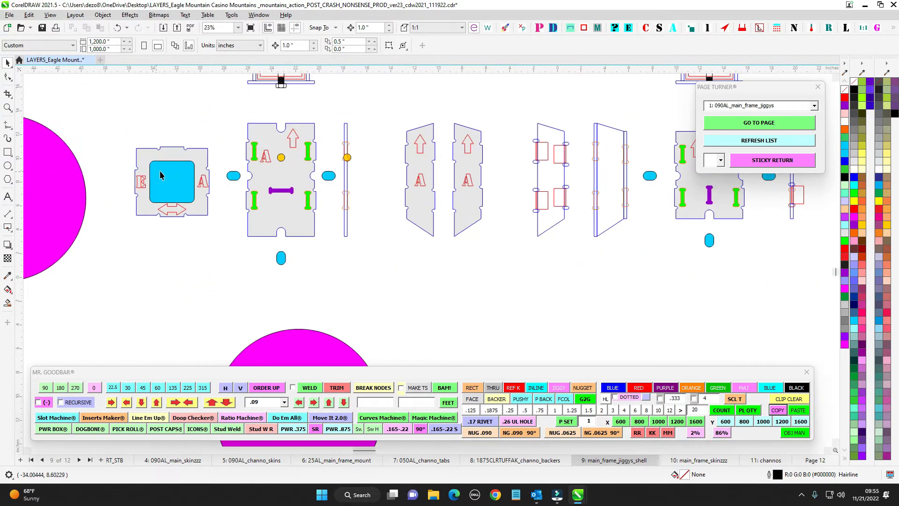
scroll(283, 200, "down", 3)
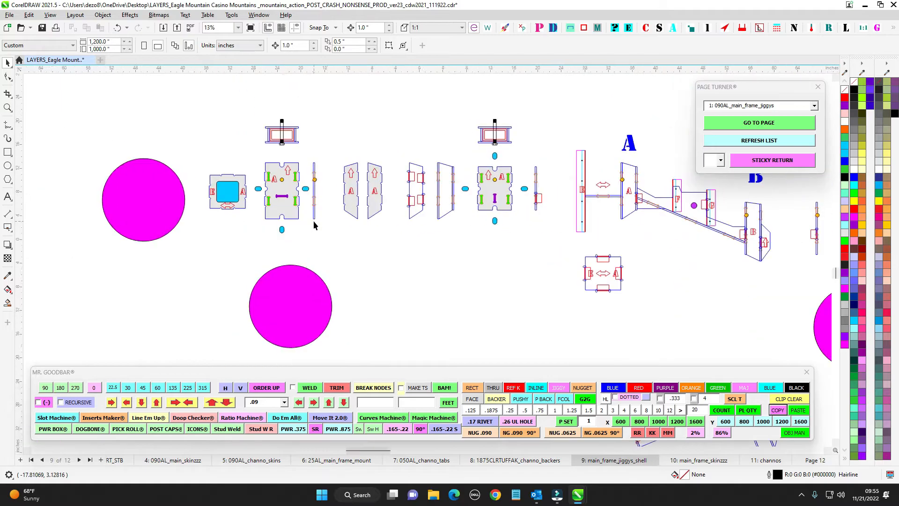
Examine the blue passage running through the frame assembly and the rows of small parts beside the rivet guns
left_click_drag(197, 79, 337, 284)
left_click_drag(202, 297, 329, 235)
scroll(265, 259, "up", 3)
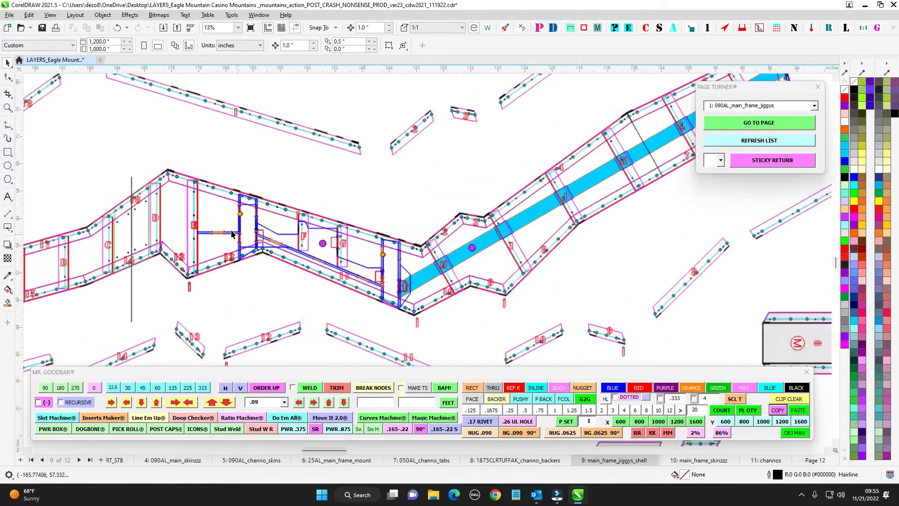
scroll(225, 234, "down", 3)
left_click_drag(534, 223, 222, 166)
scroll(477, 222, "down", 1)
left_click_drag(620, 261, 217, 153)
left_click_drag(413, 267, 432, 311)
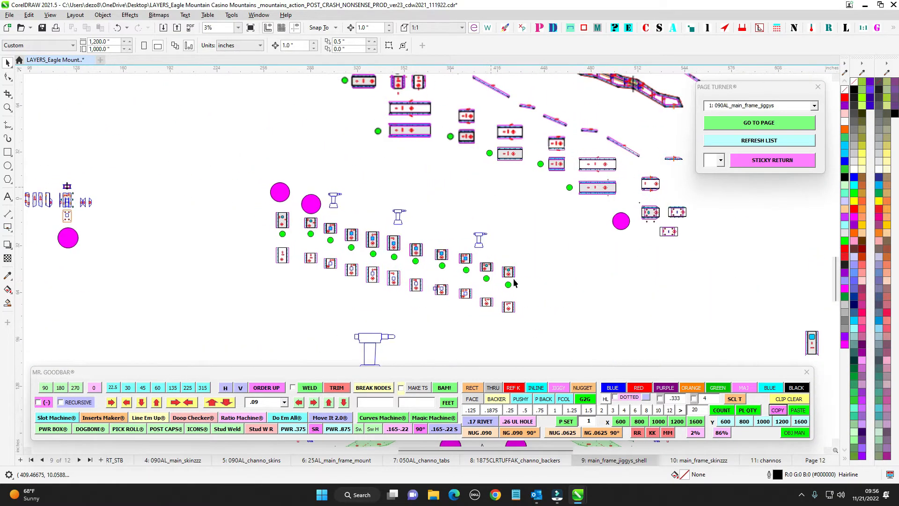
Switch to the channos page and examine the STB wiring layout from the To Eagle wires to the main box feeds
key("Page_Down")
key("Page_Down")
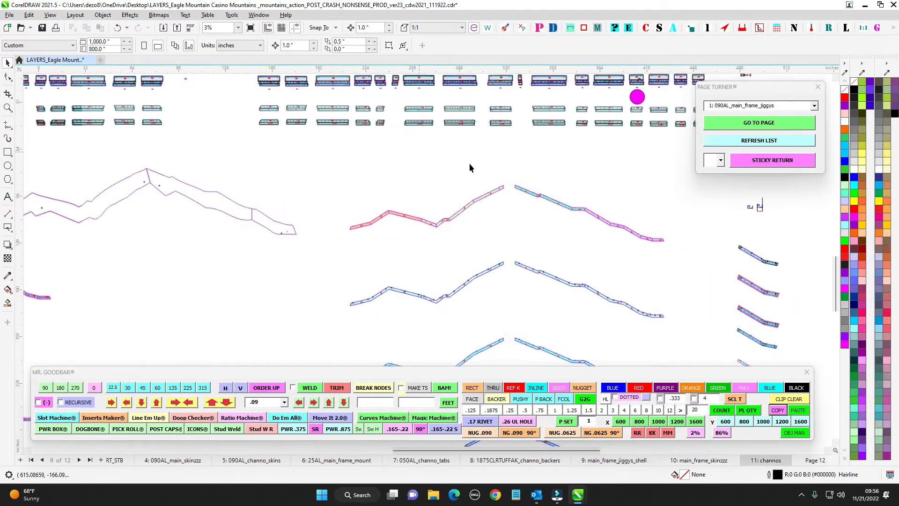
scroll(394, 119, "up", 2)
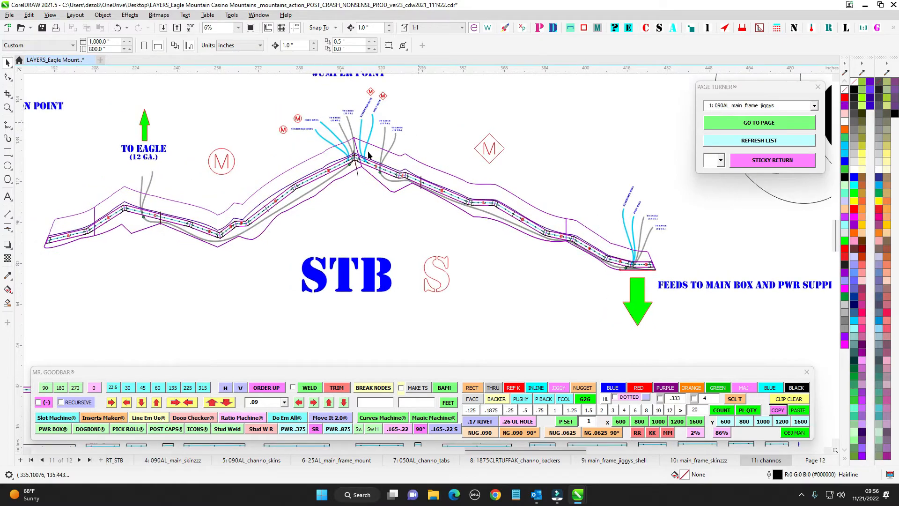
left_click_drag(227, 175, 278, 166)
scroll(456, 226, "down", 2)
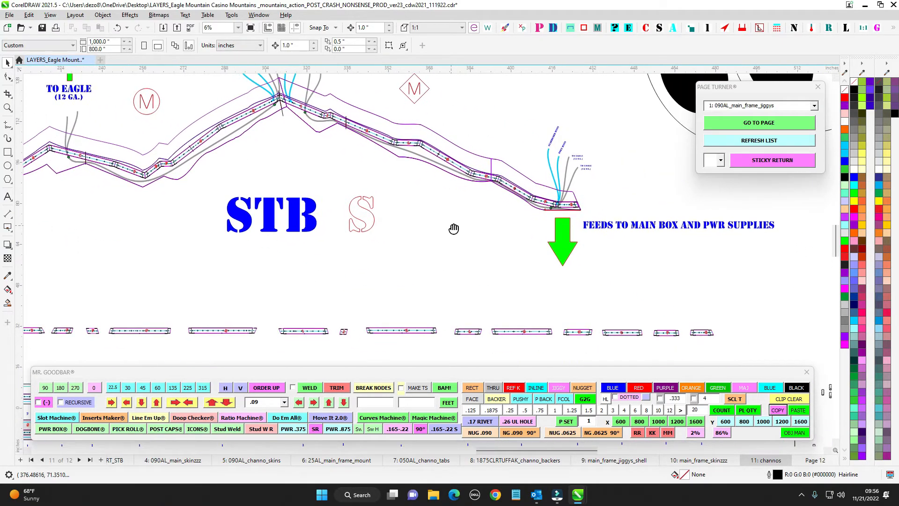
left_click_drag(405, 214, 657, 322)
Review the .050 aluminum return strip list and the return and bend tab notes on the mountain outlines
left_click_drag(293, 177, 408, 368)
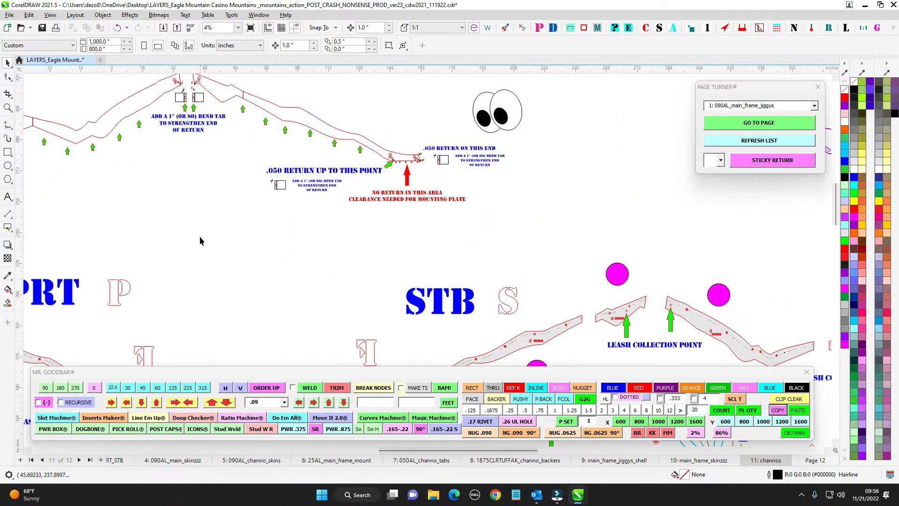
left_click_drag(200, 237, 489, 287)
left_click_drag(164, 120, 480, 278)
left_click_drag(187, 240, 375, 180)
scroll(376, 181, "up", 3)
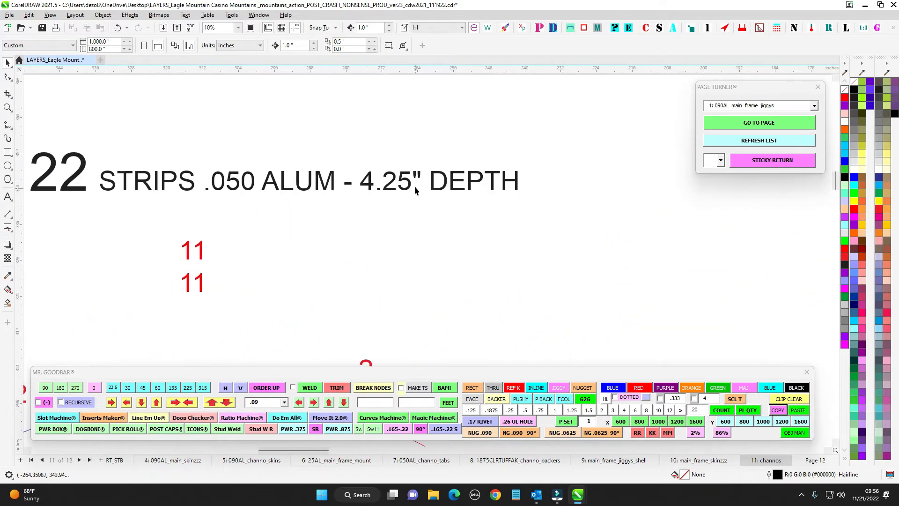
scroll(415, 186, "down", 2)
left_click_drag(481, 221, 179, 172)
left_click_drag(709, 226, 252, 125)
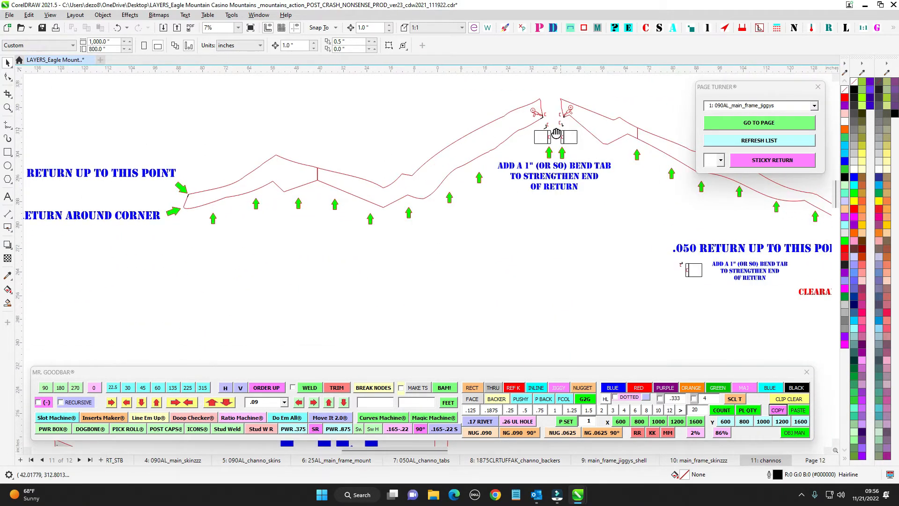
left_click_drag(557, 133, 330, 167)
scroll(510, 255, "down", 1)
left_click_drag(543, 253, 345, 203)
left_click_drag(433, 306, 586, 179)
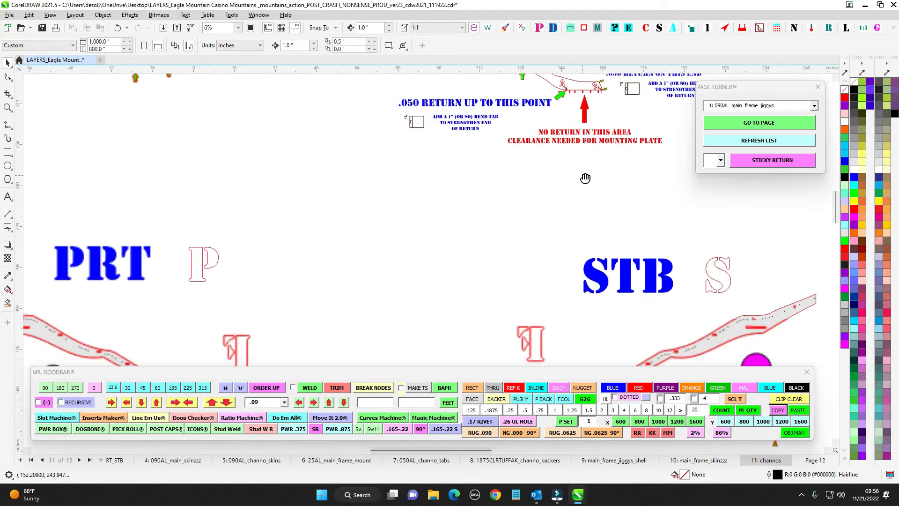
Examine the PRT inside parts with their leash collection points and the PRT channel layout
left_click_drag(382, 307, 657, 133)
scroll(655, 136, "down", 4)
scroll(591, 277, "down", 1)
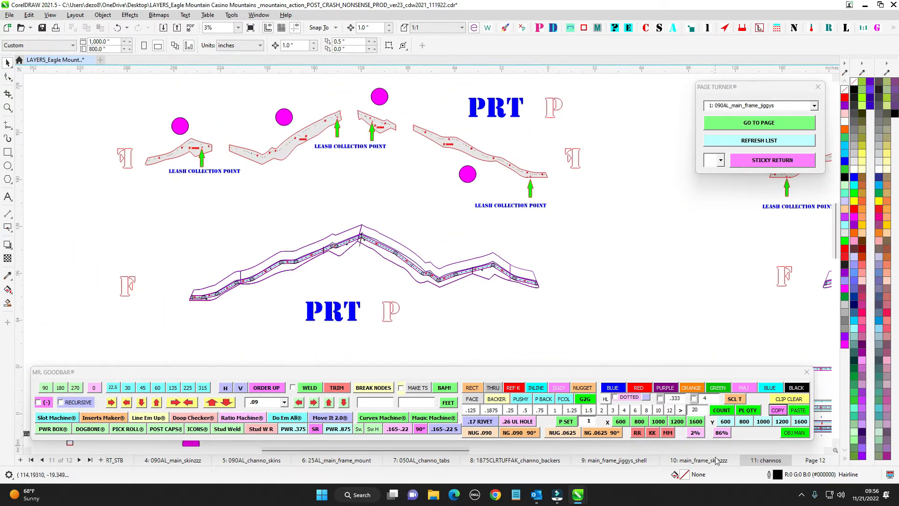
Switch to the main_frame_skinzzz page and examine the holes in the STB and PRT face-out skins
left_click(701, 461)
scroll(356, 328, "down", 1)
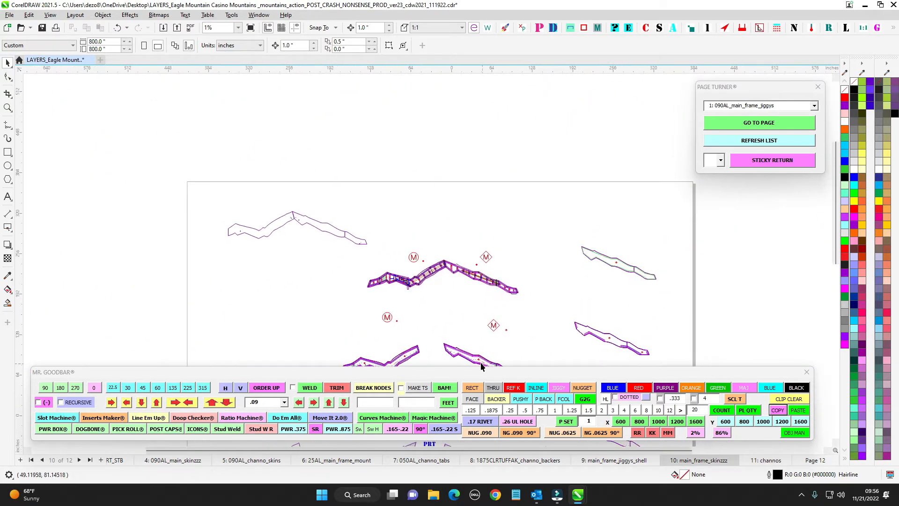
scroll(453, 225, "up", 3)
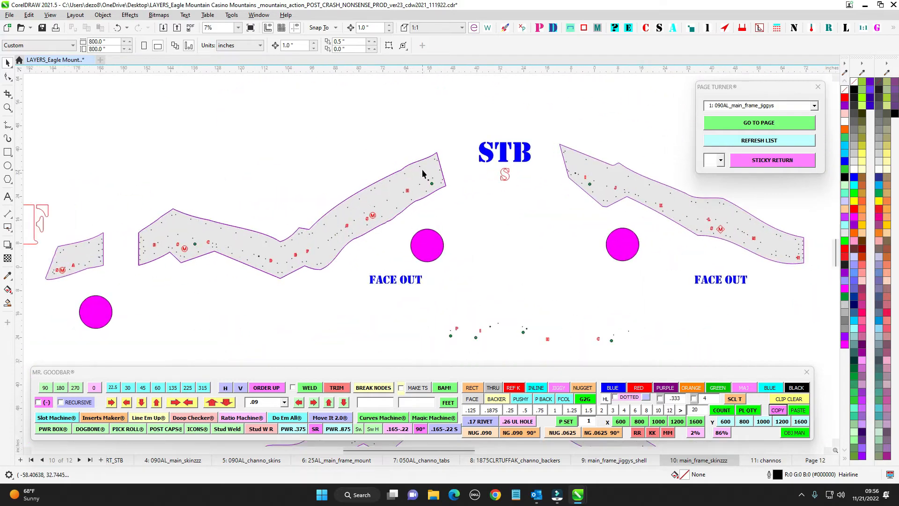
scroll(423, 174, "down", 2)
left_click_drag(429, 228, 343, 161)
left_click_drag(369, 332, 421, 285)
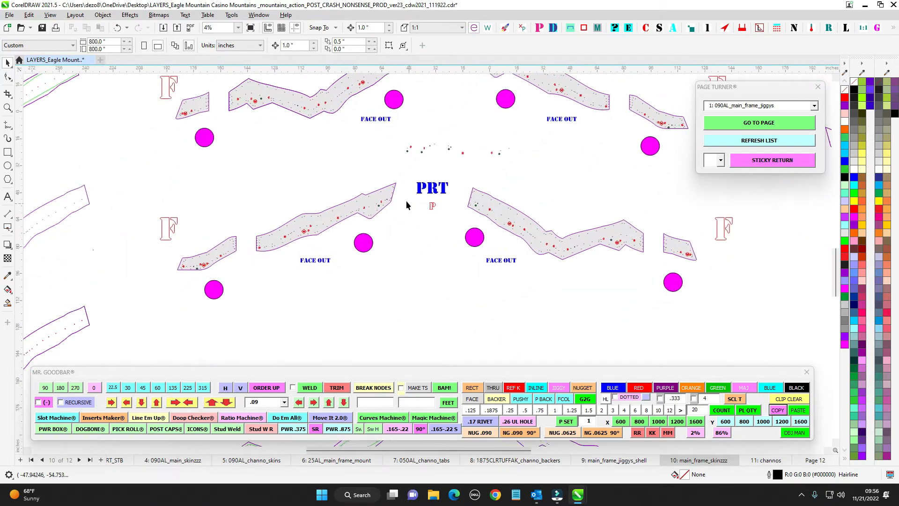
left_click_drag(335, 344, 292, 275)
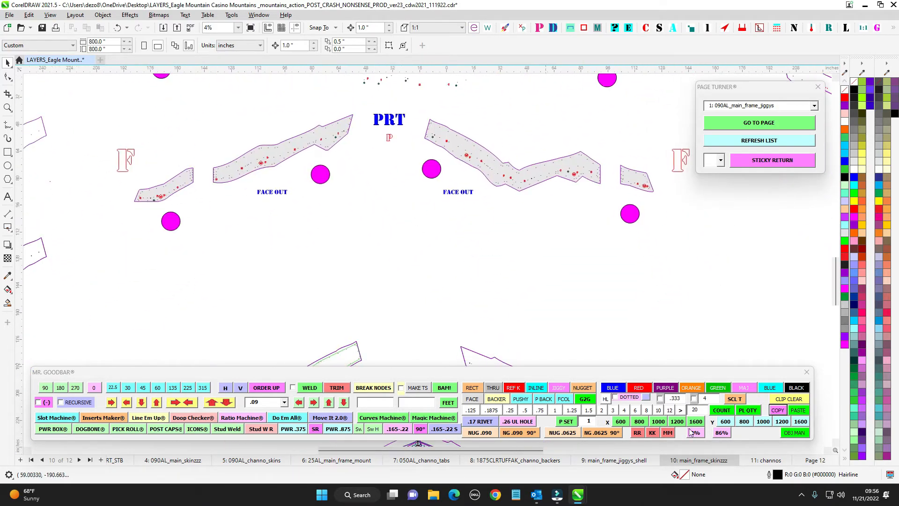
Switch back to the main_frame_jiggys_shell page and survey the face jiggy splices and the surrounding frame parts
left_click(612, 461)
left_click_drag(508, 299, 369, 236)
left_click_drag(461, 289, 325, 242)
left_click_drag(478, 282, 420, 156)
scroll(415, 225, "up", 2)
scroll(417, 224, "down", 2)
left_click_drag(204, 164, 550, 218)
left_click_drag(379, 210, 537, 228)
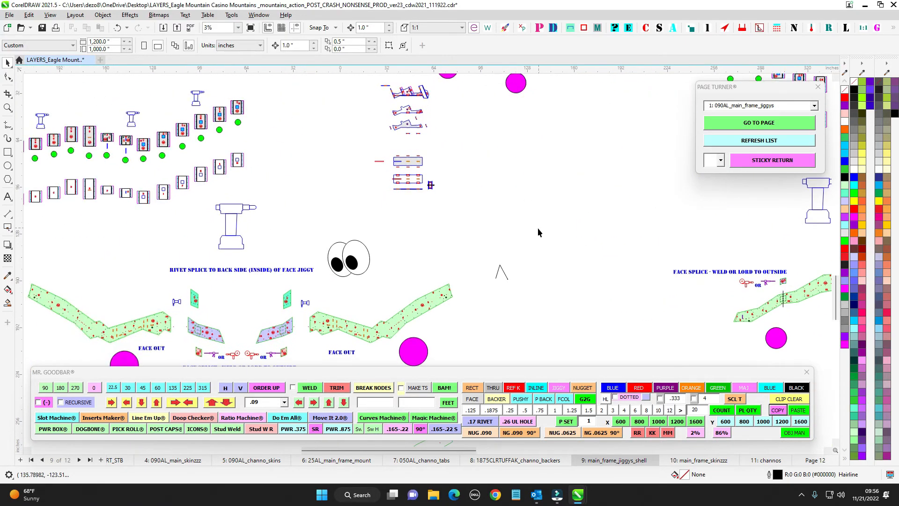
left_click_drag(507, 172, 377, 350)
left_click_drag(462, 196, 561, 313)
left_click_drag(568, 277, 434, 289)
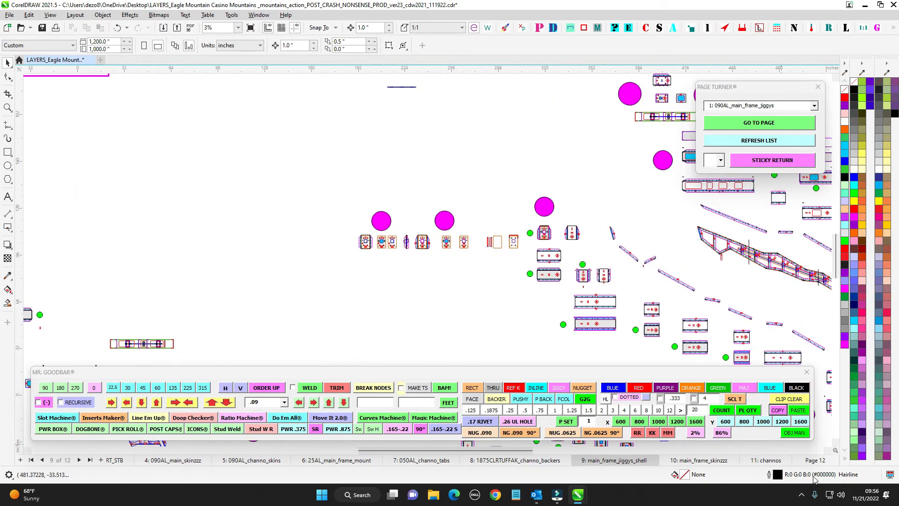